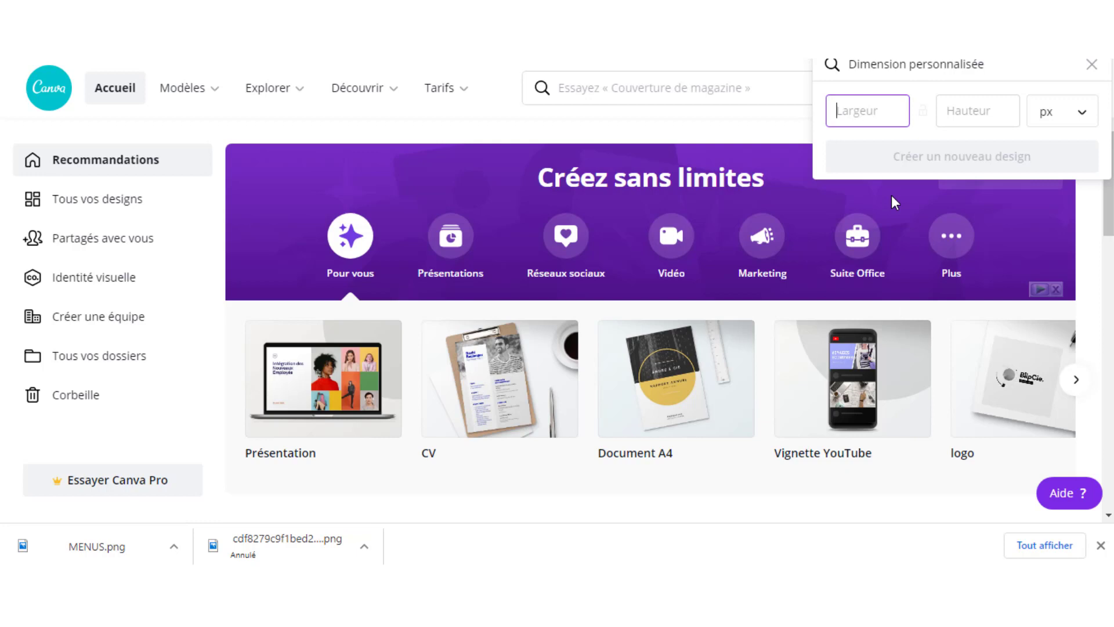
# - Create a blank custom-size design 720 px wide by 705 px high
pyautogui.write('720')
pyautogui.click(983, 114)
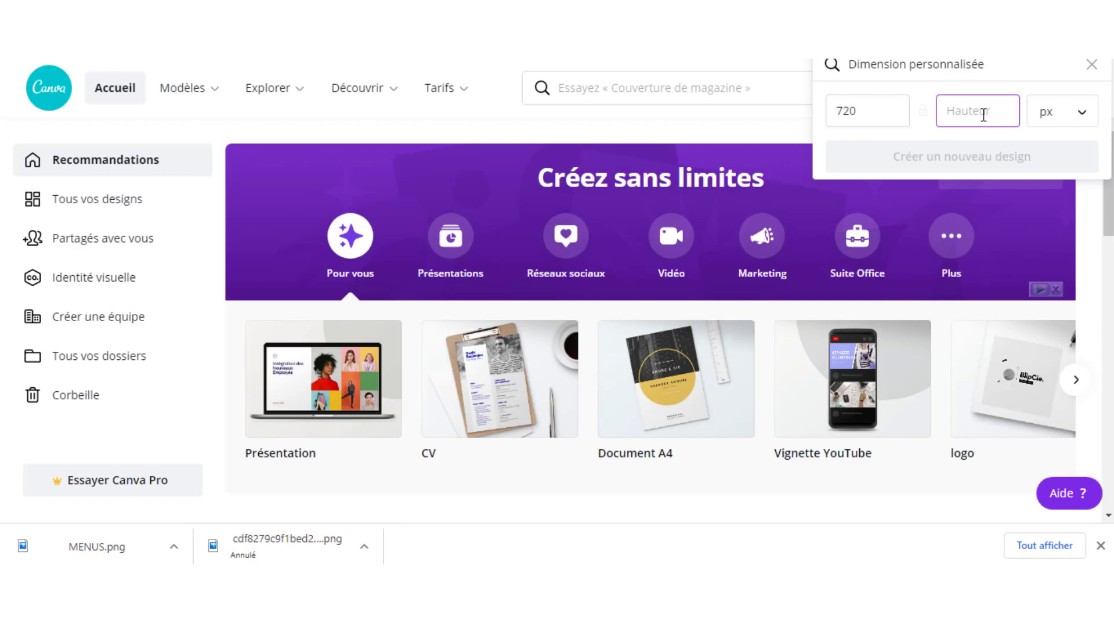
pyautogui.write('705')
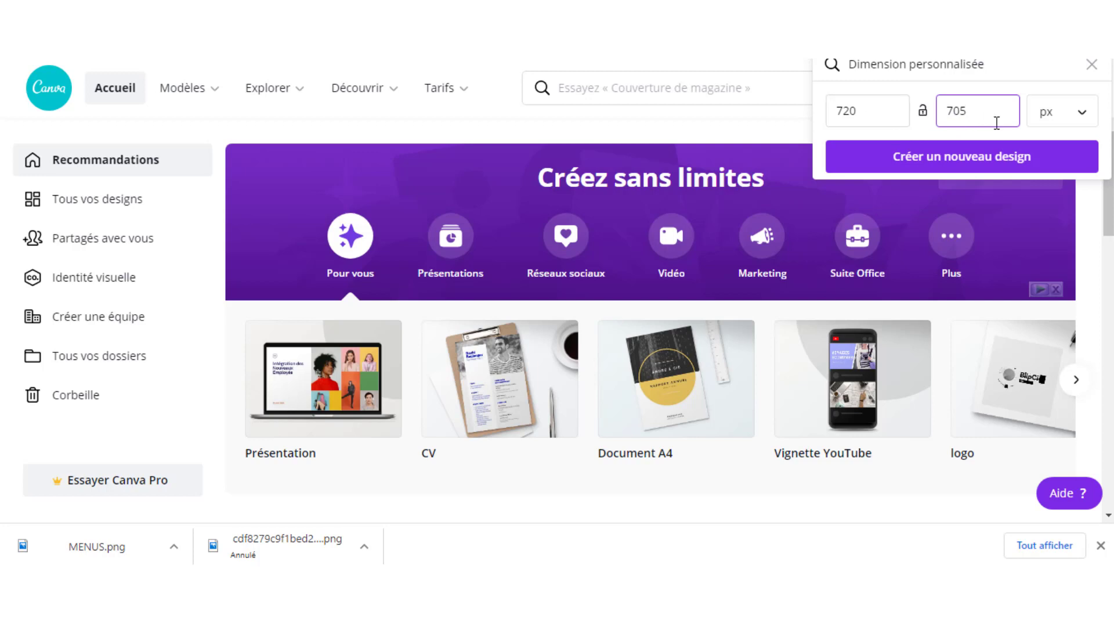
pyautogui.click(964, 161)
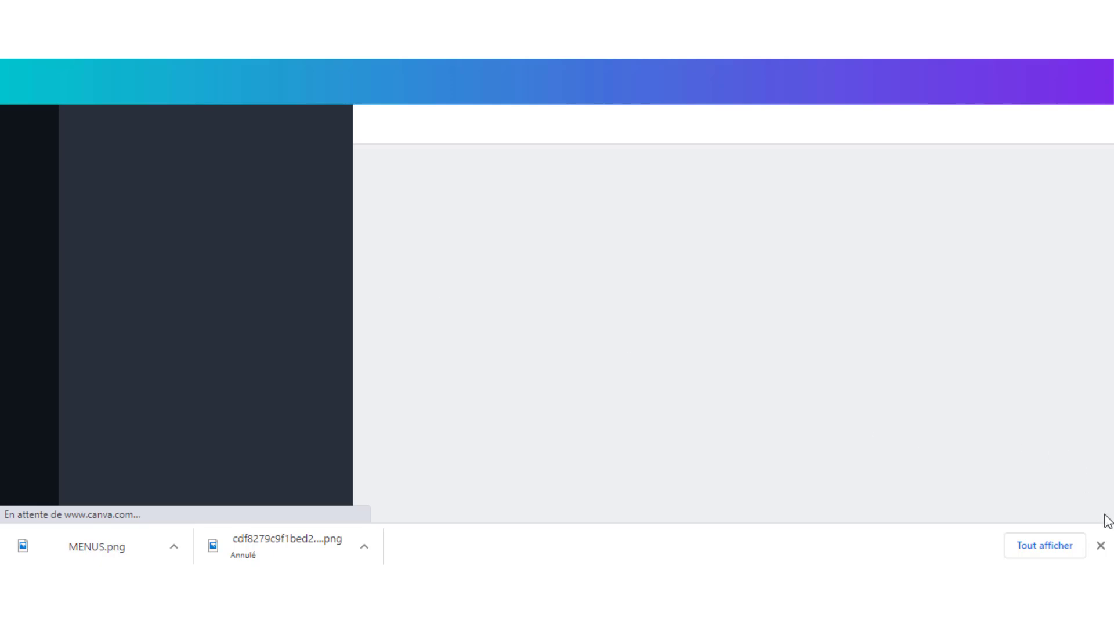
# - Dismiss the browser downloads bar and hide the Modèles templates panel
pyautogui.click(1101, 545)
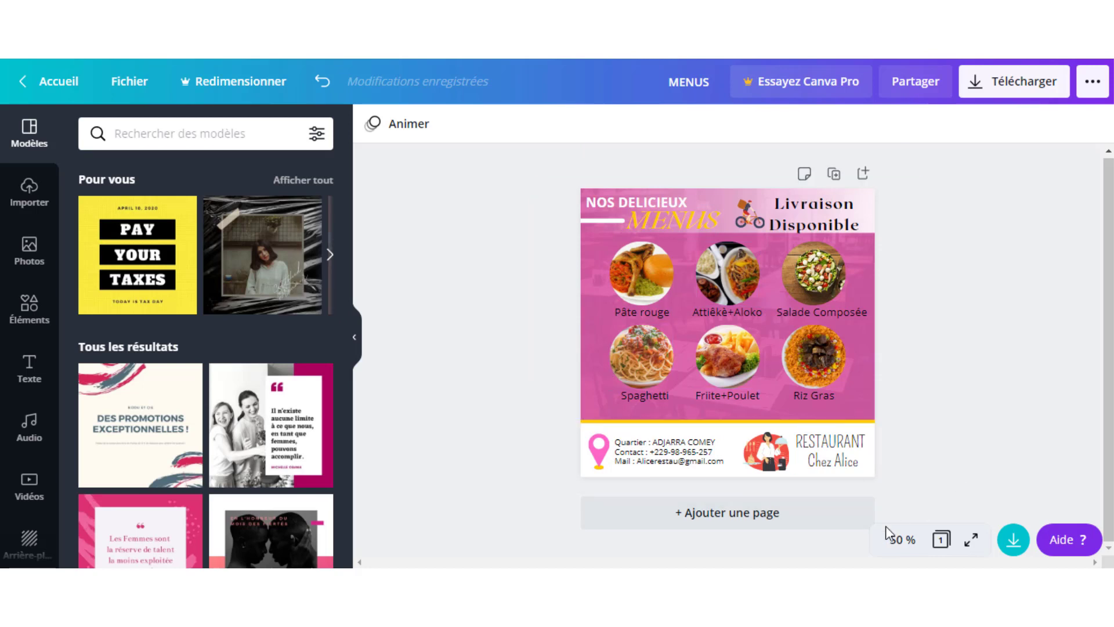
pyautogui.click(899, 542)
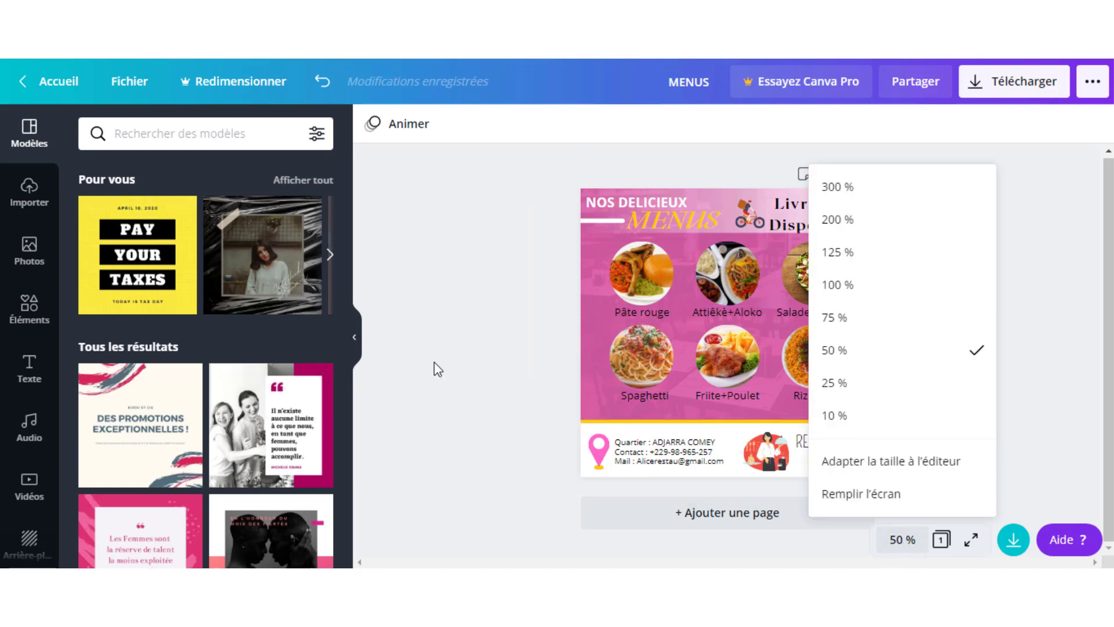
pyautogui.click(418, 364)
pyautogui.click(356, 346)
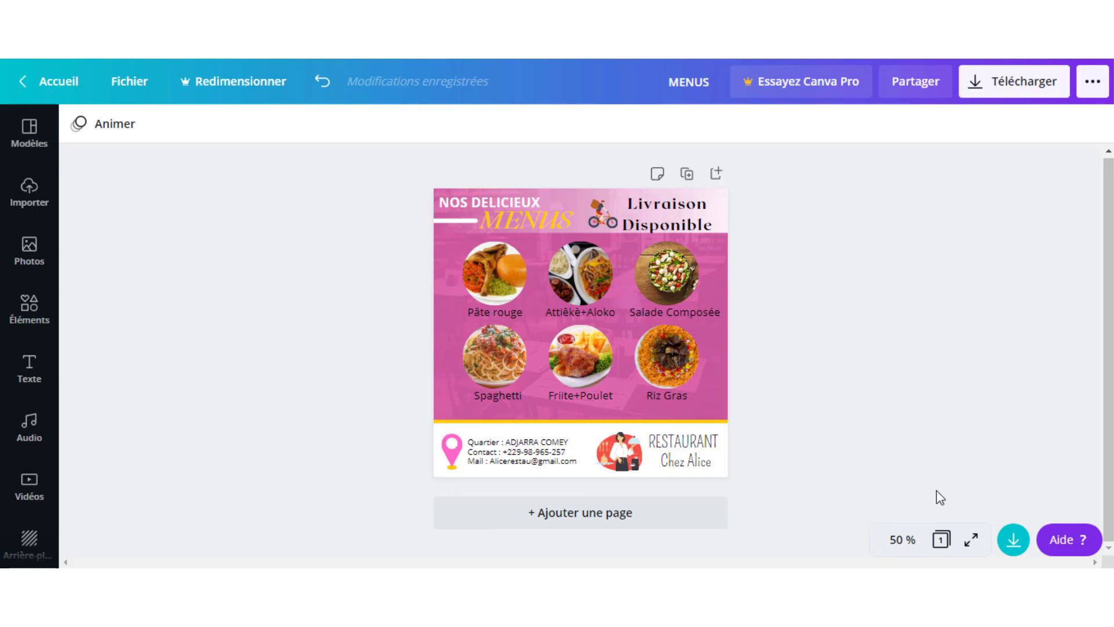
# - Zoom to 75 % to inspect the MENUS design, then return to 50 %
pyautogui.click(904, 543)
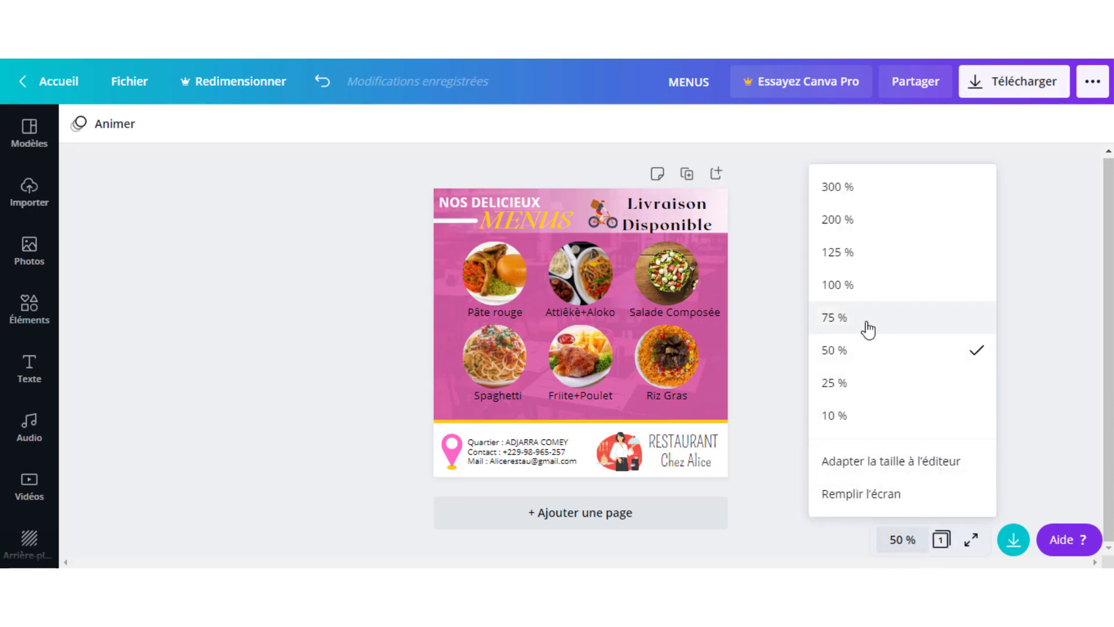
pyautogui.click(865, 322)
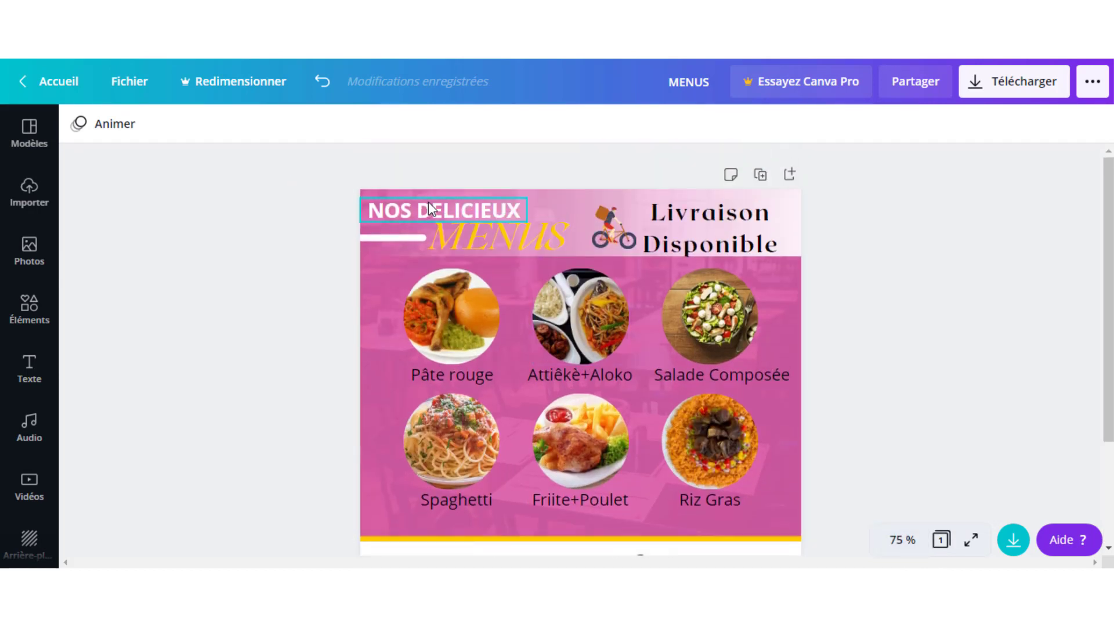
pyautogui.scroll(-1, 901, 322)
pyautogui.scroll(-3, 897, 322)
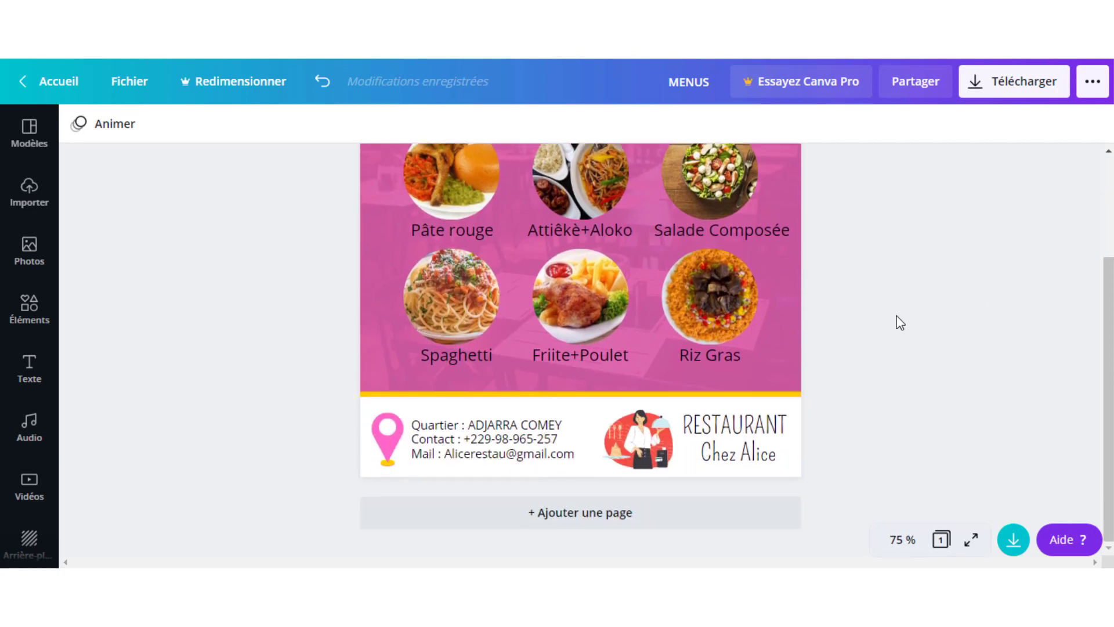
pyautogui.scroll(3, 875, 365)
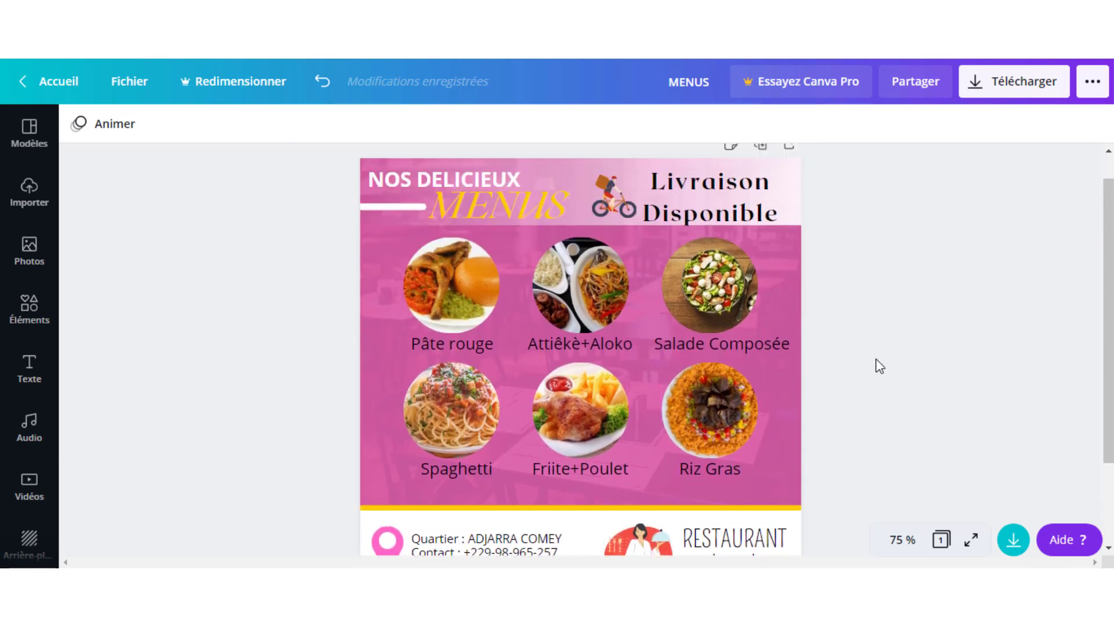
pyautogui.scroll(-2, 987, 351)
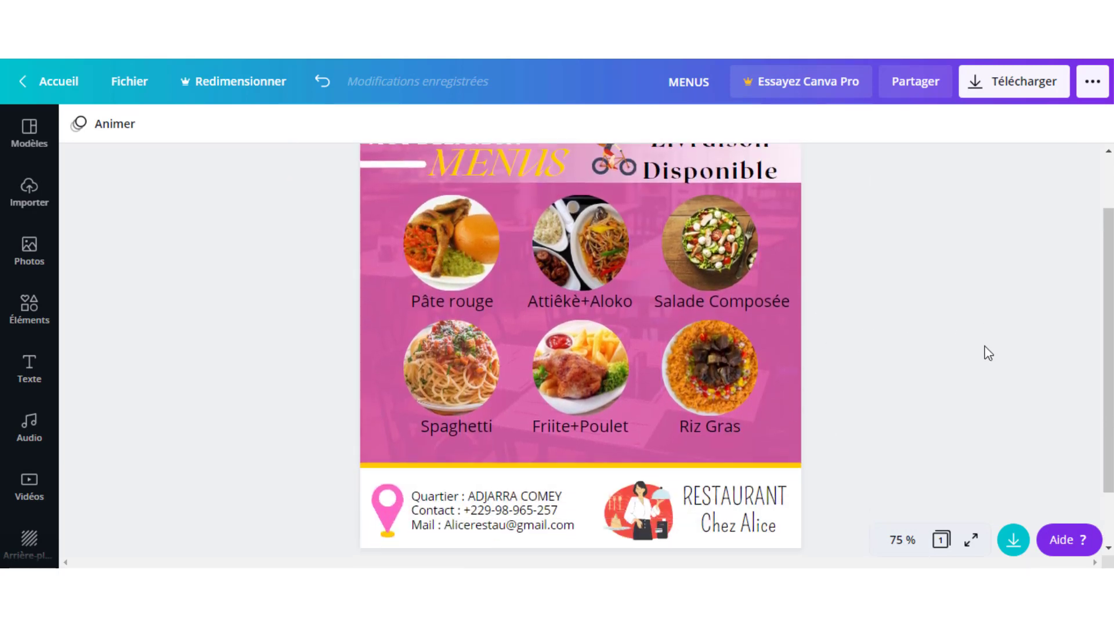
pyautogui.scroll(2, 988, 353)
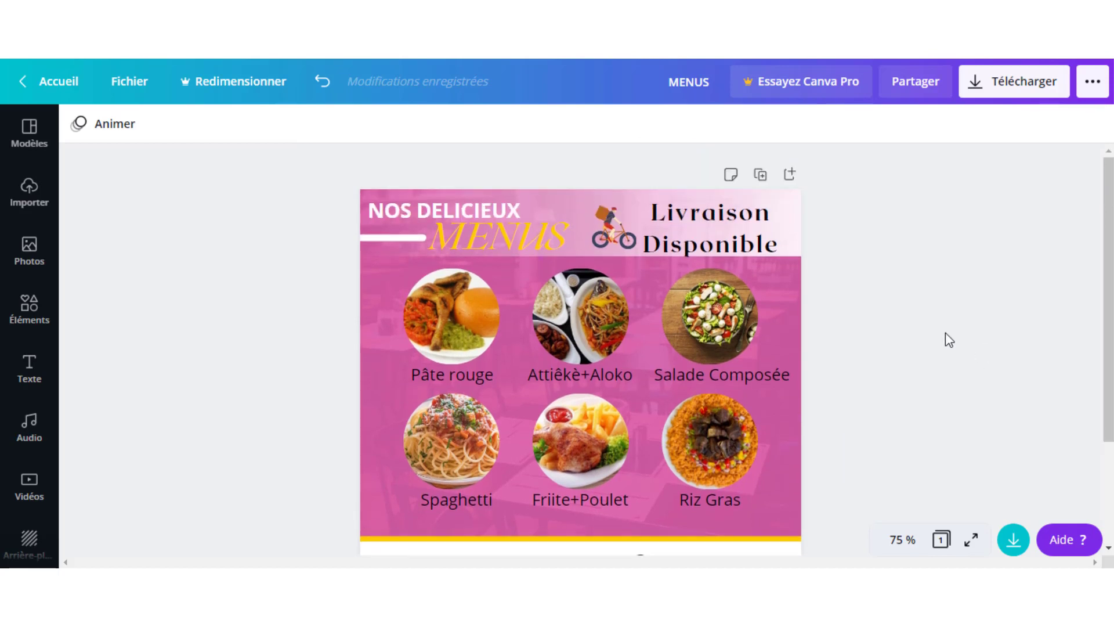
pyautogui.click(903, 539)
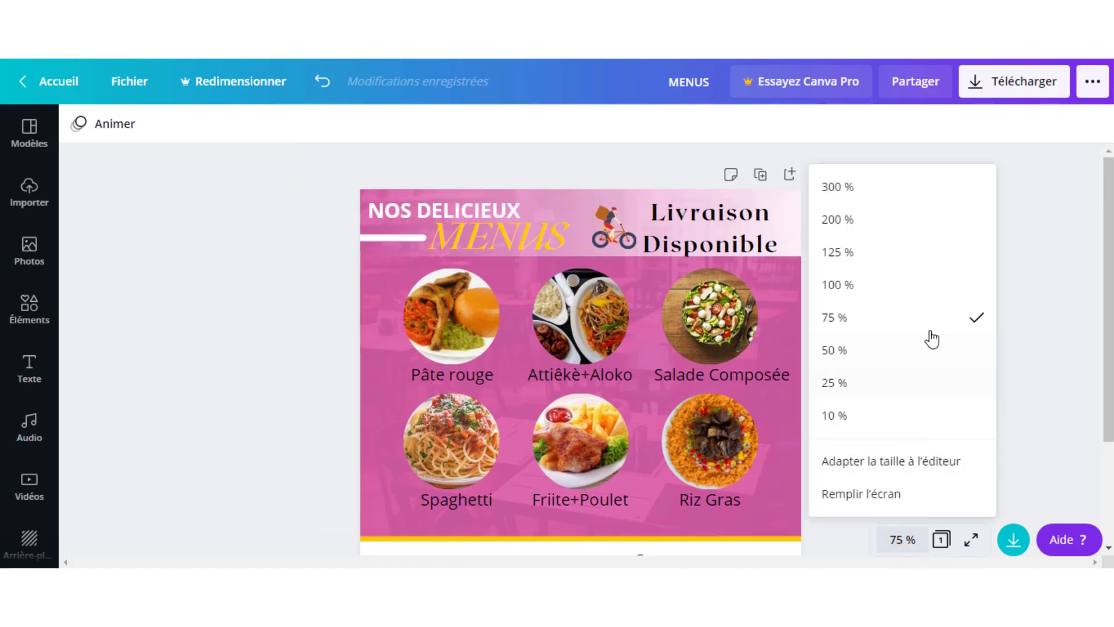
pyautogui.click(860, 350)
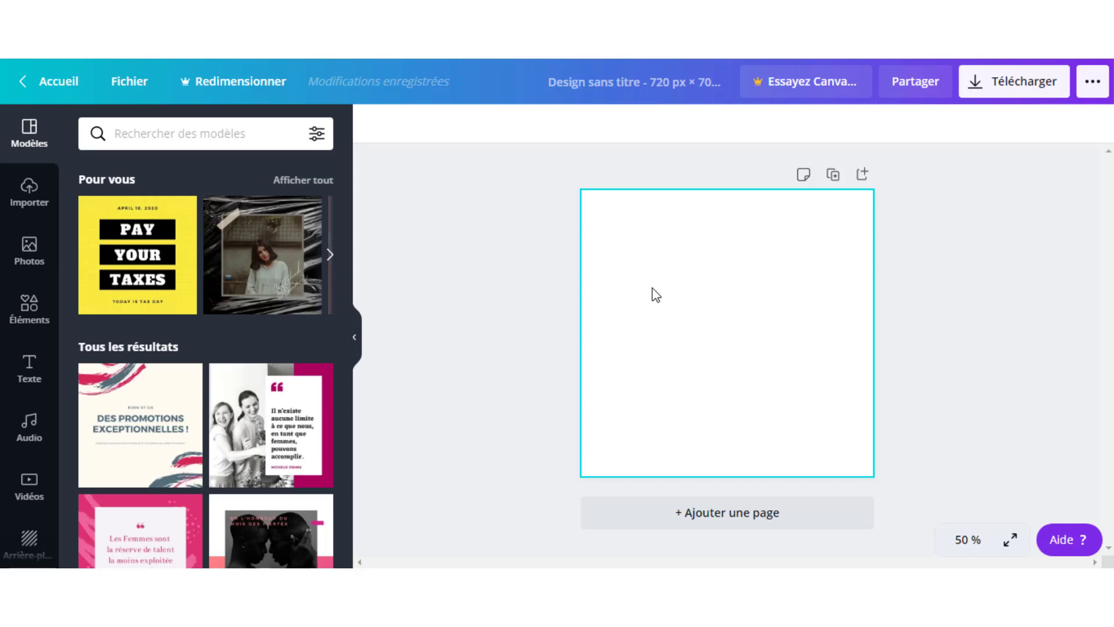
# - Set the blank page's background to dark charcoal #403B3B
pyautogui.click(656, 295)
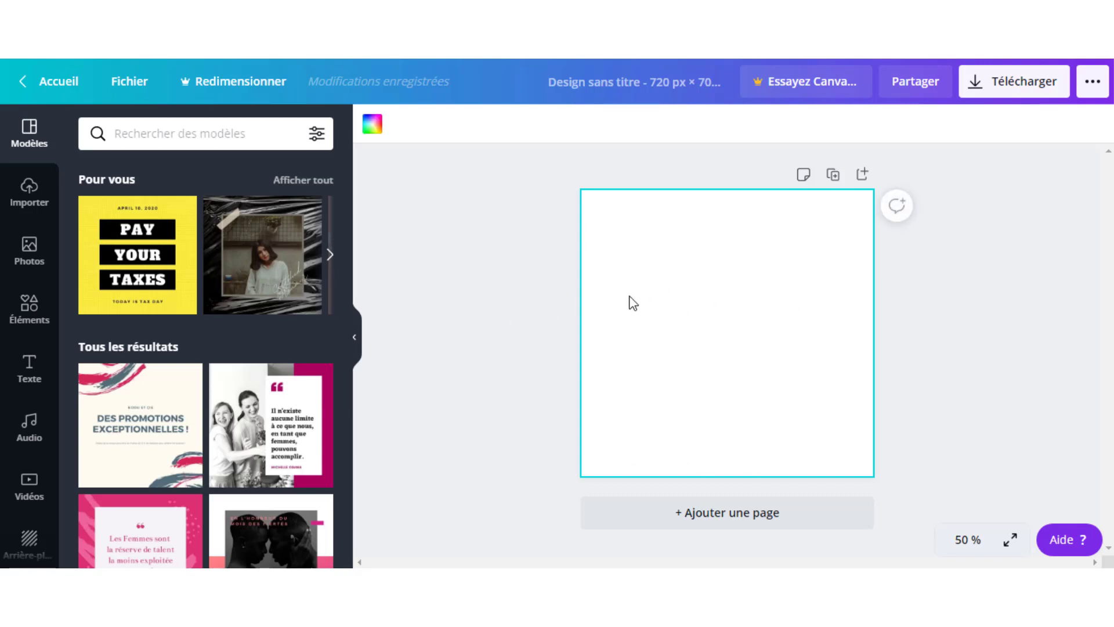
pyautogui.click(373, 128)
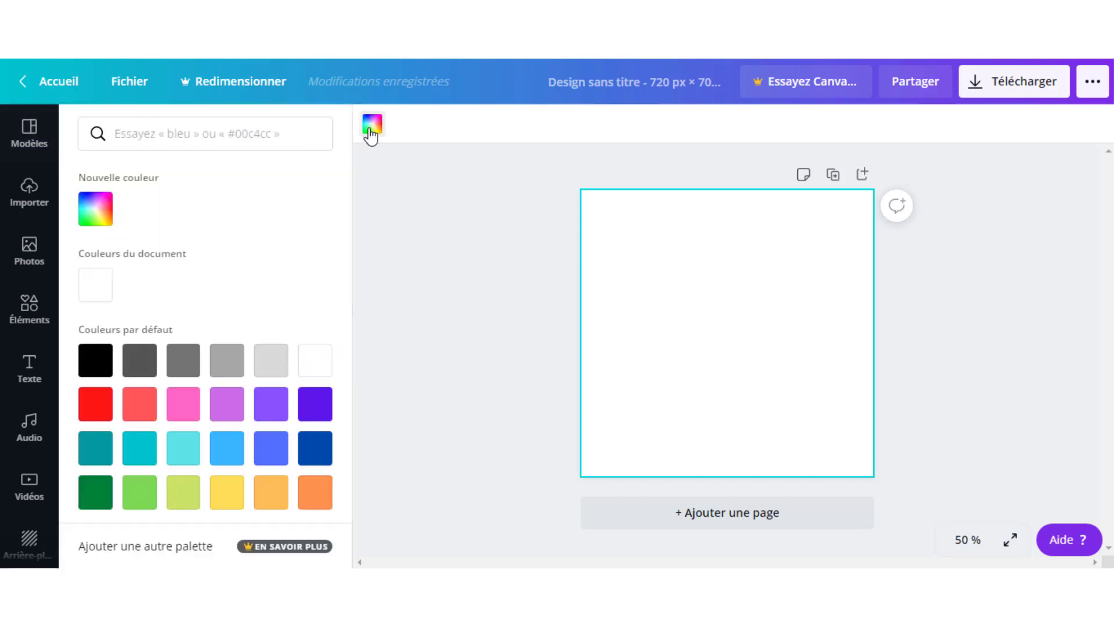
pyautogui.click(141, 373)
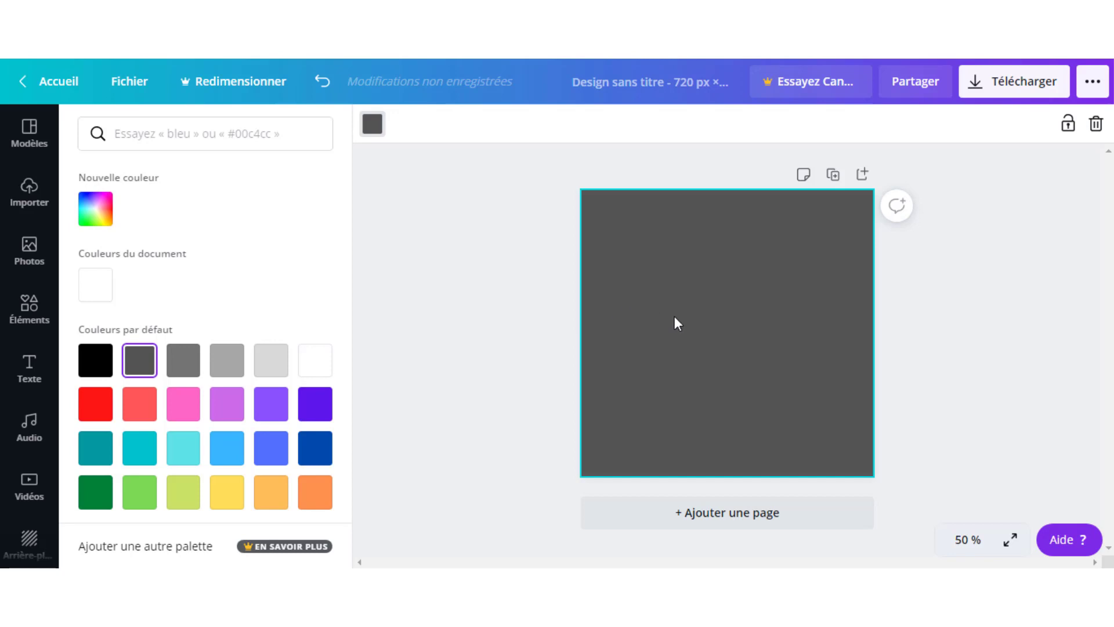
pyautogui.click(94, 218)
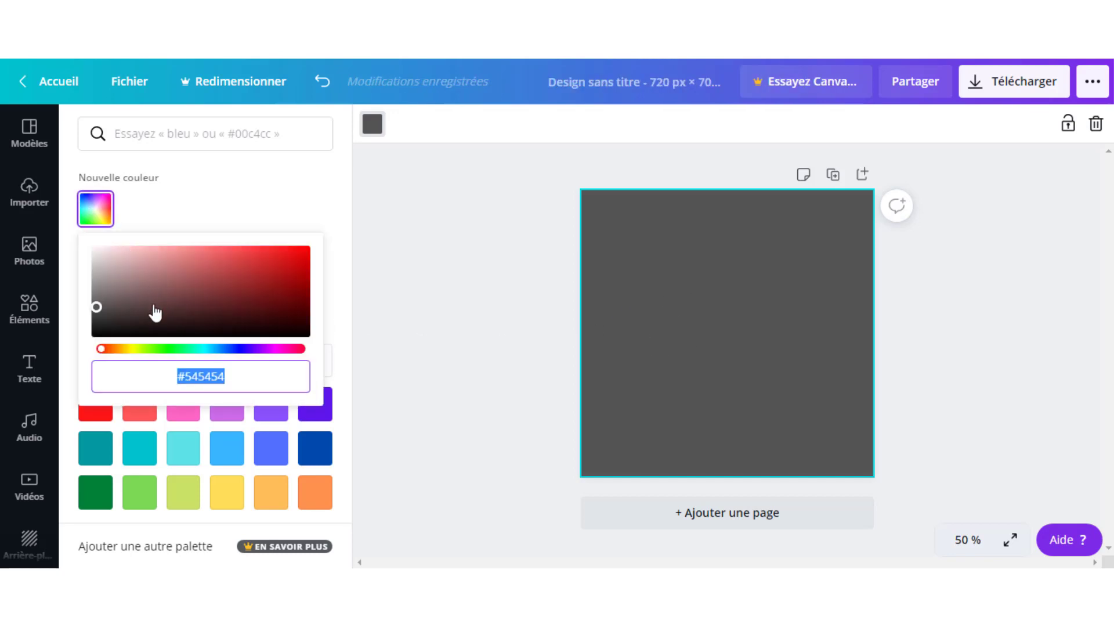
pyautogui.moveTo(101, 308); pyautogui.dragTo(108, 314)
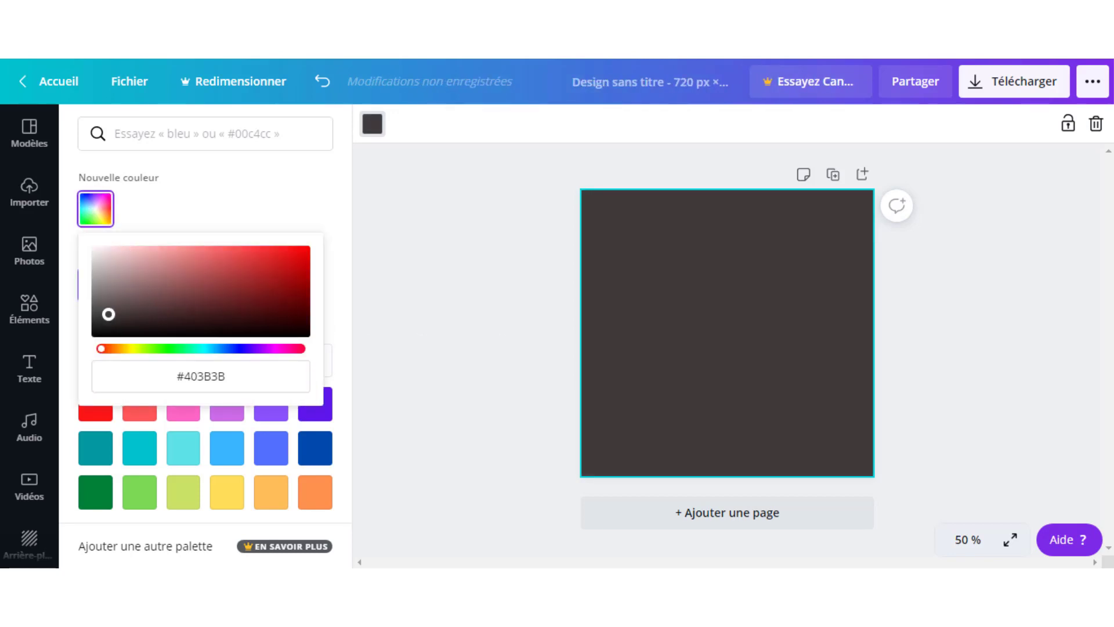
pyautogui.click(490, 353)
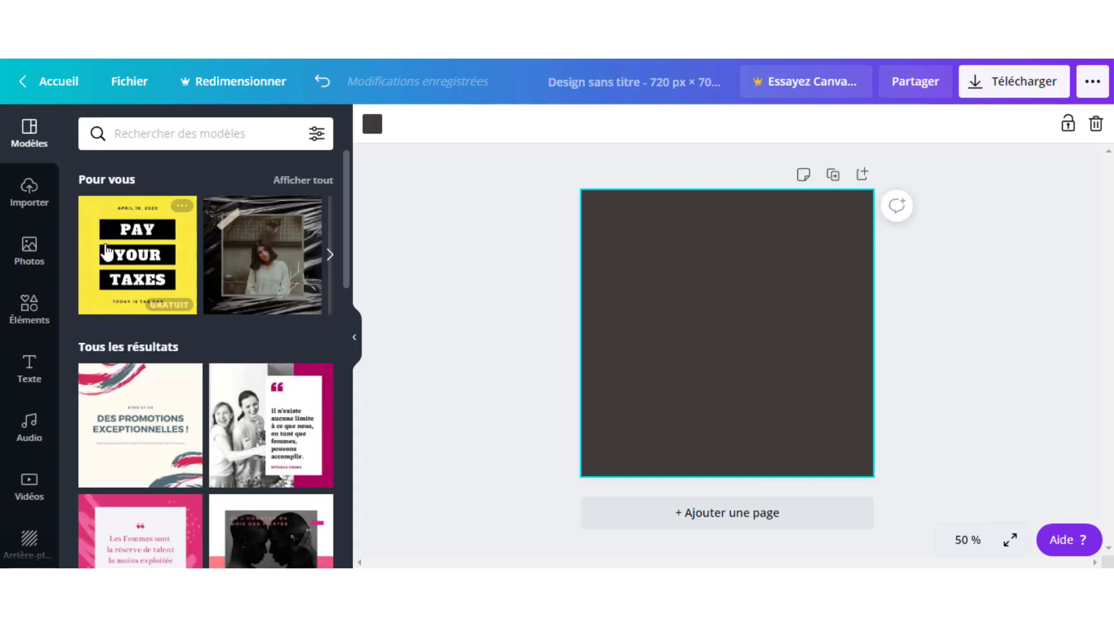
# - Search Photos for 'restaurant' and drag the wine-glass-and-bowl photo onto the page
pyautogui.click(41, 261)
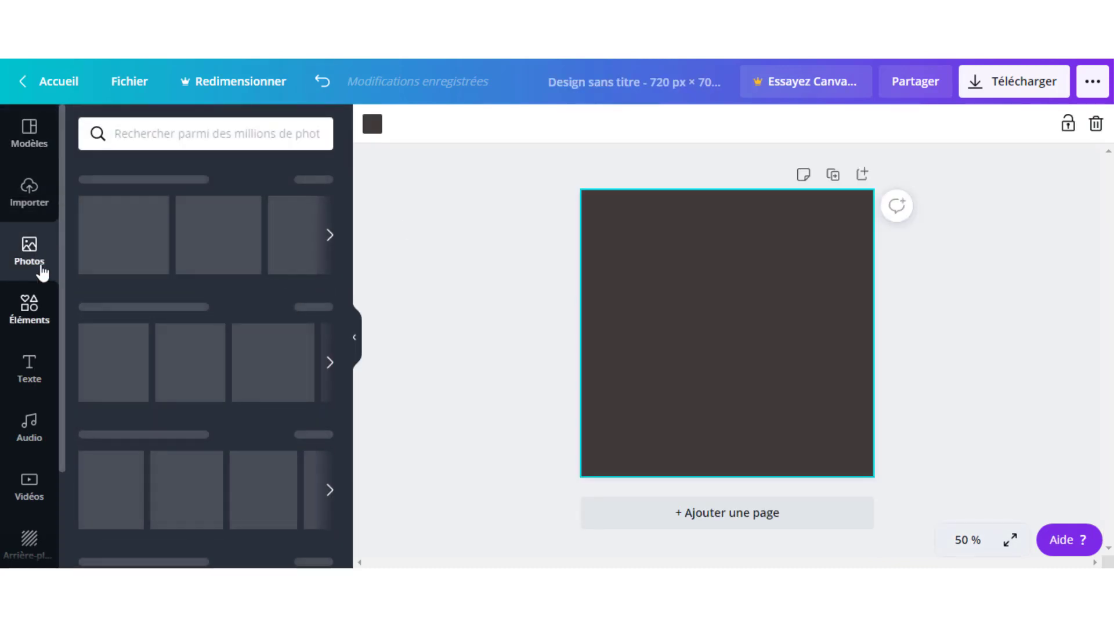
pyautogui.click(237, 132)
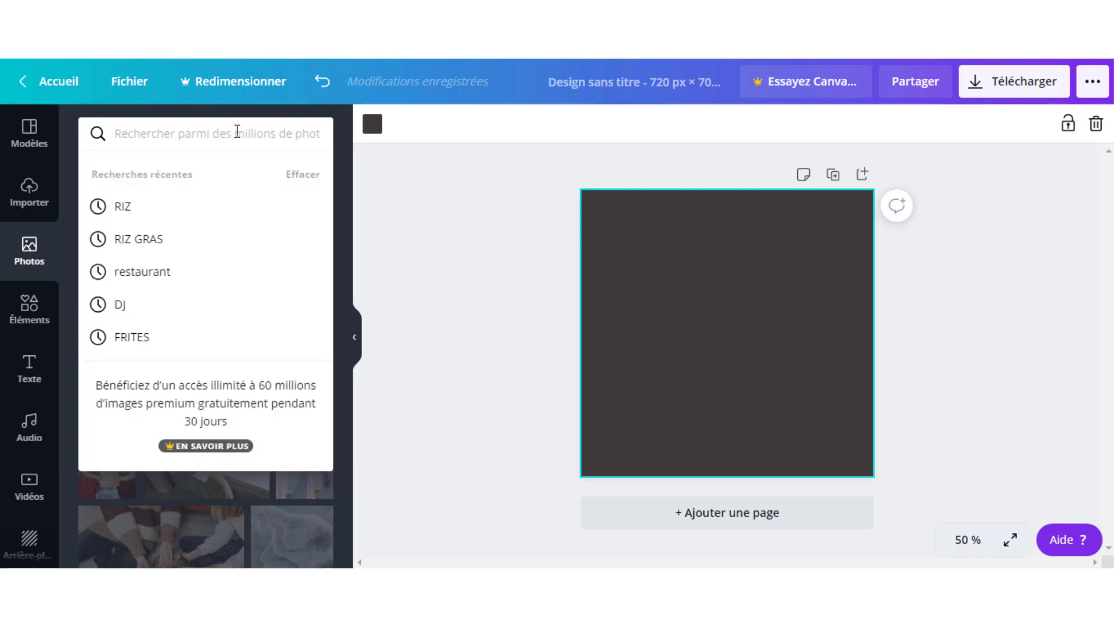
pyautogui.write('rest')
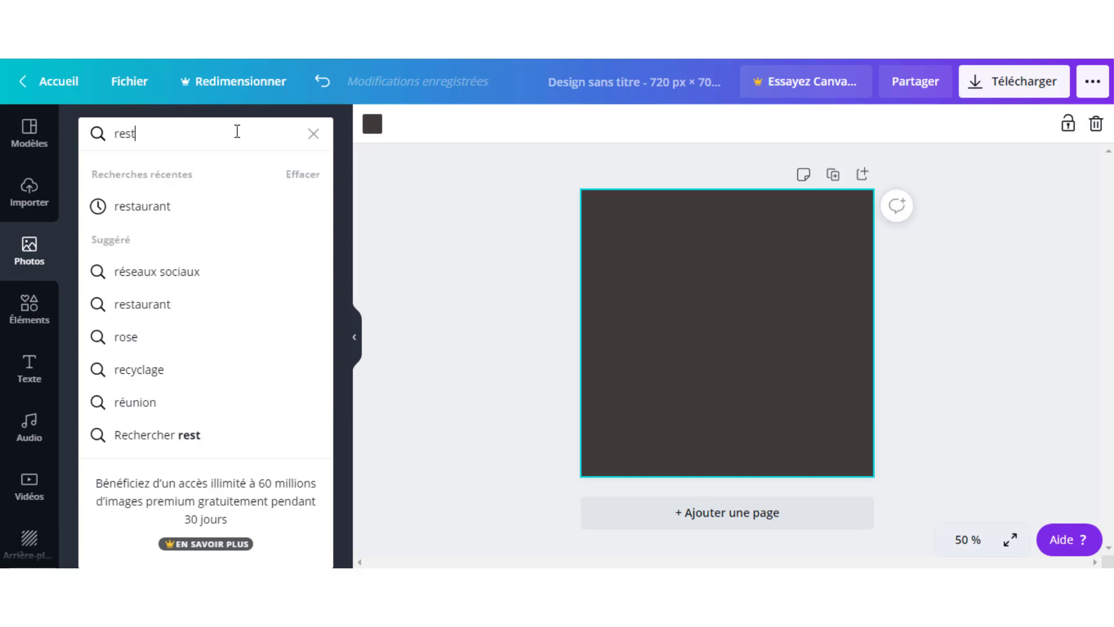
pyautogui.write('aurant')
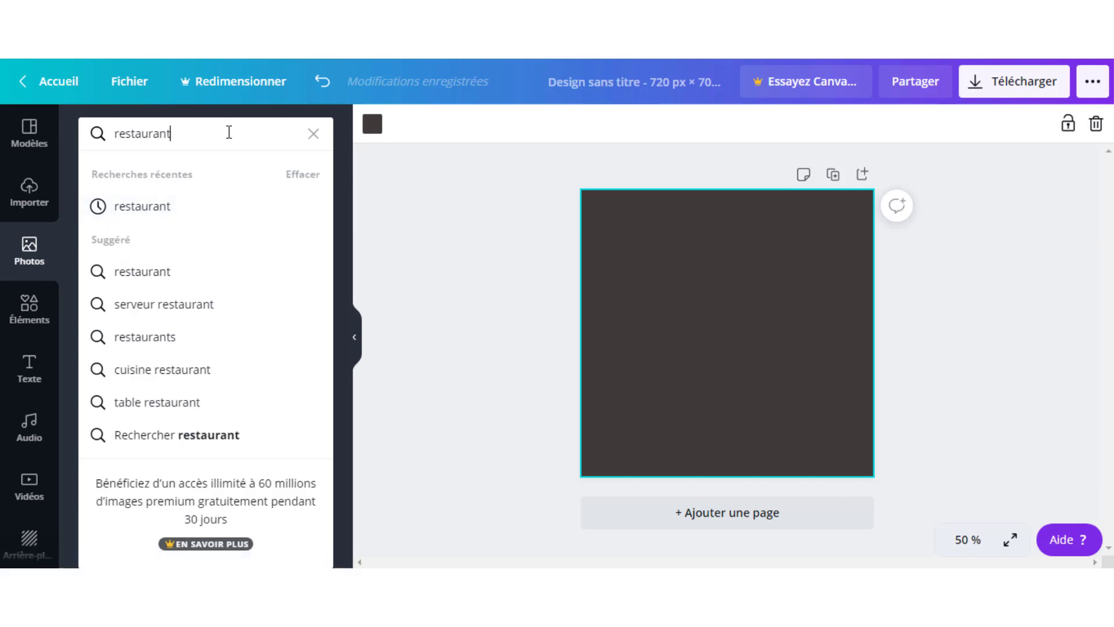
pyautogui.press('Return')
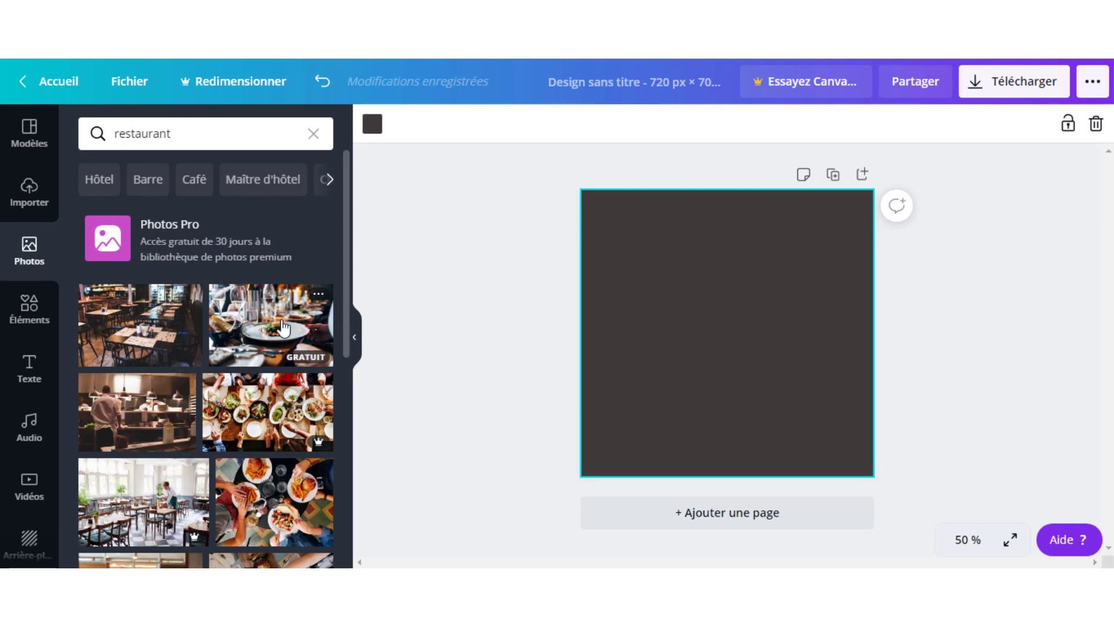
pyautogui.scroll(-1, 264, 352)
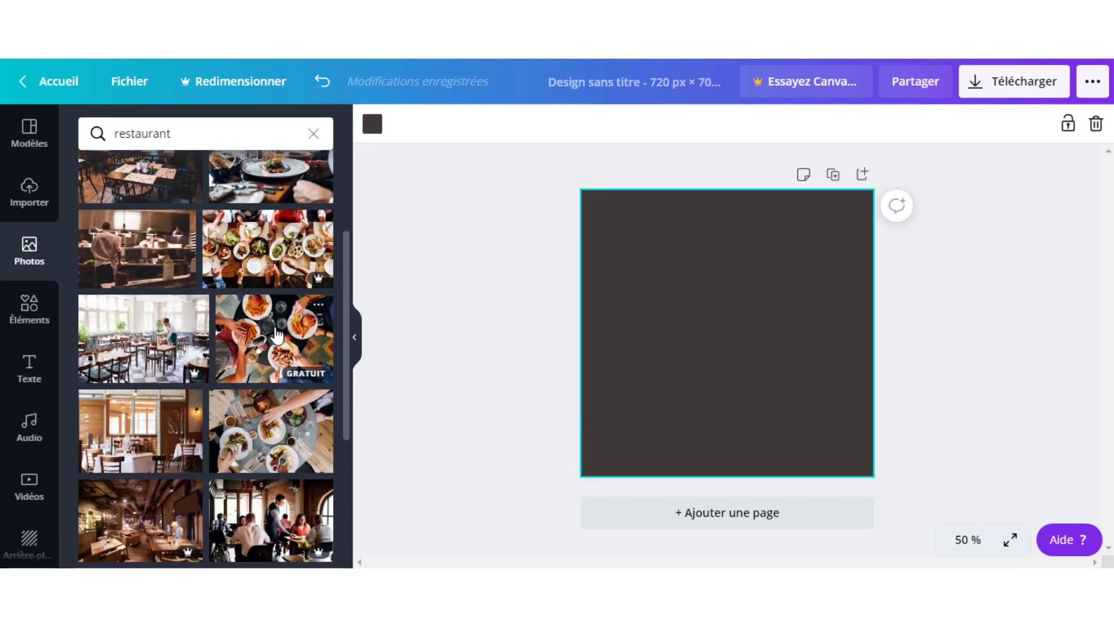
pyautogui.scroll(-1, 279, 348)
pyautogui.scroll(-2, 282, 355)
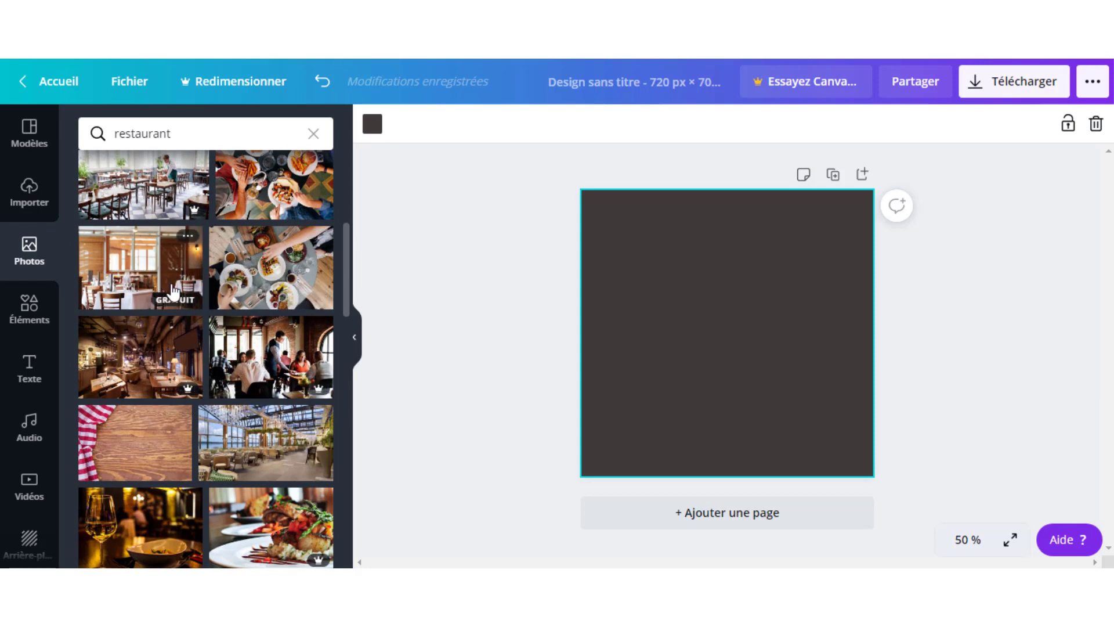
pyautogui.scroll(-1, 175, 409)
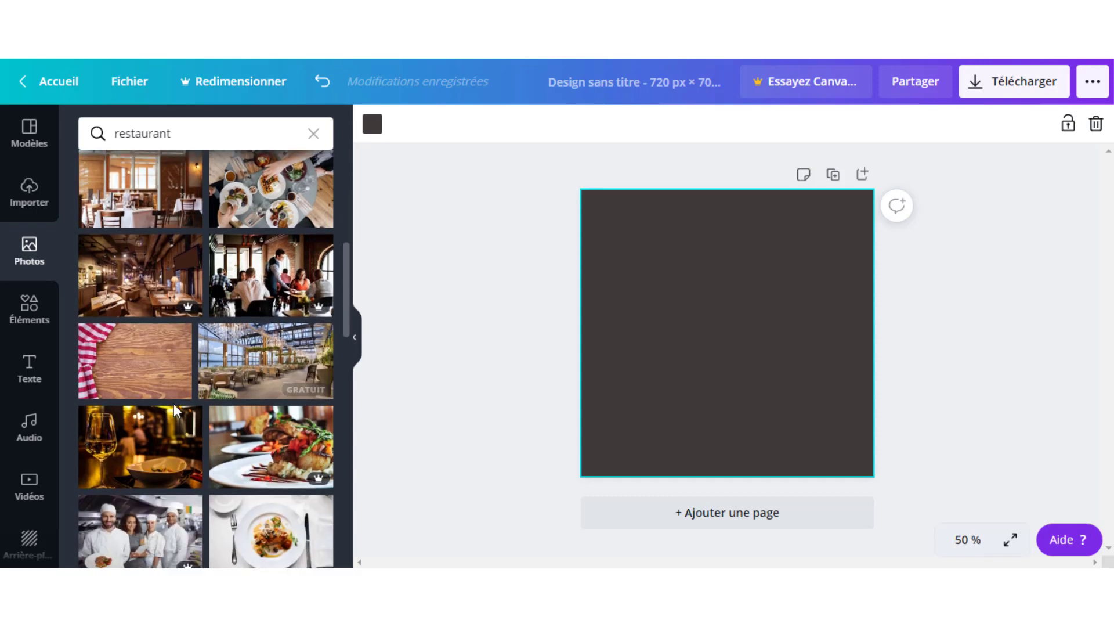
pyautogui.click(153, 446)
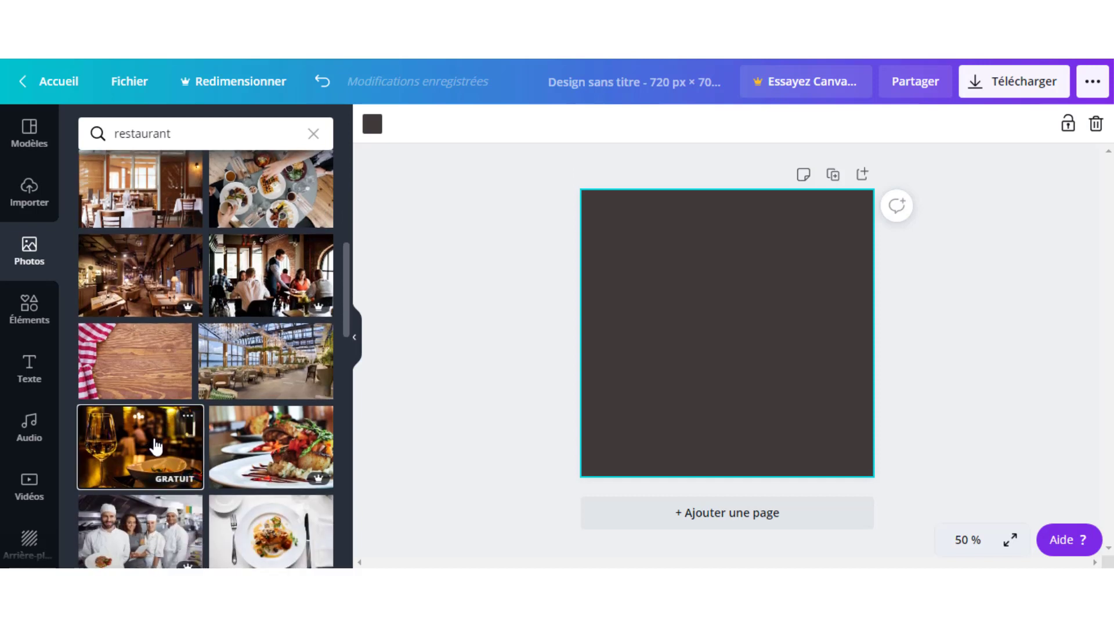
pyautogui.moveTo(156, 445); pyautogui.dragTo(589, 379)
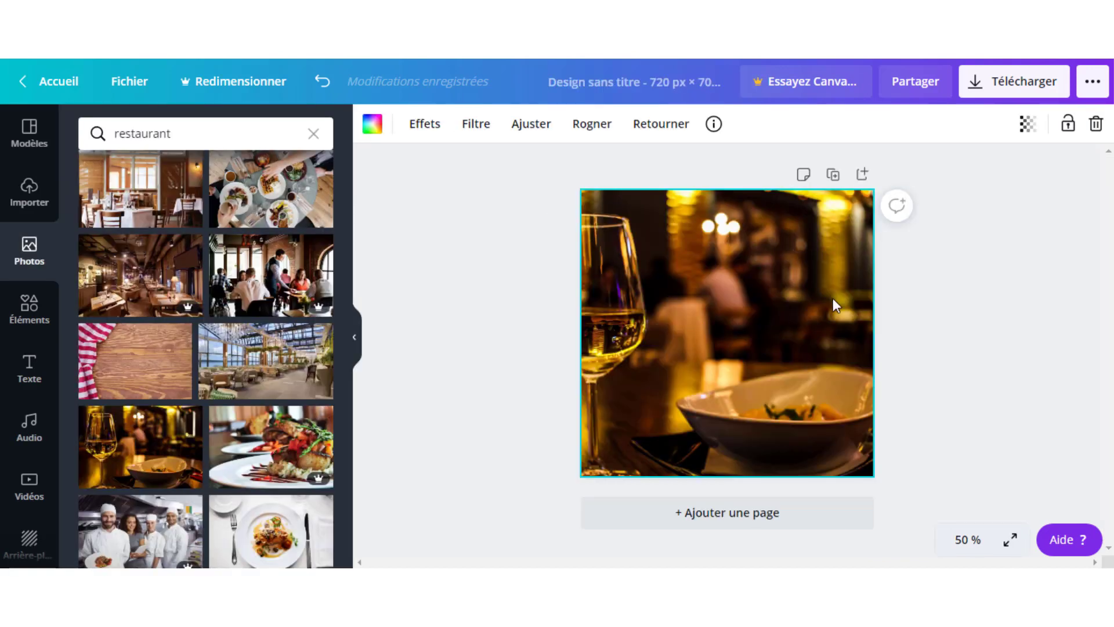
# - Lower the restaurant photo's transparency from 100 to about 31
pyautogui.click(1028, 124)
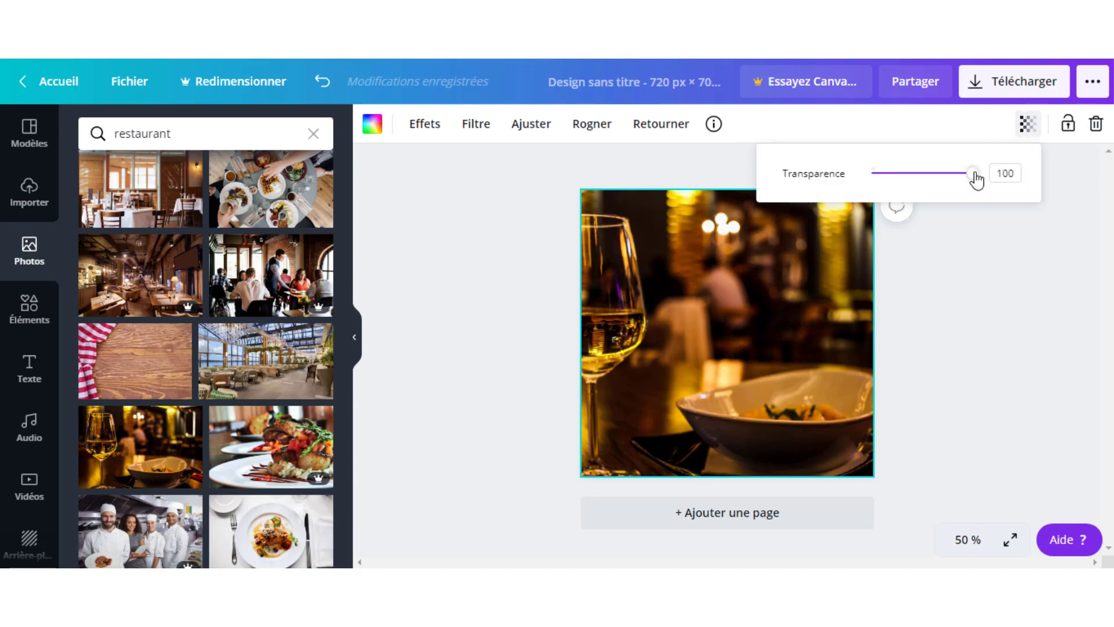
pyautogui.moveTo(974, 174); pyautogui.dragTo(908, 174)
pyautogui.click(920, 345)
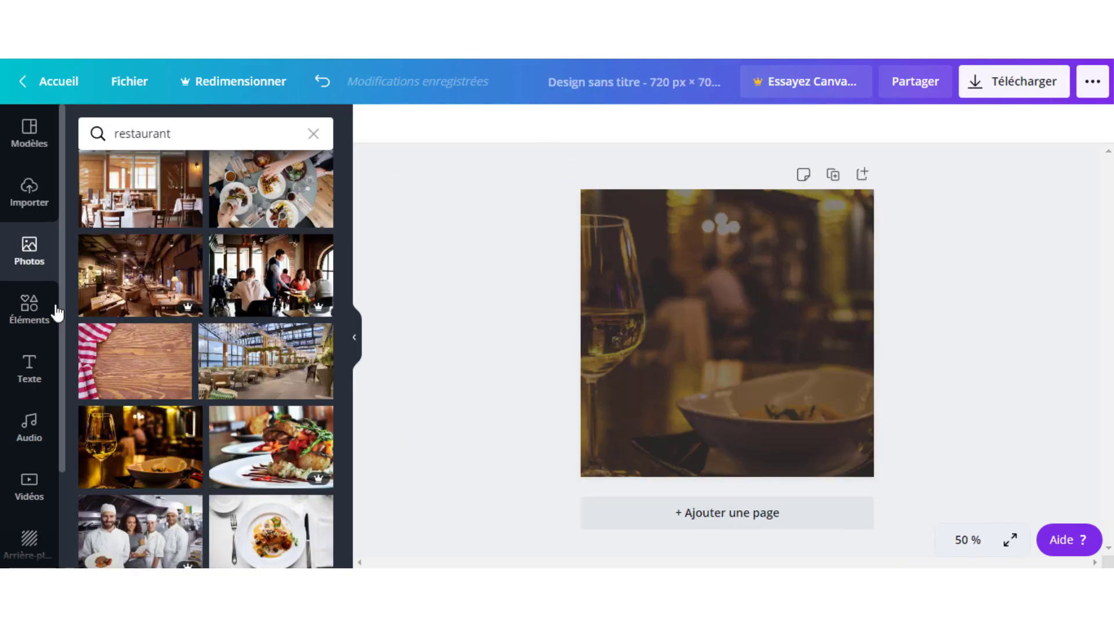
# - Add a square shape and stretch it into a brown rectangle, about 945 × 576 px, across the page top
pyautogui.click(30, 318)
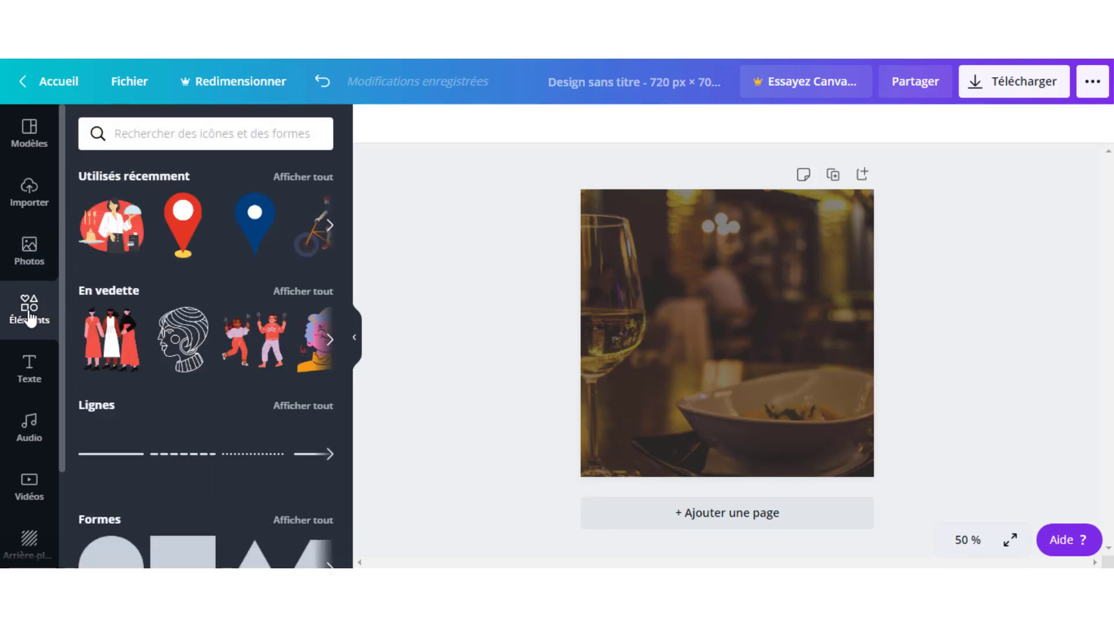
pyautogui.scroll(-4, 174, 325)
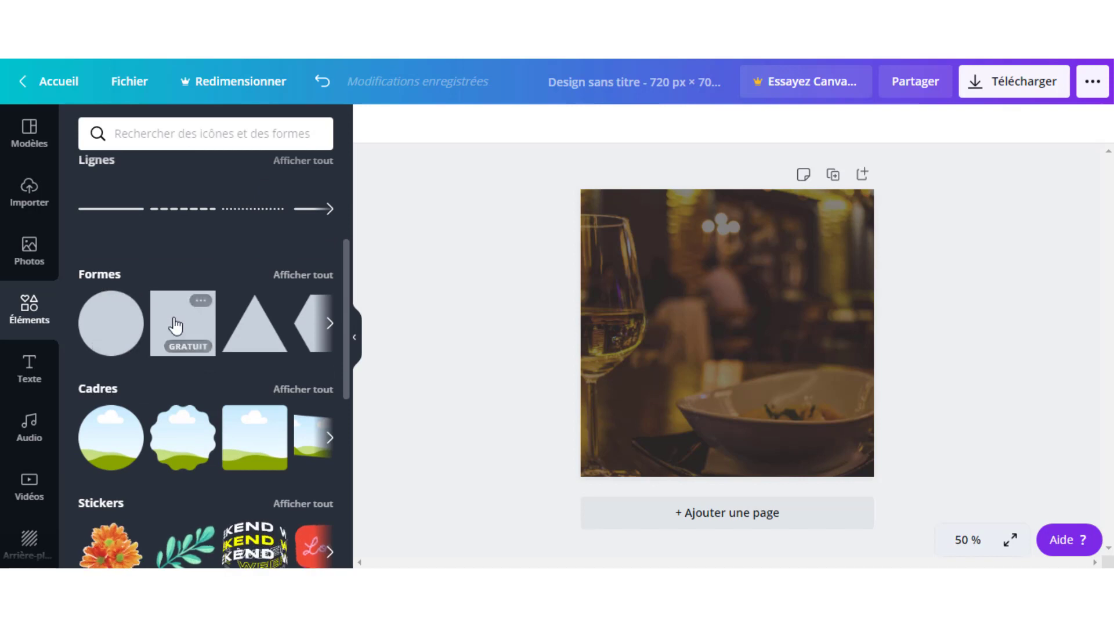
pyautogui.click(176, 326)
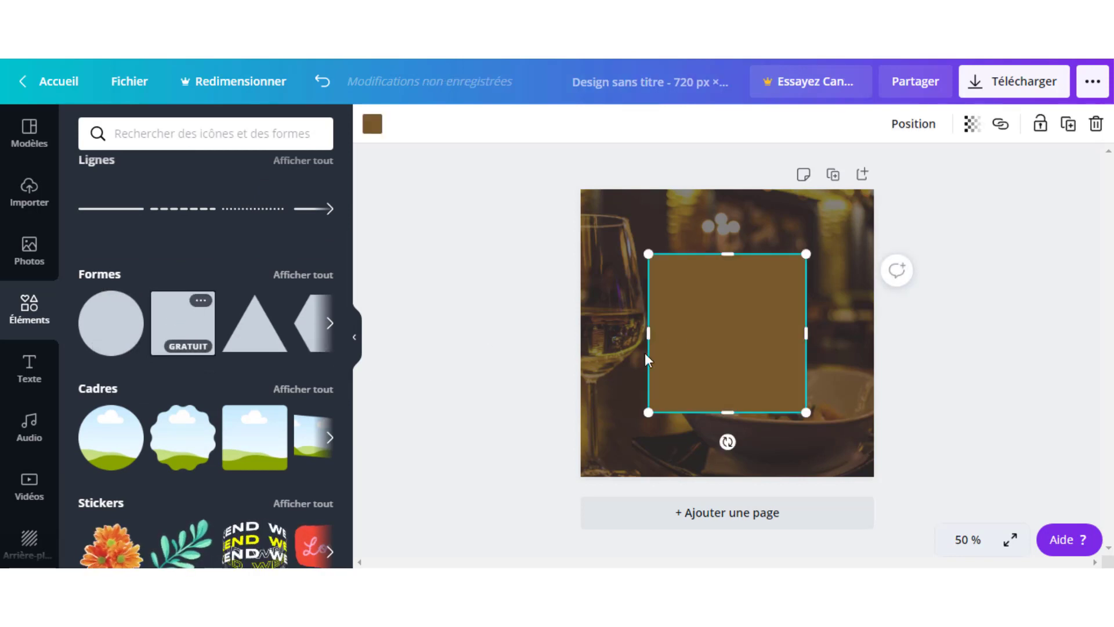
pyautogui.moveTo(728, 355); pyautogui.dragTo(661, 288)
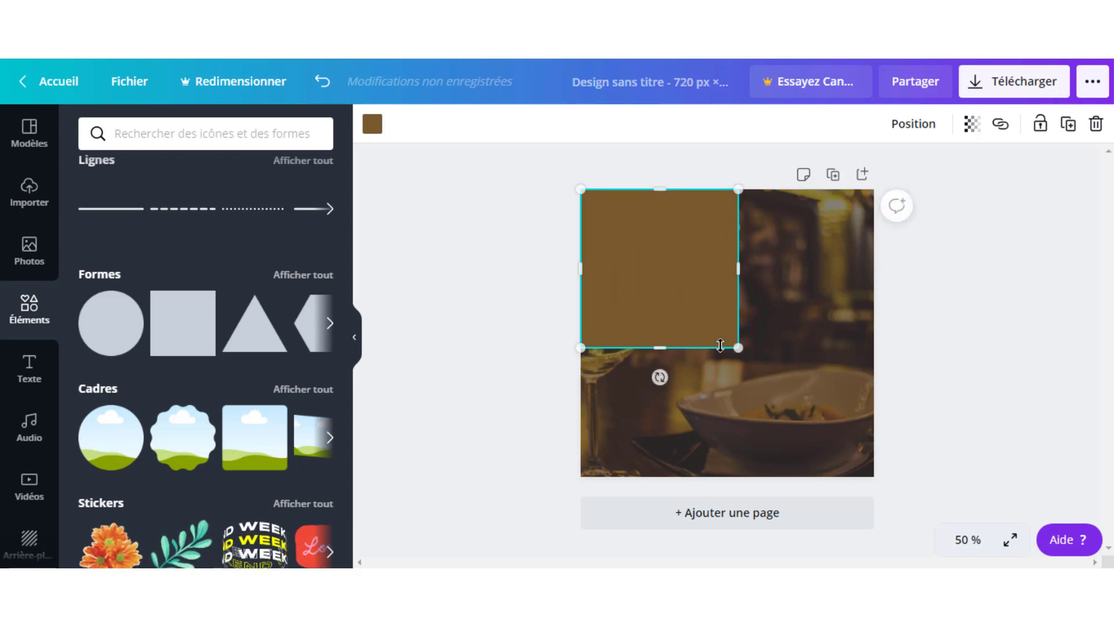
pyautogui.moveTo(739, 349); pyautogui.dragTo(815, 424)
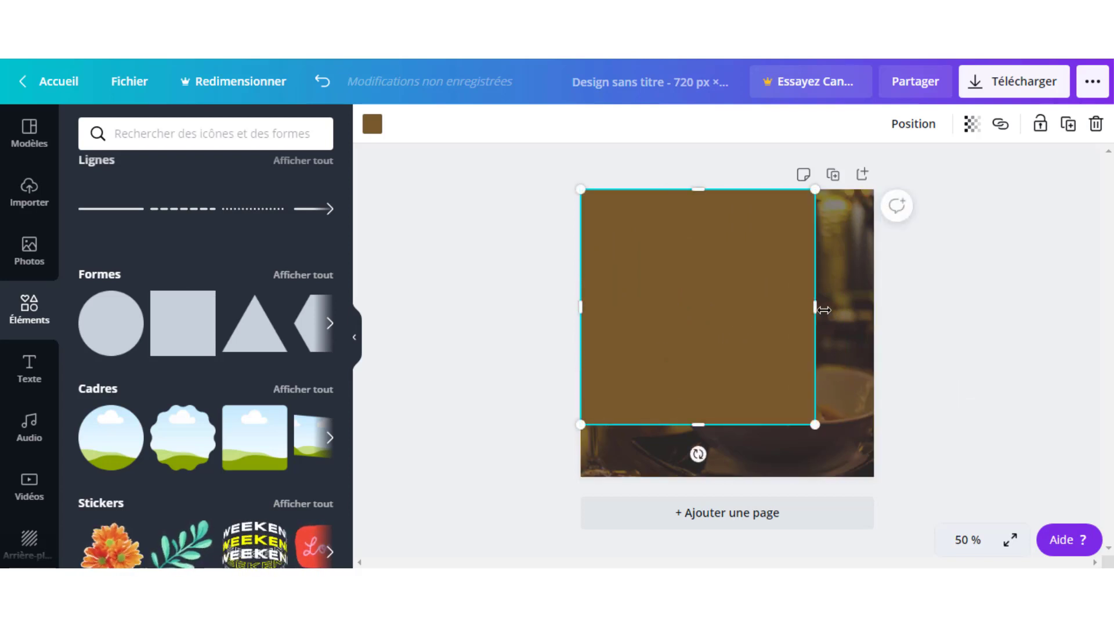
pyautogui.moveTo(840, 307); pyautogui.dragTo(906, 311)
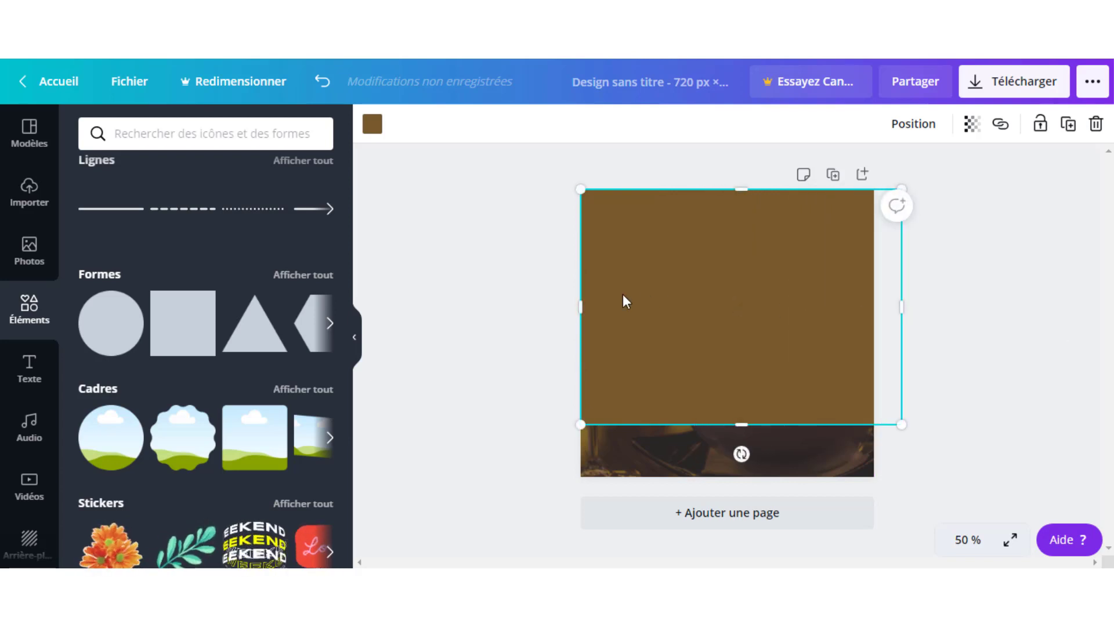
pyautogui.moveTo(579, 308); pyautogui.dragTo(516, 302)
pyautogui.click(996, 340)
pyautogui.click(732, 303)
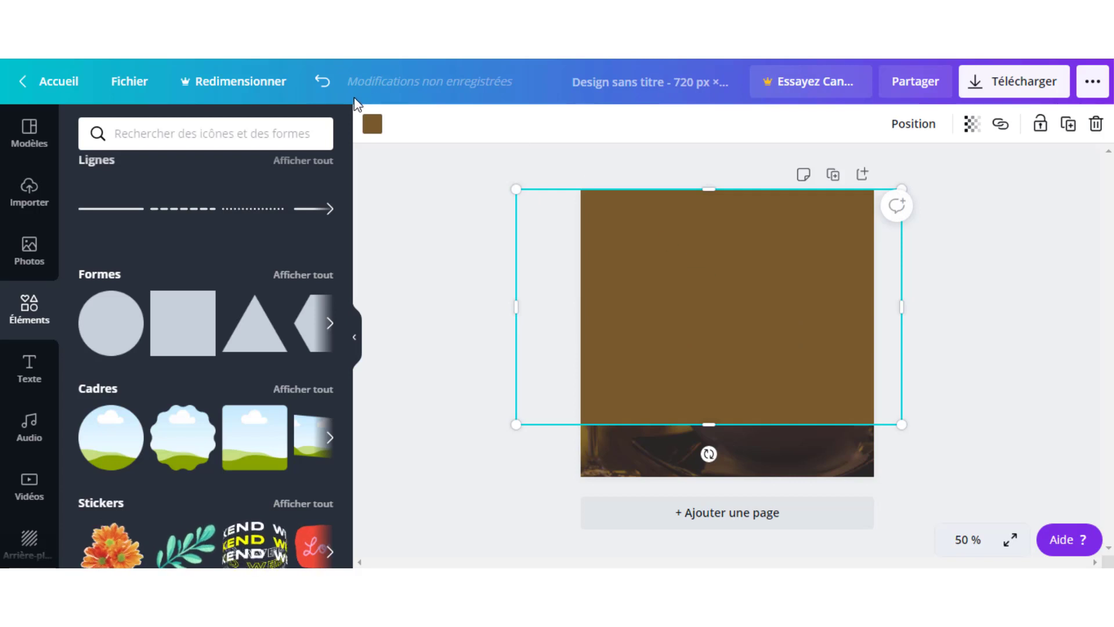
pyautogui.click(372, 123)
pyautogui.scroll(-1, 219, 319)
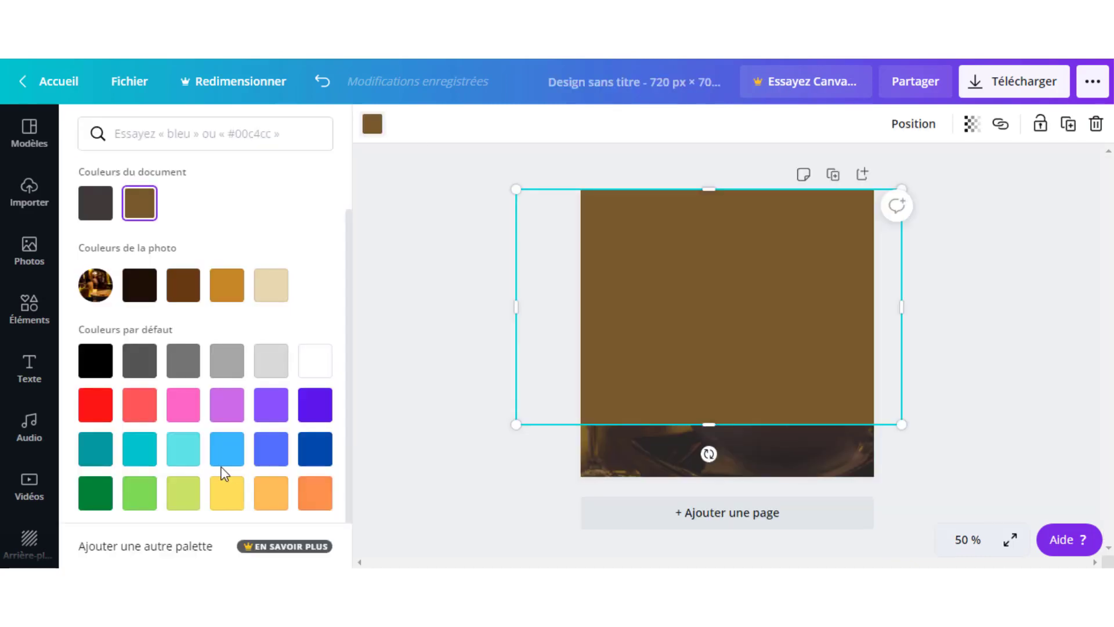
# - Make the rectangle pink, widen it rightward, and set its transparency to 76
pyautogui.click(184, 408)
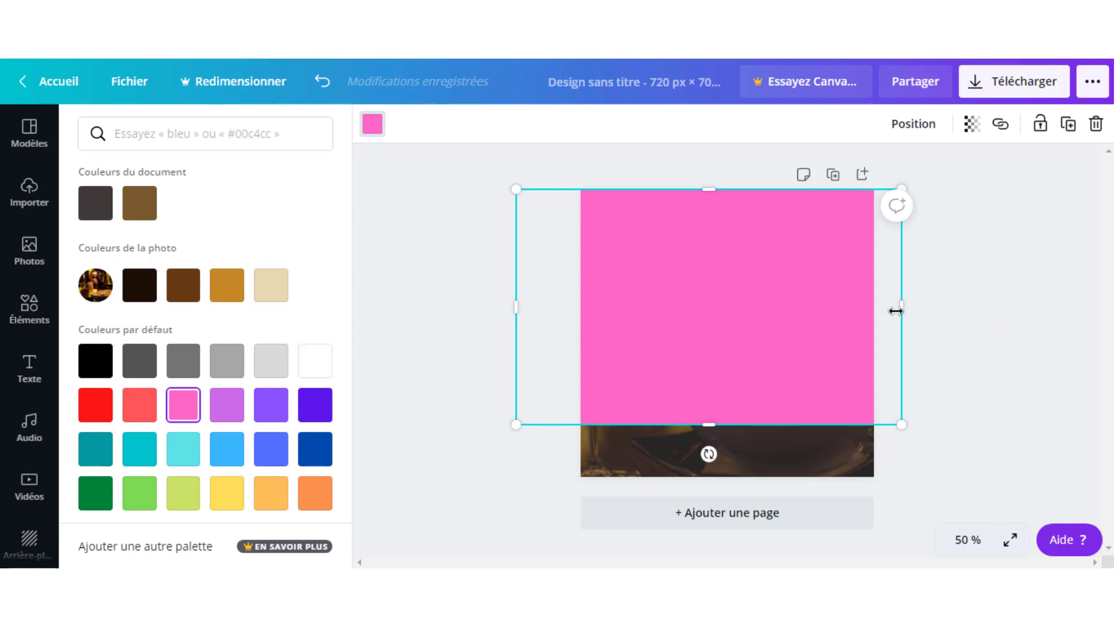
pyautogui.moveTo(896, 311); pyautogui.dragTo(941, 308)
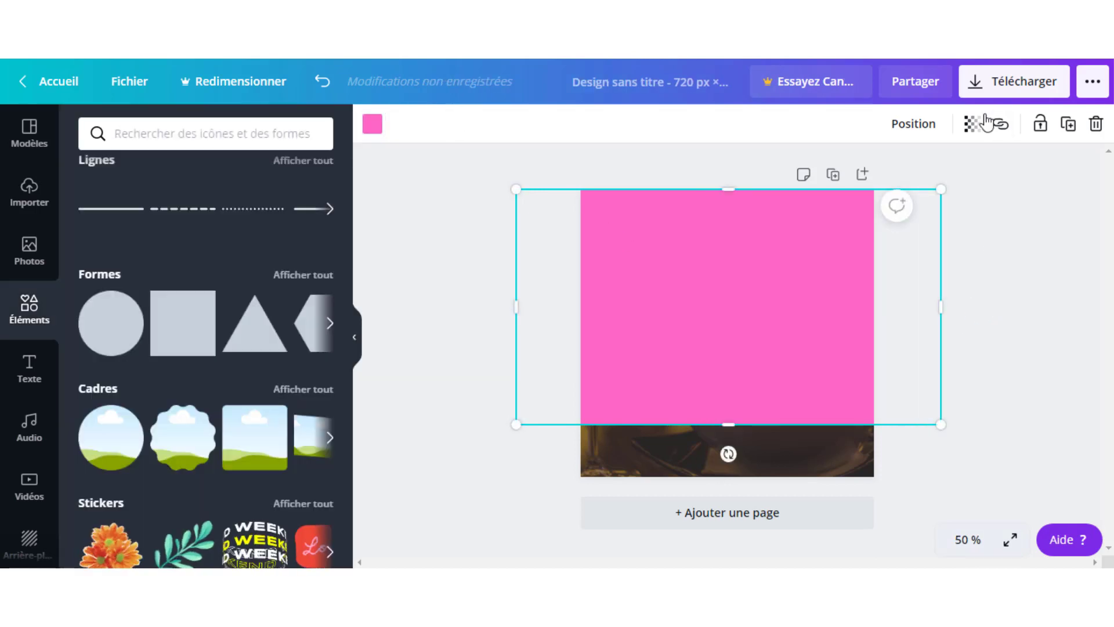
pyautogui.click(973, 123)
pyautogui.moveTo(917, 173); pyautogui.dragTo(889, 173)
pyautogui.click(983, 239)
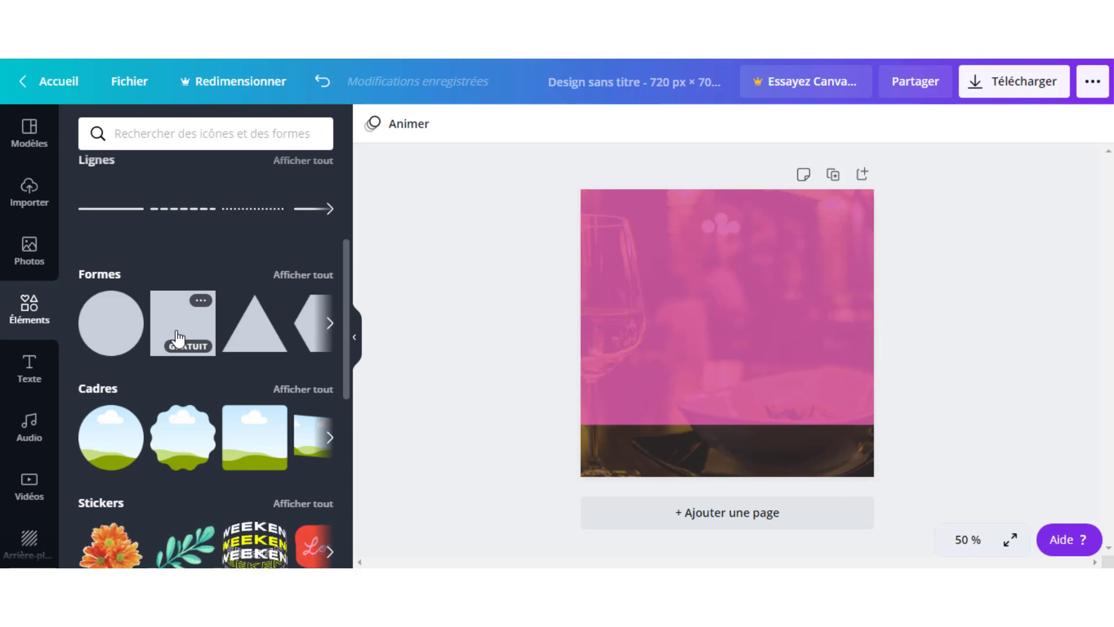
# - Add a second square, stretch it wide, and move it to the page bottom as a dark bar
pyautogui.click(177, 338)
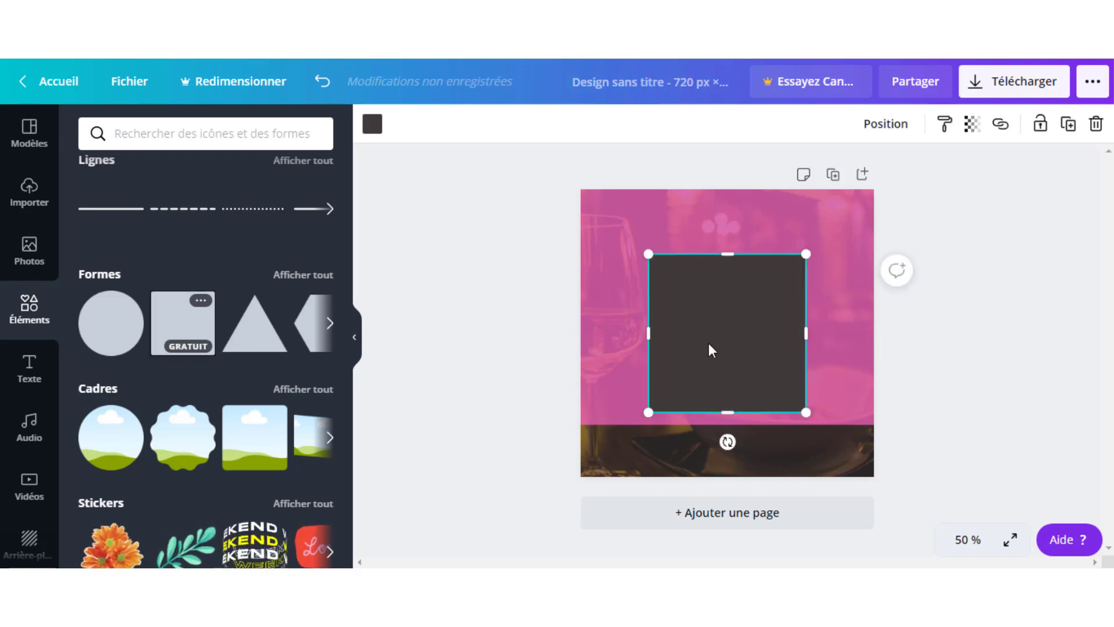
pyautogui.moveTo(806, 333); pyautogui.dragTo(973, 334)
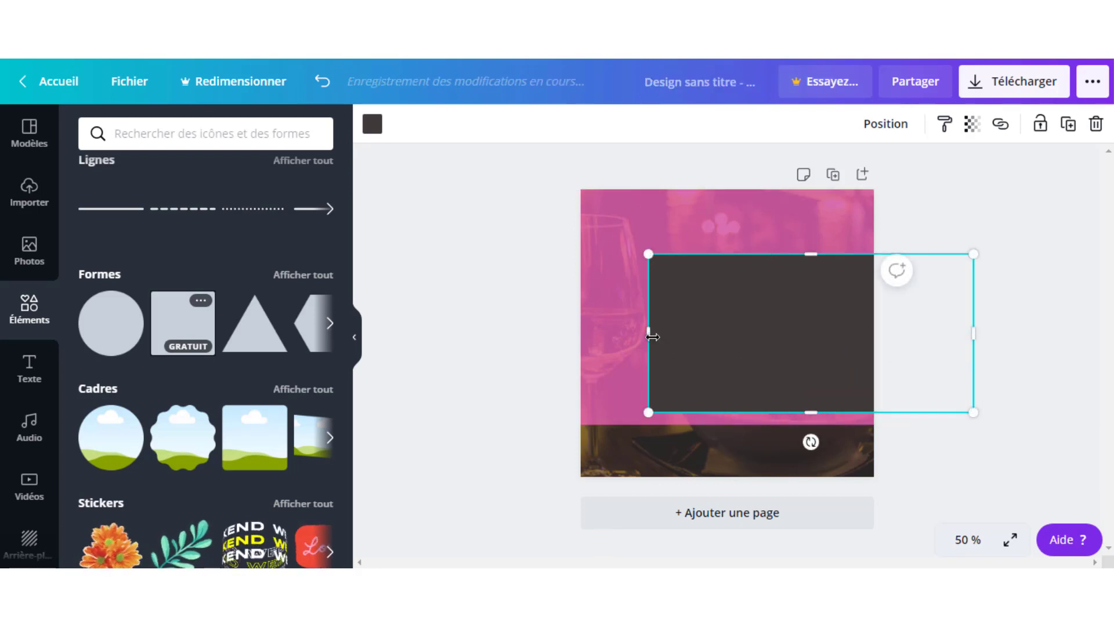
pyautogui.moveTo(649, 333); pyautogui.dragTo(486, 333)
pyautogui.moveTo(719, 355); pyautogui.dragTo(711, 525)
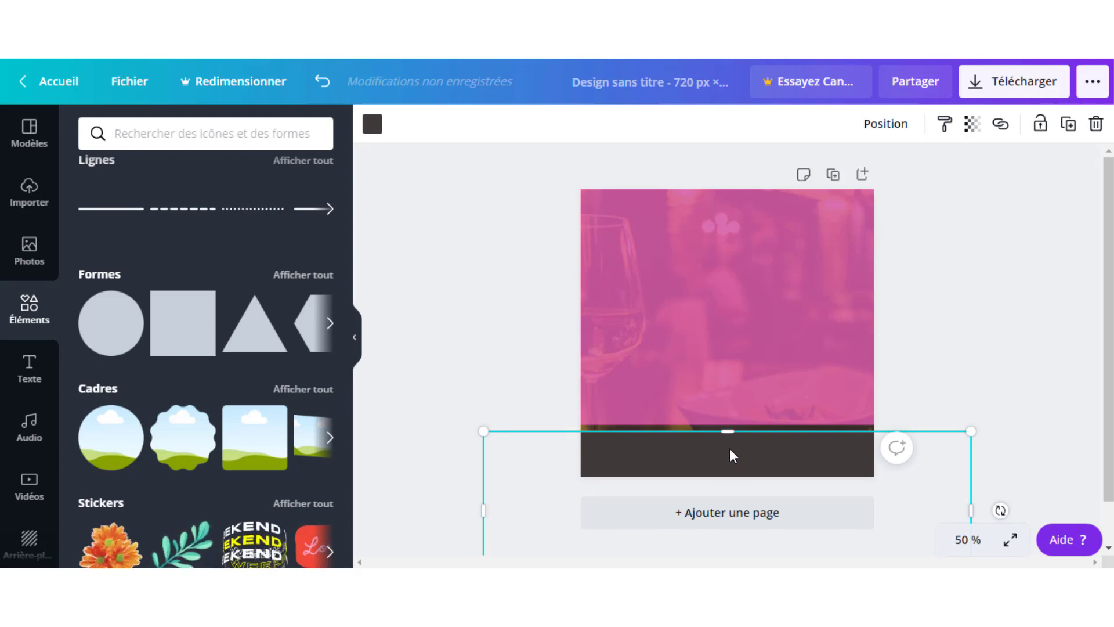
pyautogui.moveTo(730, 449); pyautogui.dragTo(737, 476)
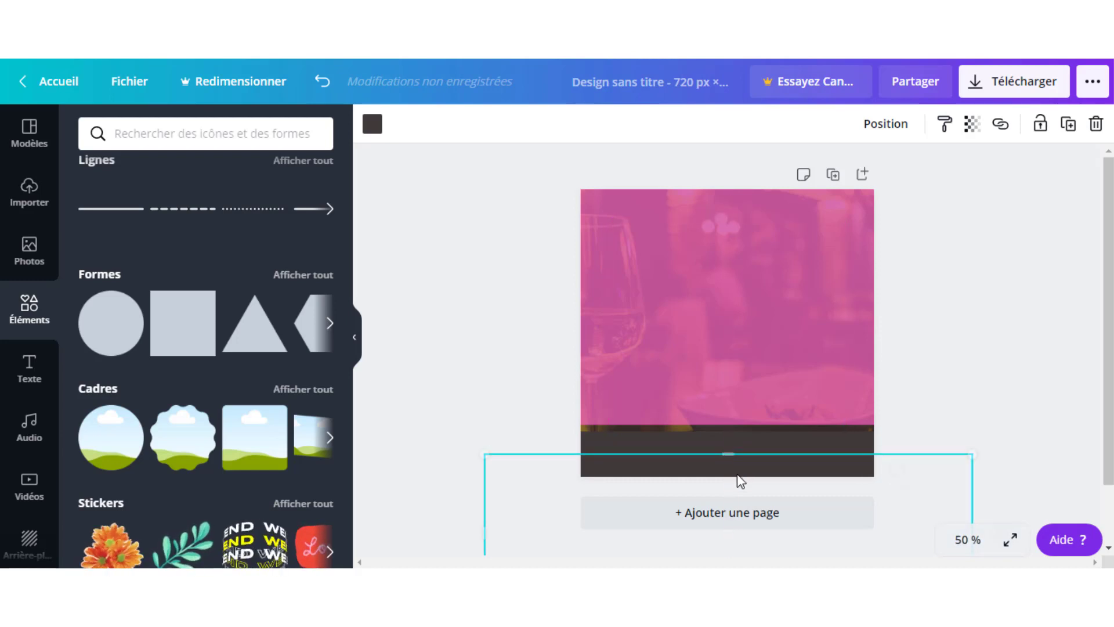
pyautogui.click(802, 392)
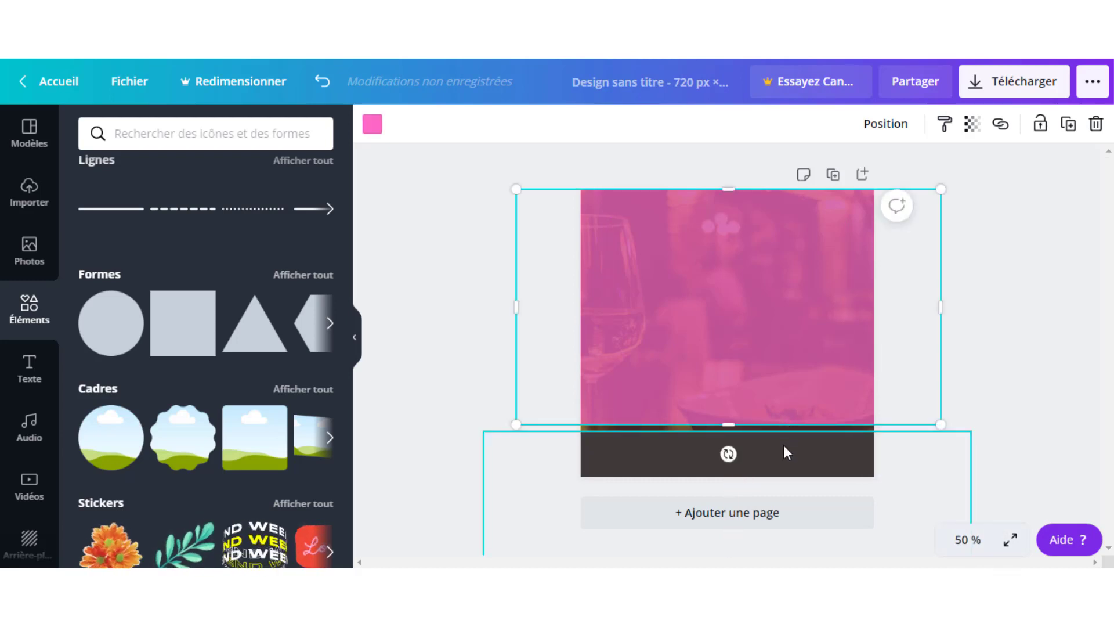
pyautogui.click(784, 444)
# - Recolour the dark bar a saturated yellow, #FFCC00
pyautogui.click(373, 130)
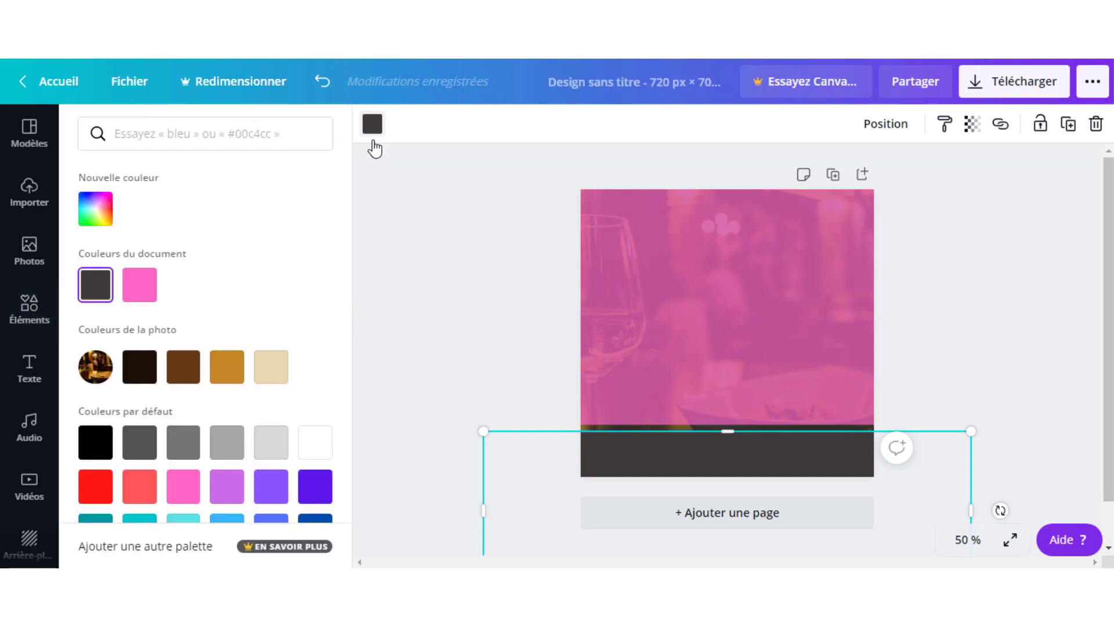
pyautogui.scroll(-3, 270, 371)
pyautogui.click(233, 485)
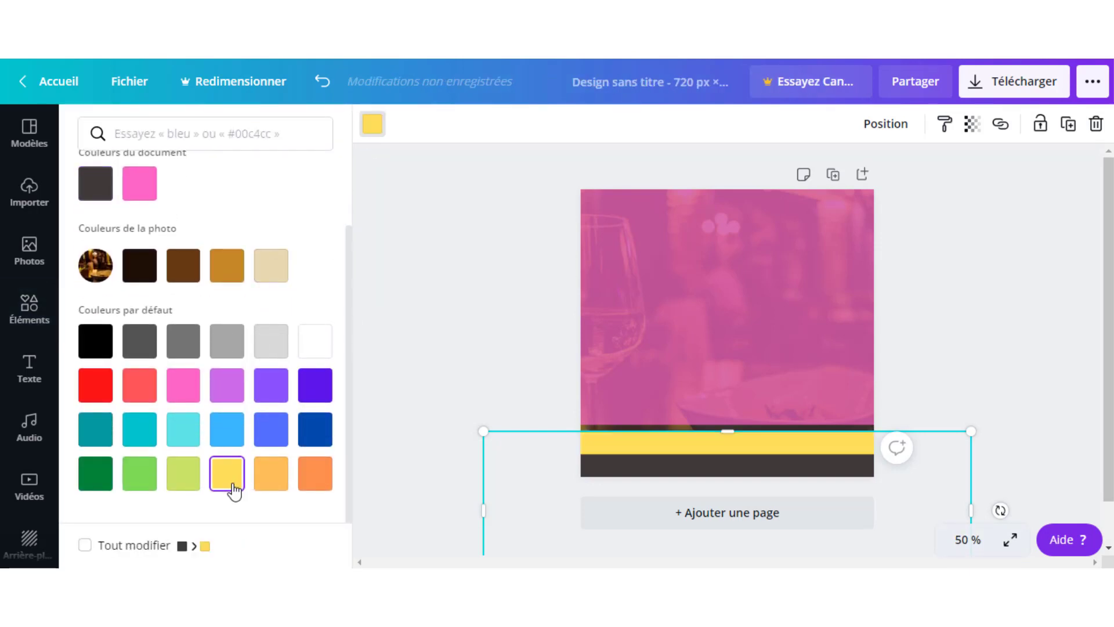
pyautogui.scroll(2, 243, 288)
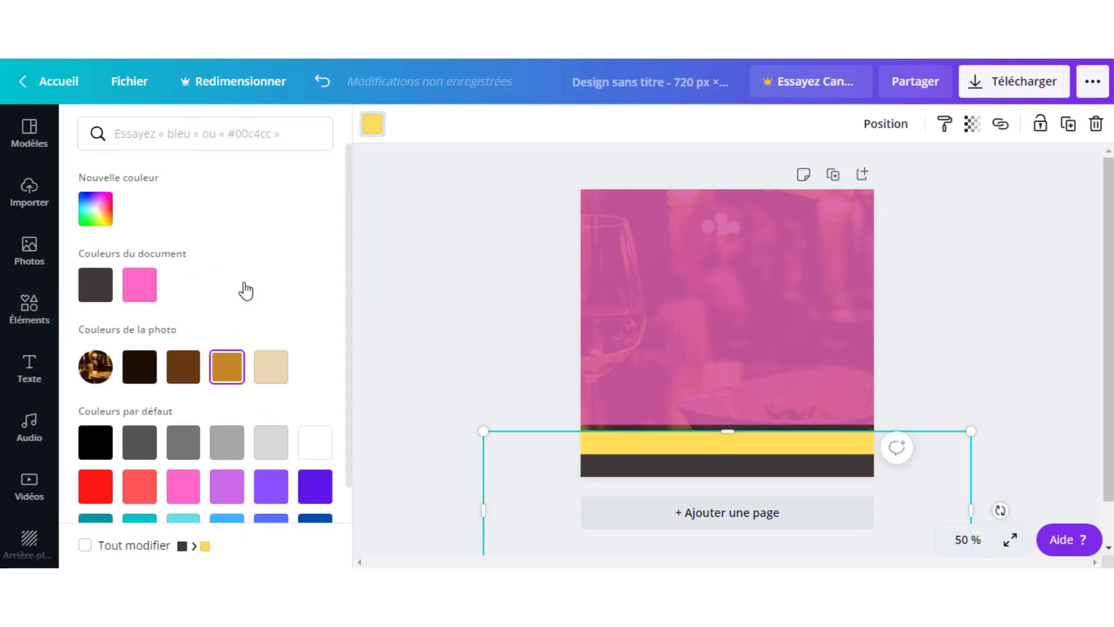
pyautogui.click(98, 224)
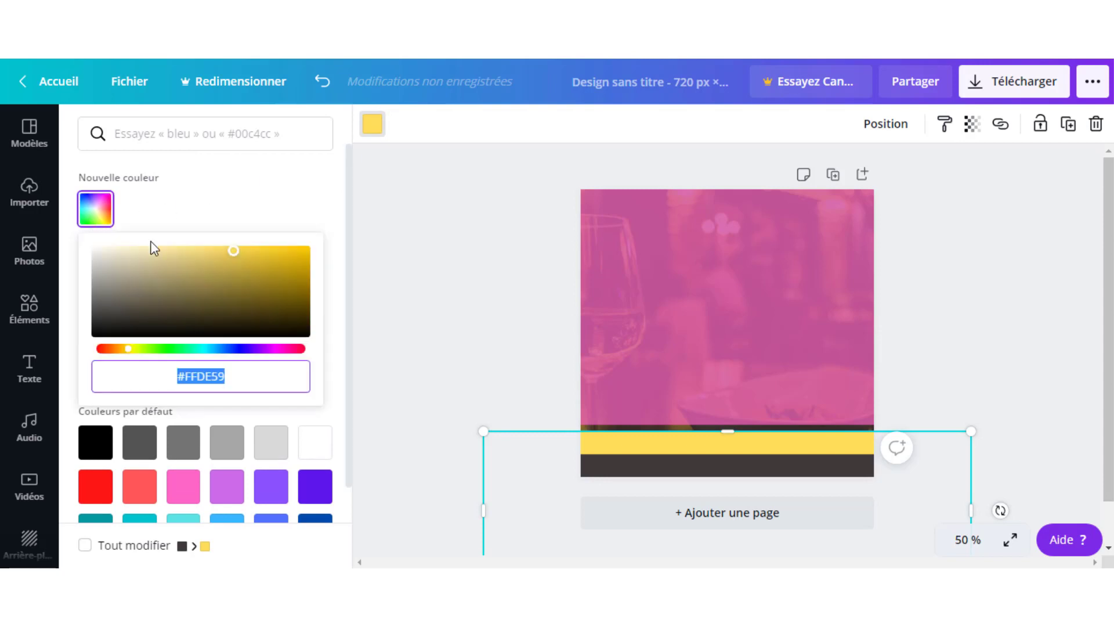
pyautogui.moveTo(236, 251); pyautogui.dragTo(322, 248)
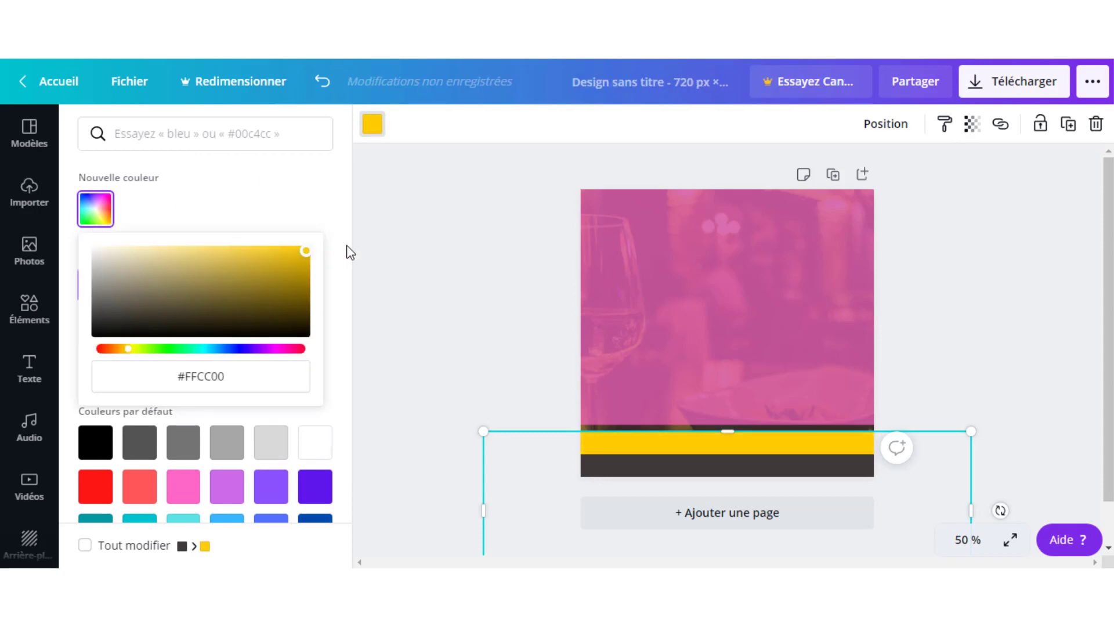
pyautogui.click(622, 467)
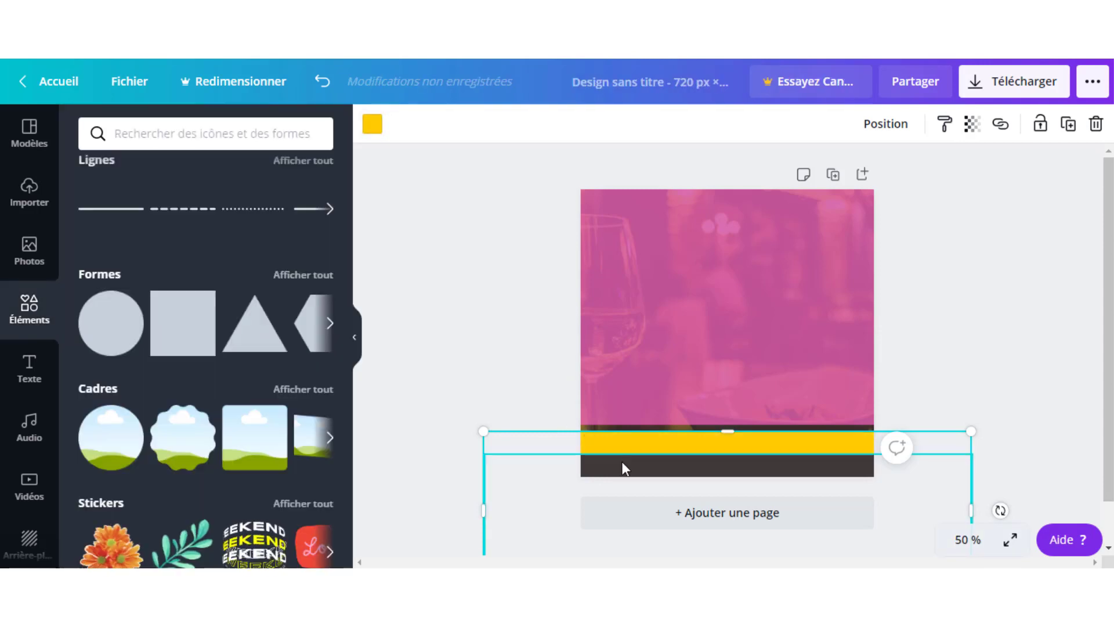
# - Turn the bar beneath the yellow one white
pyautogui.click(656, 473)
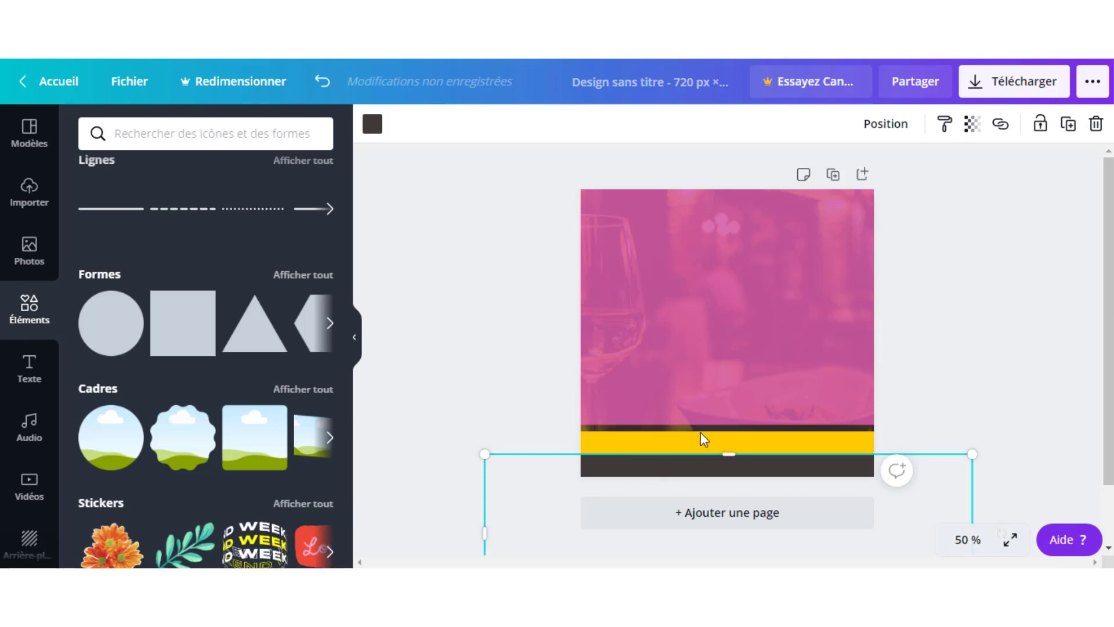
pyautogui.click(377, 130)
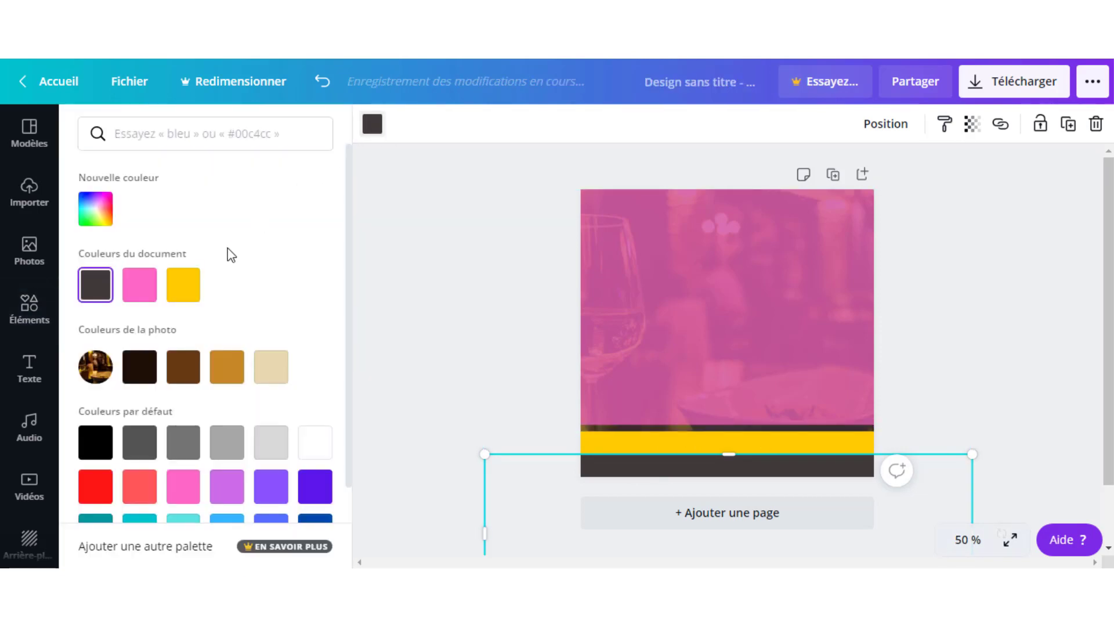
pyautogui.click(324, 456)
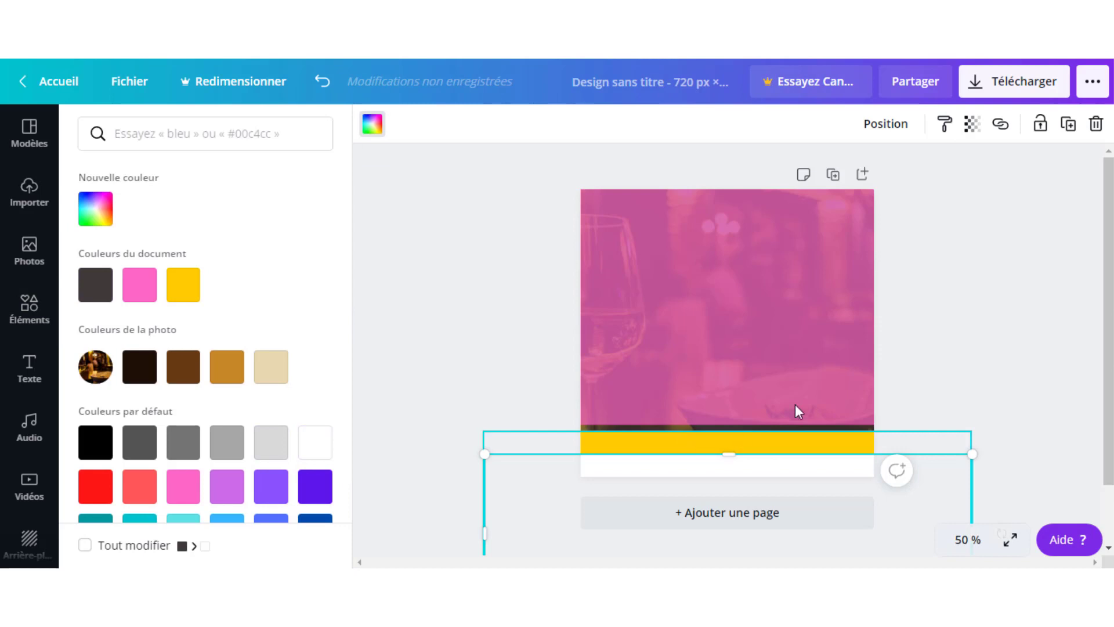
pyautogui.click(861, 434)
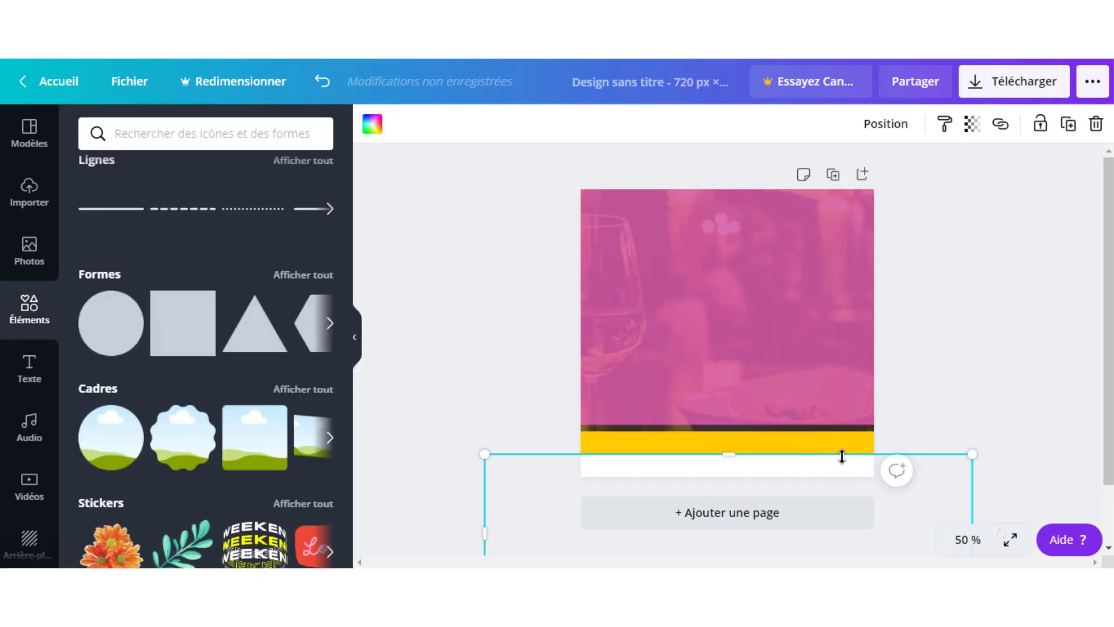
pyautogui.click(995, 358)
# - Nudge the yellow bar up and slide the white strip over it, leaving a thin yellow line
pyautogui.click(754, 441)
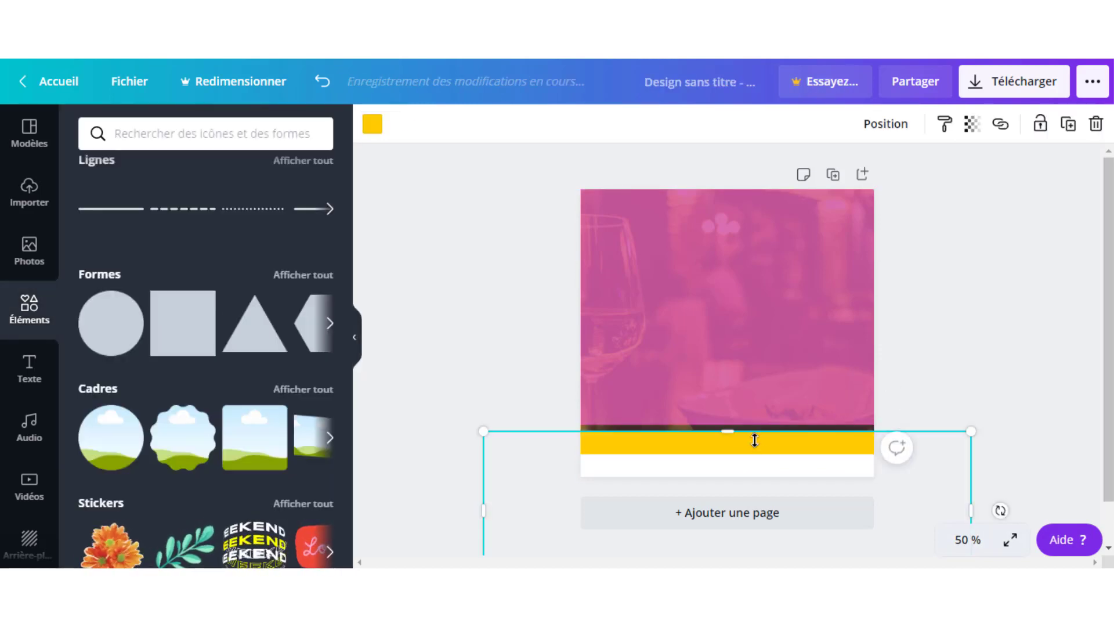
pyautogui.moveTo(753, 452); pyautogui.dragTo(753, 440)
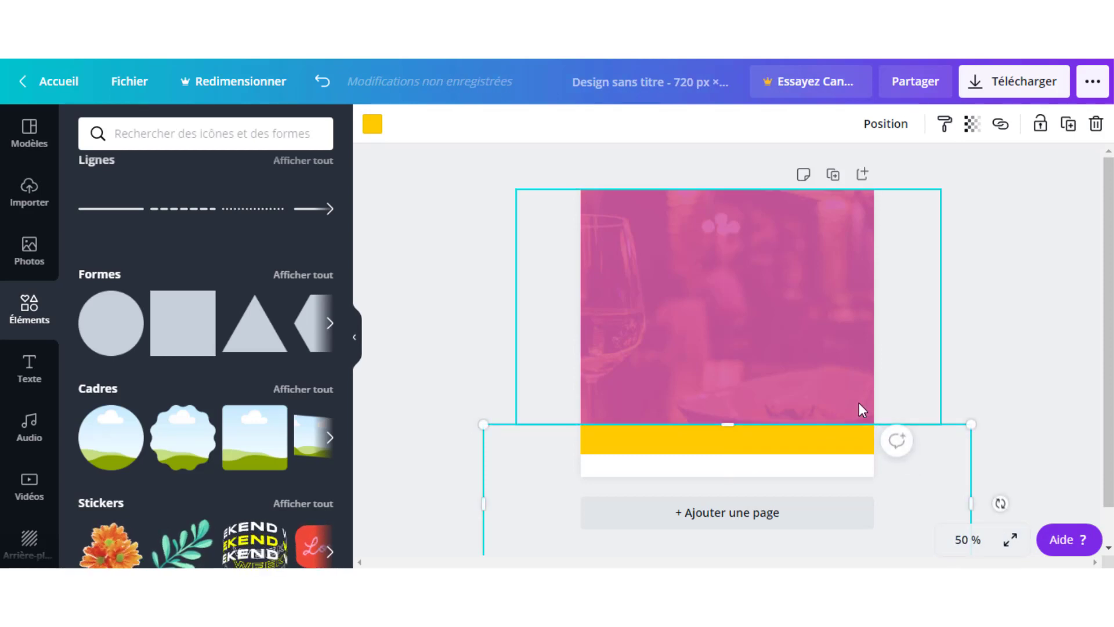
pyautogui.click(823, 356)
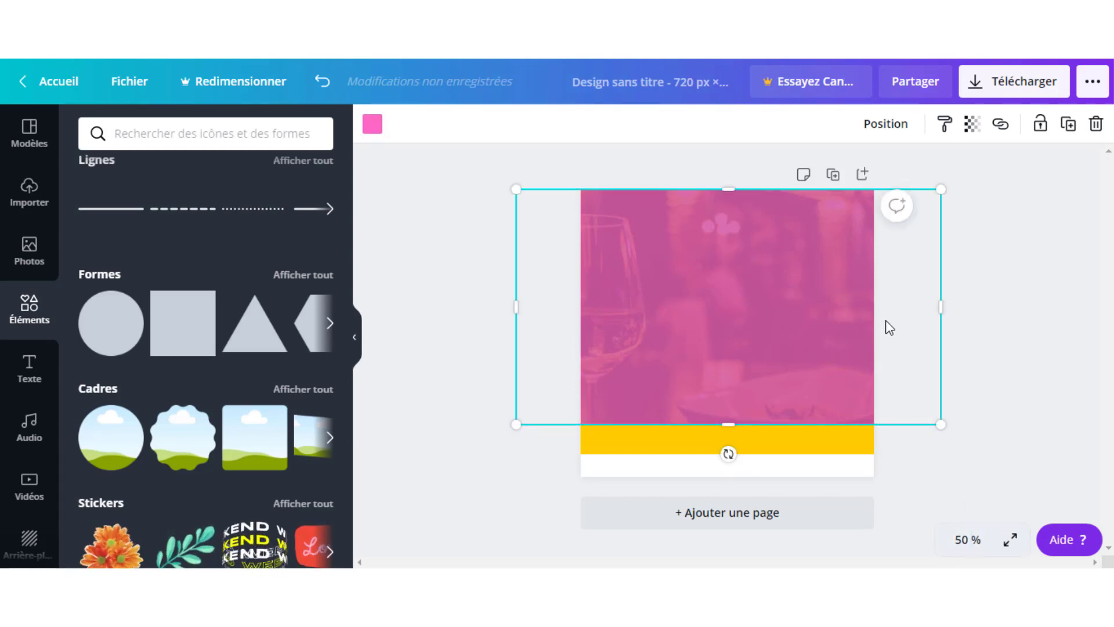
pyautogui.click(999, 300)
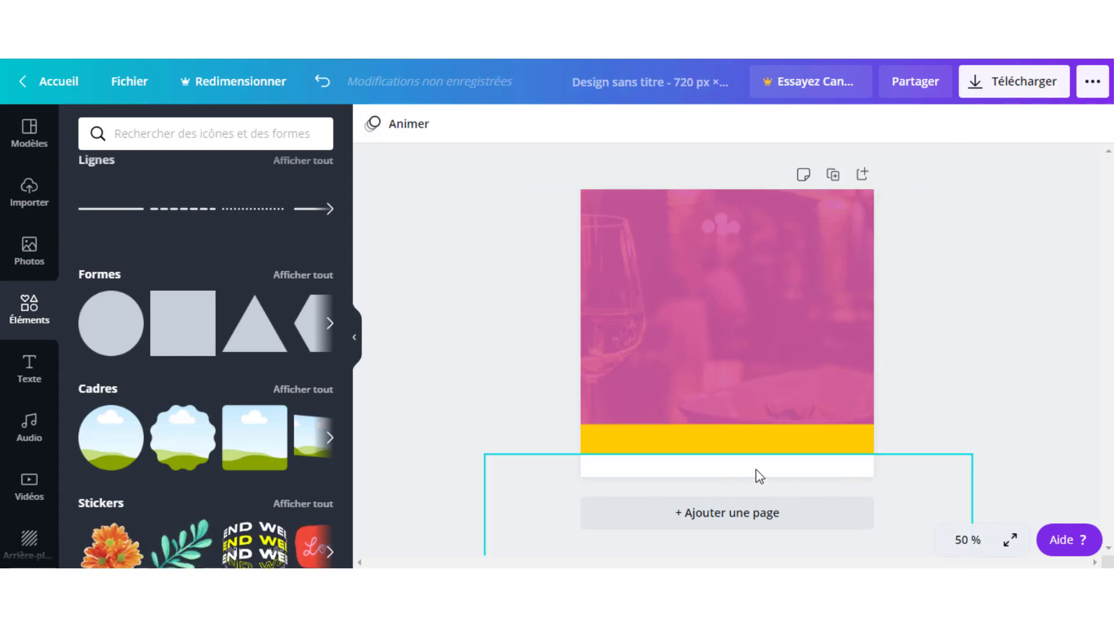
pyautogui.click(735, 468)
pyautogui.moveTo(734, 462); pyautogui.dragTo(736, 445)
pyautogui.click(1043, 312)
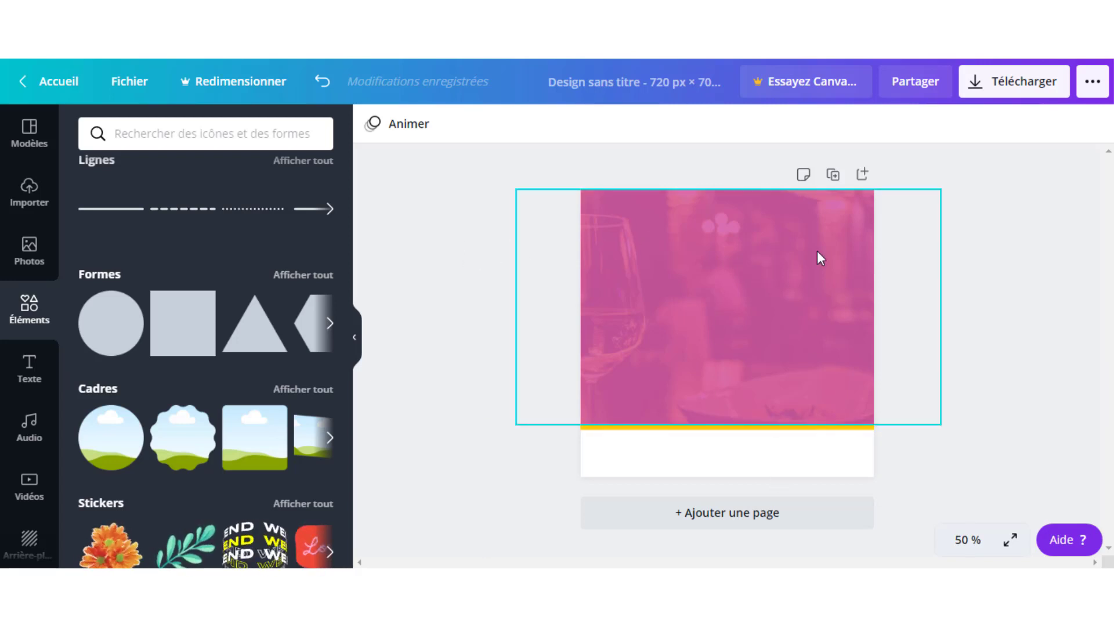
pyautogui.click(701, 271)
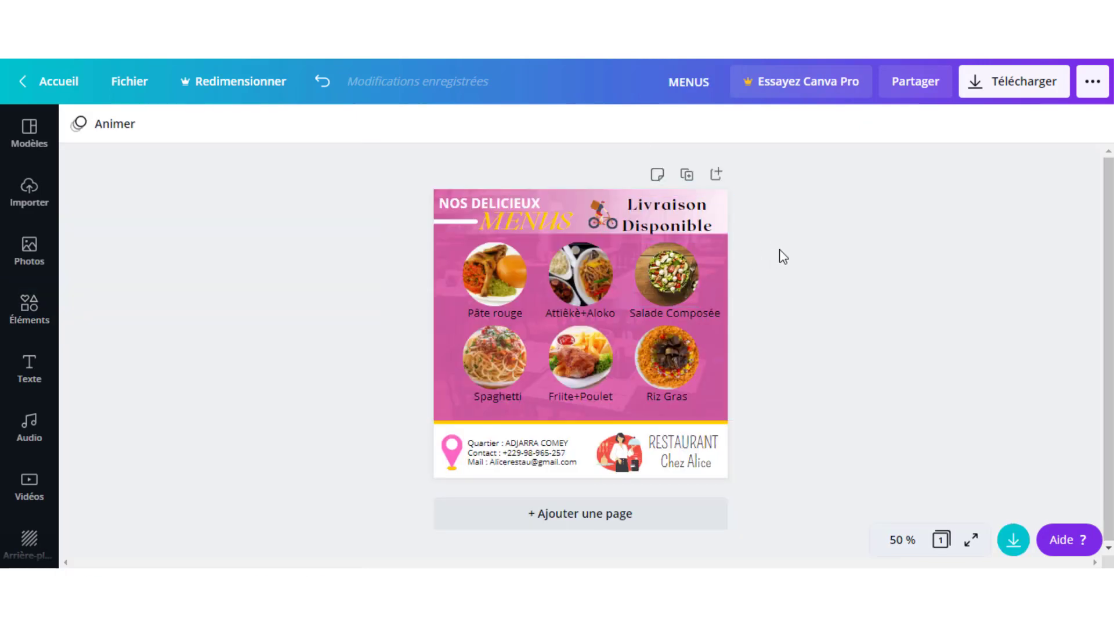
pyautogui.click(715, 261)
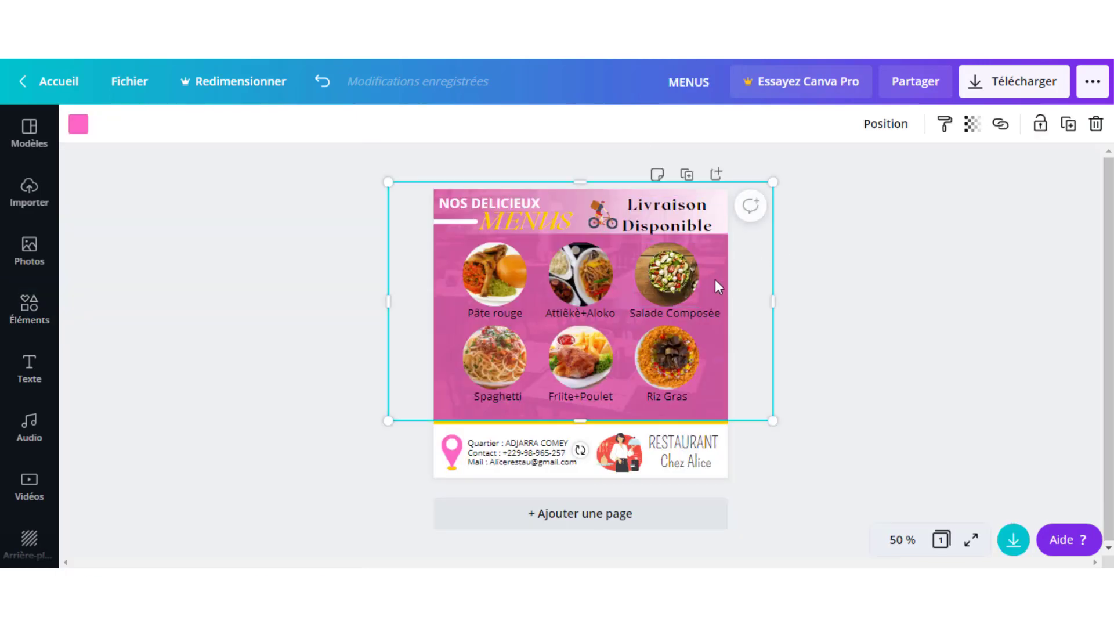
pyautogui.click(743, 454)
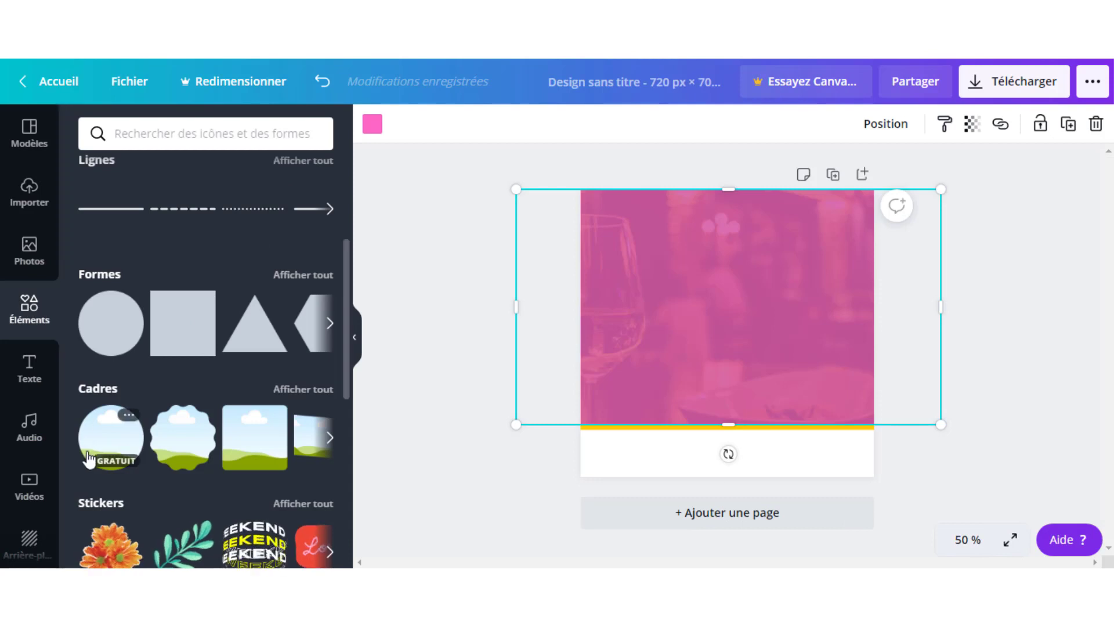
# - Add a small circle frame and duplicate it into a row of three across the pink overlay
pyautogui.click(112, 446)
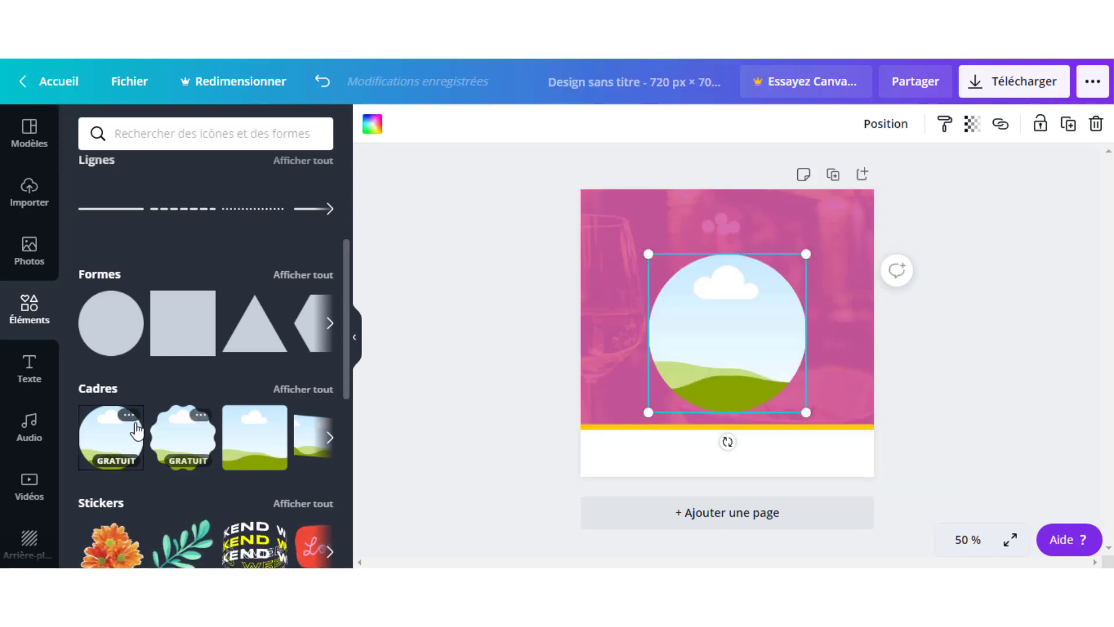
pyautogui.moveTo(806, 413); pyautogui.dragTo(729, 333)
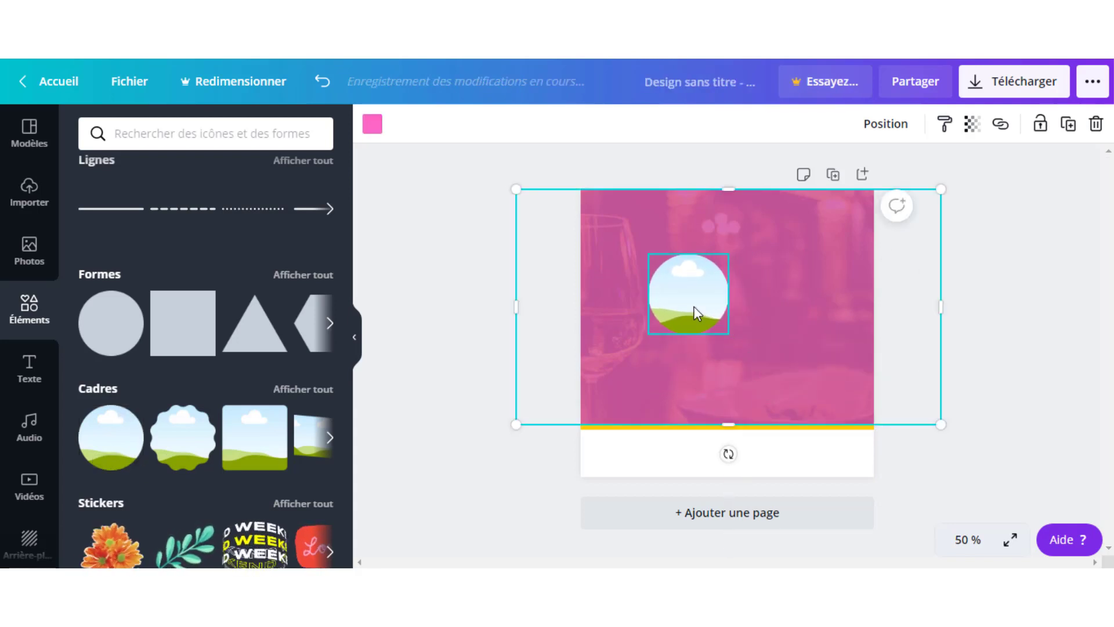
pyautogui.moveTo(660, 307); pyautogui.dragTo(618, 305)
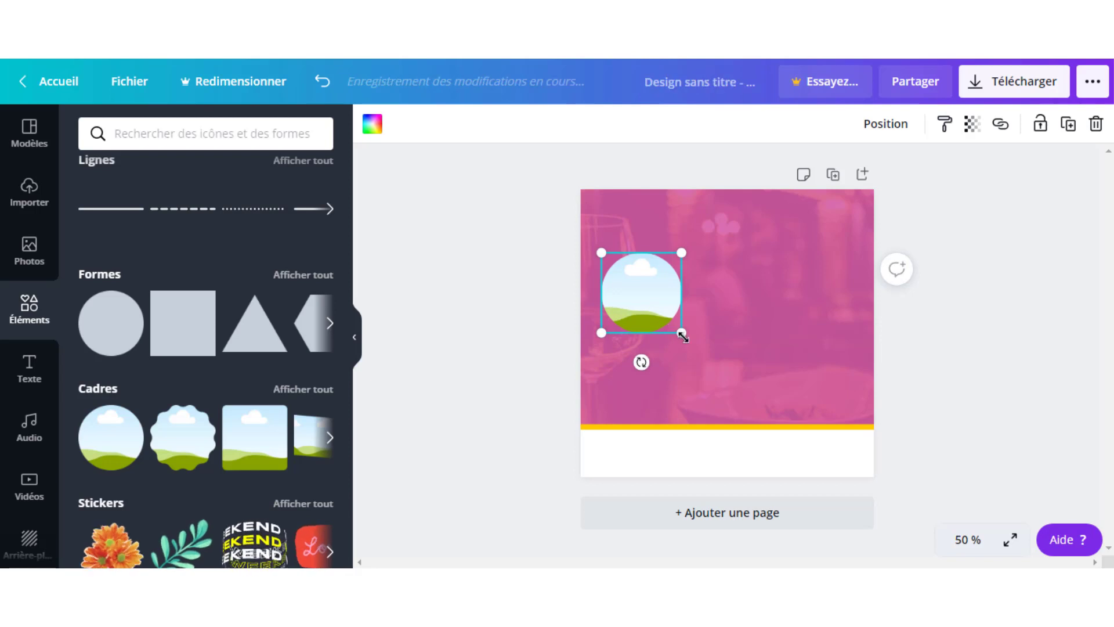
pyautogui.moveTo(673, 330); pyautogui.dragTo(667, 324)
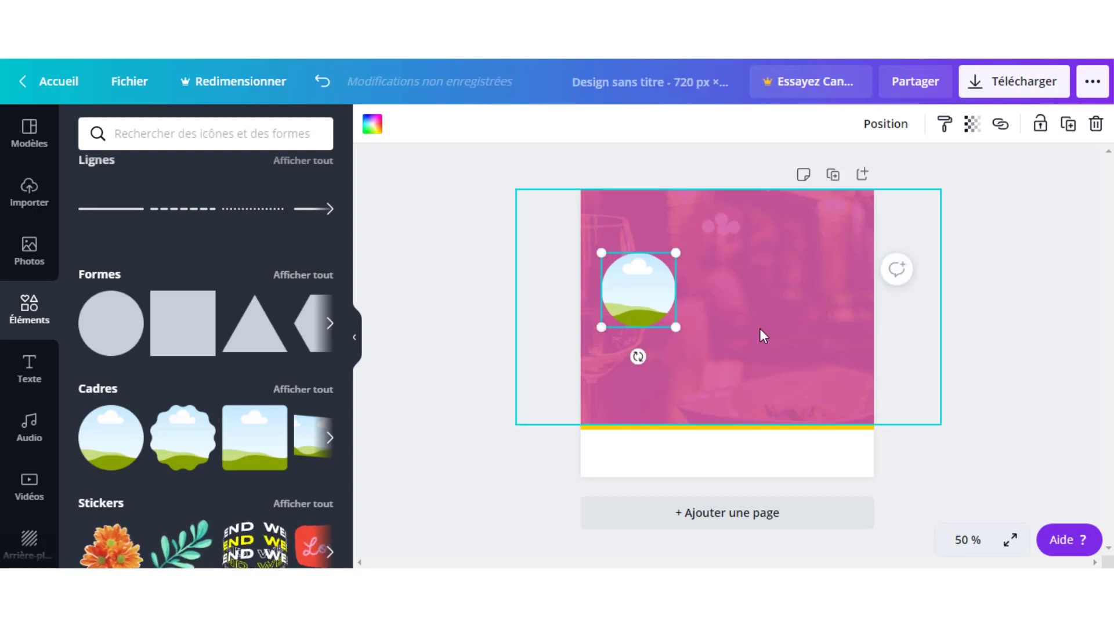
pyautogui.hotkey('ctrl', 'd')
pyautogui.moveTo(642, 308); pyautogui.dragTo(732, 292)
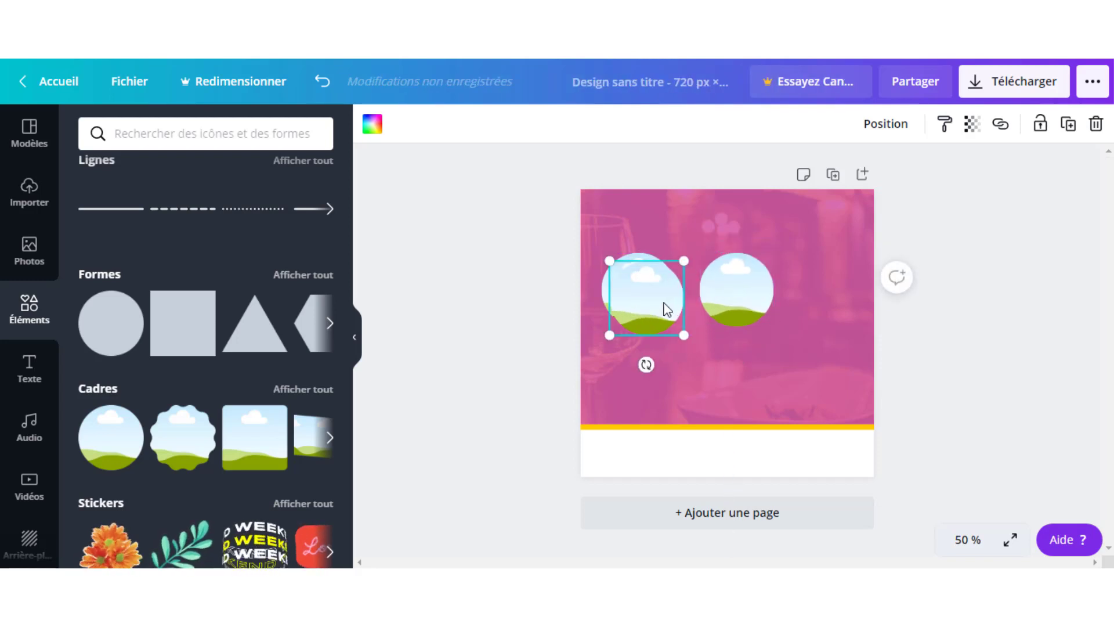
pyautogui.hotkey('ctrl', 'd')
pyautogui.moveTo(666, 308); pyautogui.dragTo(837, 294)
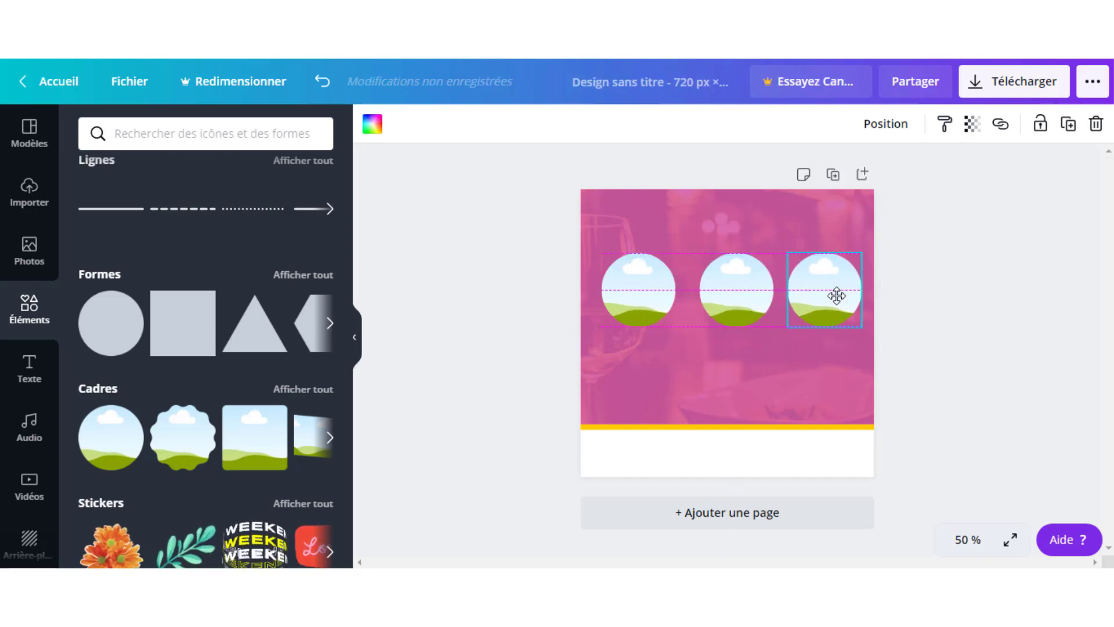
pyautogui.click(957, 256)
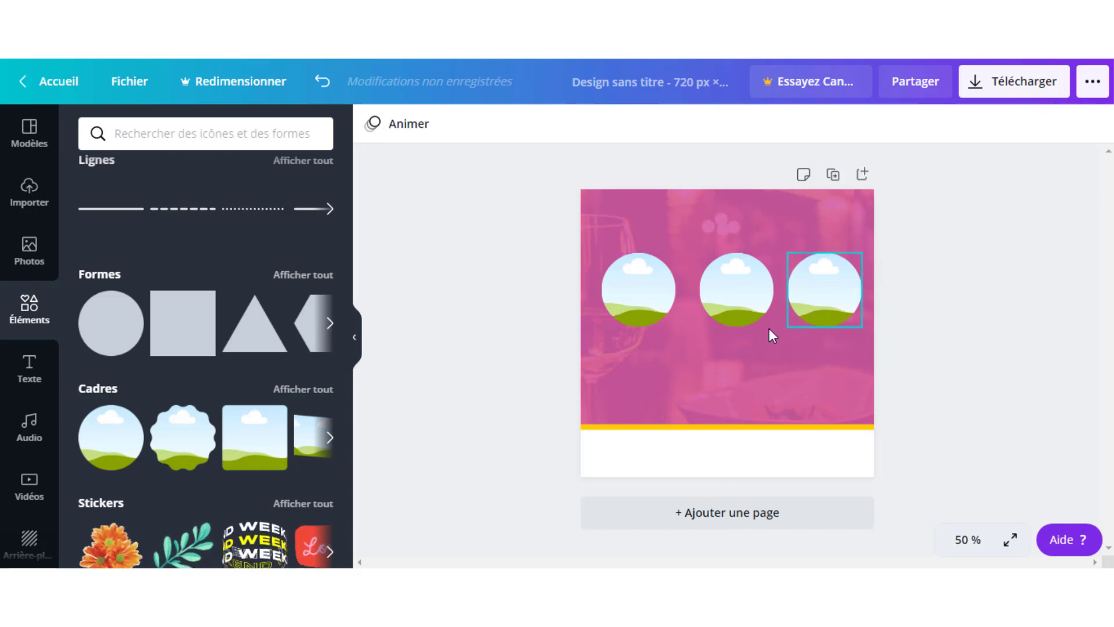
# - Lock the pink background photo in place, then marquee-select the row of three circle frames
pyautogui.click(821, 216)
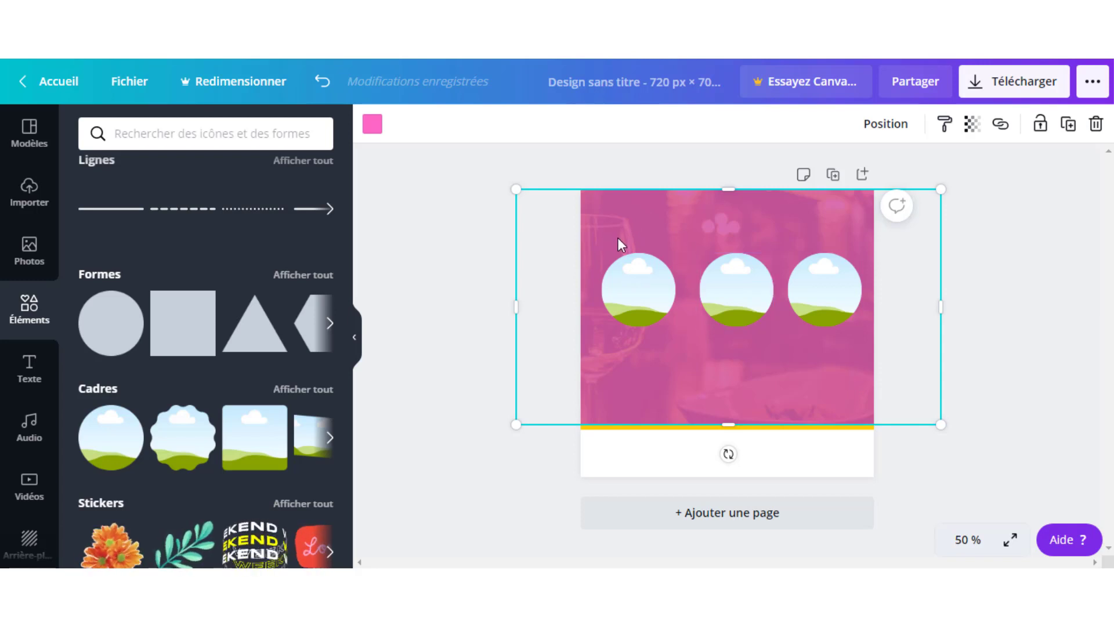
pyautogui.moveTo(619, 234)
pyautogui.mouseDown()
pyautogui.moveTo(713, 306)
pyautogui.moveTo(654, 218)
pyautogui.moveTo(634, 215)
pyautogui.moveTo(621, 236)
pyautogui.mouseUp()
pyautogui.click(987, 285)
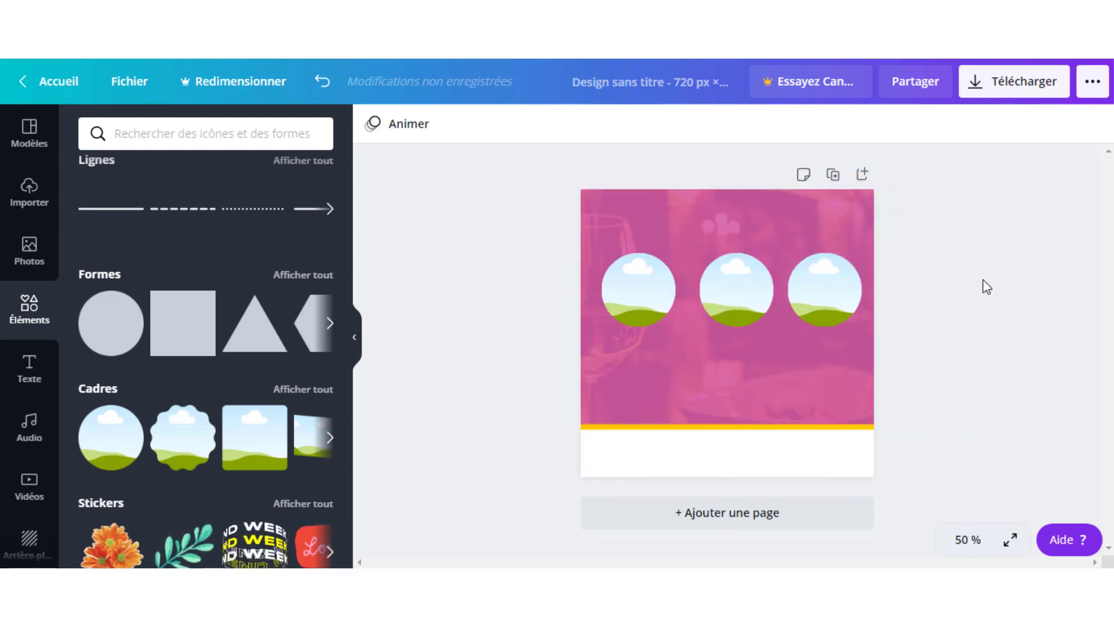
pyautogui.click(845, 355)
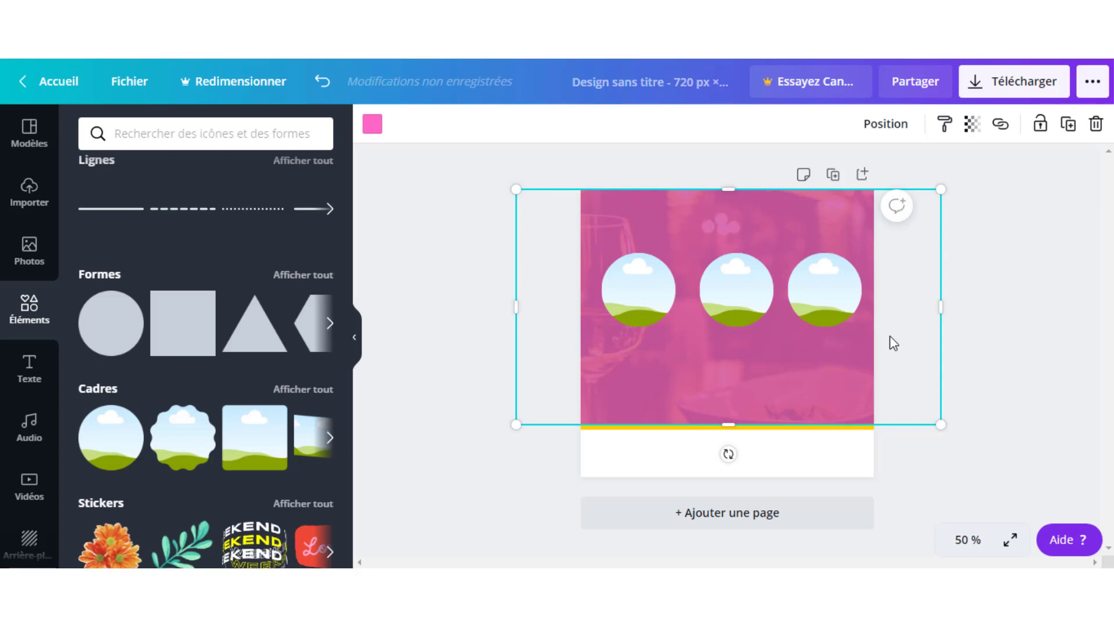
pyautogui.click(1040, 124)
pyautogui.click(987, 310)
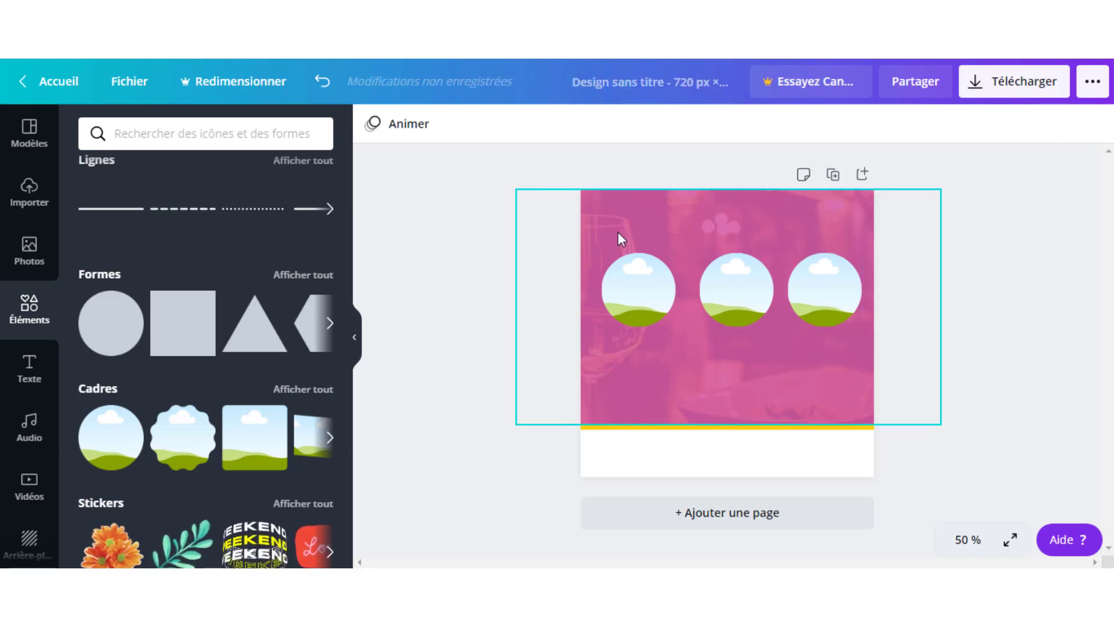
pyautogui.moveTo(610, 232); pyautogui.dragTo(811, 305)
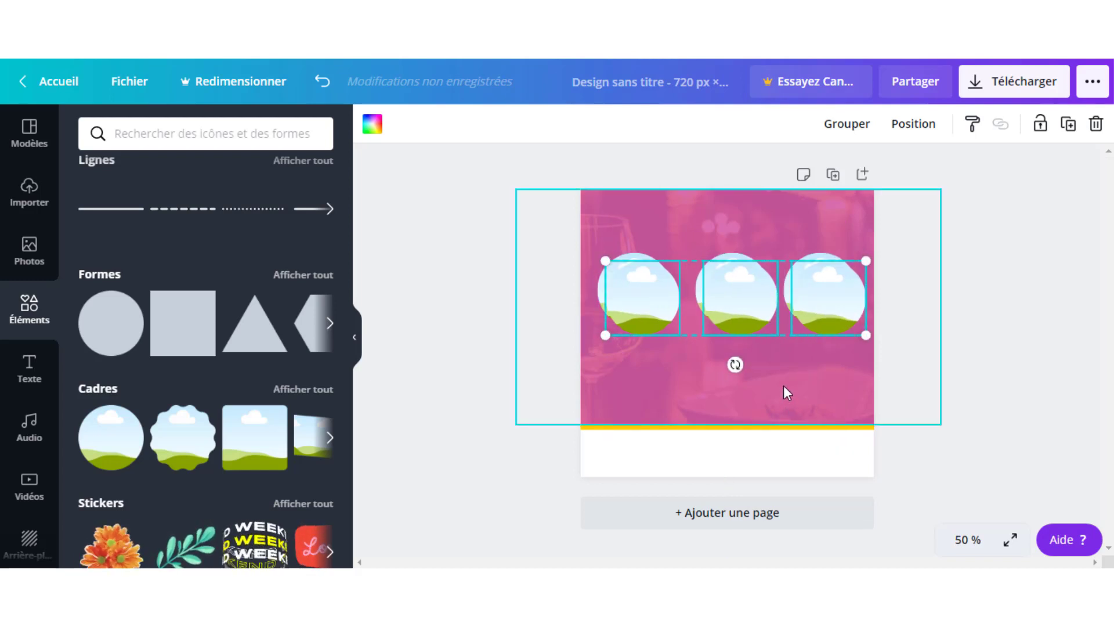
# - Copy the circle row below the first and nudge all six frames up slightly
pyautogui.moveTo(747, 312); pyautogui.dragTo(736, 385)
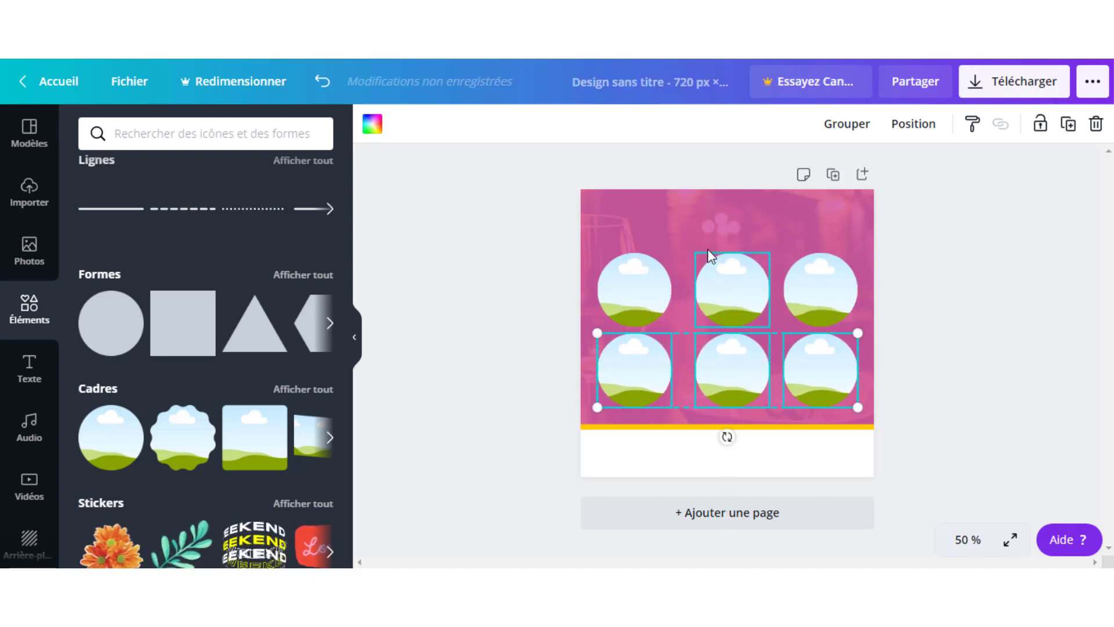
pyautogui.moveTo(618, 236); pyautogui.dragTo(858, 404)
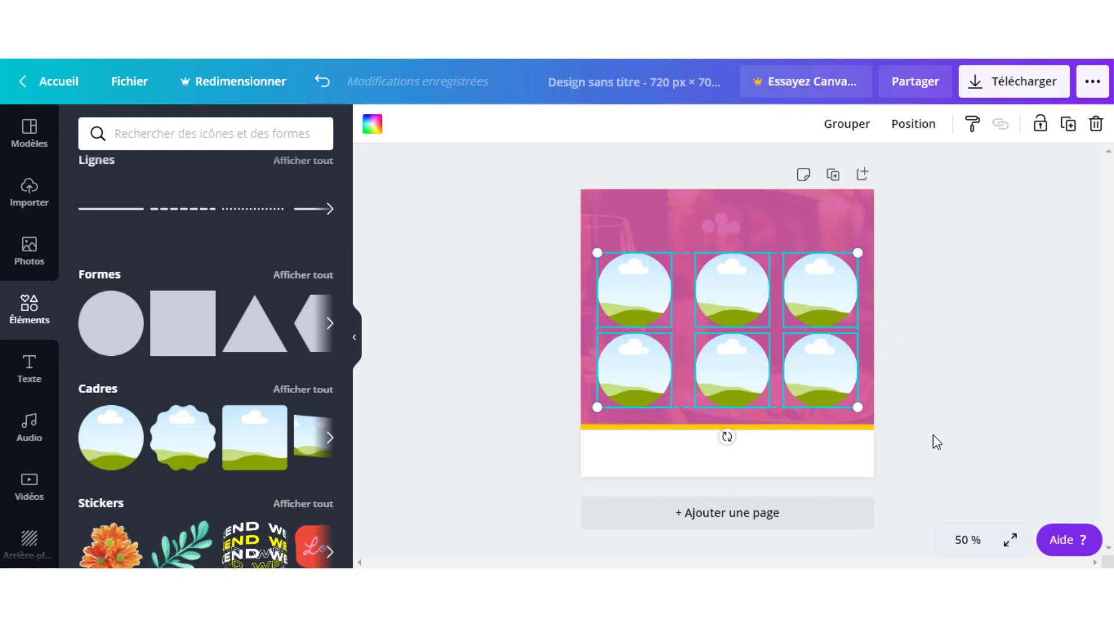
pyautogui.press('Up')
pyautogui.press('Up')
pyautogui.press('Up')
pyautogui.press('Up')
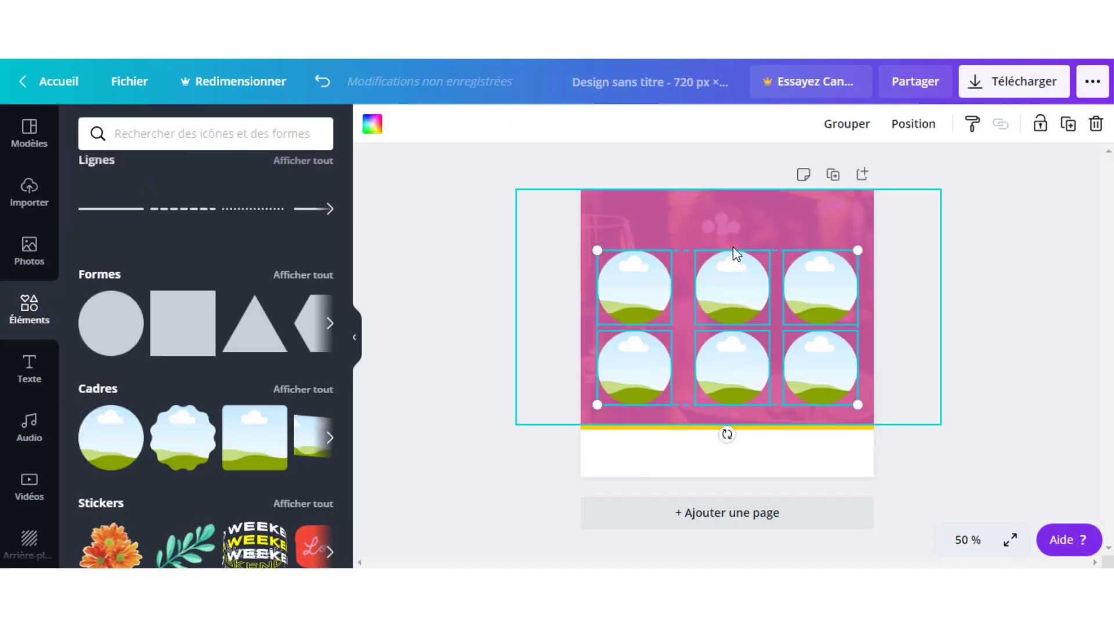
pyautogui.click(999, 279)
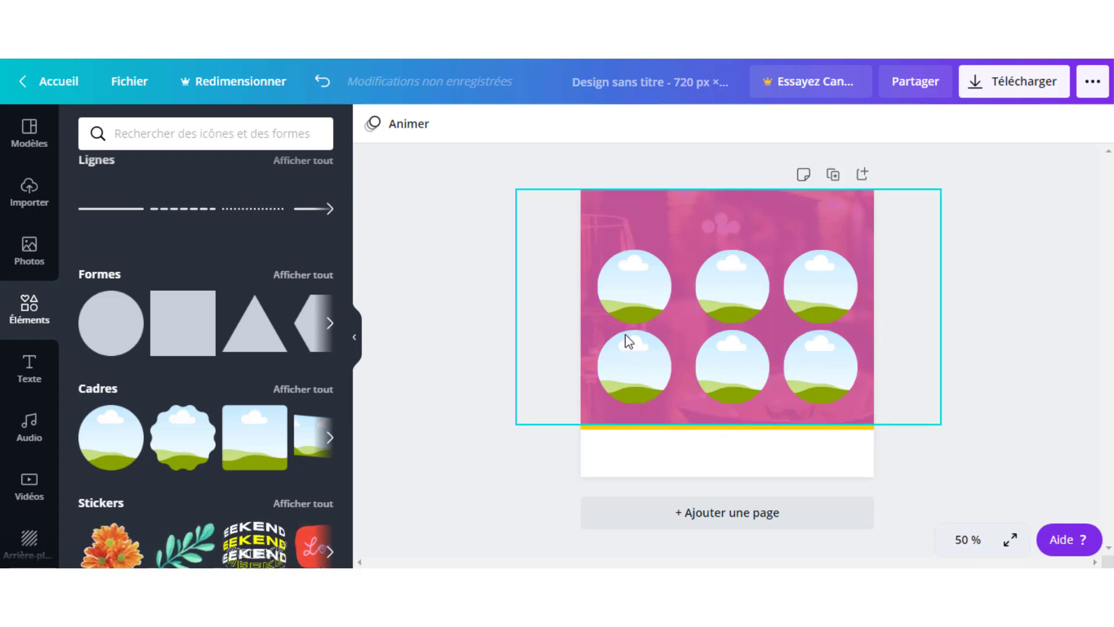
# - Align the top-left, top-middle and top-right circle frames level with each other
pyautogui.click(630, 308)
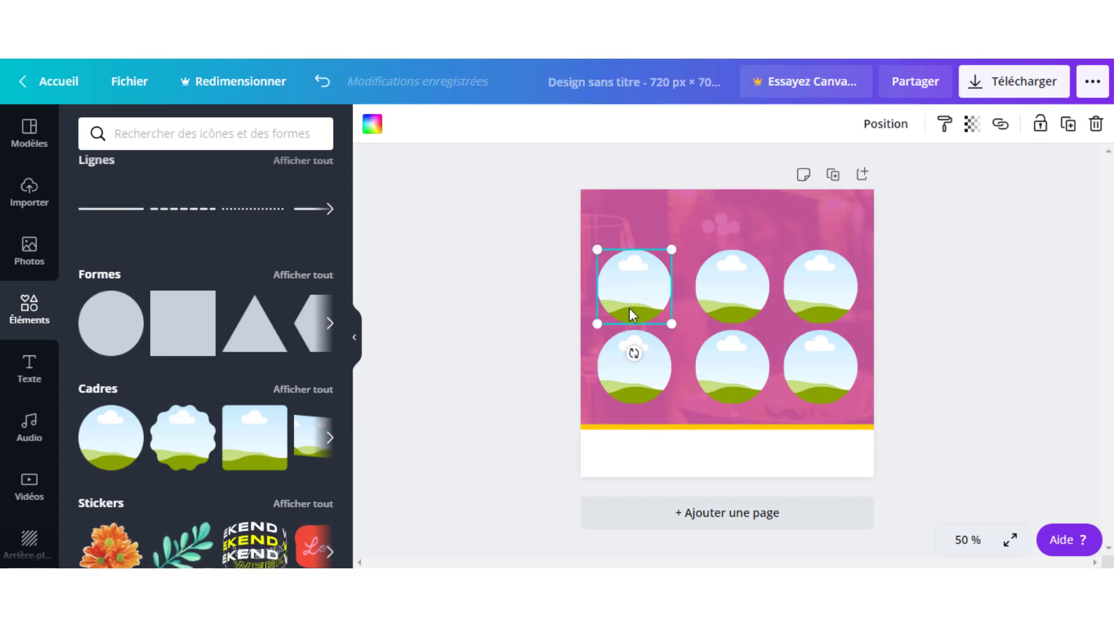
pyautogui.moveTo(629, 306); pyautogui.dragTo(629, 301)
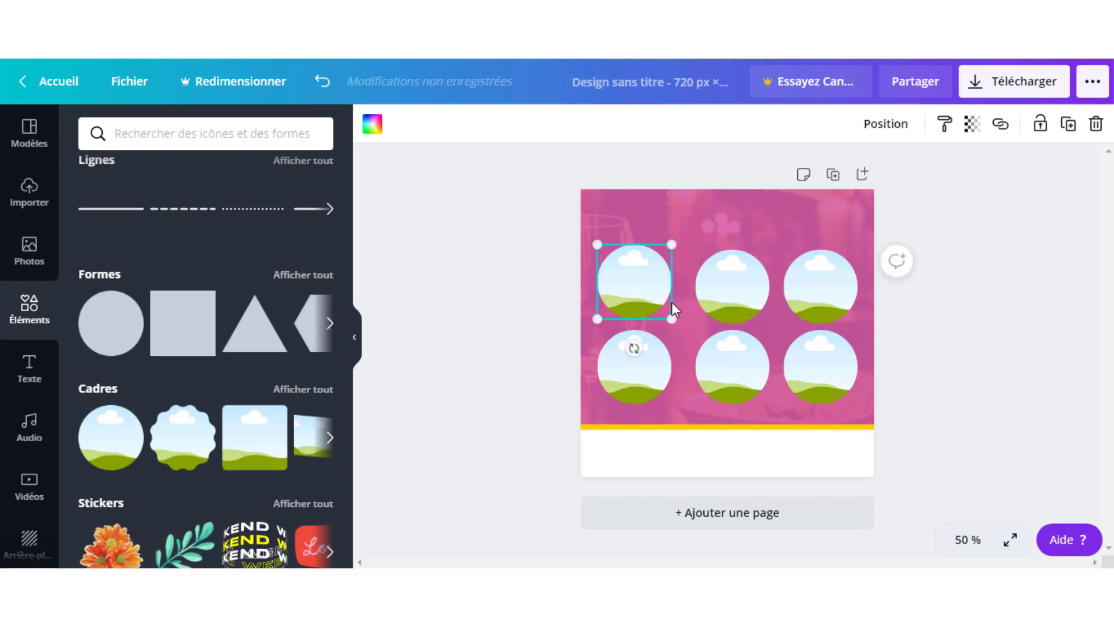
pyautogui.click(724, 311)
pyautogui.moveTo(724, 316); pyautogui.dragTo(724, 311)
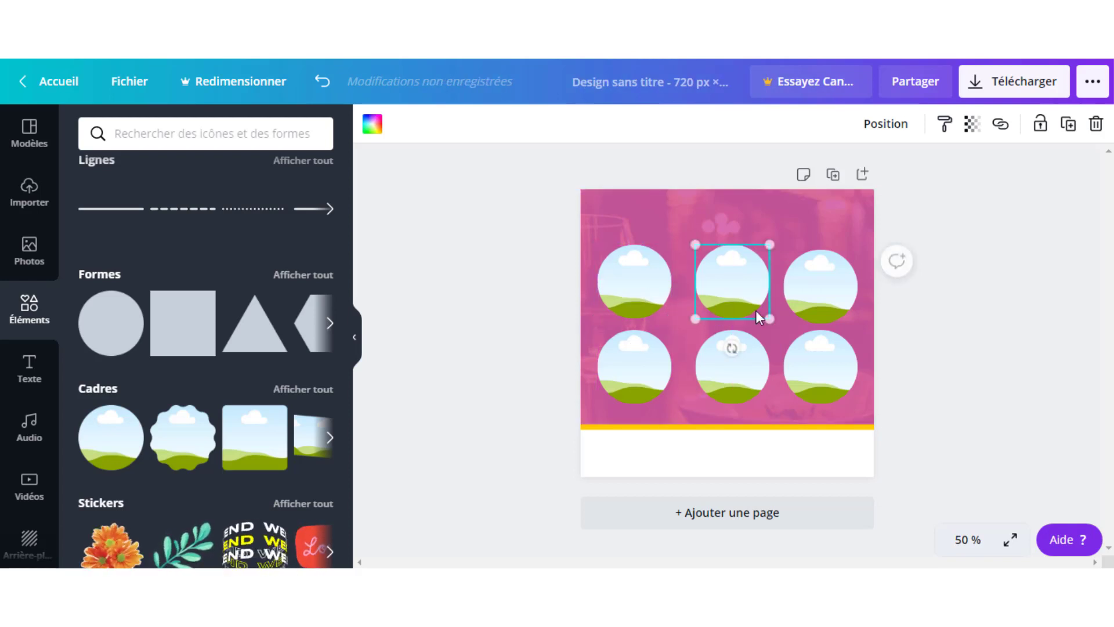
pyautogui.click(829, 314)
pyautogui.moveTo(829, 308); pyautogui.dragTo(829, 304)
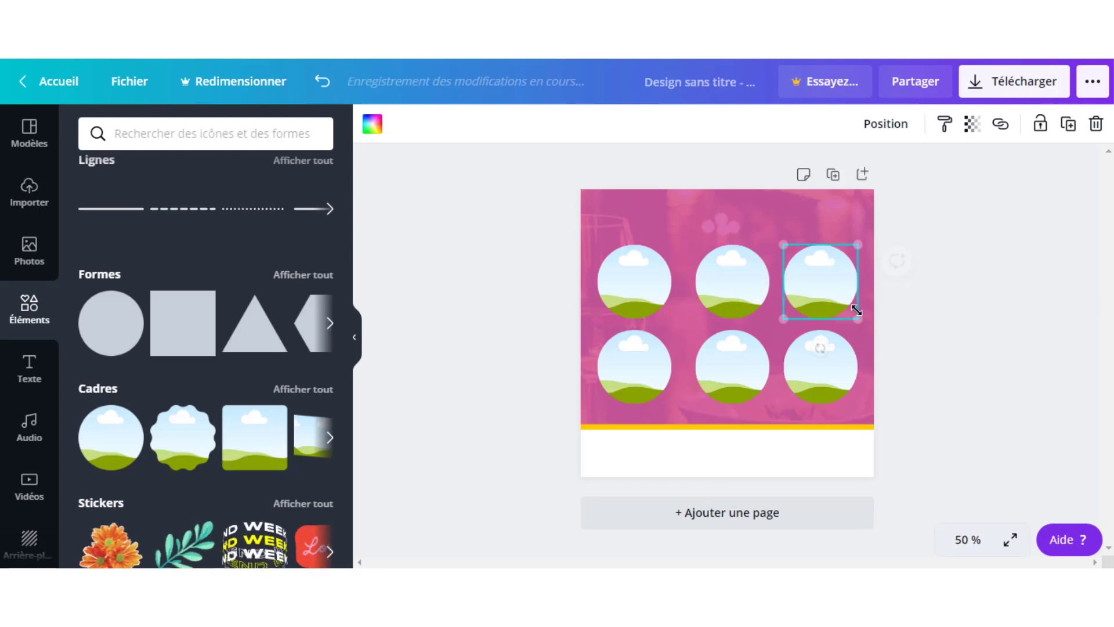
pyautogui.click(921, 335)
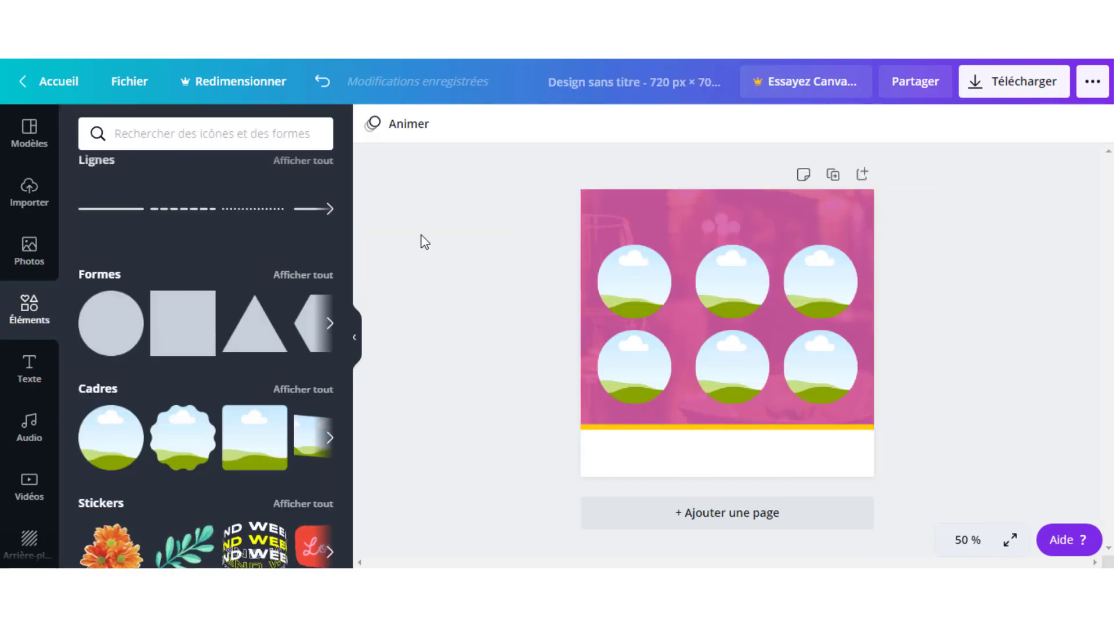
pyautogui.click(35, 201)
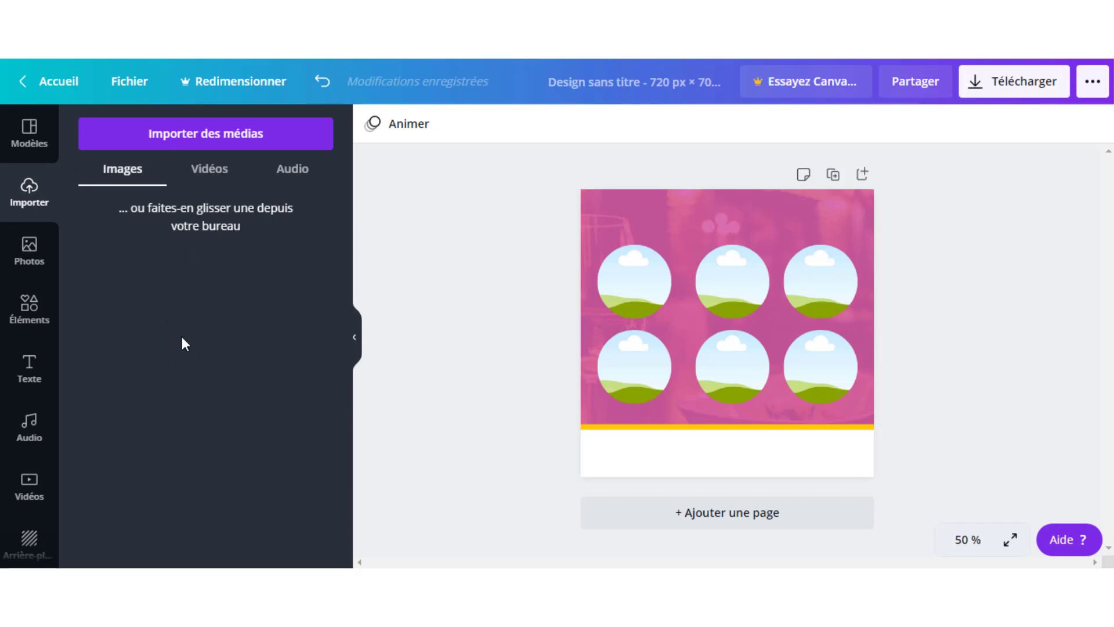
# - Choose Importer des médias > Appareil to open the Windows file dialog
pyautogui.click(209, 141)
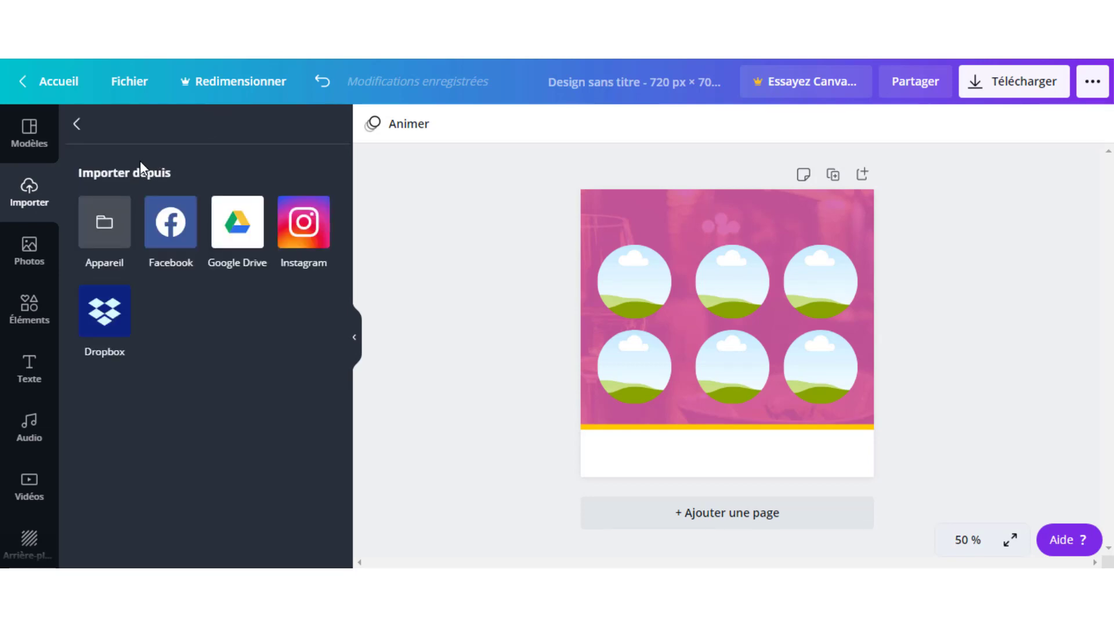
pyautogui.click(105, 230)
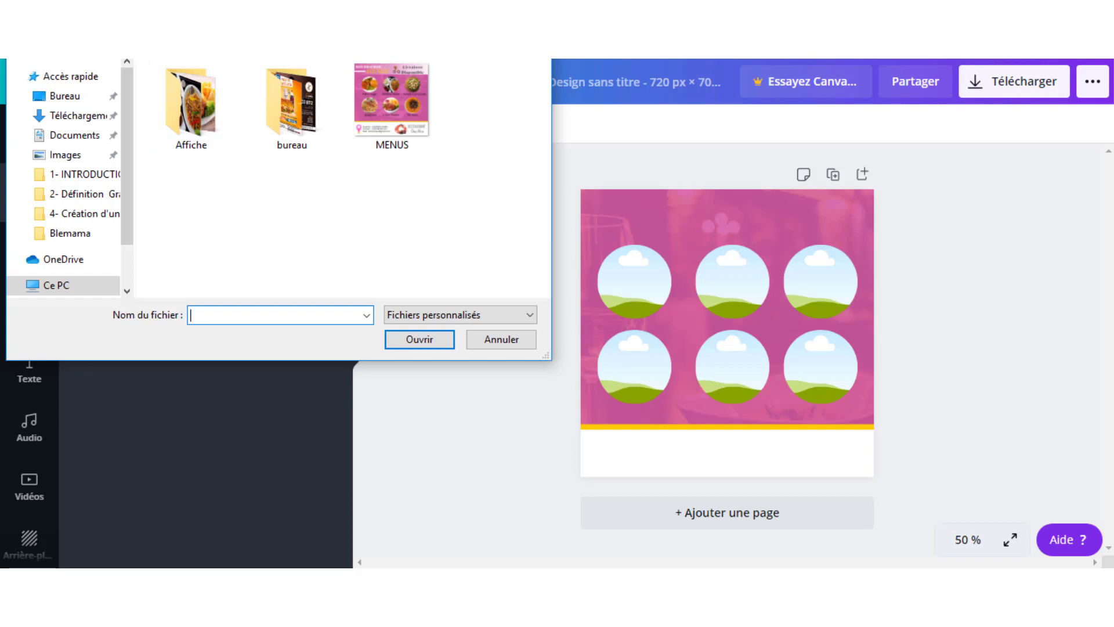
# - Open the Affiche folder, select all six dish images and upload them with Ouvrir
pyautogui.doubleClick(194, 104)
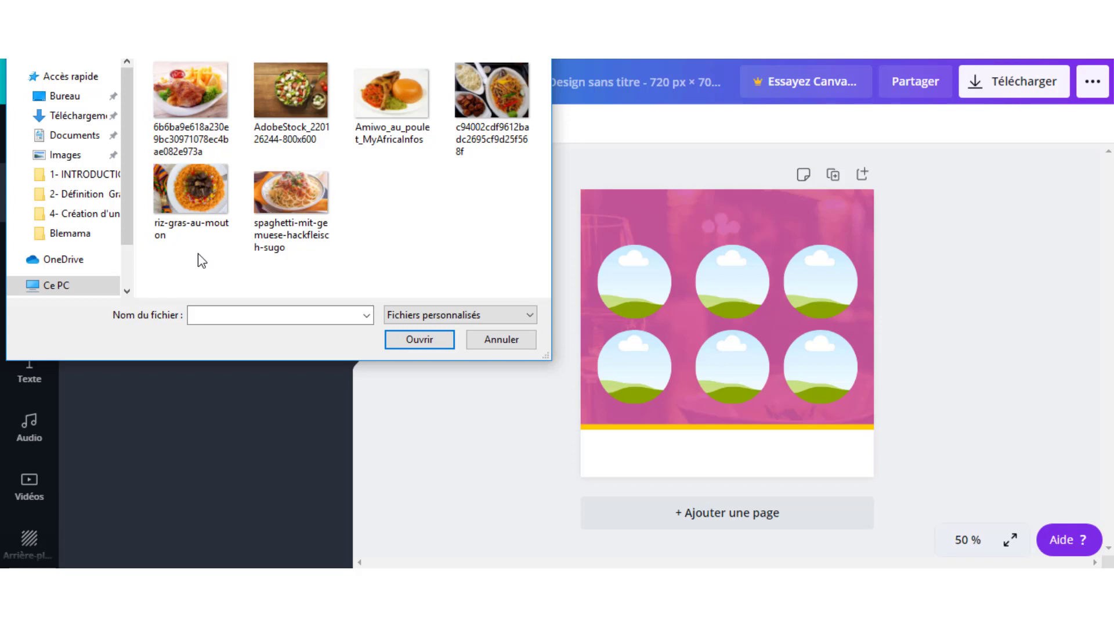
pyautogui.moveTo(196, 253); pyautogui.dragTo(511, 89)
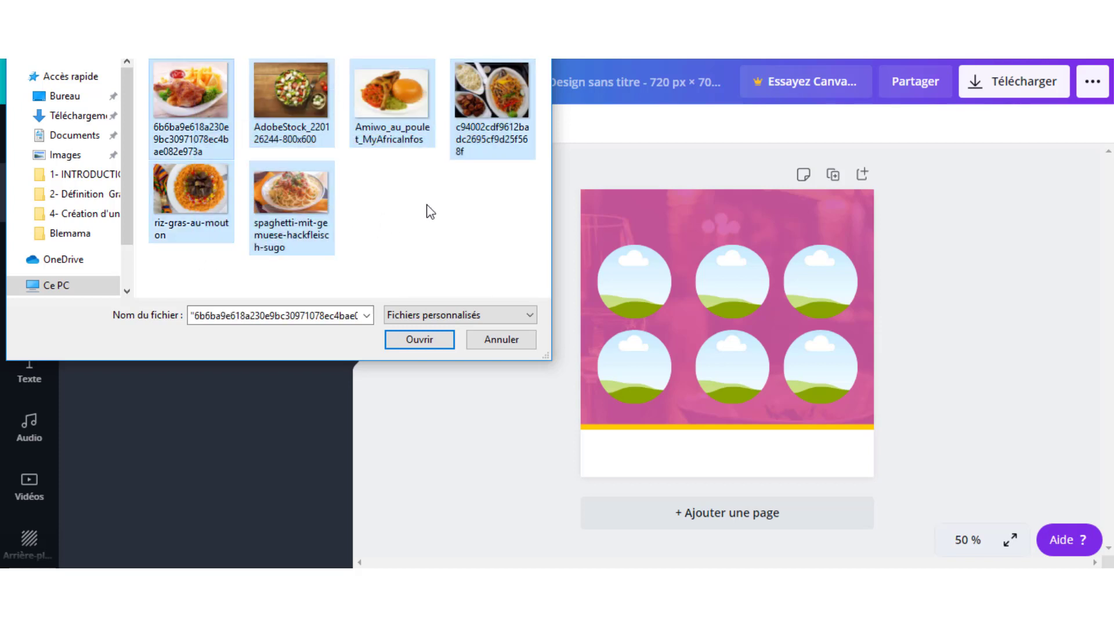
pyautogui.click(421, 341)
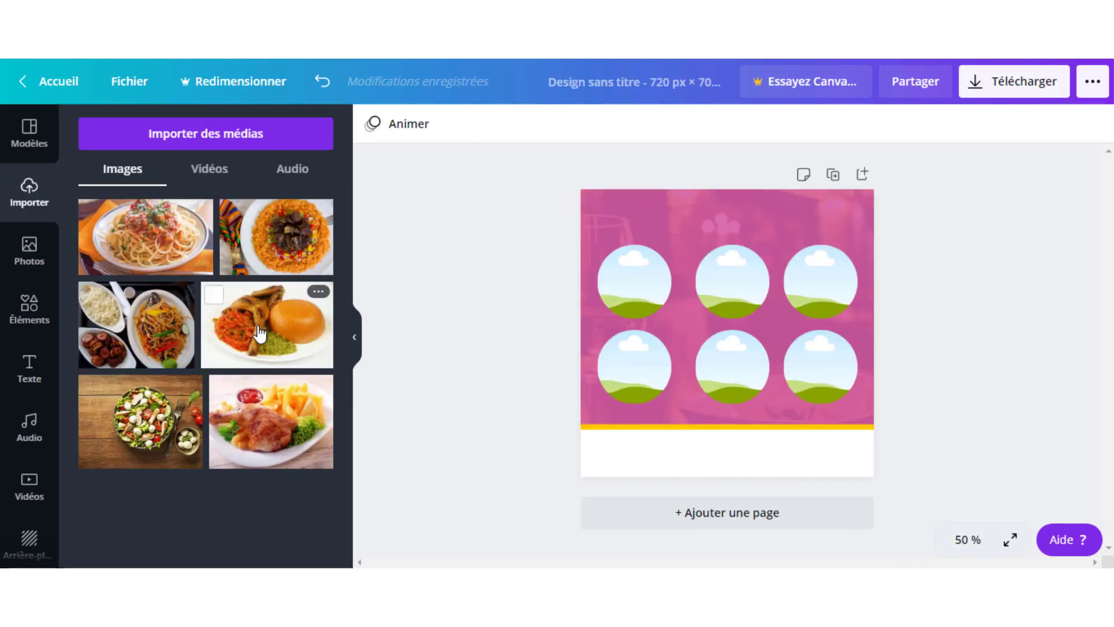
# - Fill the top circles with chicken-and-fufu, noodles and jollof rice, re-centring the rice photo
pyautogui.moveTo(259, 332); pyautogui.dragTo(621, 281)
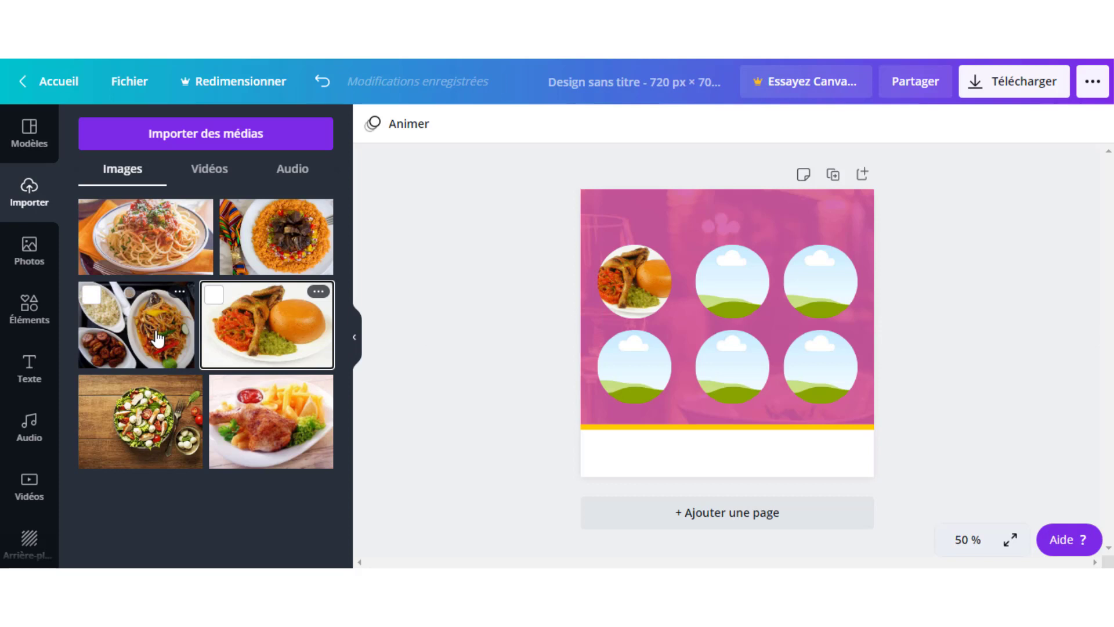
pyautogui.moveTo(159, 335); pyautogui.dragTo(726, 283)
pyautogui.moveTo(292, 243); pyautogui.dragTo(823, 285)
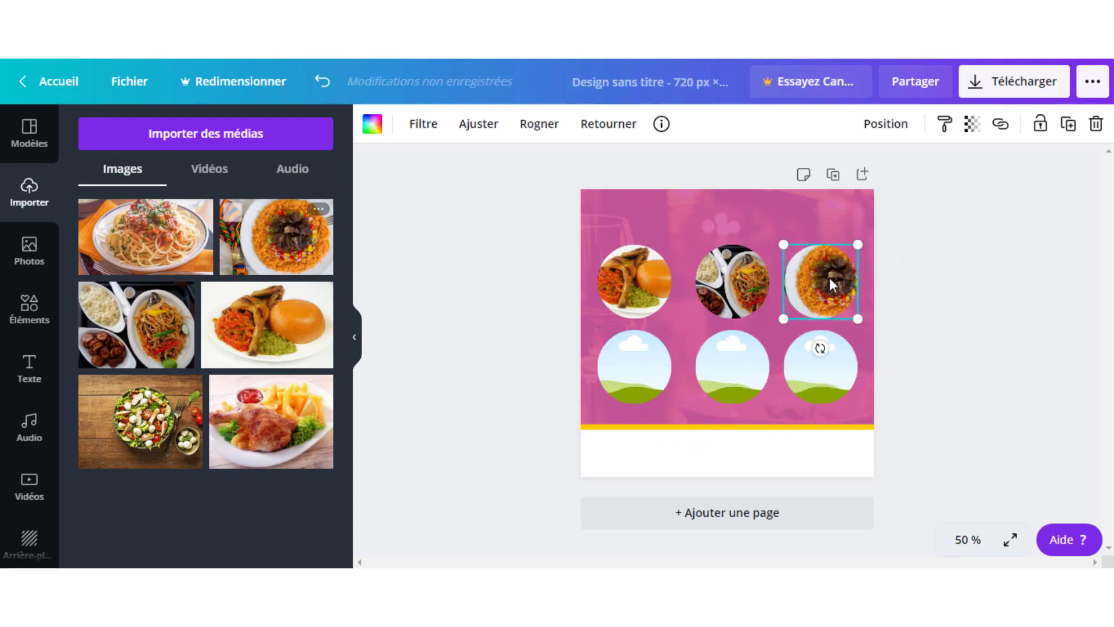
pyautogui.doubleClick(830, 277)
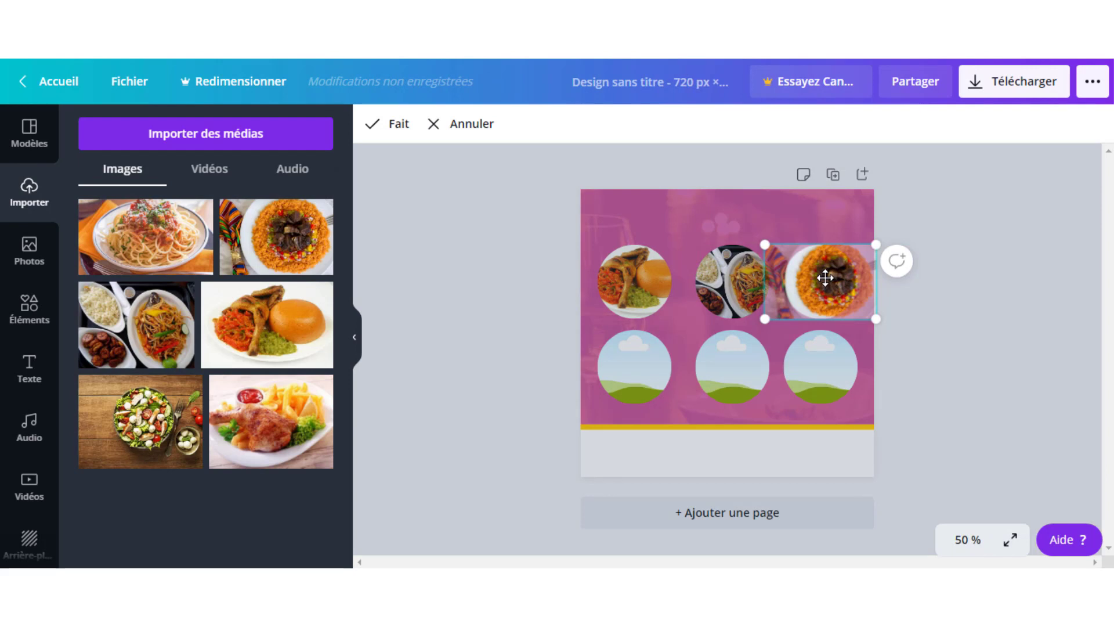
pyautogui.moveTo(823, 277); pyautogui.dragTo(832, 276)
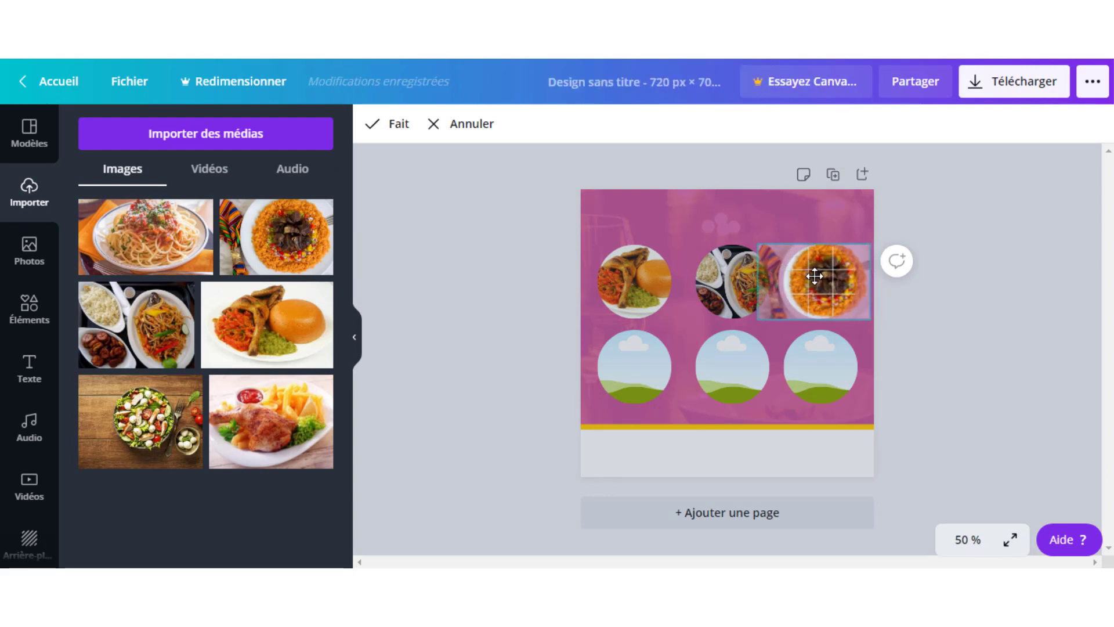
pyautogui.click(813, 217)
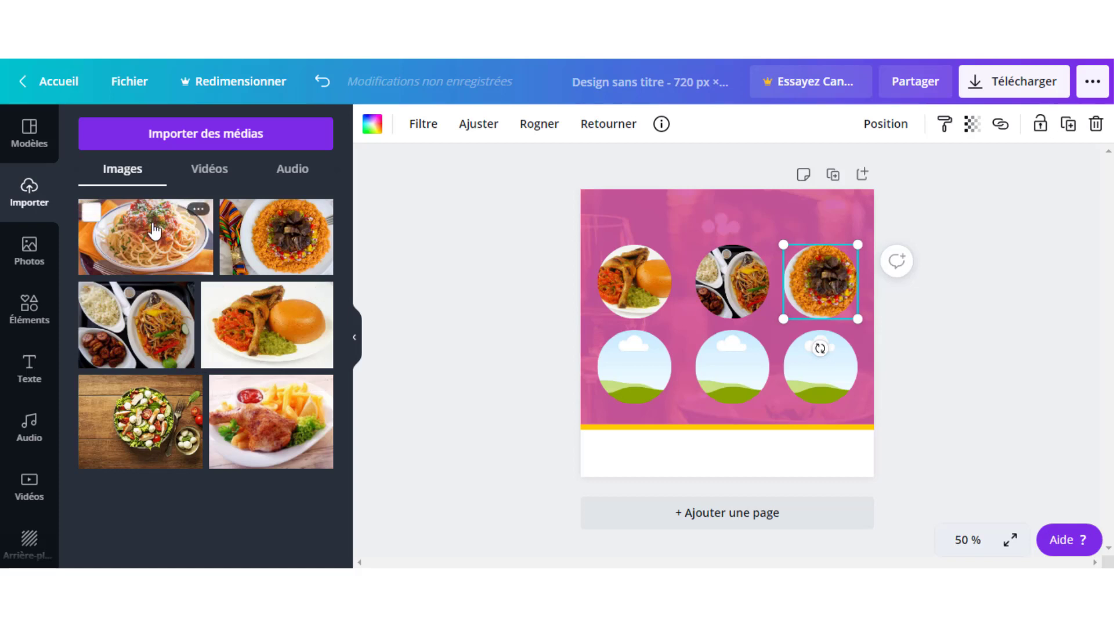
# - Fill the bottom circles with the spaghetti, salad and chicken-and-fries photos
pyautogui.moveTo(153, 232); pyautogui.dragTo(632, 347)
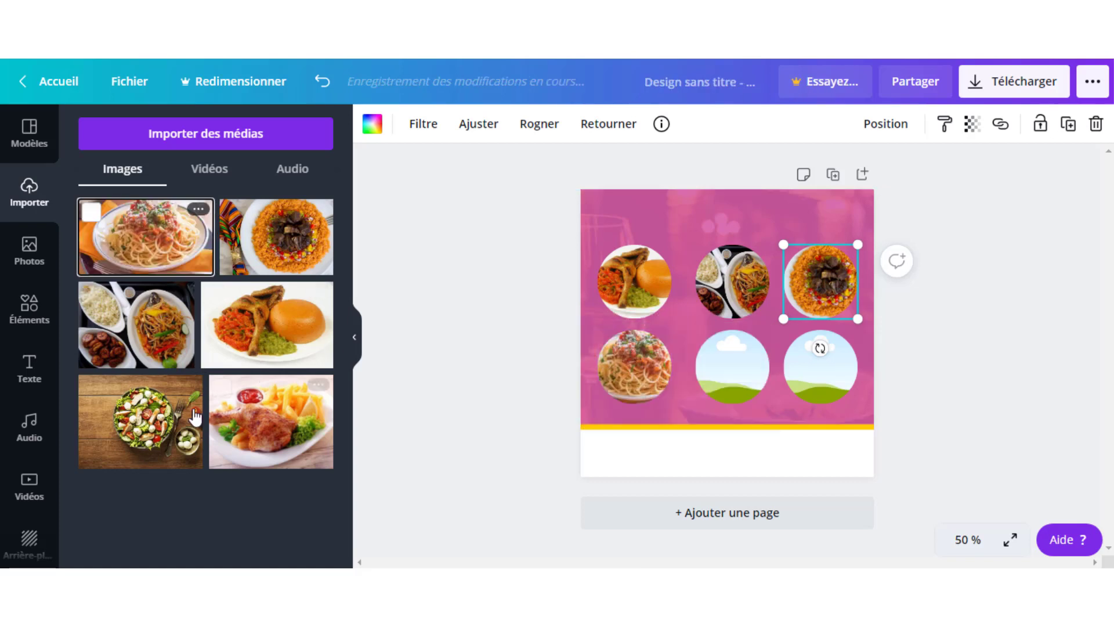
pyautogui.moveTo(141, 422); pyautogui.dragTo(652, 373)
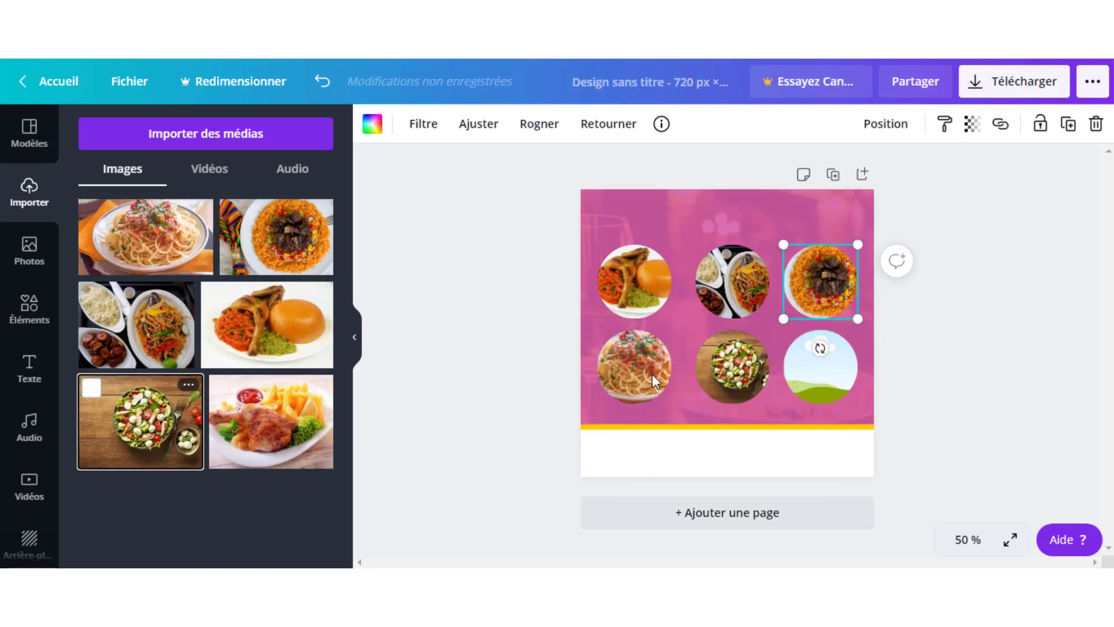
pyautogui.moveTo(284, 430); pyautogui.dragTo(812, 357)
pyautogui.click(503, 357)
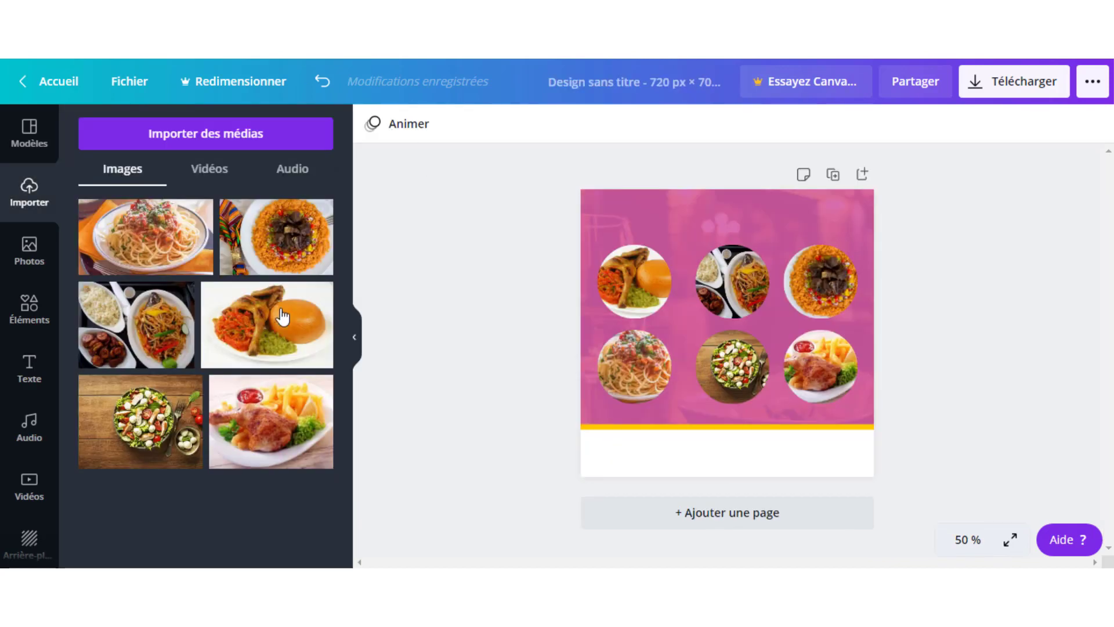
# - Add a subtitle text box reading 'Pâte rouge'
pyautogui.click(34, 381)
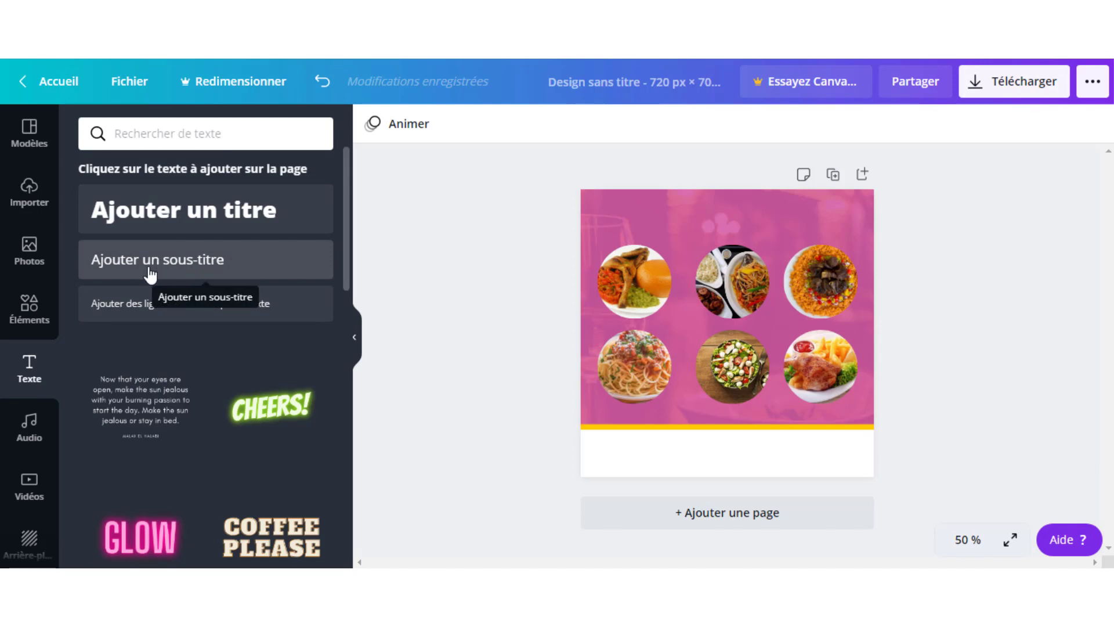
pyautogui.click(196, 266)
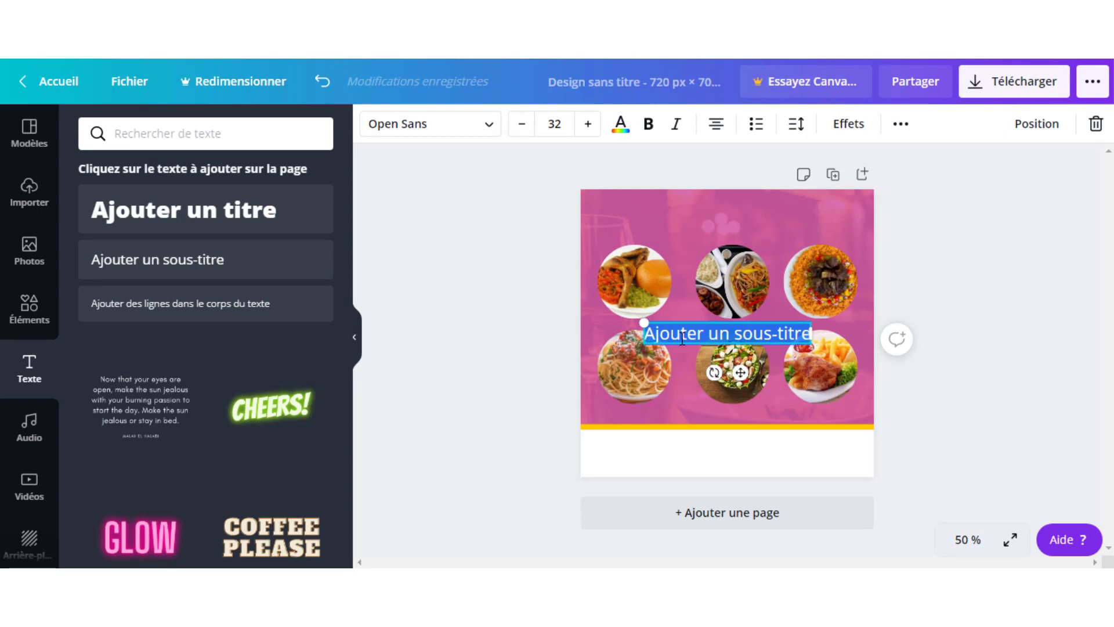
pyautogui.write('P')
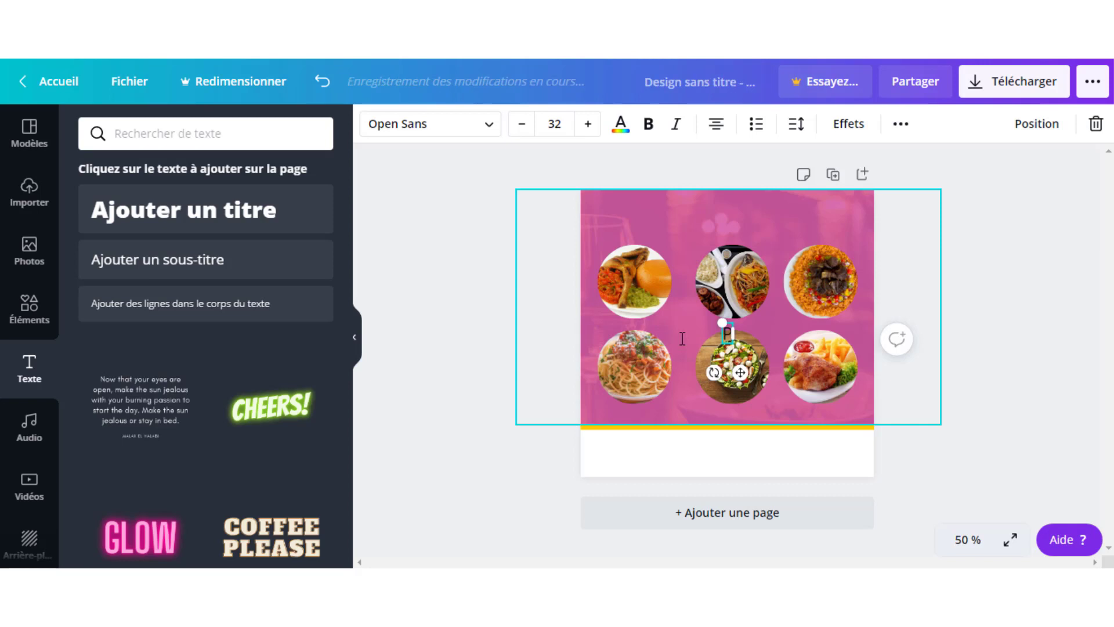
pyautogui.write('âte r')
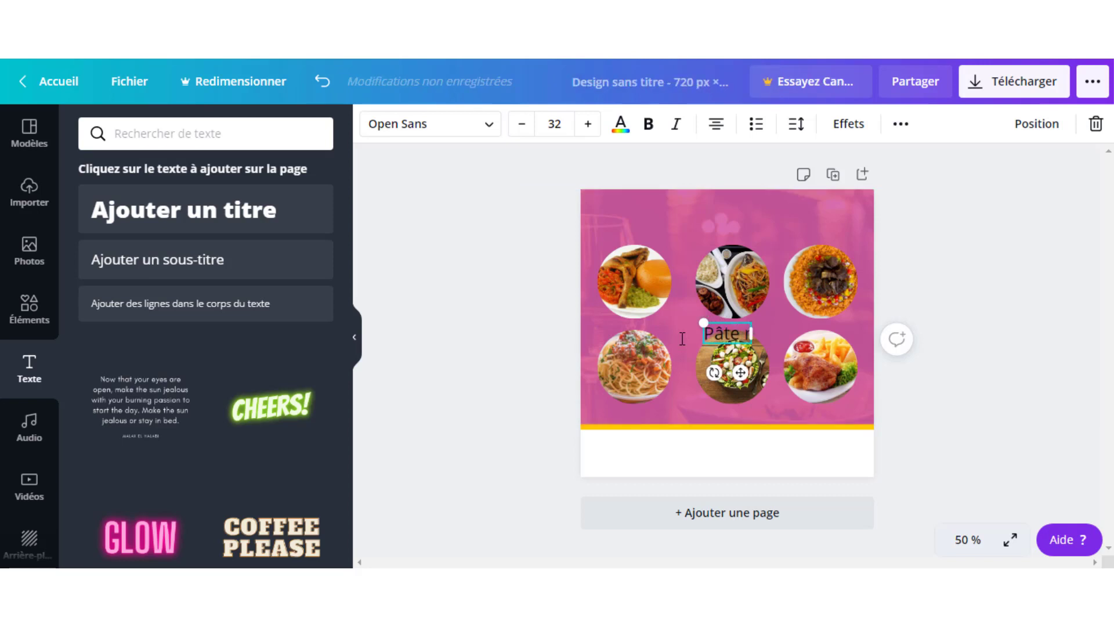
pyautogui.write('ouge')
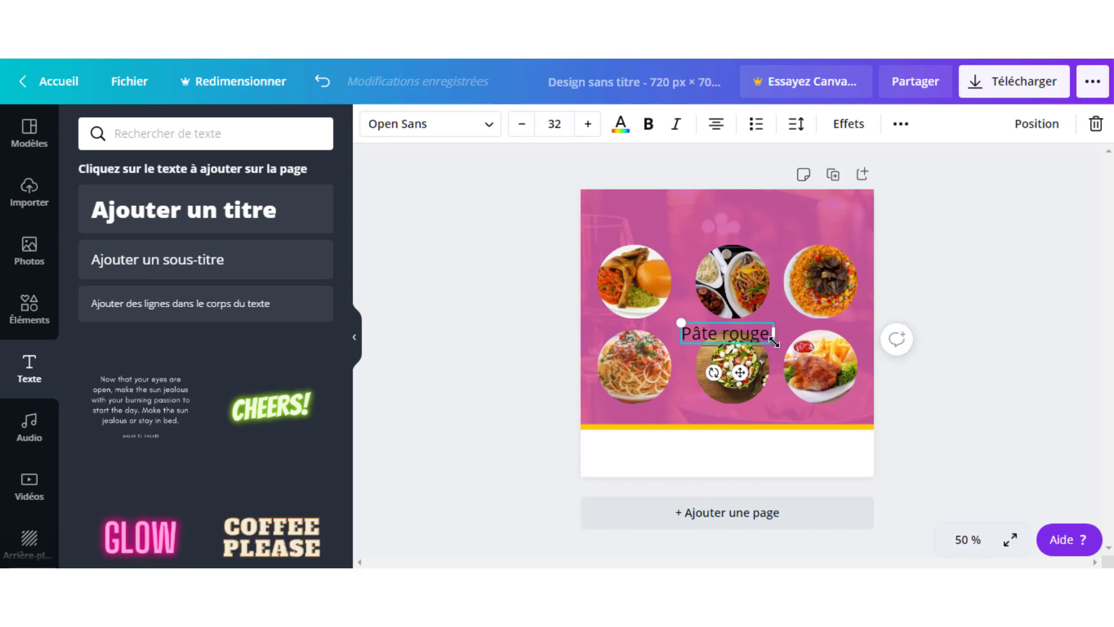
# - Shrink the 'Pâte rouge' label, place it by the first circle and make it bold
pyautogui.moveTo(773, 341); pyautogui.dragTo(629, 326)
pyautogui.click(1007, 333)
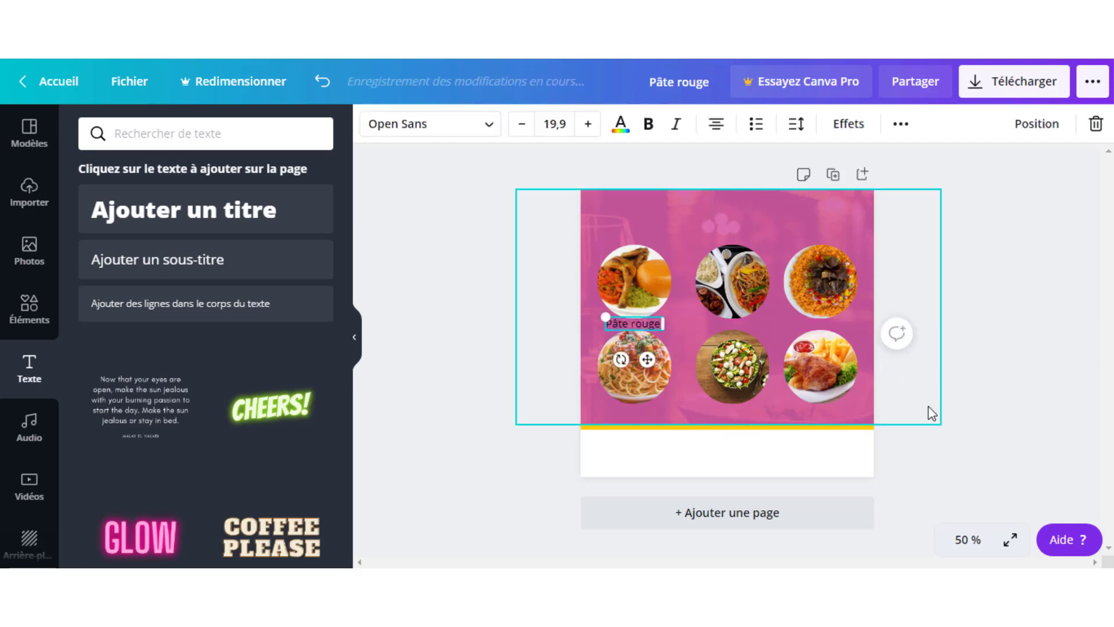
pyautogui.click(987, 372)
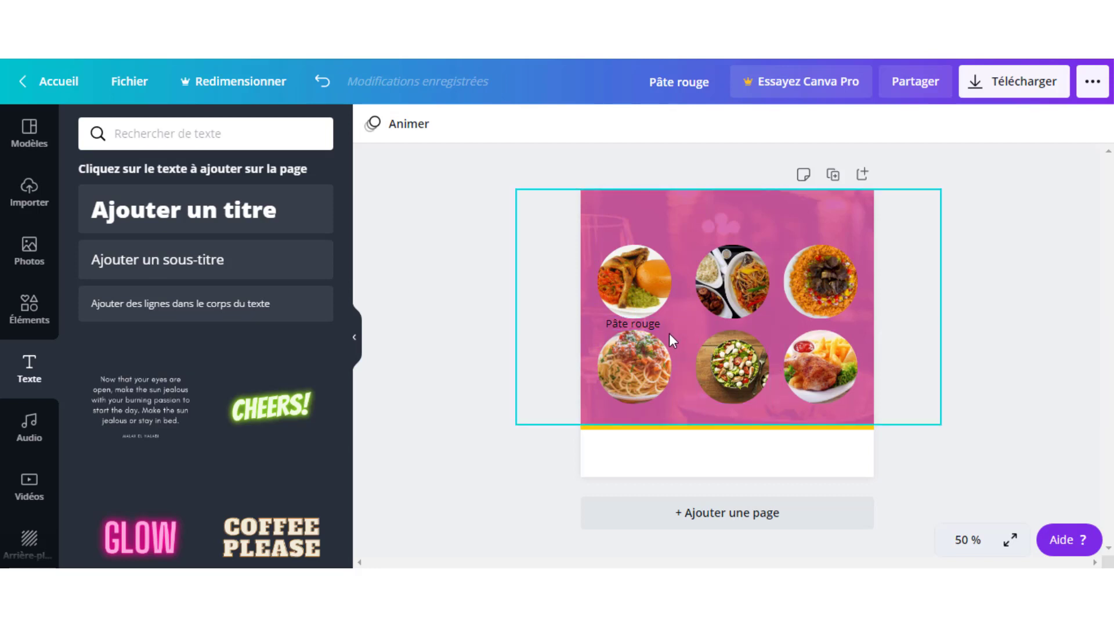
pyautogui.click(639, 325)
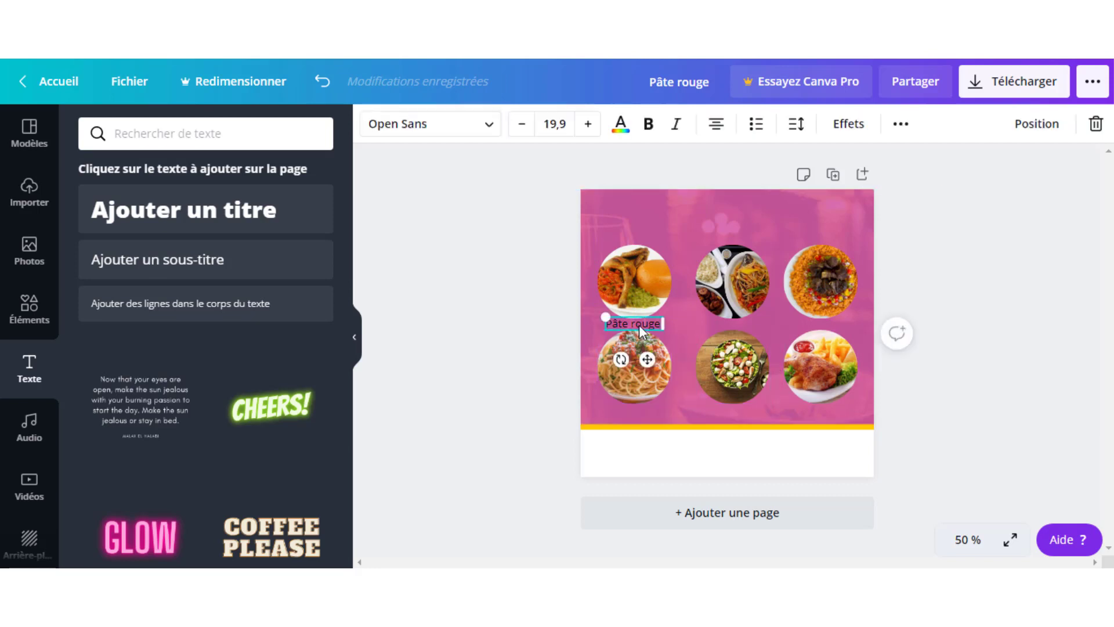
pyautogui.click(648, 124)
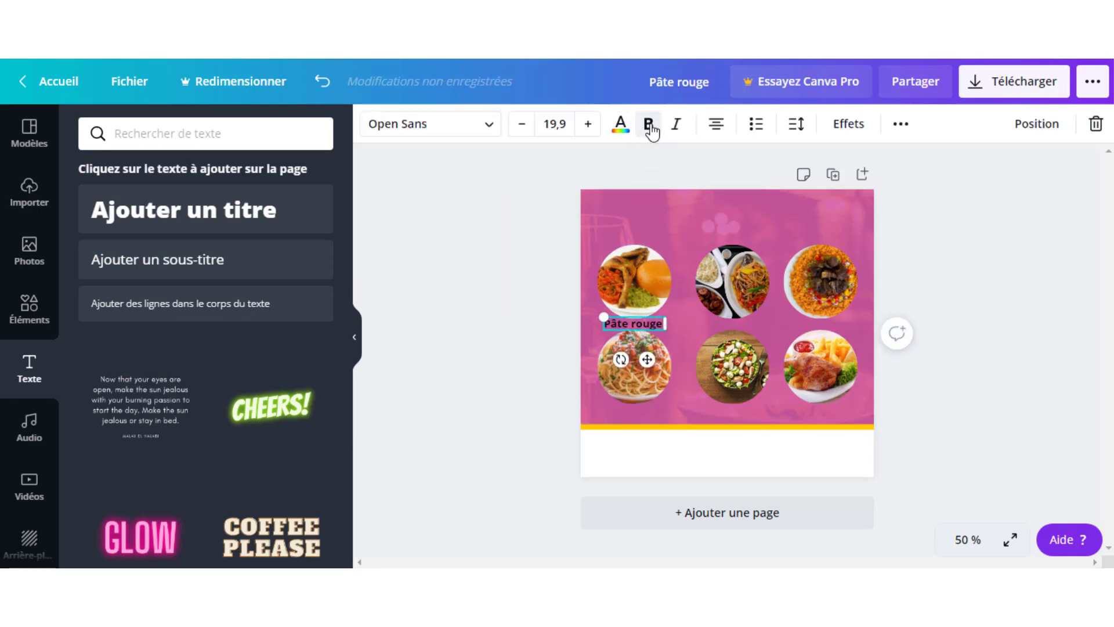
pyautogui.click(592, 172)
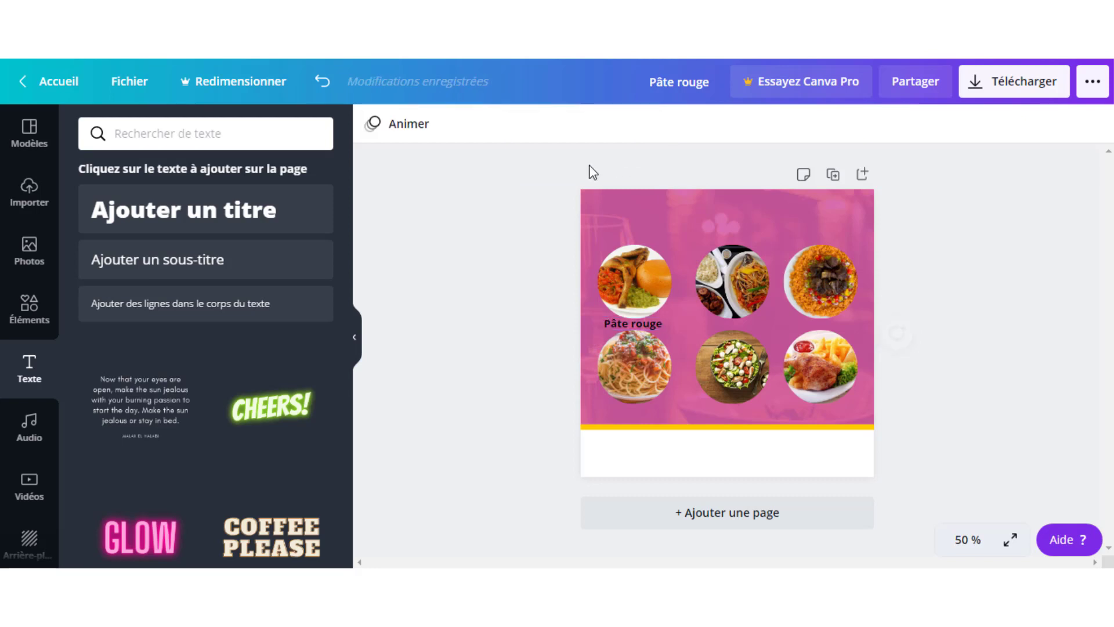
pyautogui.click(625, 322)
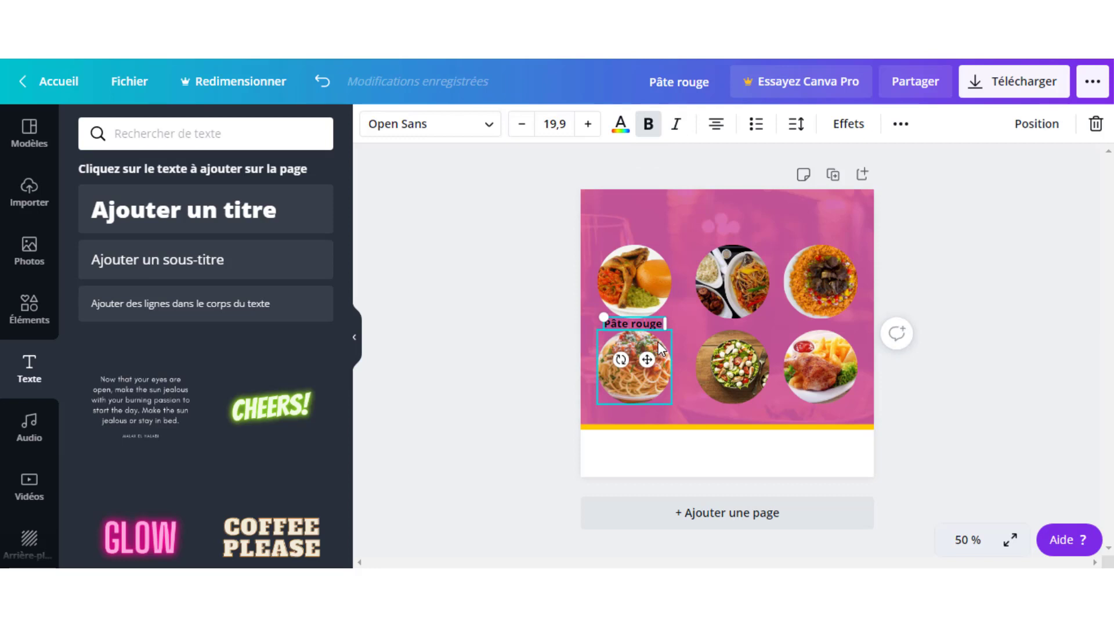
# - Copy the label under the middle dish and retype it as 'Attiéké-Alloko'
pyautogui.moveTo(651, 325); pyautogui.dragTo(745, 323)
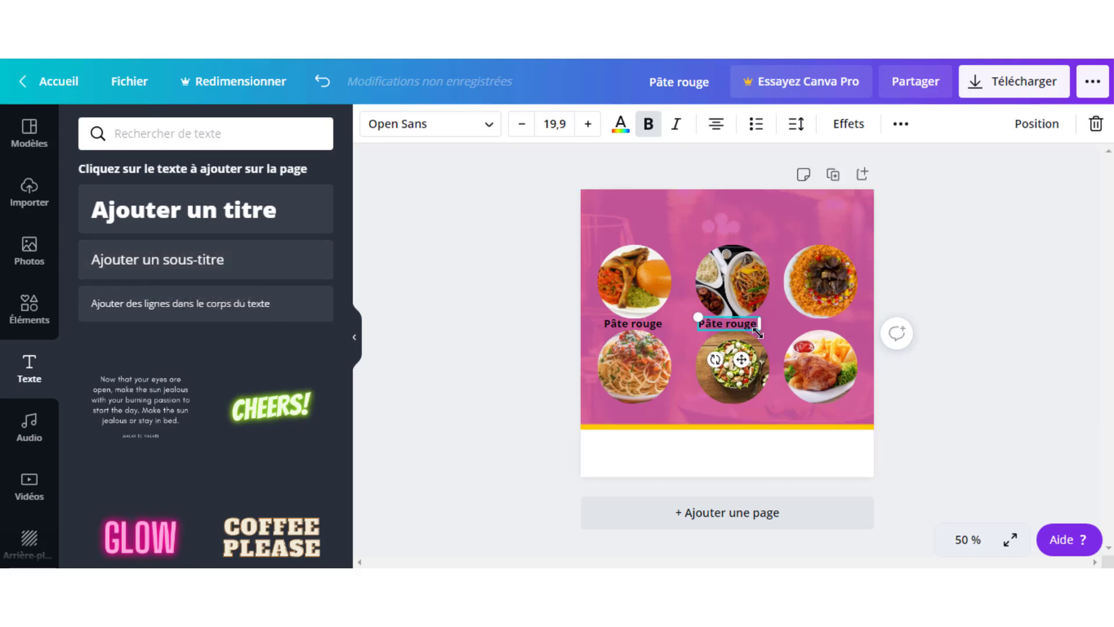
pyautogui.moveTo(742, 329); pyautogui.dragTo(747, 322)
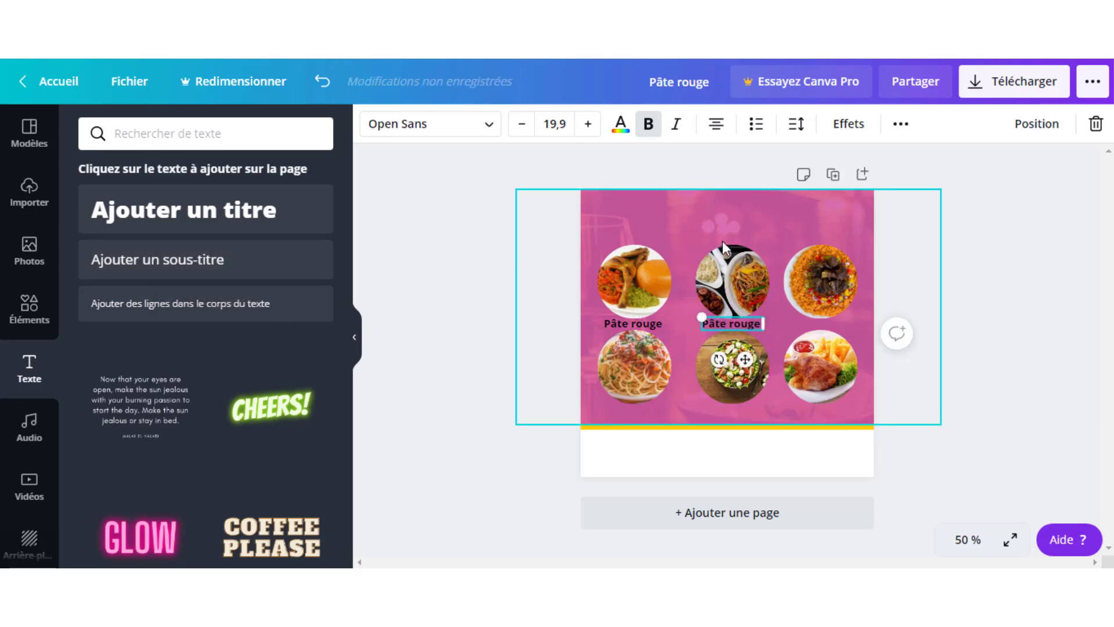
pyautogui.doubleClick(740, 323)
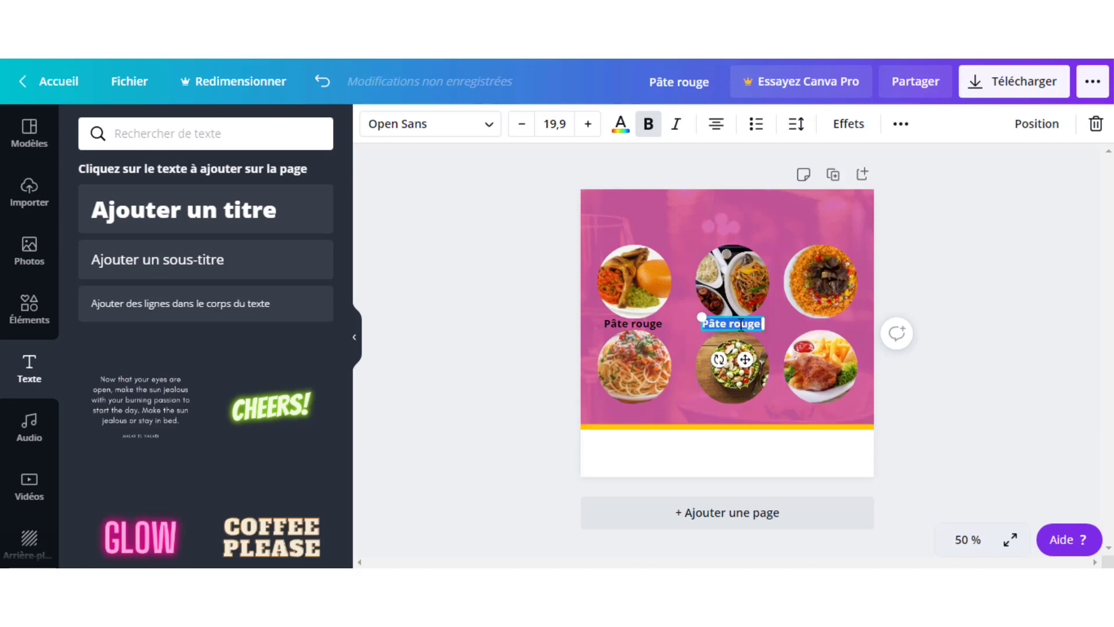
pyautogui.press('BackSpace')
pyautogui.write('Att')
pyautogui.write('iéké')
pyautogui.write('-')
pyautogui.write('Alloko')
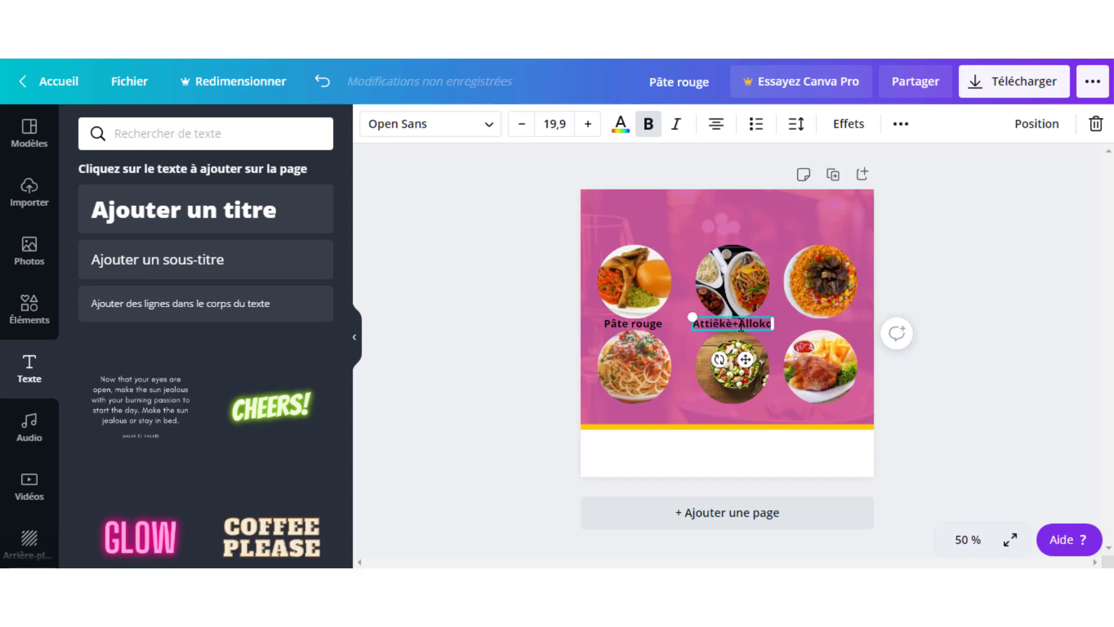
pyautogui.click(770, 222)
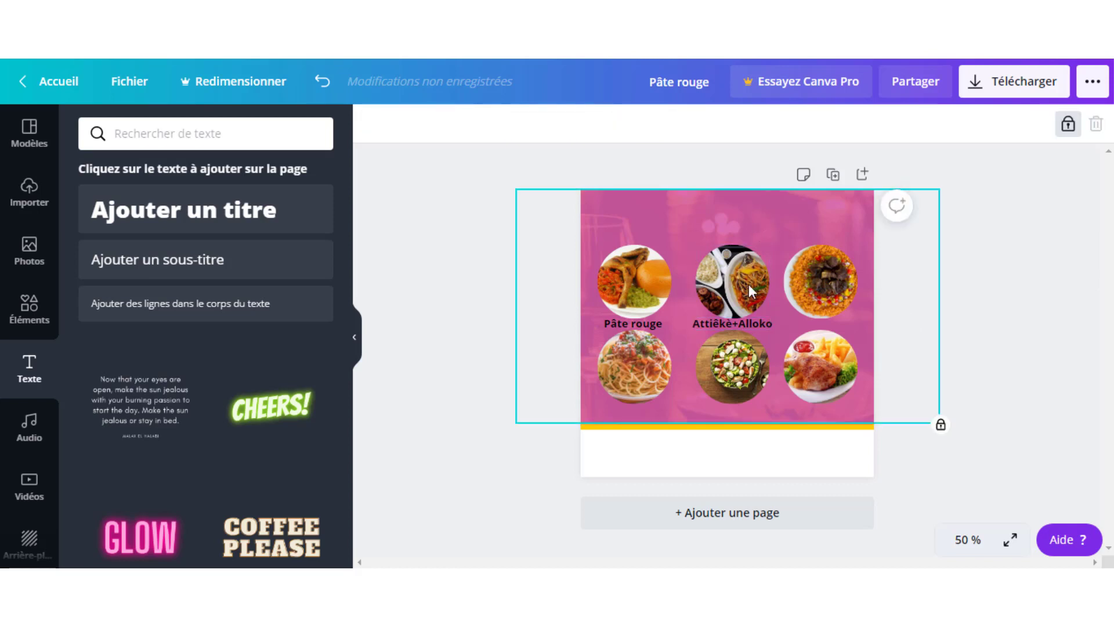
pyautogui.click(739, 325)
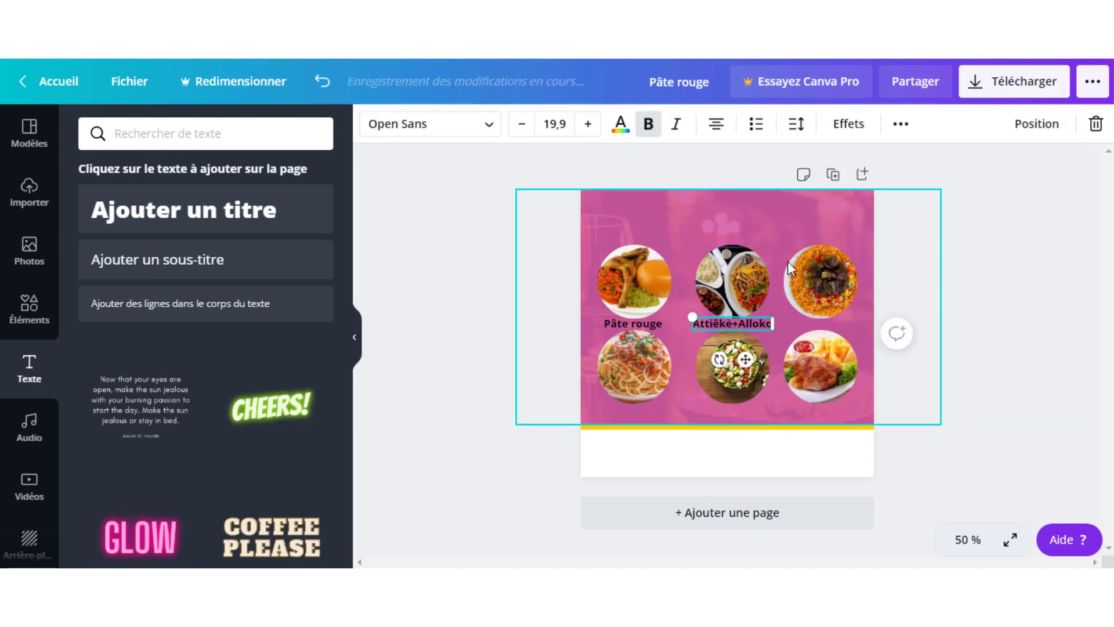
pyautogui.click(733, 269)
pyautogui.click(913, 214)
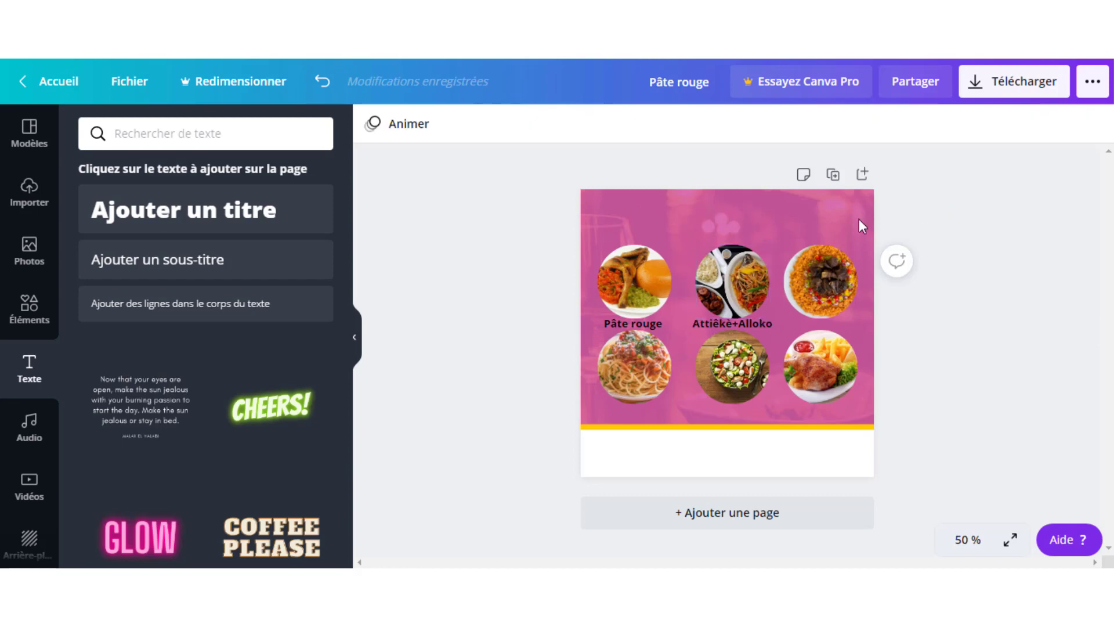
# - Duplicate the Attiêkè+Alloko label under the rice photo and change it to 'Riz Gras'
pyautogui.click(721, 325)
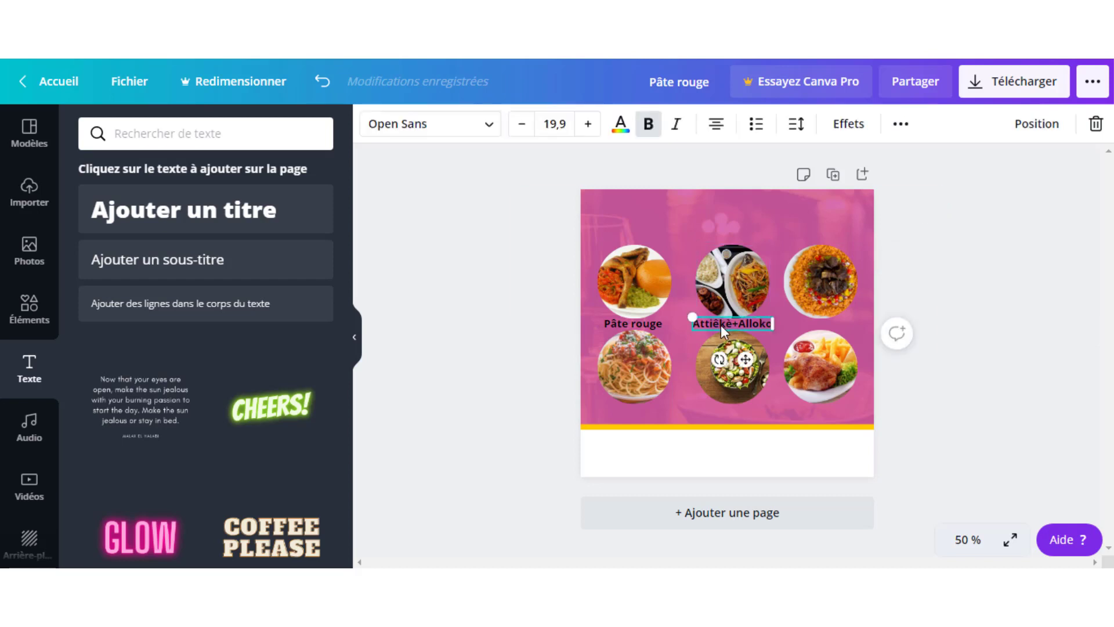
pyautogui.hotkey('ctrl', 'd')
pyautogui.moveTo(721, 325); pyautogui.dragTo(821, 332)
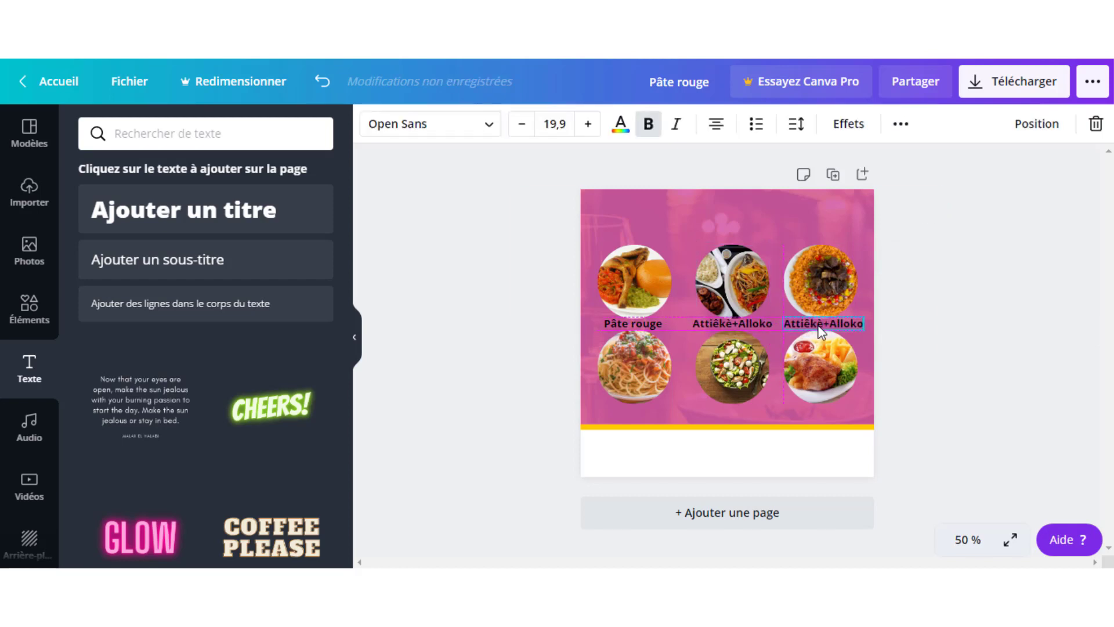
pyautogui.doubleClick(823, 320)
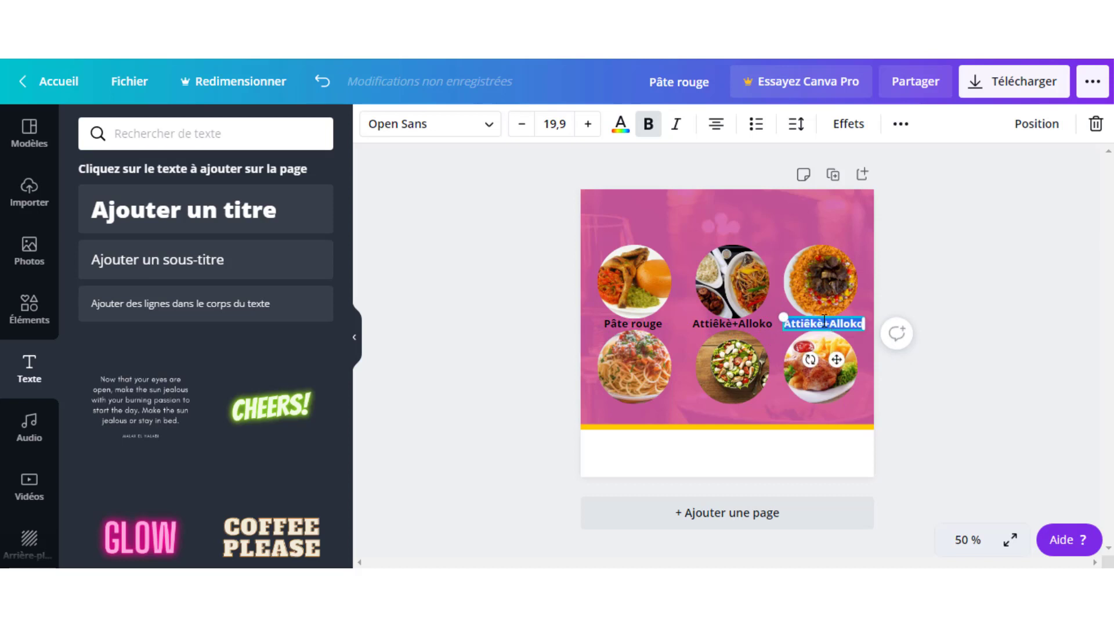
pyautogui.write('Ri')
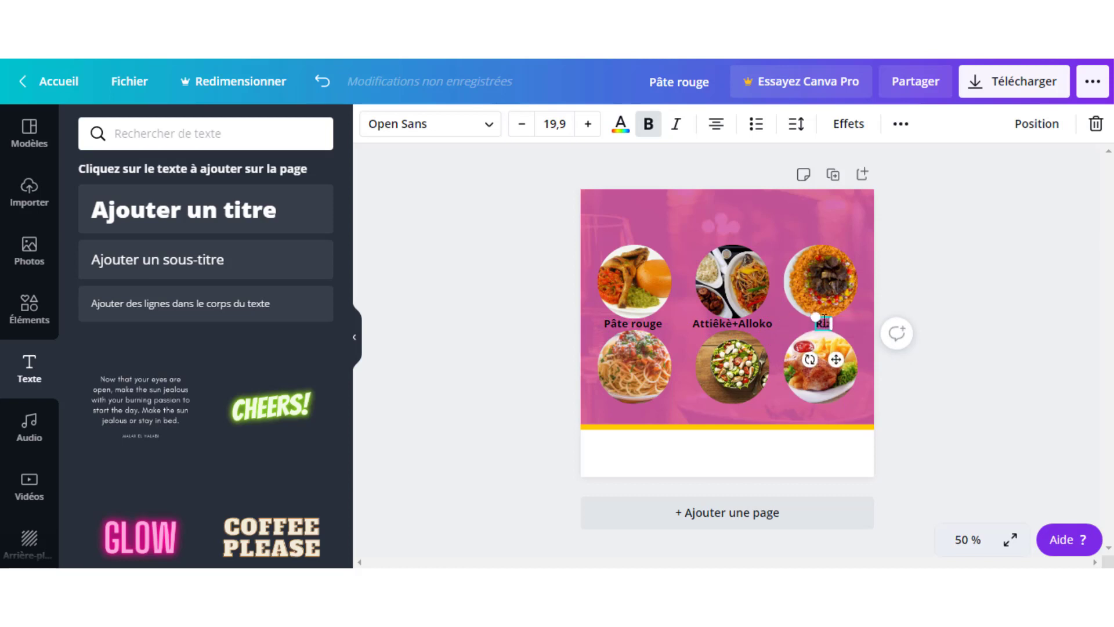
pyautogui.write('z Gras')
pyautogui.click(861, 211)
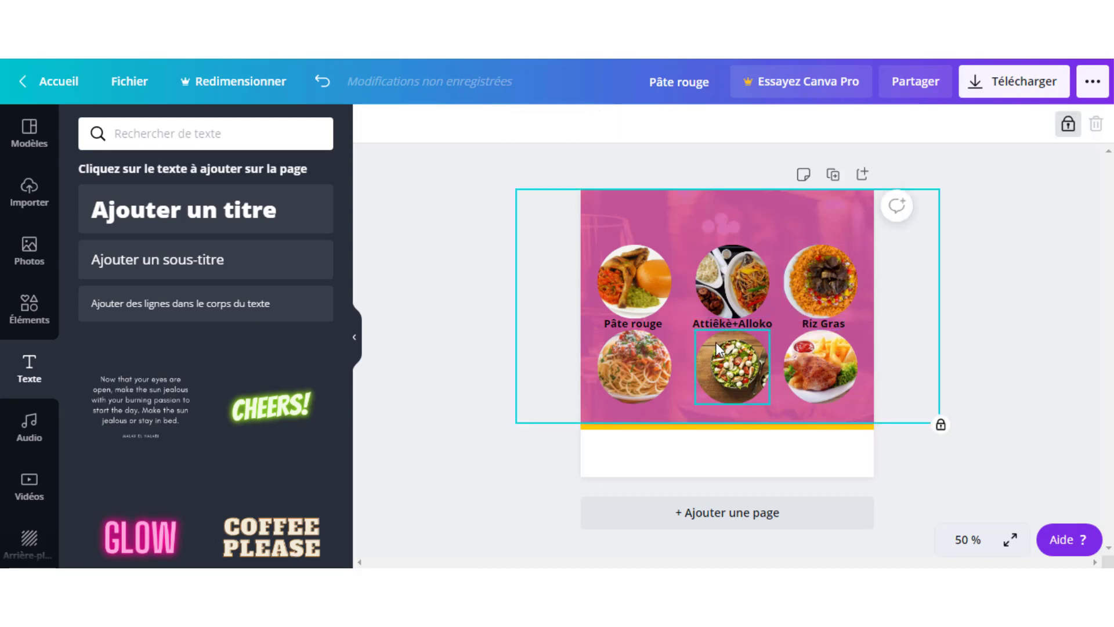
# - Add a 'Spaghetti' label under the spaghetti photo, correcting the 'Spaghettii' typo
pyautogui.click(722, 323)
pyautogui.hotkey('ctrl', 'd')
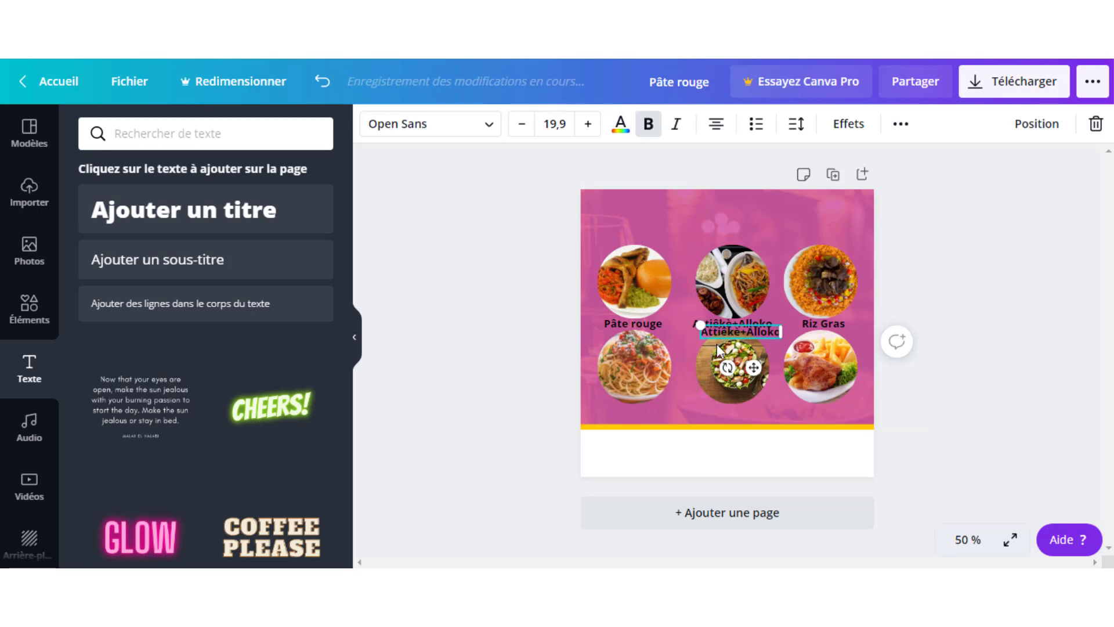
pyautogui.moveTo(723, 326); pyautogui.dragTo(618, 409)
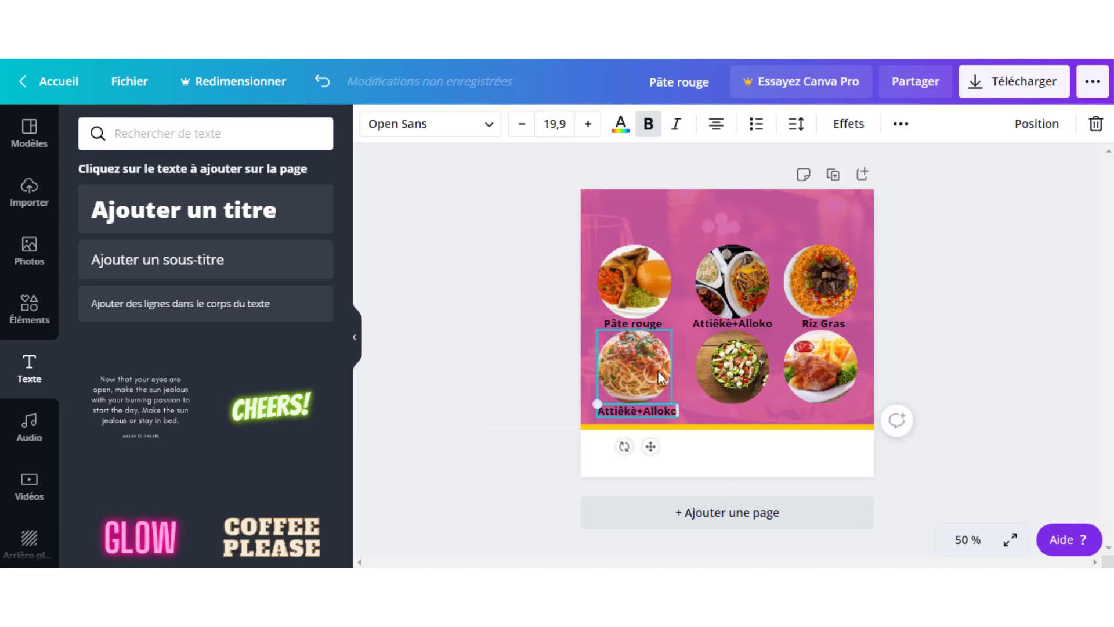
pyautogui.doubleClick(642, 410)
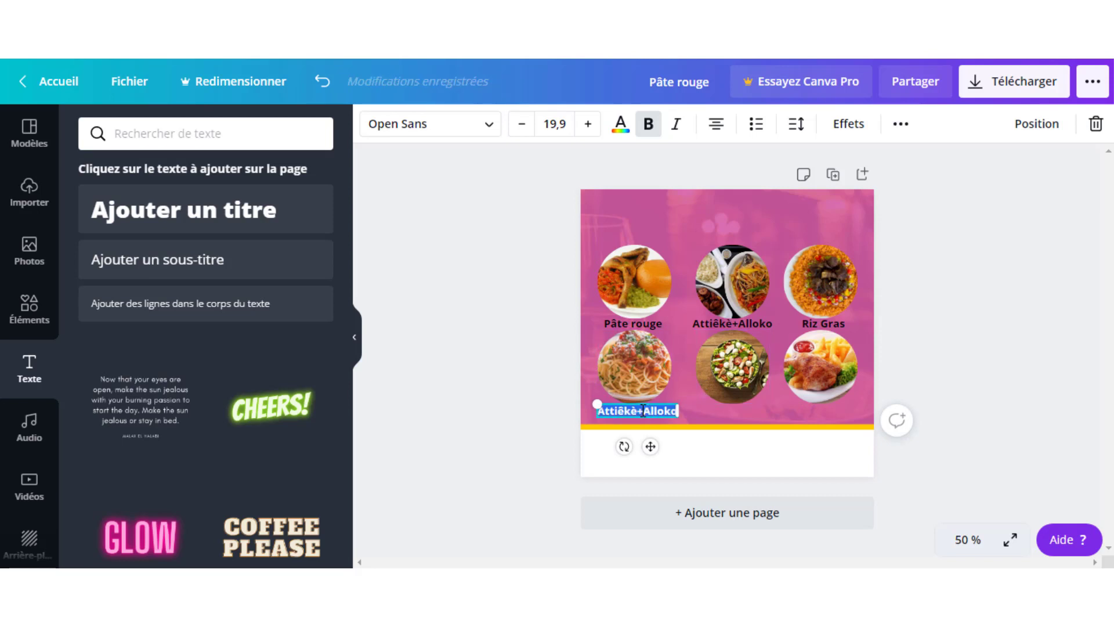
pyautogui.write('Spaghettii')
pyautogui.click(729, 414)
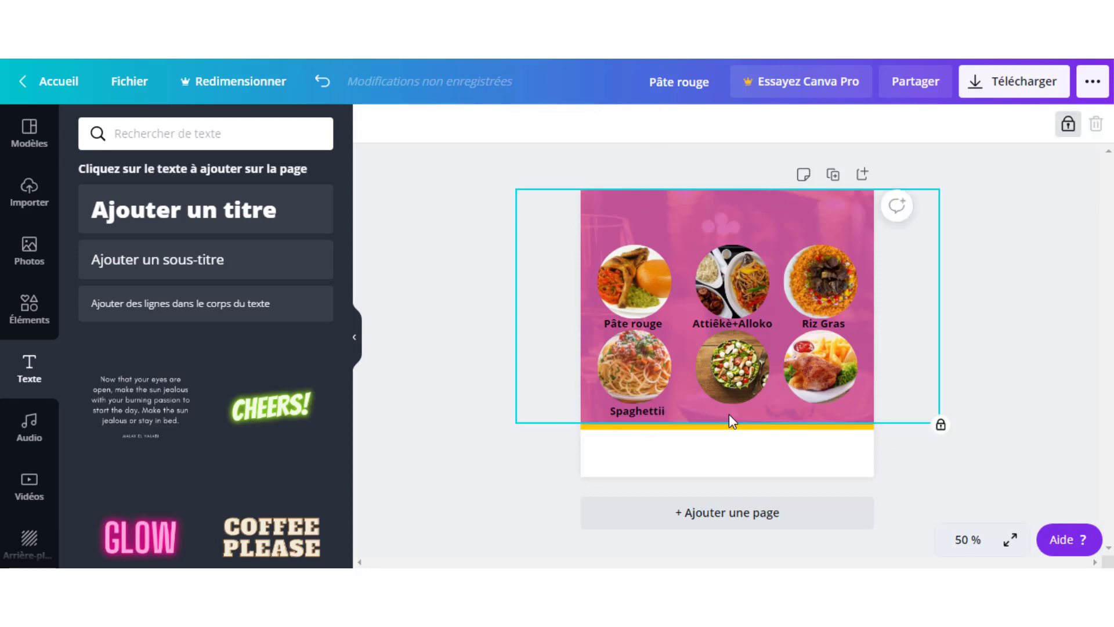
pyautogui.click(660, 411)
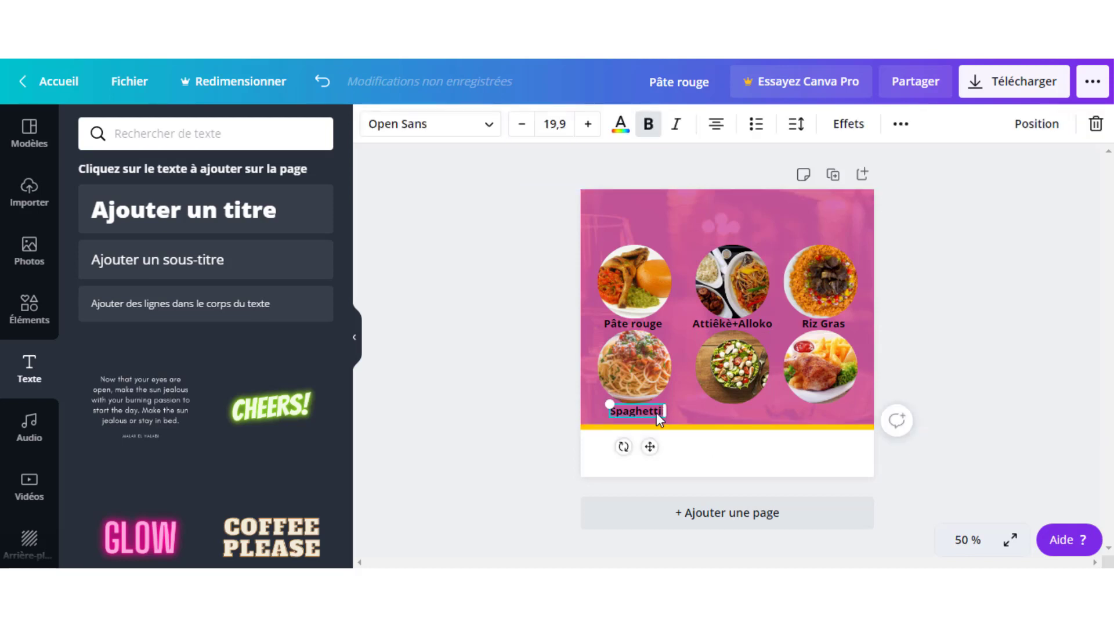
pyautogui.click(694, 422)
pyautogui.click(694, 396)
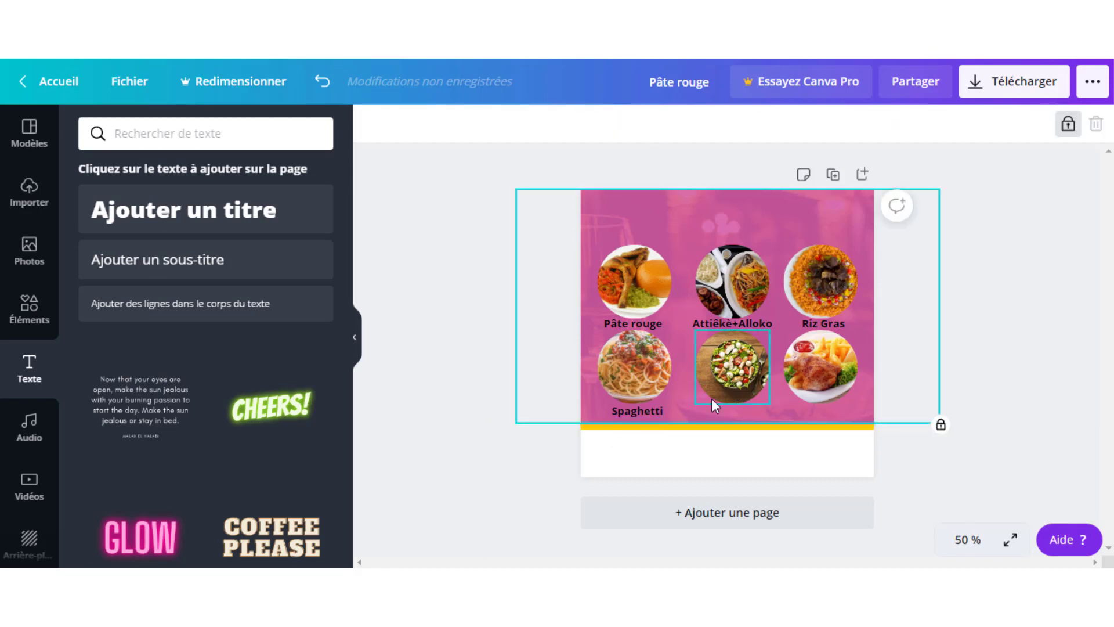
# - Copy the label under the salad photo and retype it as 'Salade Composée'
pyautogui.click(736, 383)
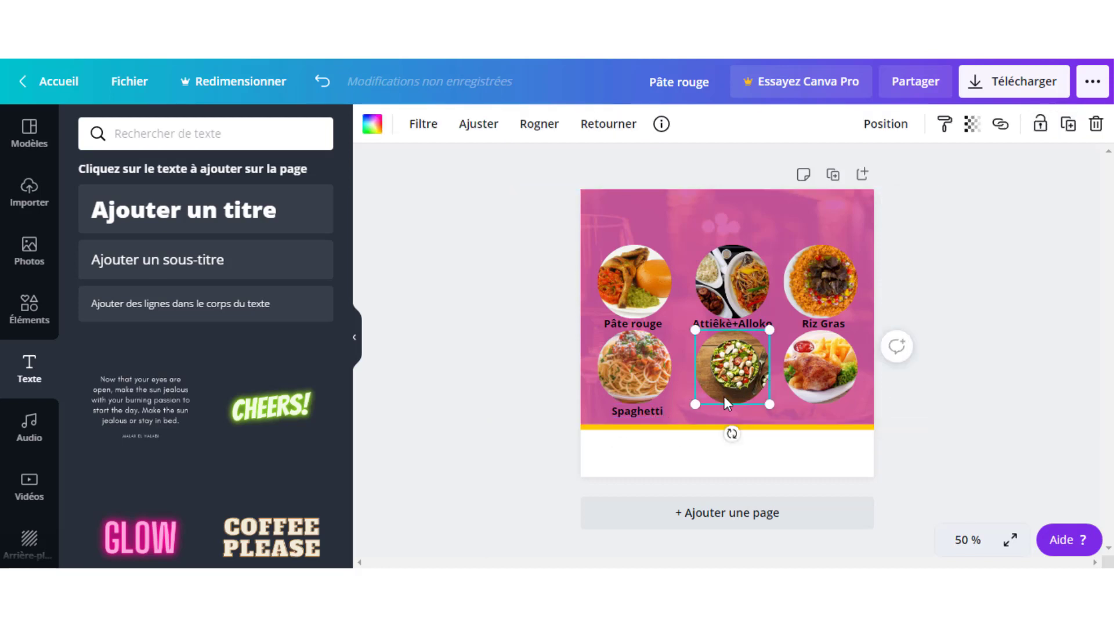
pyautogui.click(631, 409)
pyautogui.click(730, 324)
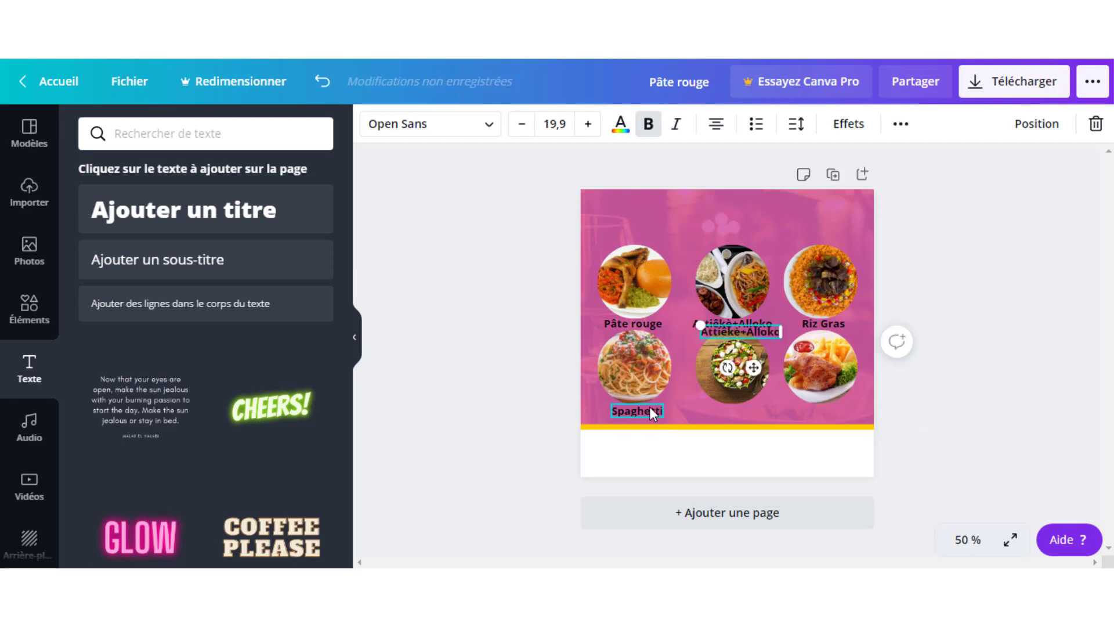
pyautogui.moveTo(730, 324); pyautogui.dragTo(720, 409)
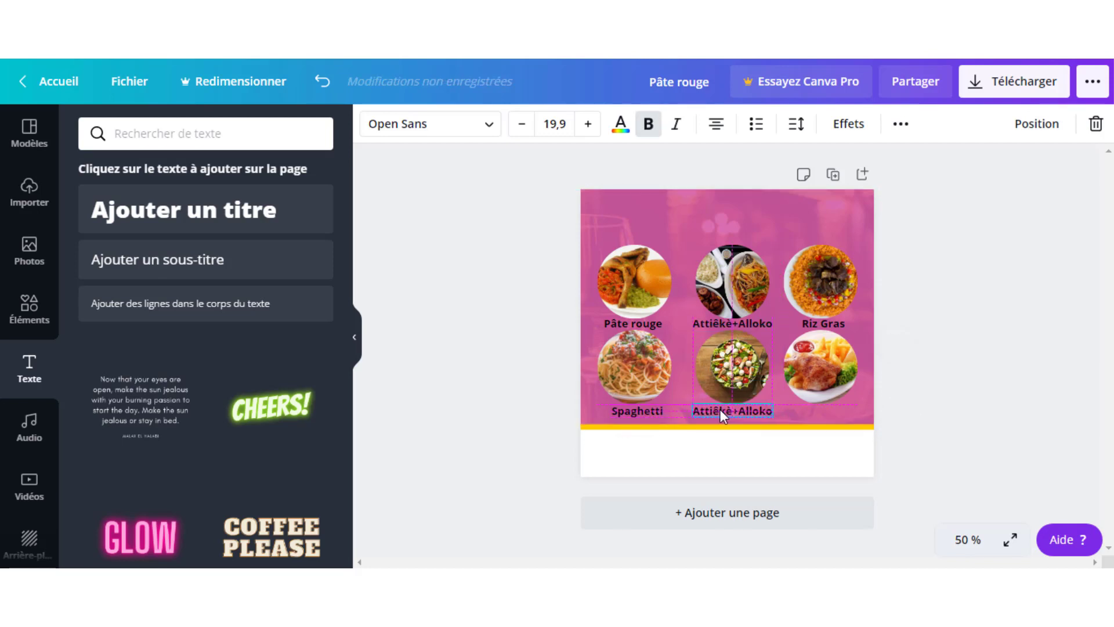
pyautogui.doubleClick(719, 409)
pyautogui.tripleClick(721, 410)
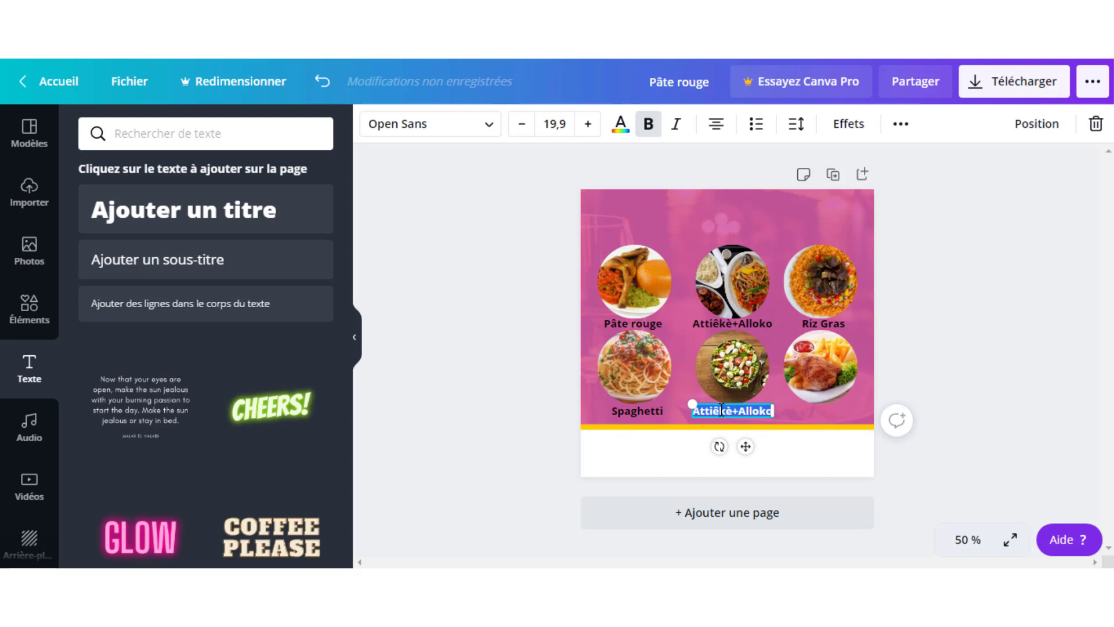
pyautogui.write('Sala')
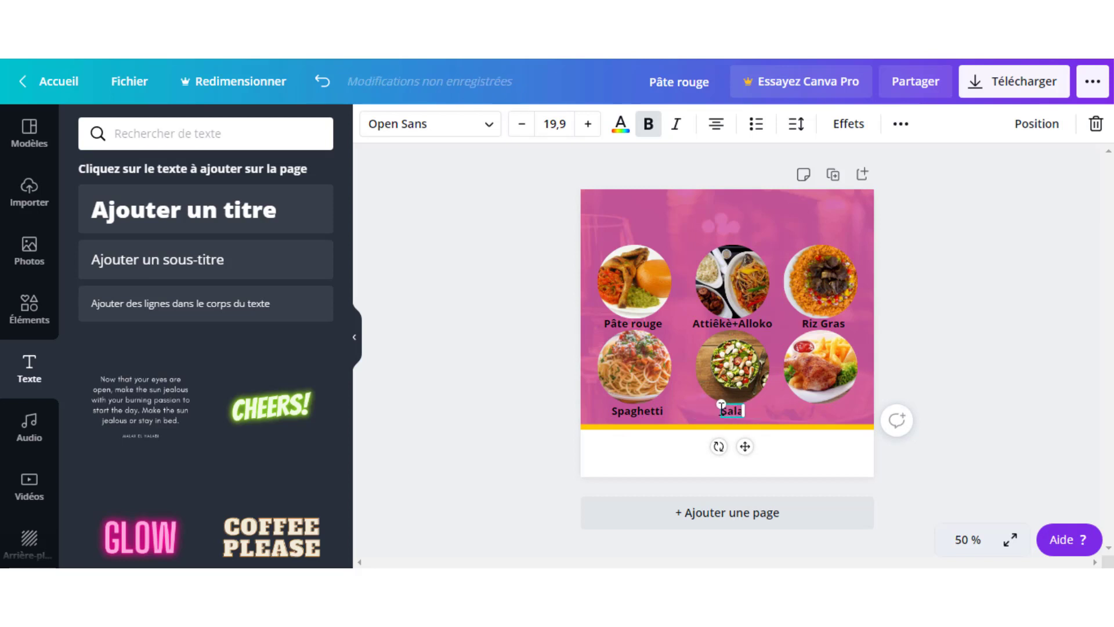
pyautogui.write('de Composée')
pyautogui.click(824, 370)
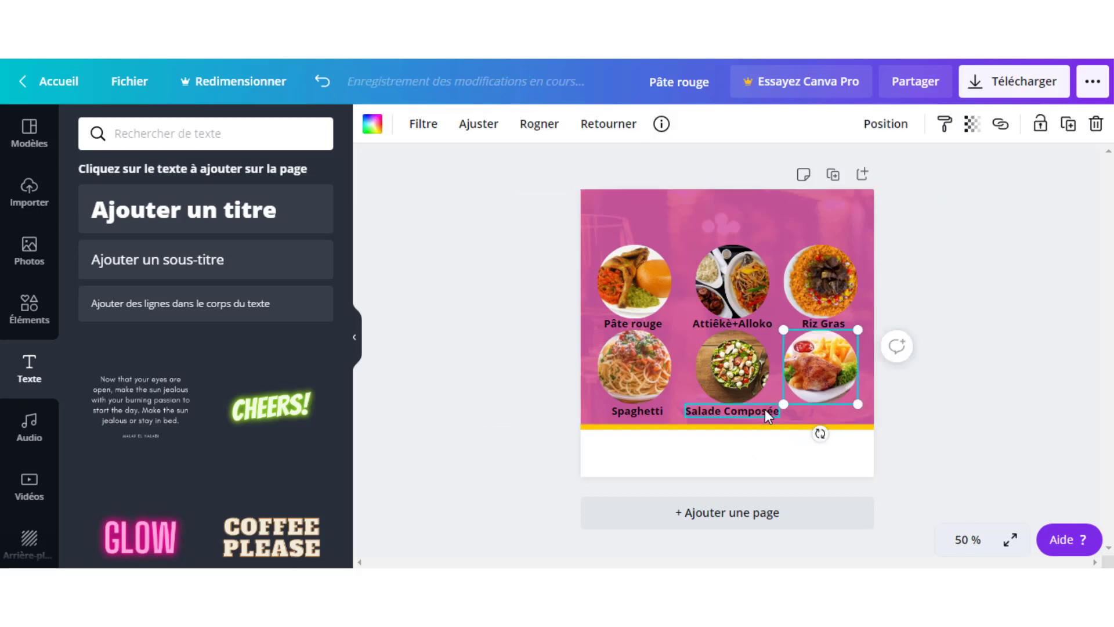
# - Paste a label copy under the chicken-and-fries photo reading 'Frite + Poulet'
pyautogui.click(743, 325)
pyautogui.hotkey('ctrl', 'c')
pyautogui.hotkey('ctrl', 'v')
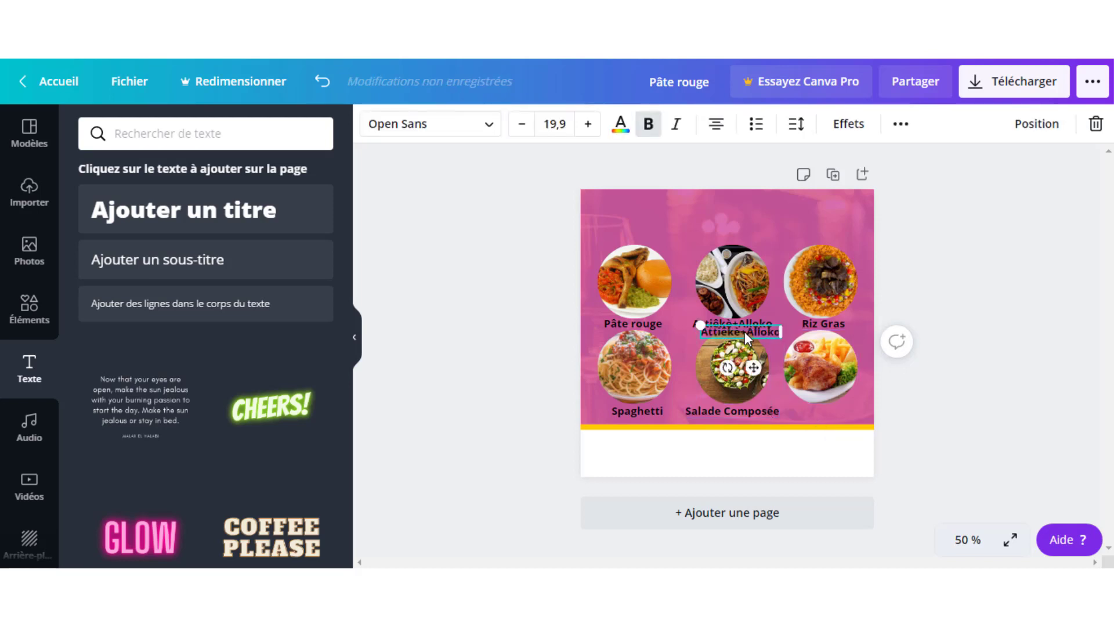
pyautogui.moveTo(744, 328); pyautogui.dragTo(827, 412)
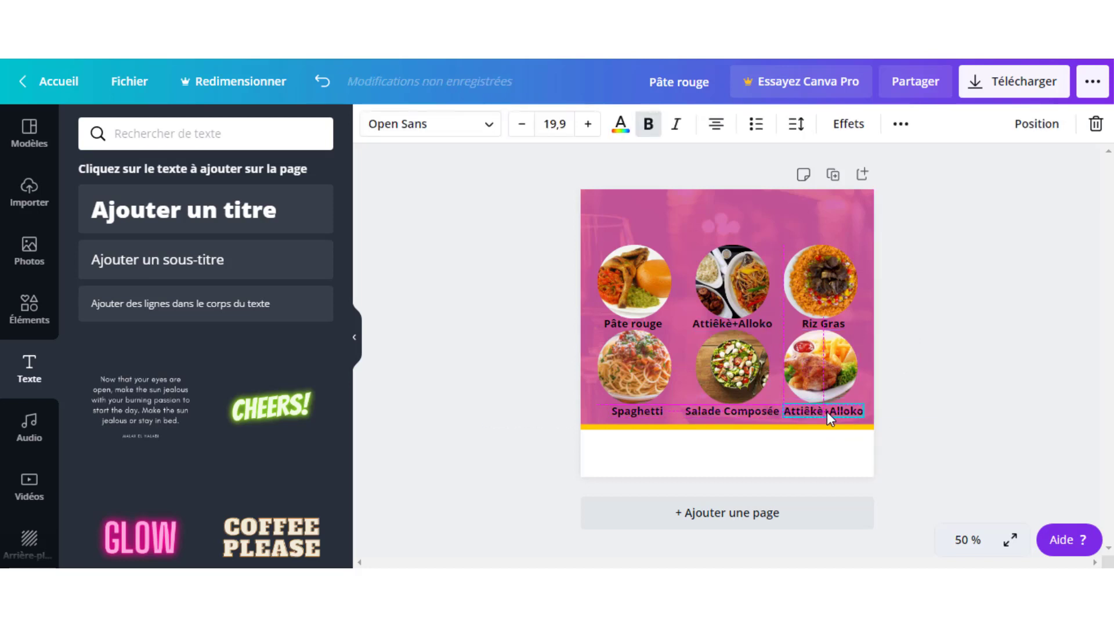
pyautogui.doubleClick(826, 410)
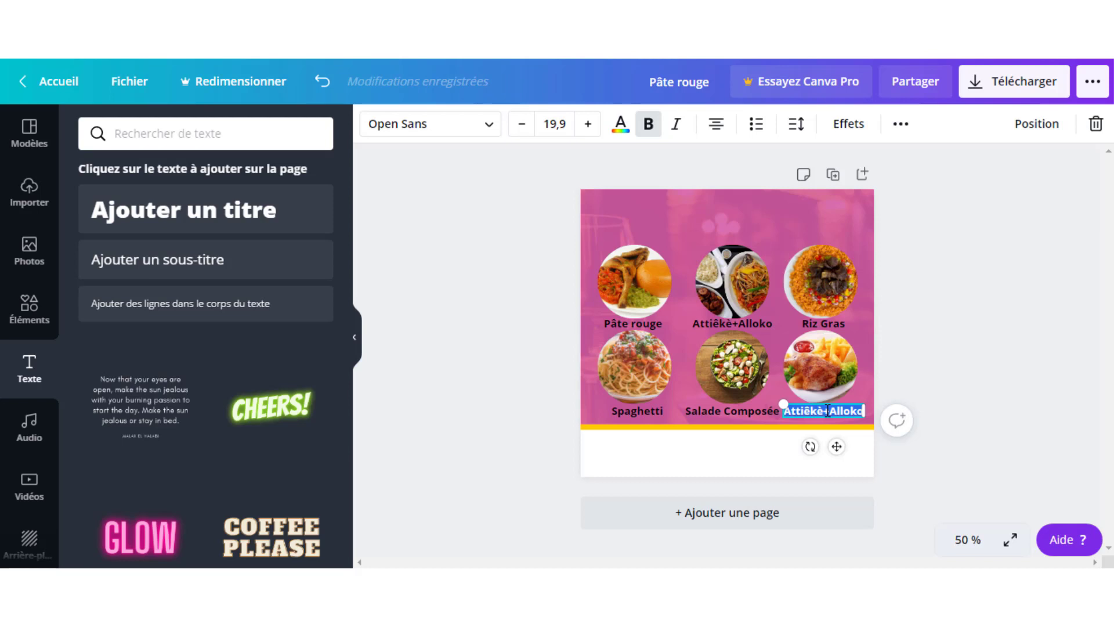
pyautogui.press('BackSpace')
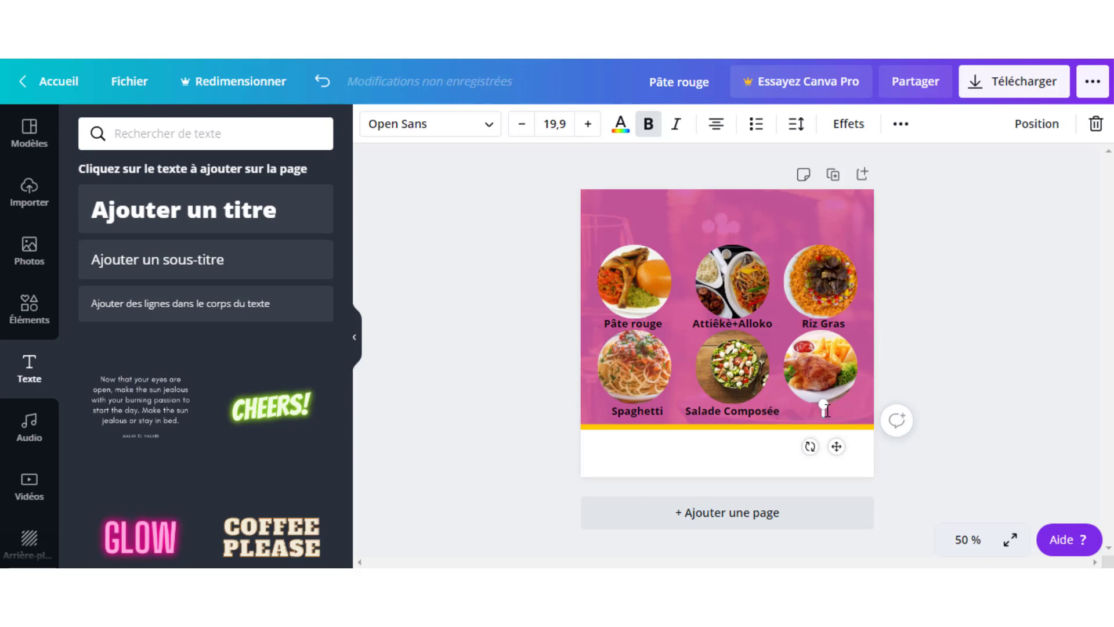
pyautogui.write('Frite')
pyautogui.write(' a')
pyautogui.press('BackSpace')
pyautogui.press('BackSpace')
pyautogui.write('+ Poulet')
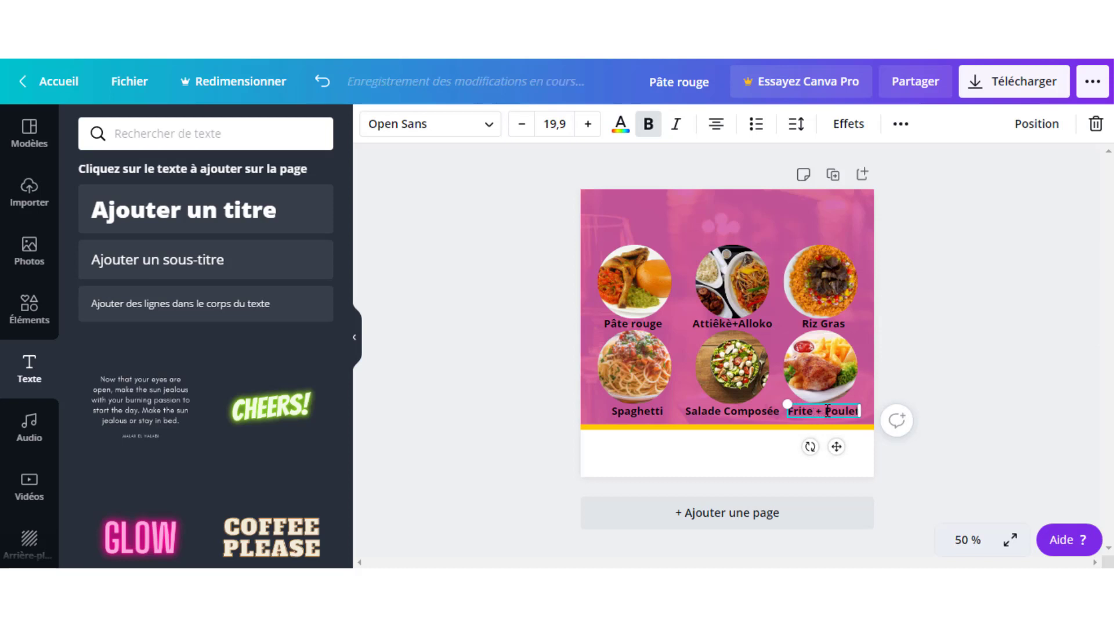
pyautogui.click(693, 231)
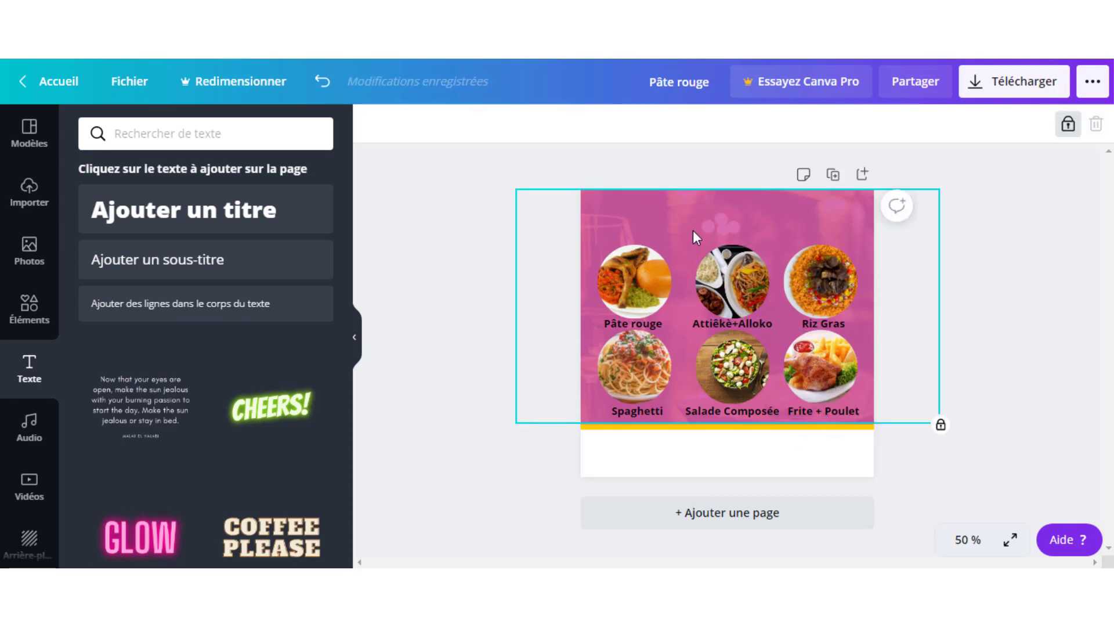
pyautogui.click(1025, 304)
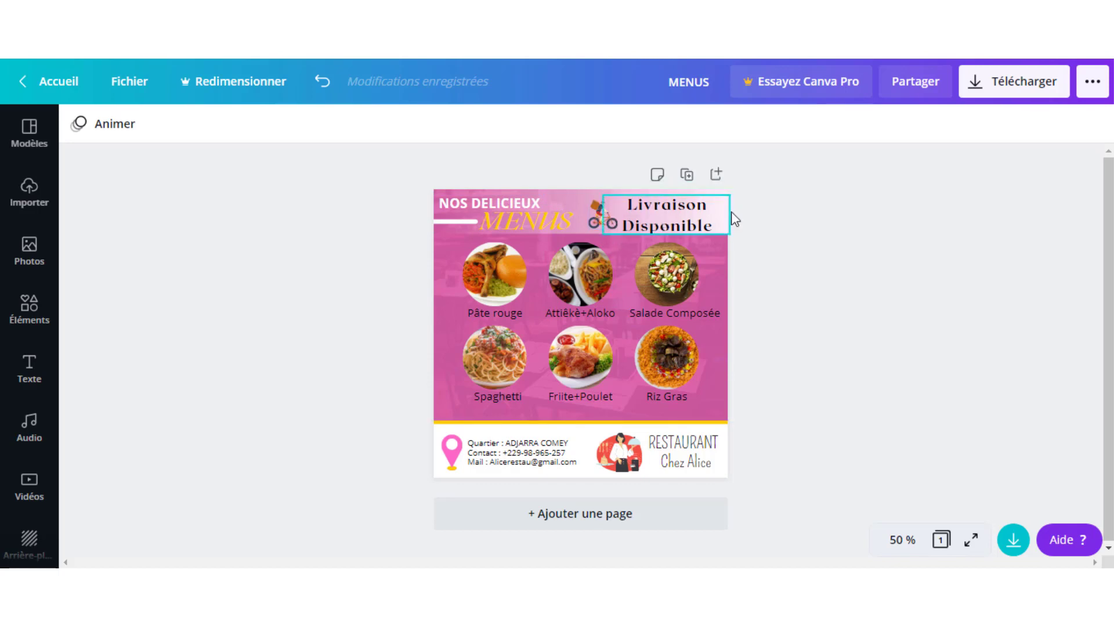
pyautogui.click(574, 196)
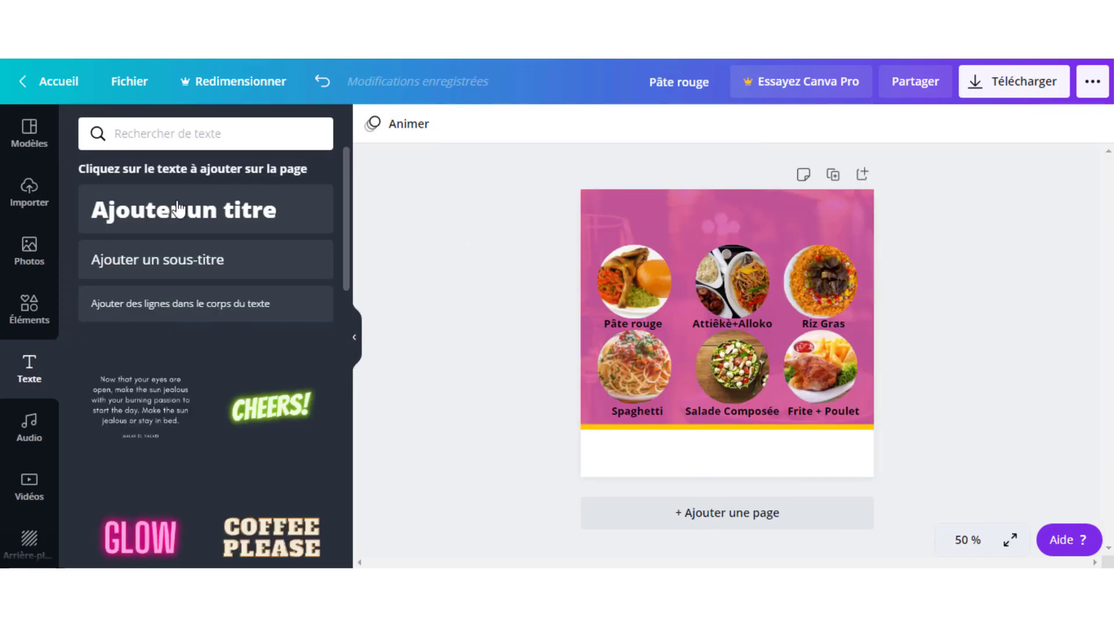
# - Browse the recently used gradient elements in the Elements panel
pyautogui.click(38, 314)
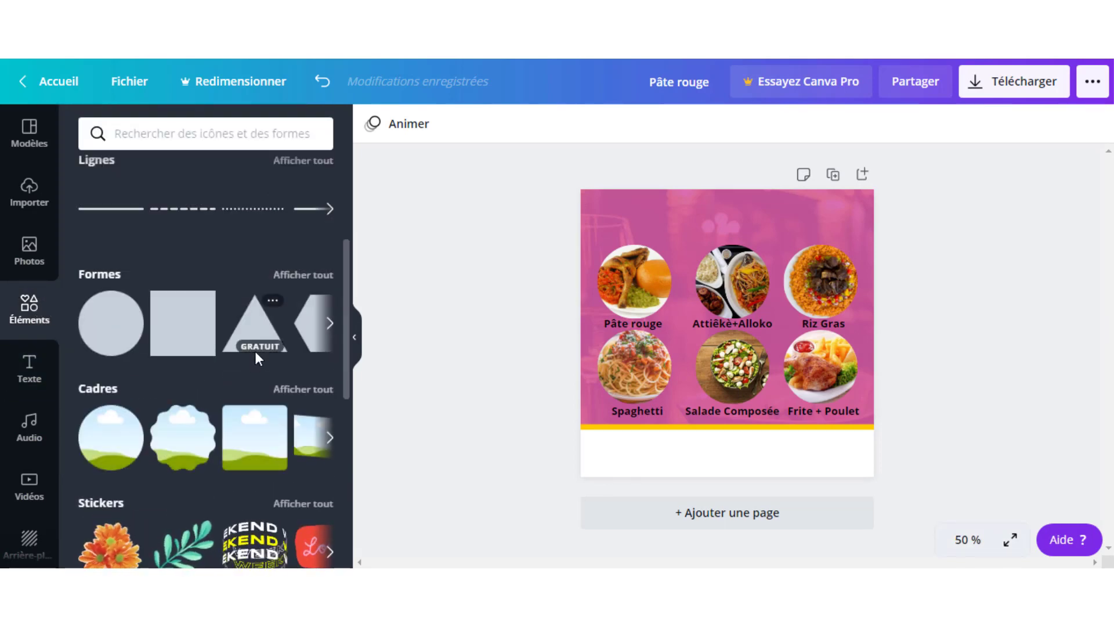
pyautogui.scroll(-7, 255, 350)
pyautogui.scroll(10, 255, 350)
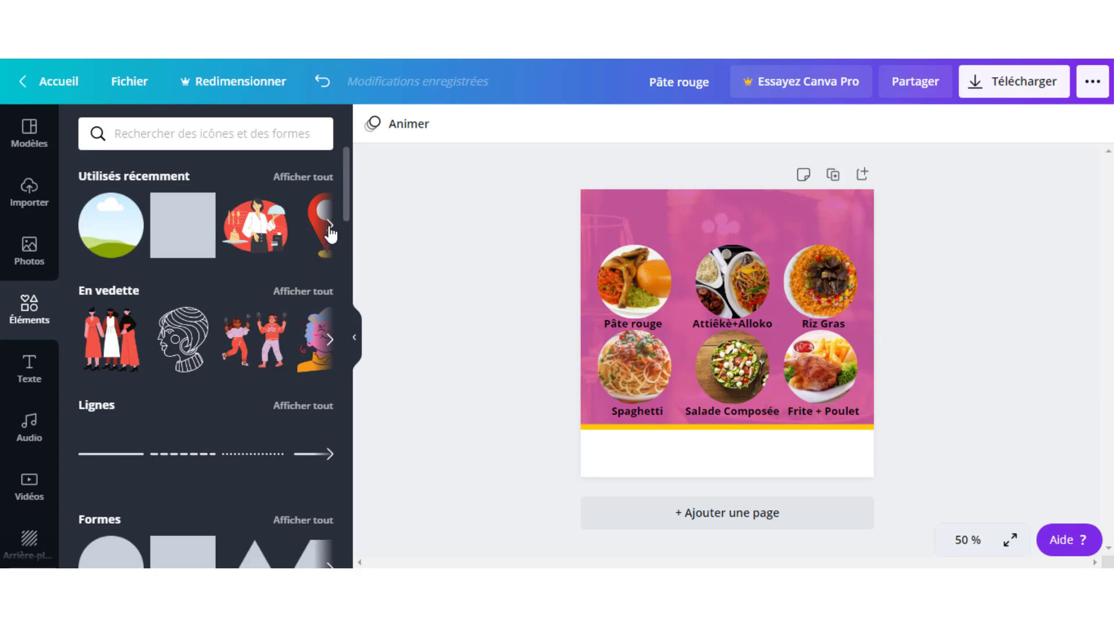
pyautogui.click(329, 227)
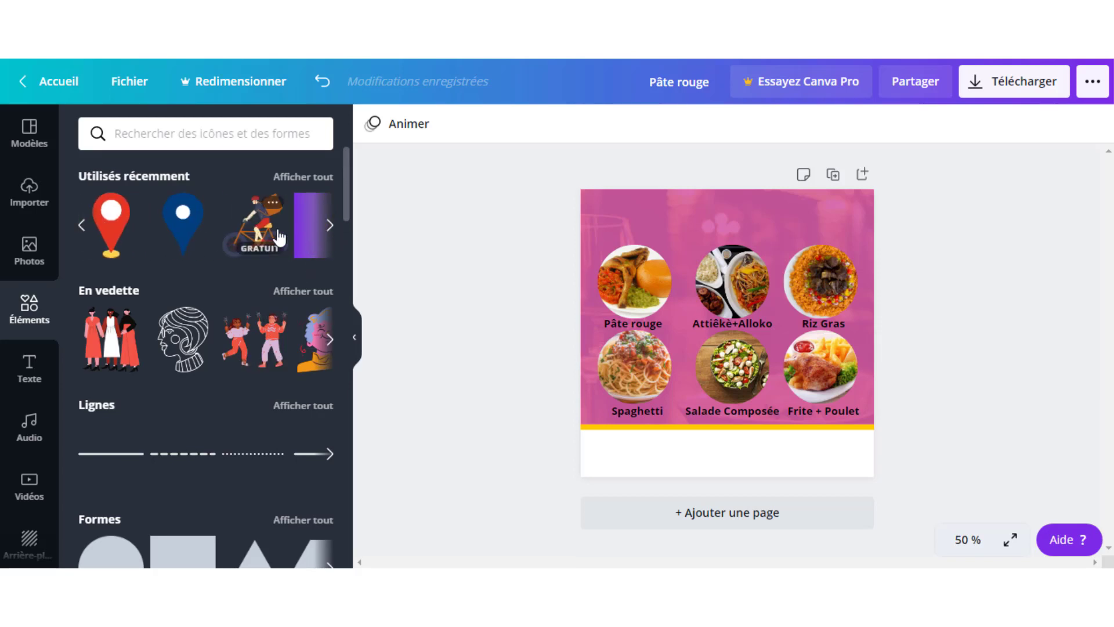
pyautogui.click(331, 228)
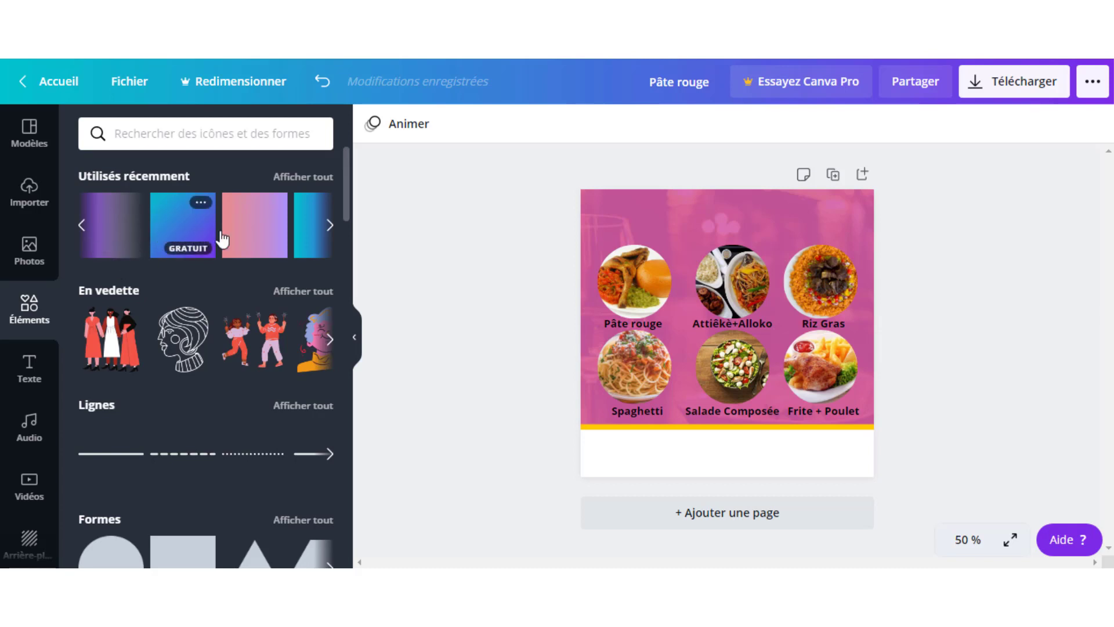
pyautogui.scroll(-1, 254, 358)
pyautogui.scroll(-8, 254, 358)
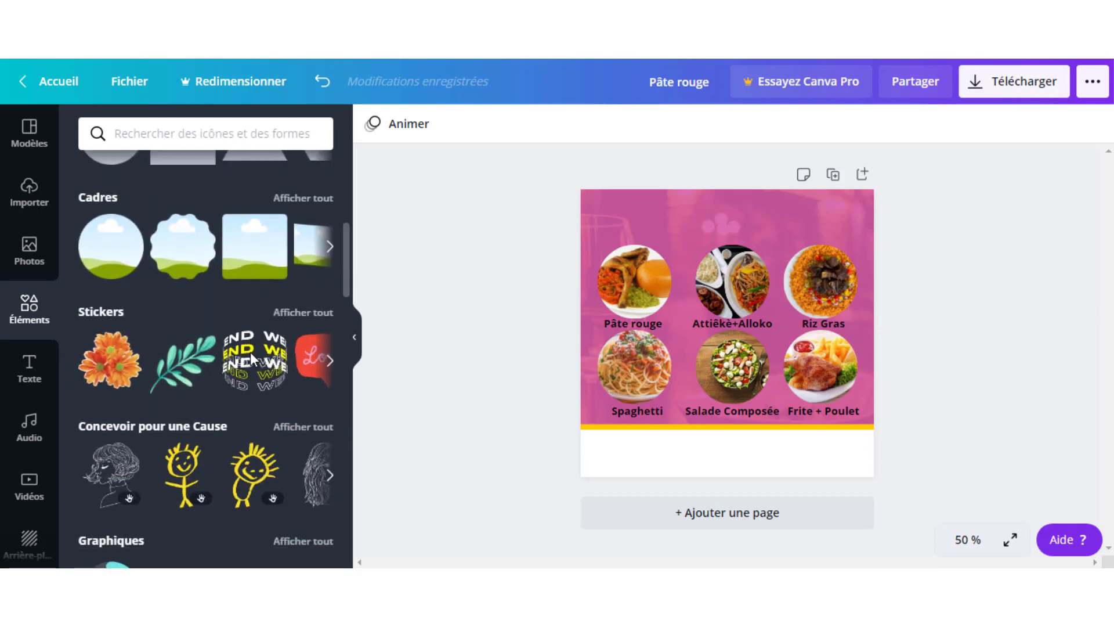
pyautogui.scroll(-5, 250, 360)
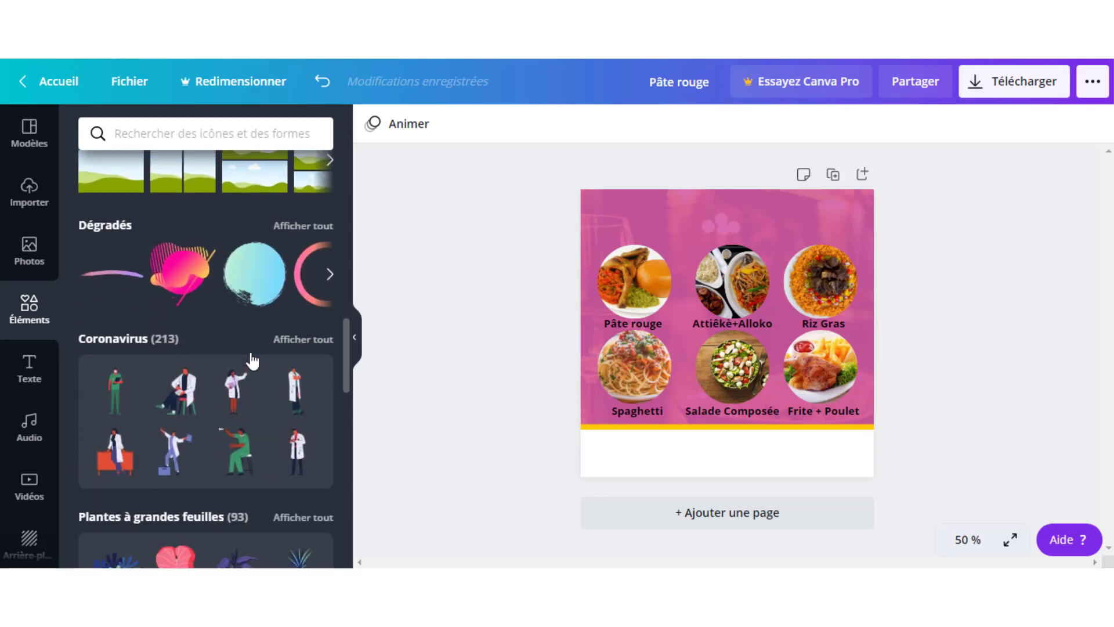
# - Show all Dégradés elements and add the purple gradient rectangle to the design
pyautogui.click(300, 227)
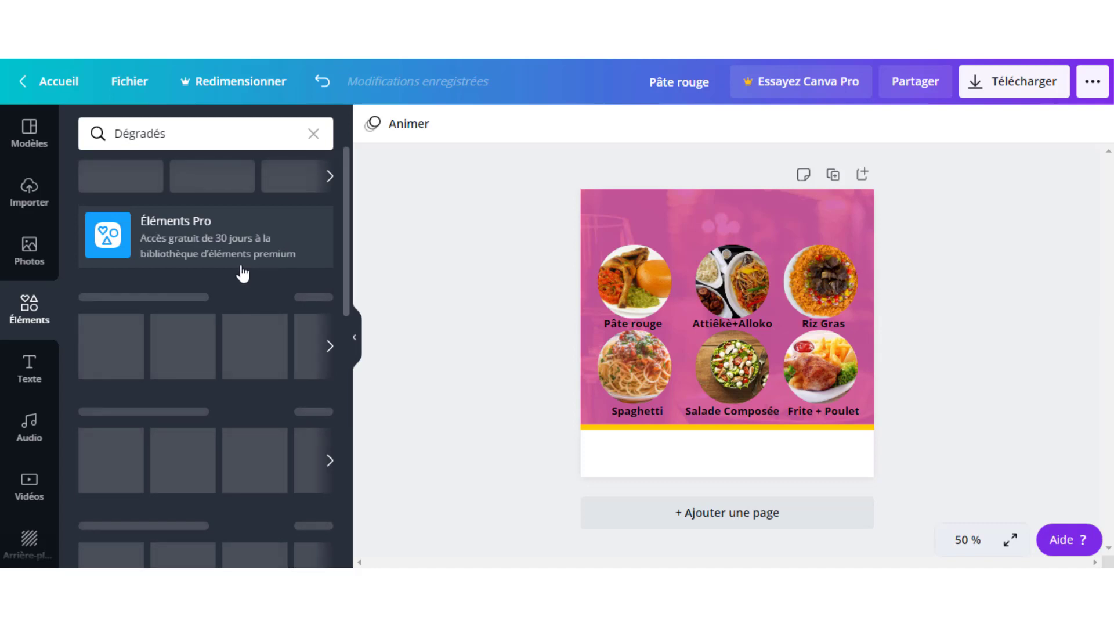
pyautogui.scroll(-8, 238, 278)
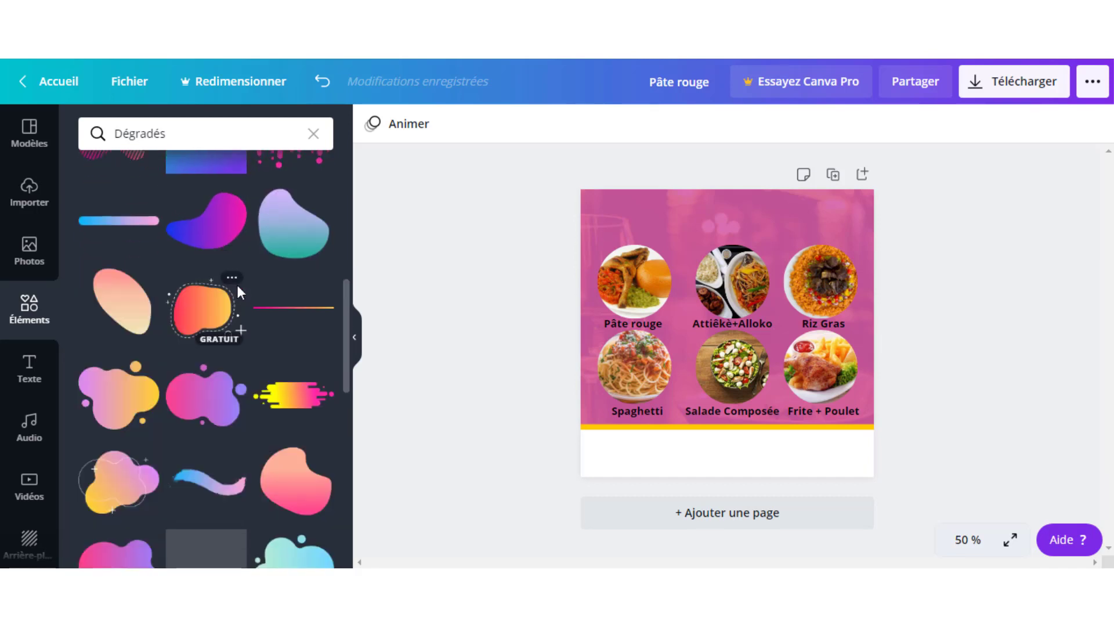
pyautogui.scroll(-4, 238, 288)
pyautogui.scroll(-5, 258, 287)
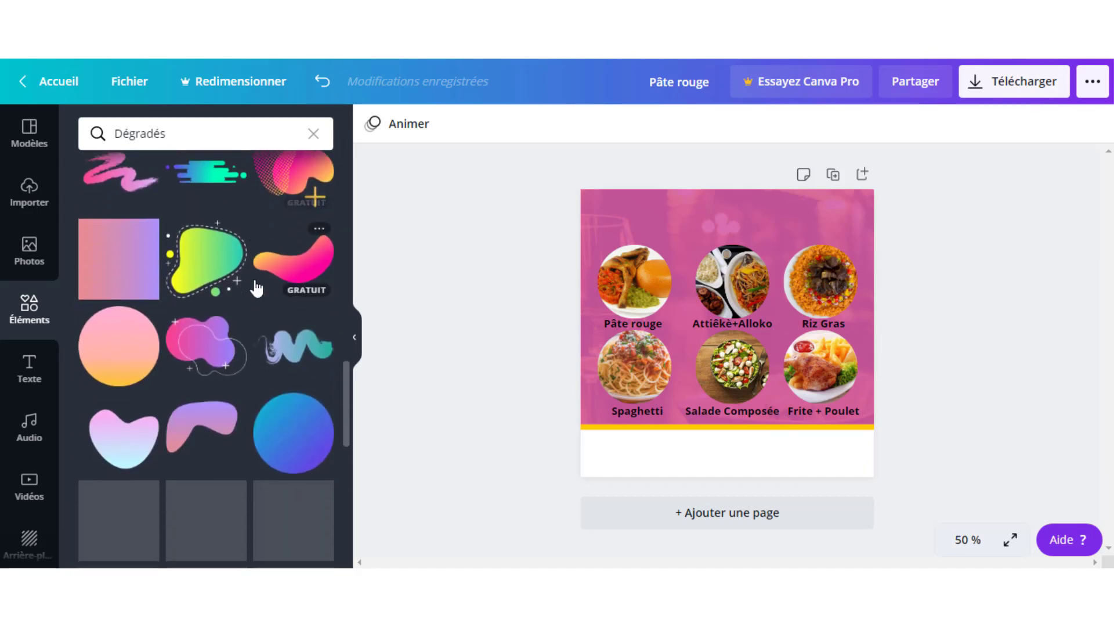
pyautogui.scroll(-3, 256, 288)
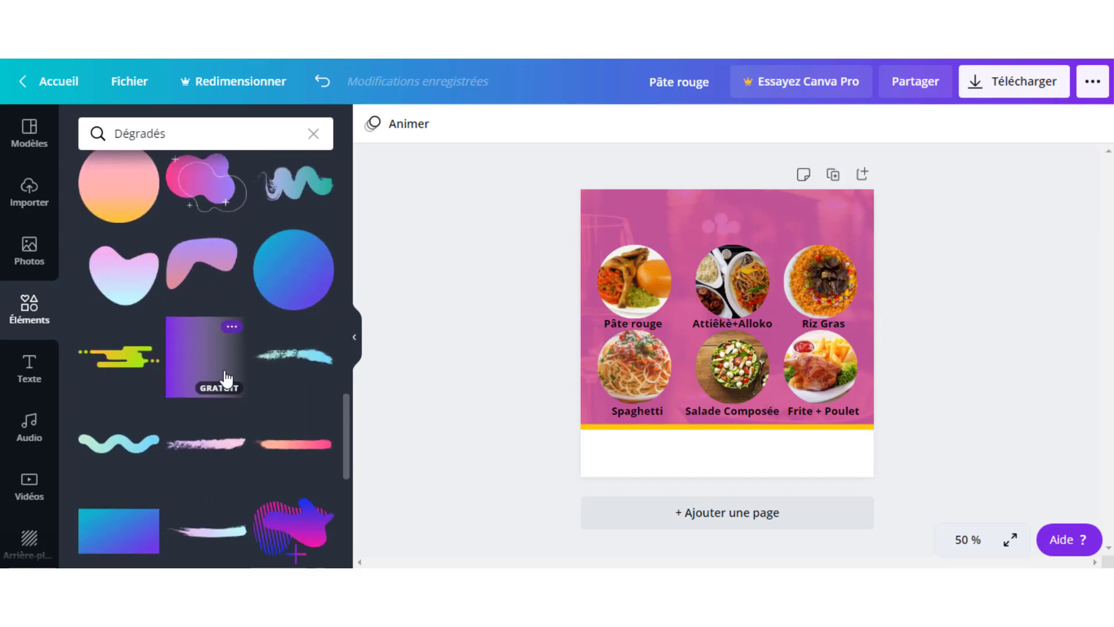
pyautogui.click(204, 354)
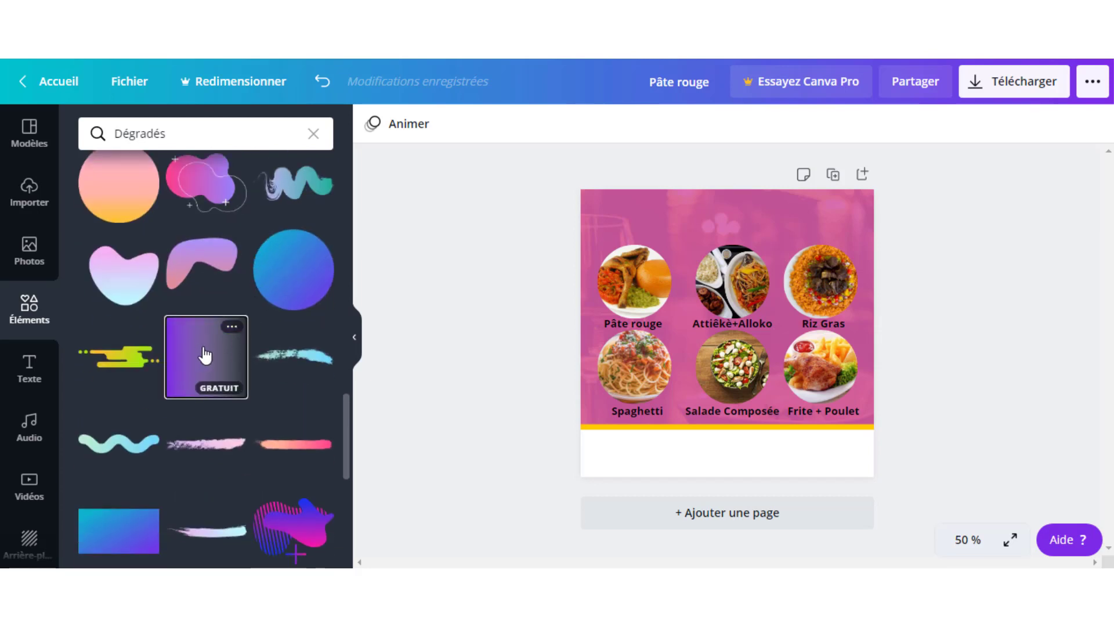
# - Move the gradient up and flip it horizontally
pyautogui.moveTo(687, 340); pyautogui.dragTo(689, 255)
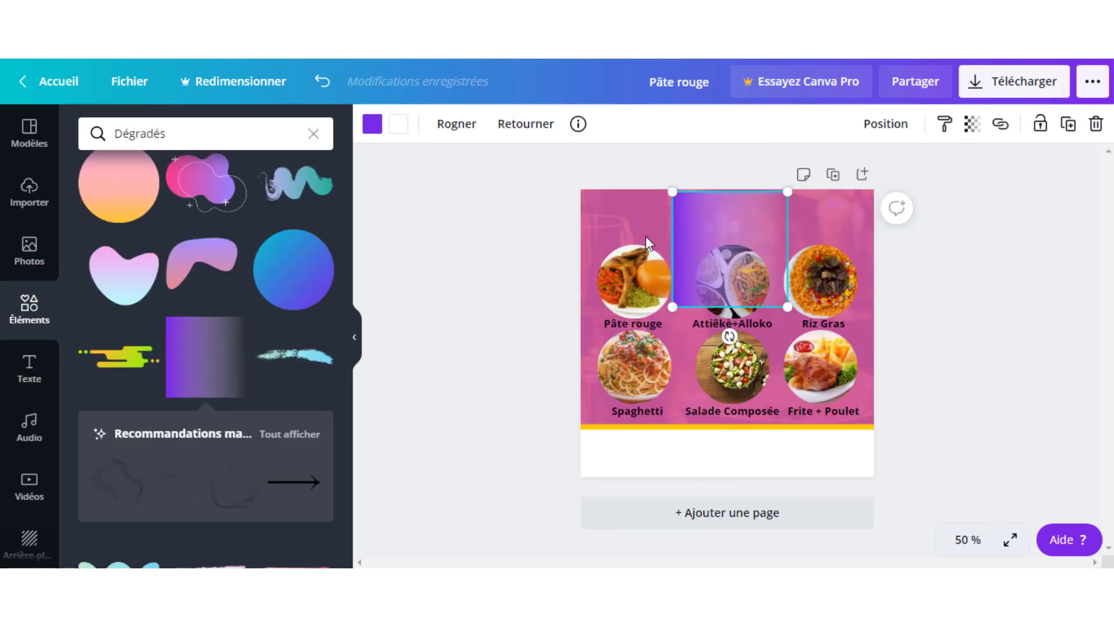
pyautogui.click(530, 137)
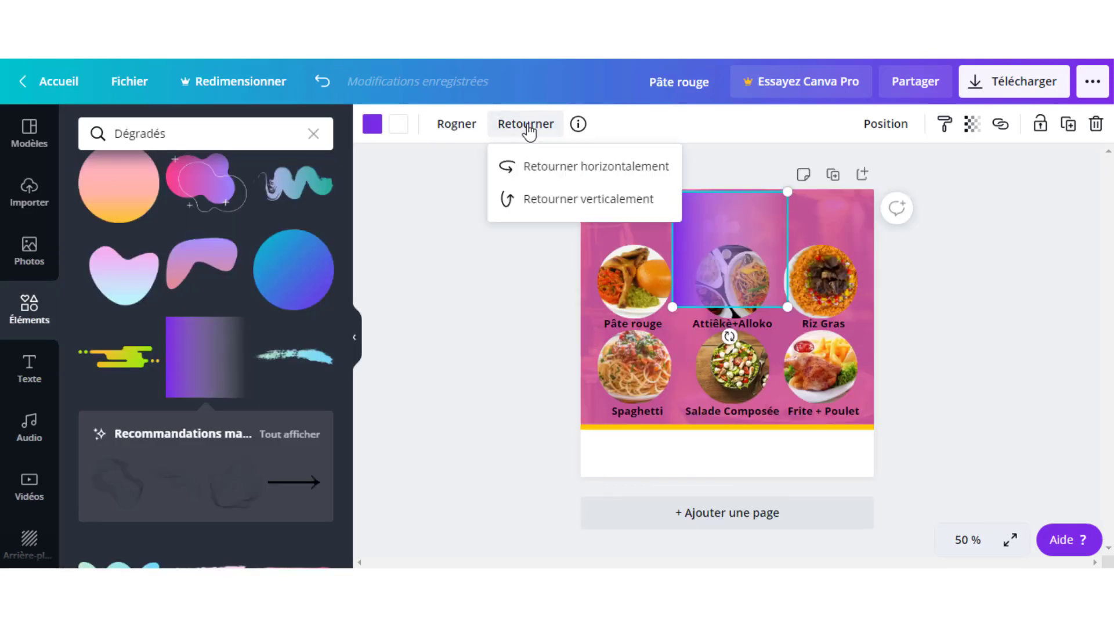
pyautogui.click(556, 168)
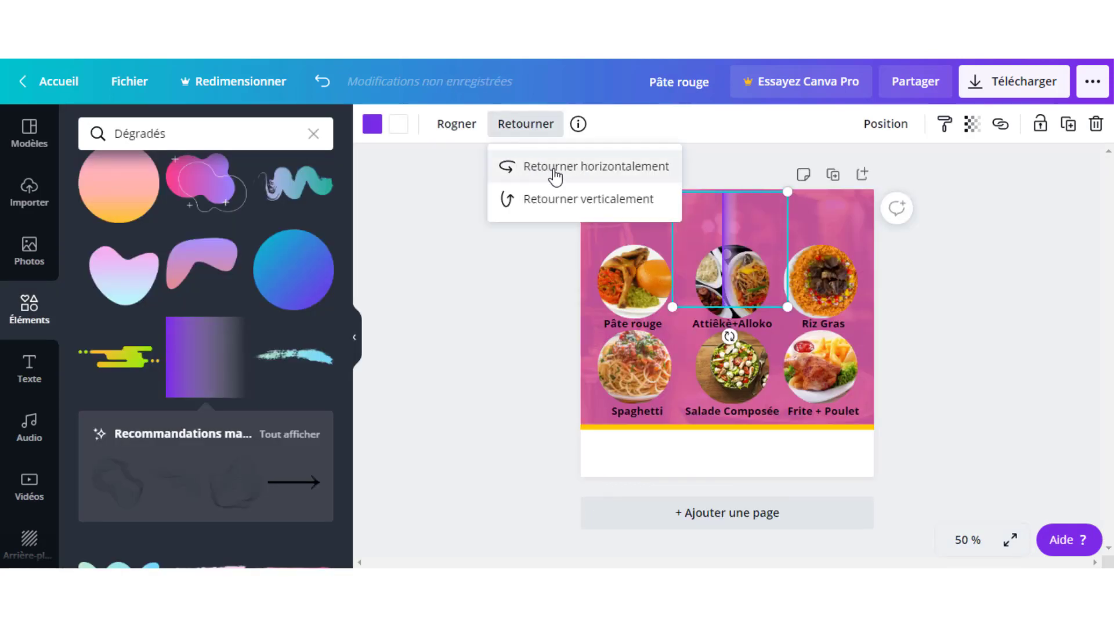
pyautogui.click(756, 251)
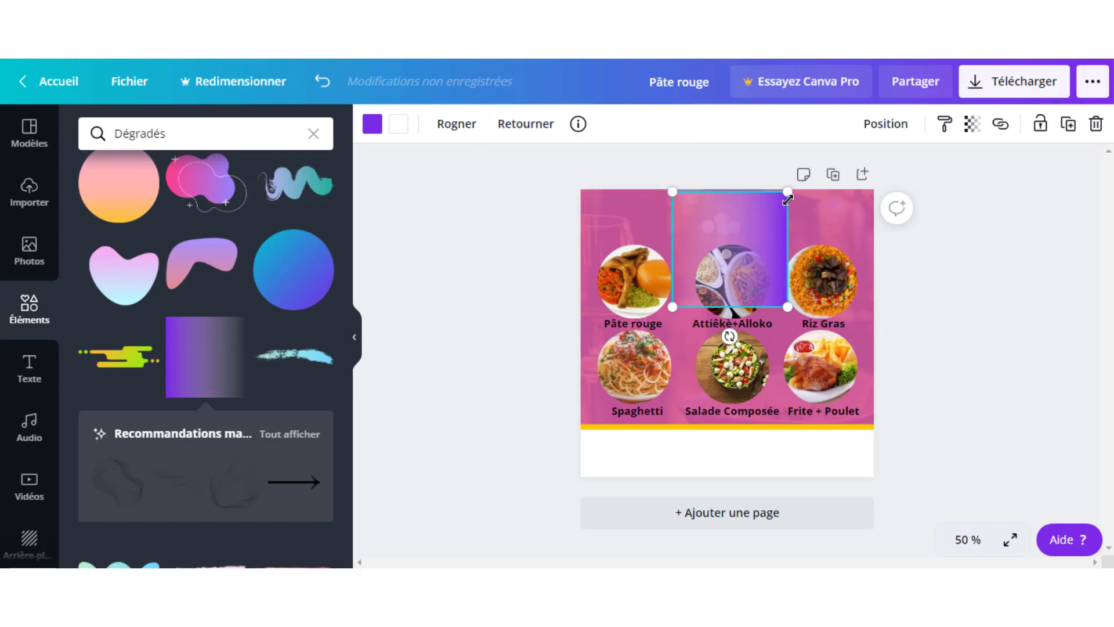
# - Enlarge the gradient over the page and move it up into a top header band
pyautogui.moveTo(787, 199); pyautogui.dragTo(954, 172)
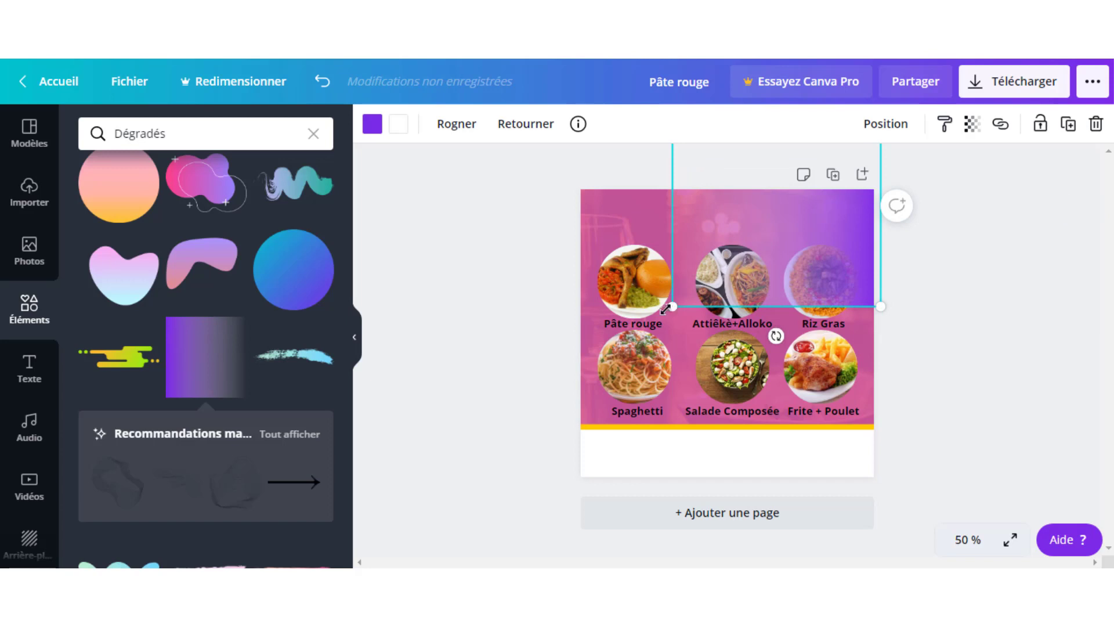
pyautogui.moveTo(666, 308); pyautogui.dragTo(521, 334)
pyautogui.moveTo(592, 348); pyautogui.dragTo(592, 349)
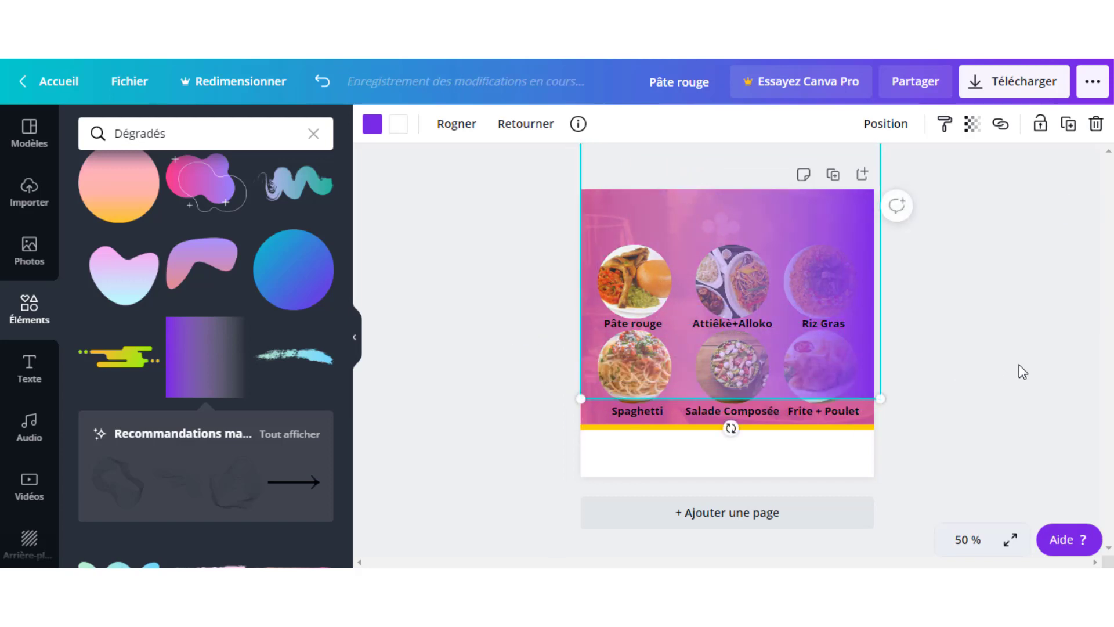
pyautogui.moveTo(724, 241); pyautogui.dragTo(718, 73)
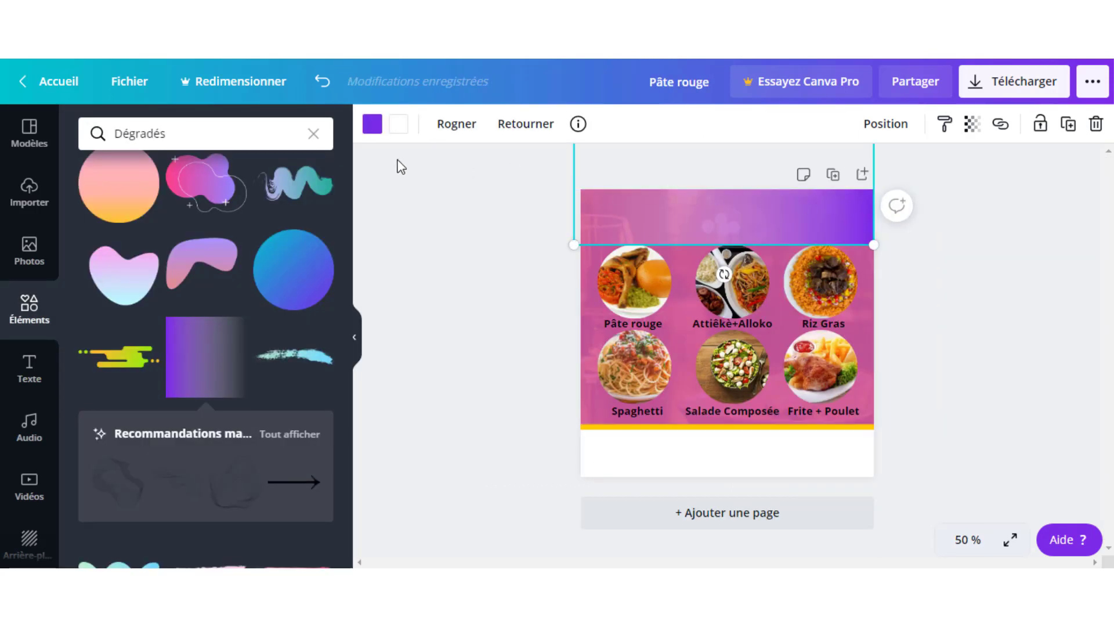
# - Change the gradient's colour from purple to white
pyautogui.click(372, 124)
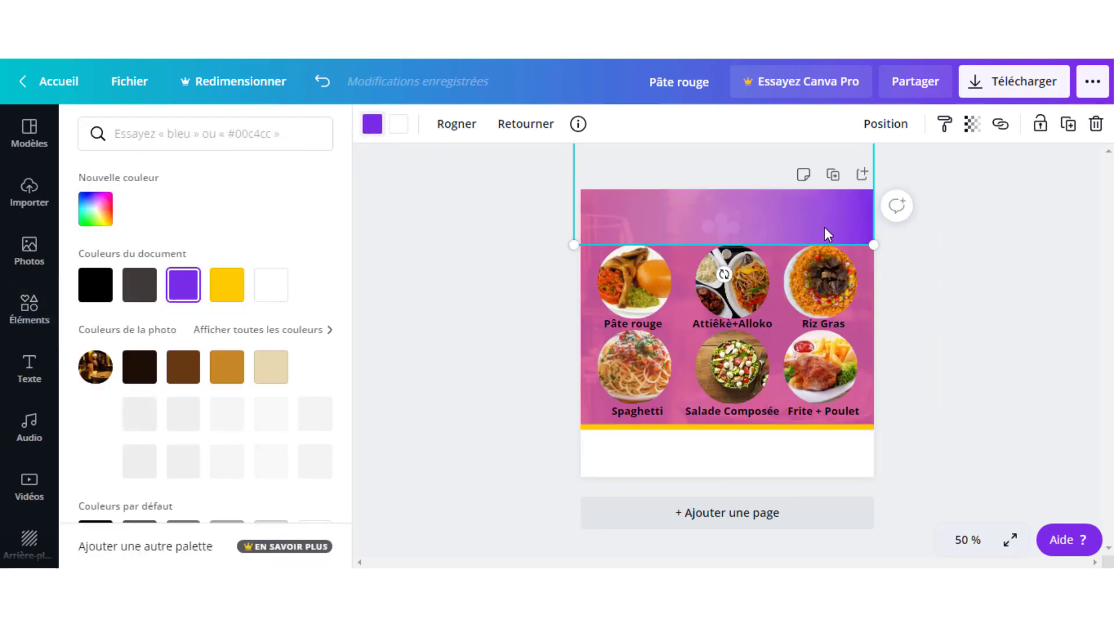
pyautogui.click(271, 285)
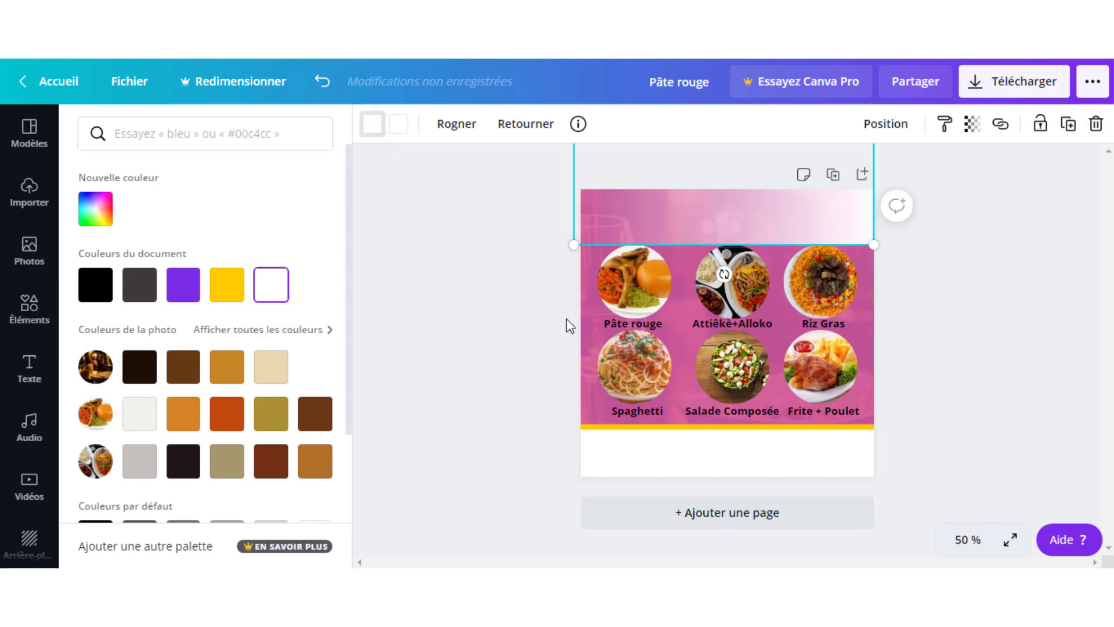
pyautogui.click(981, 353)
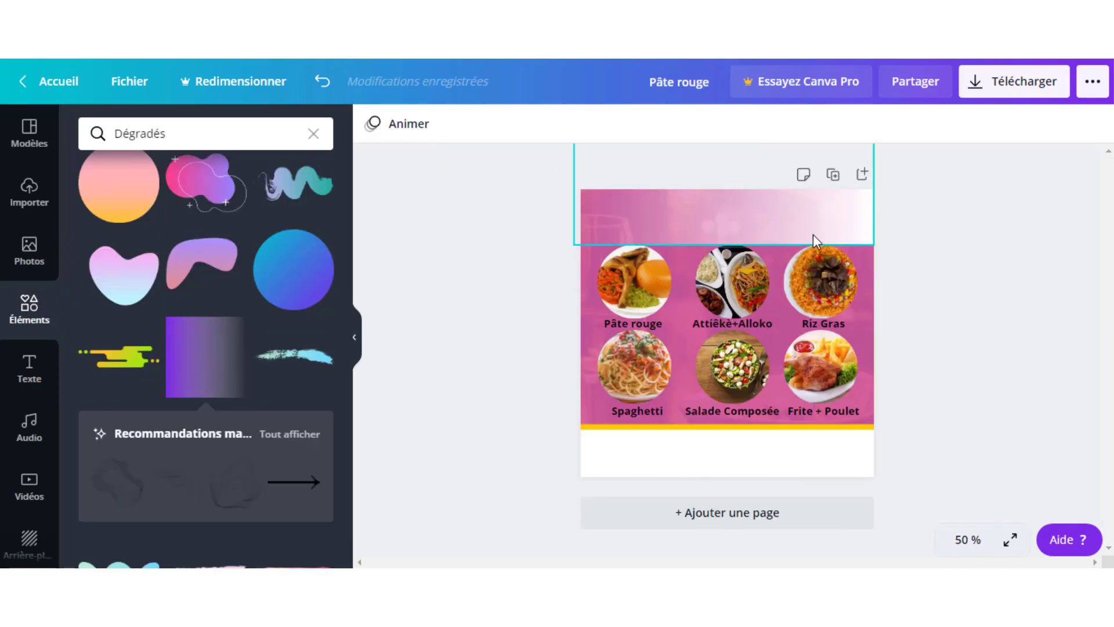
# - Stretch the header gradient wider on both sides using its corner handles
pyautogui.click(857, 241)
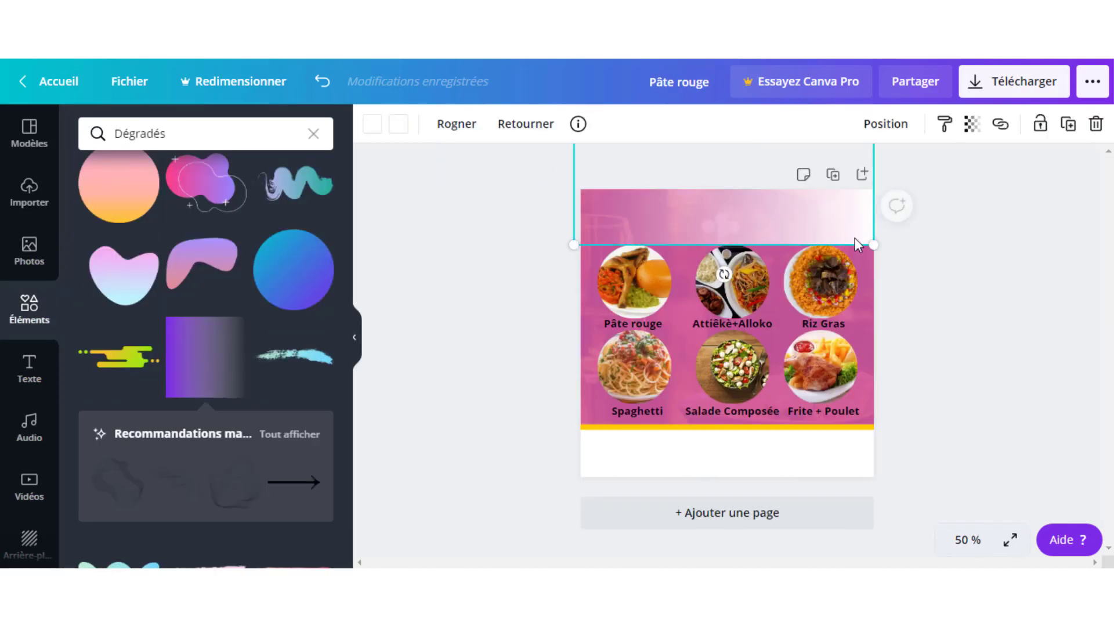
pyautogui.moveTo(874, 246); pyautogui.dragTo(904, 274)
pyautogui.moveTo(574, 272); pyautogui.dragTo(556, 293)
pyautogui.click(952, 411)
# - Move the header gradient up to the top edge of the page
pyautogui.click(763, 239)
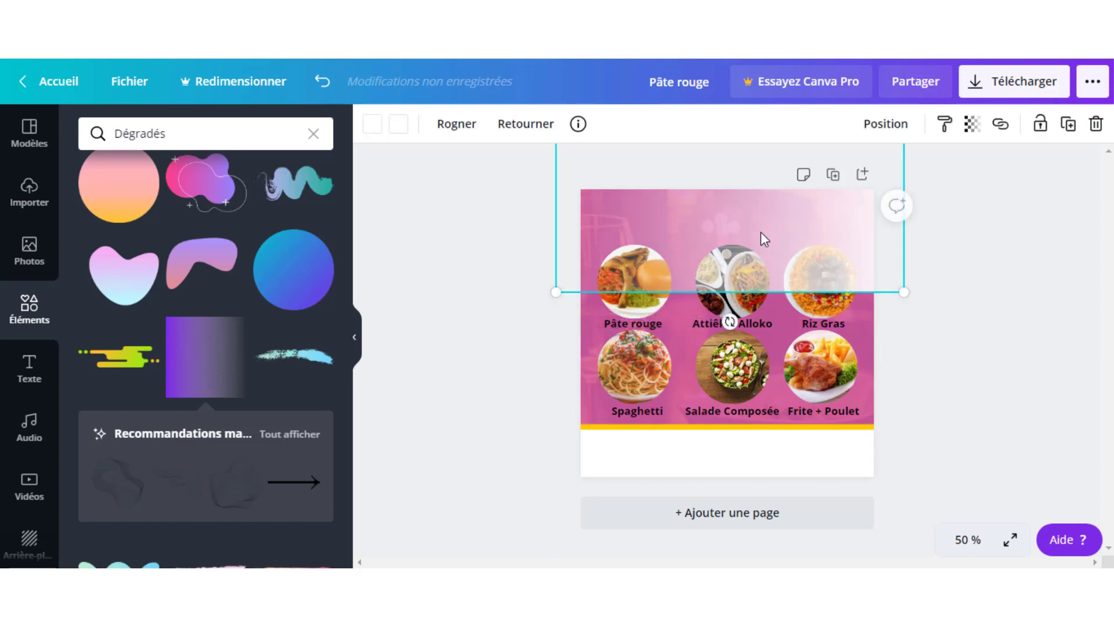
pyautogui.moveTo(763, 239); pyautogui.dragTo(758, 187)
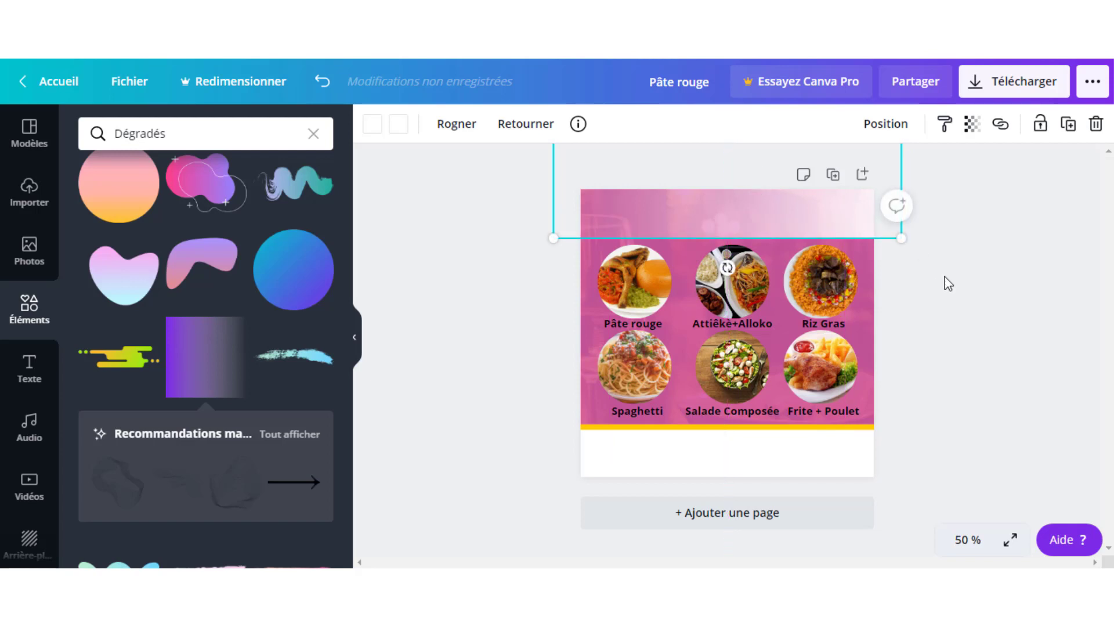
pyautogui.click(956, 287)
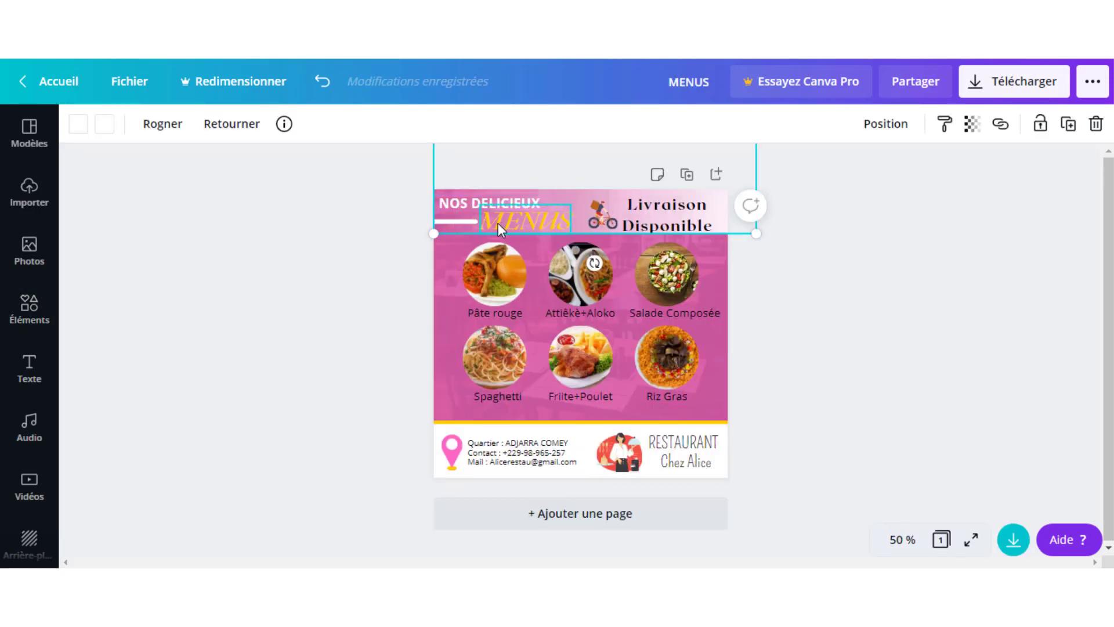
pyautogui.click(368, 254)
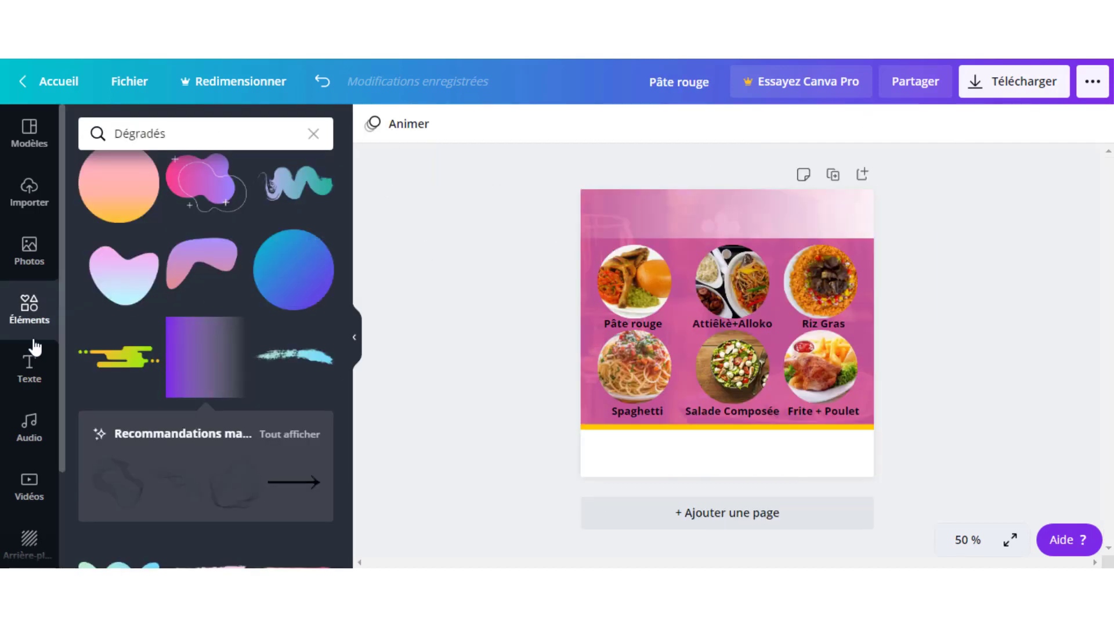
# - Add a 'MENUS' title, move it into the top header band and colour it yellow
pyautogui.click(31, 371)
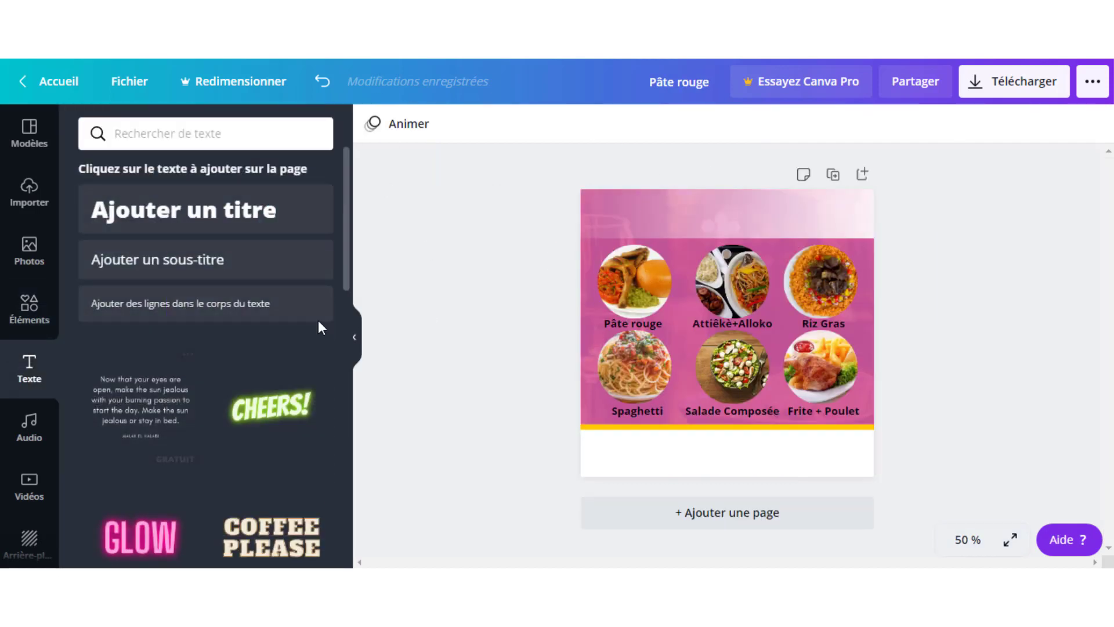
pyautogui.click(193, 224)
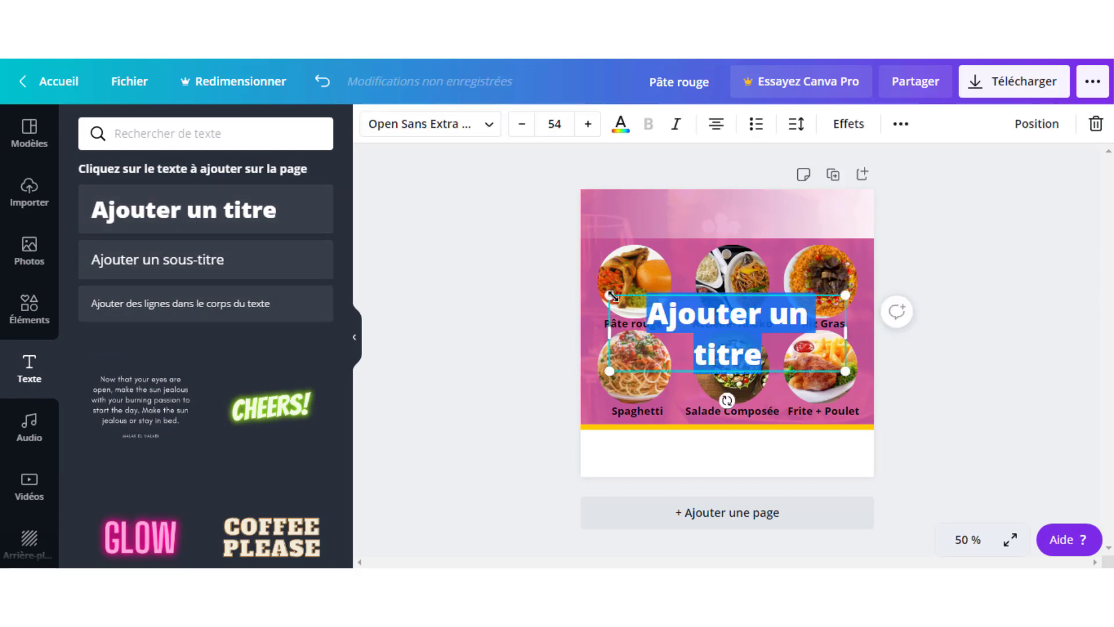
pyautogui.write('MENU')
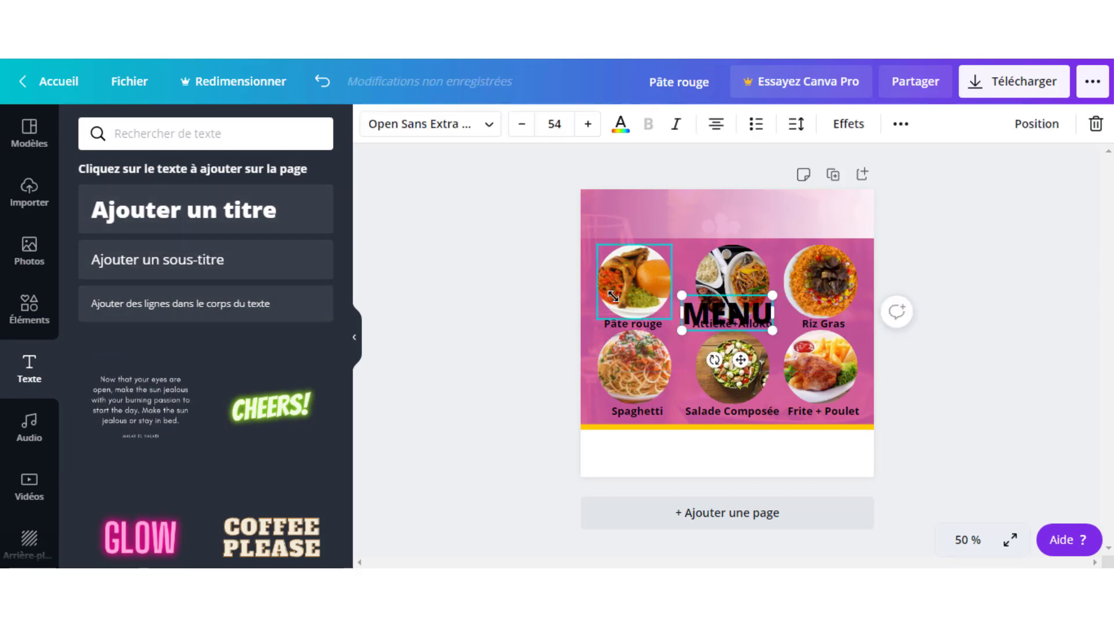
pyautogui.write('S')
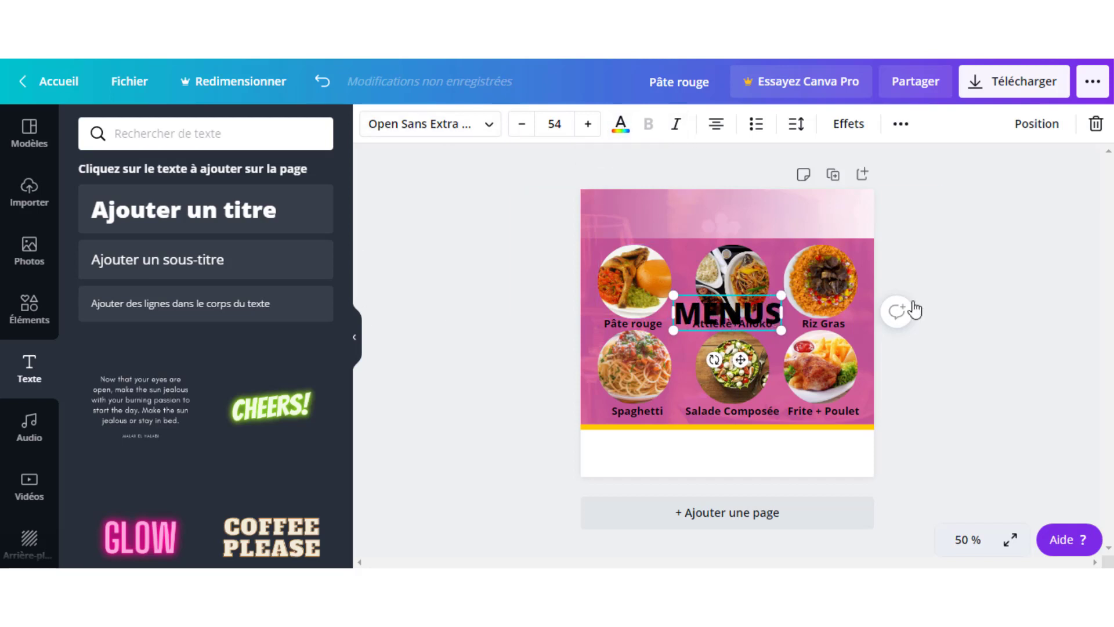
pyautogui.click(923, 316)
pyautogui.moveTo(714, 321); pyautogui.dragTo(680, 223)
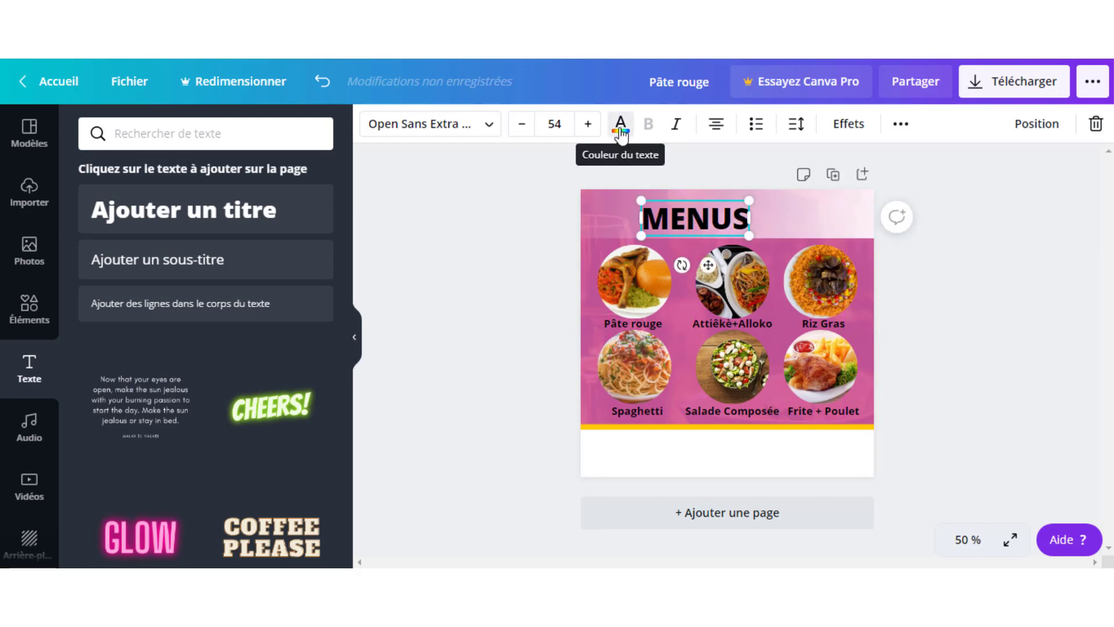
pyautogui.click(621, 129)
pyautogui.click(183, 287)
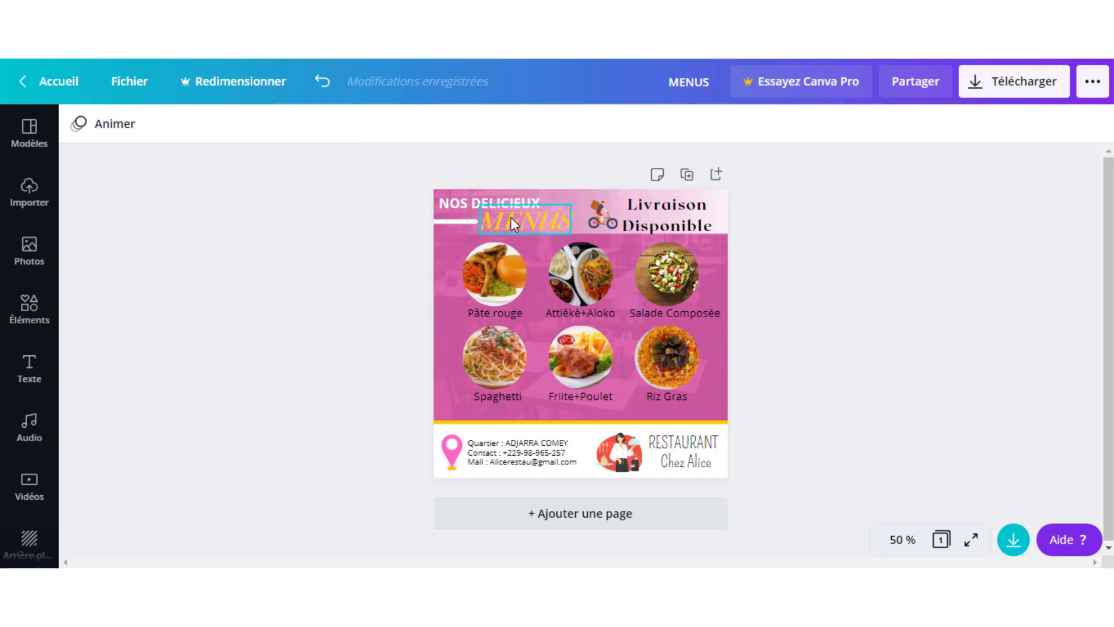
# - Set MENUS in RoxboroughCF, shrink it slightly and nudge it down and left
pyautogui.click(511, 218)
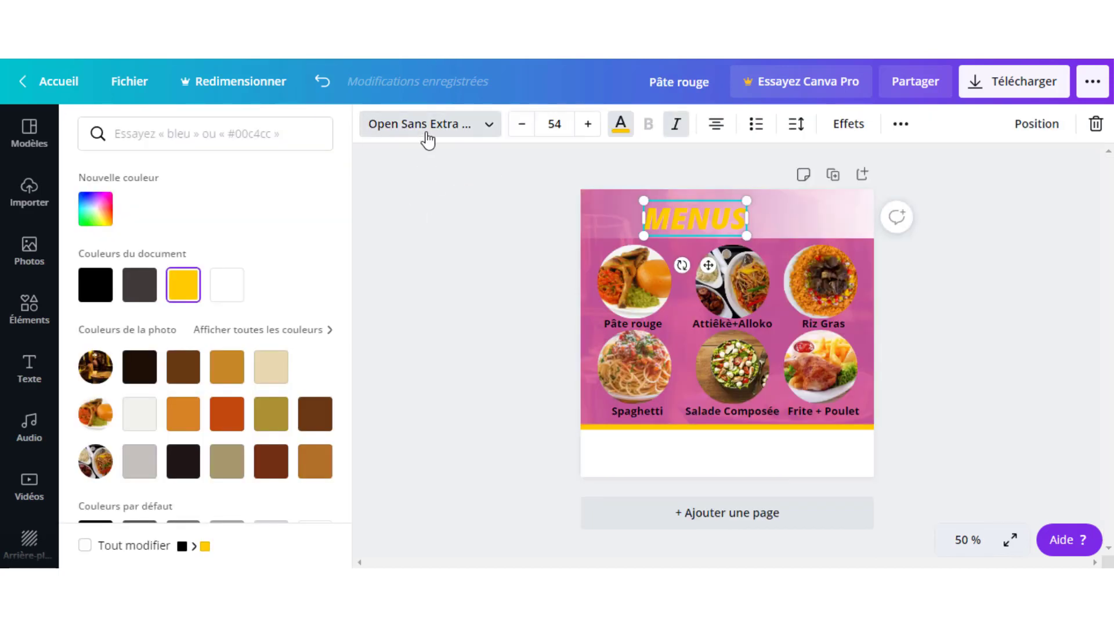
pyautogui.click(427, 139)
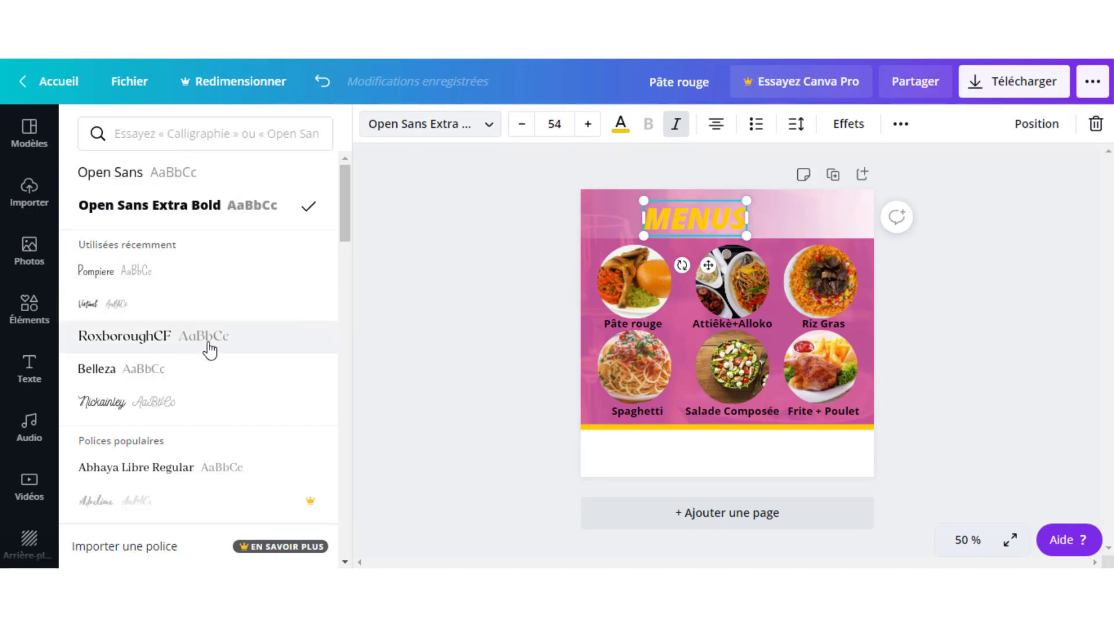
pyautogui.click(149, 338)
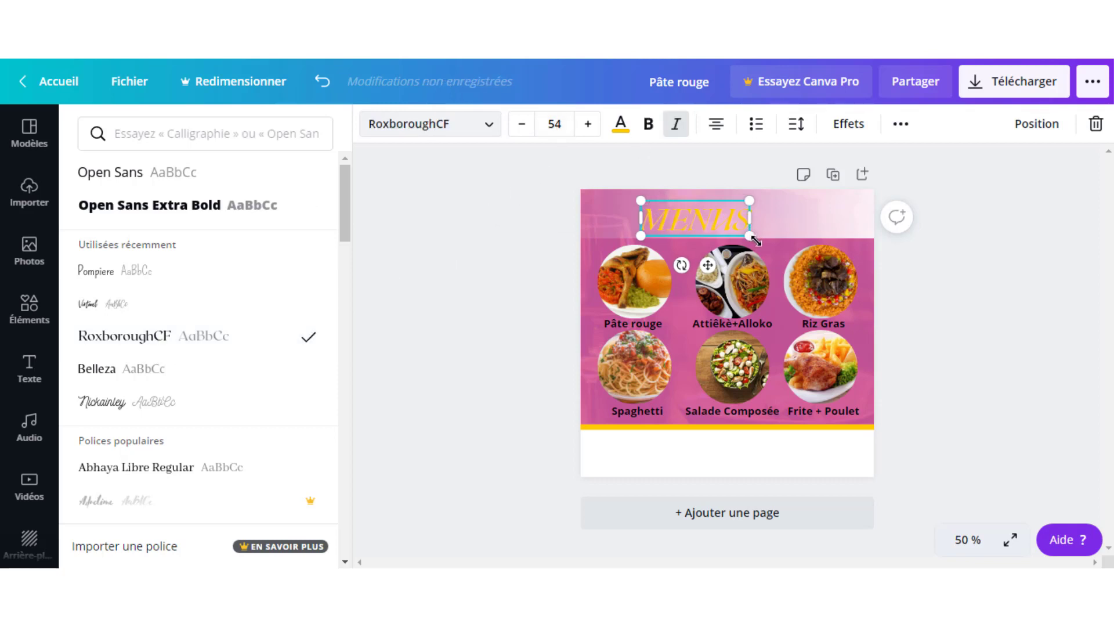
pyautogui.moveTo(755, 239); pyautogui.dragTo(743, 232)
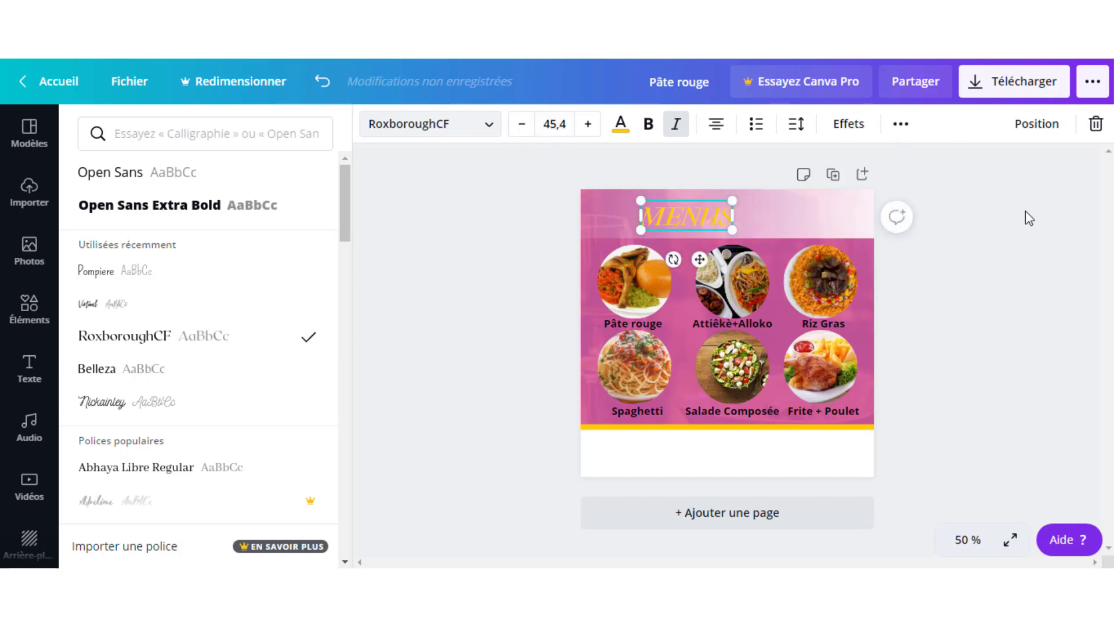
pyautogui.press('Escape')
pyautogui.press('Escape')
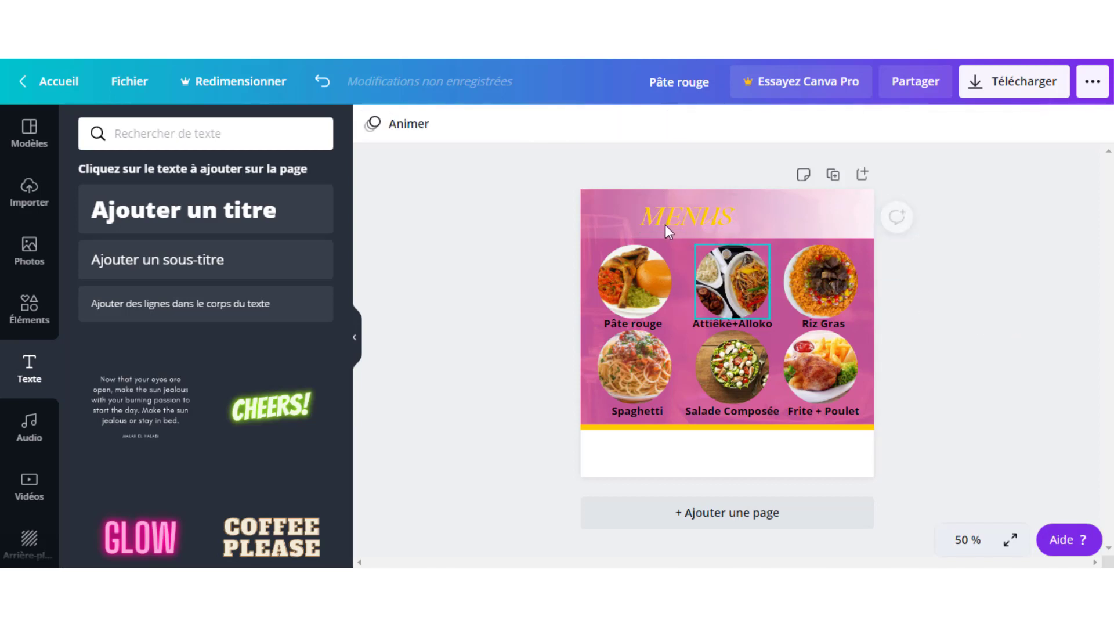
pyautogui.moveTo(656, 218); pyautogui.dragTo(649, 225)
pyautogui.click(930, 290)
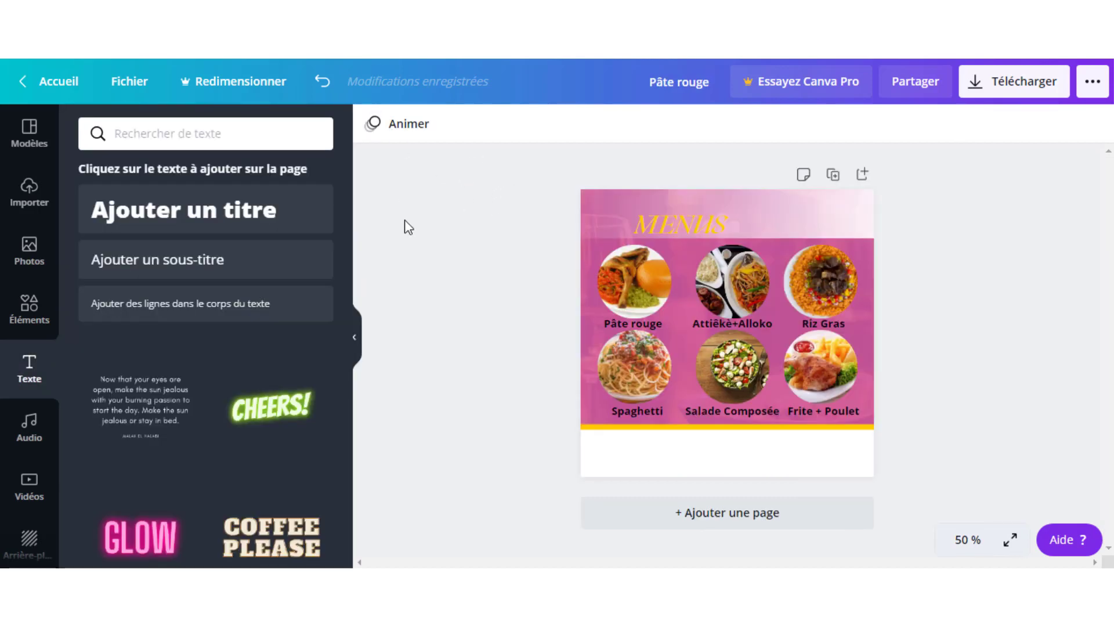
# - Add a solid straight line to the header, shortened to end just before MENUS
pyautogui.click(28, 311)
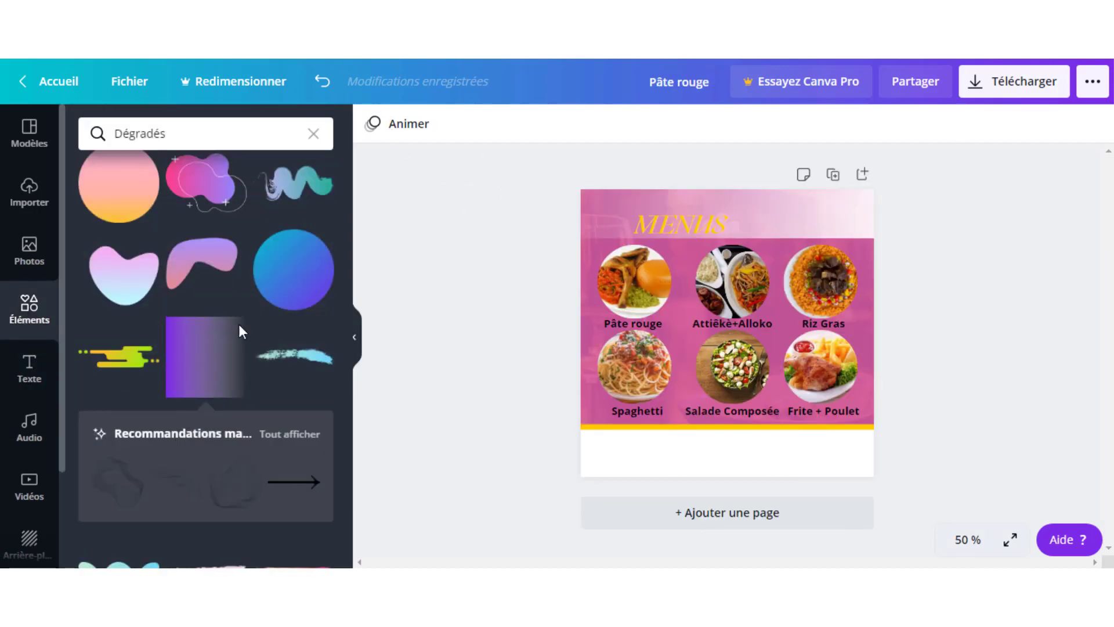
pyautogui.click(314, 132)
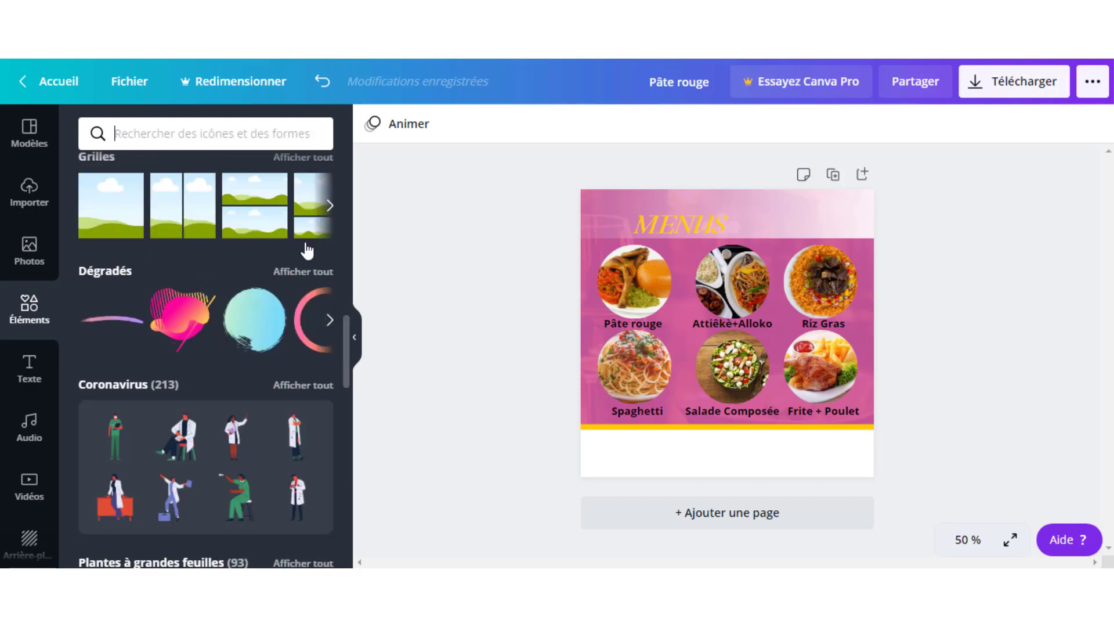
pyautogui.scroll(5, 308, 375)
pyautogui.scroll(6, 308, 375)
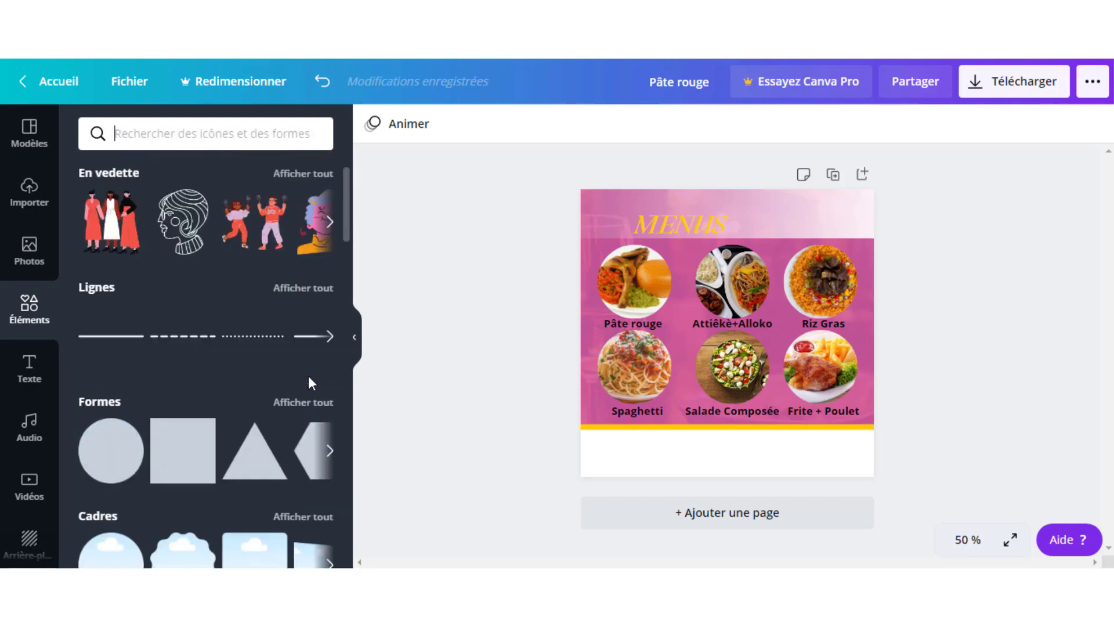
pyautogui.scroll(-2, 224, 416)
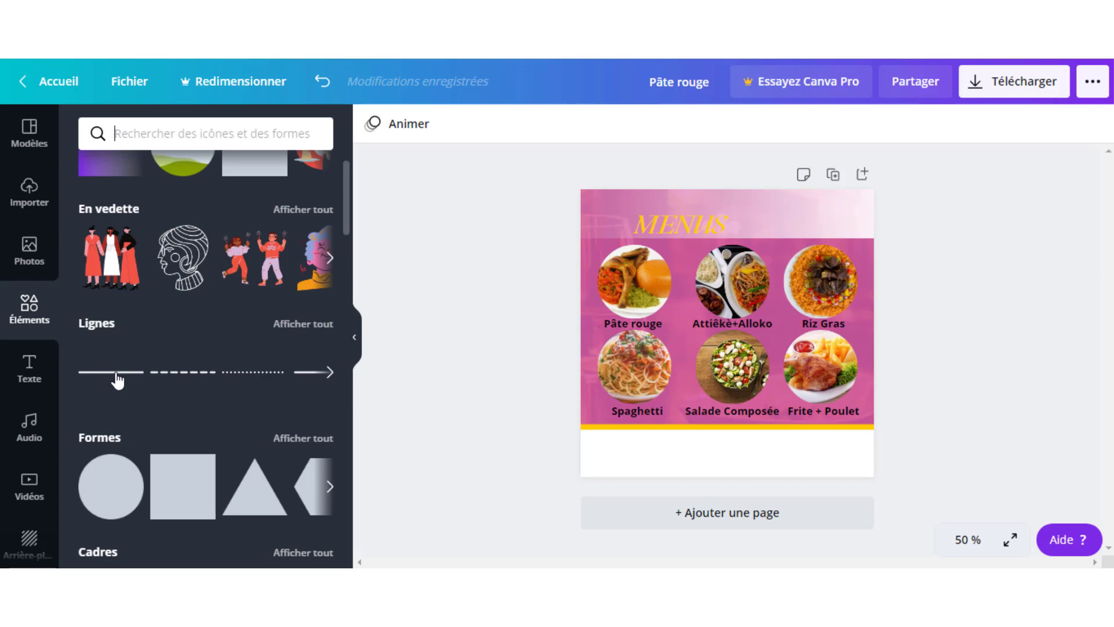
pyautogui.click(118, 376)
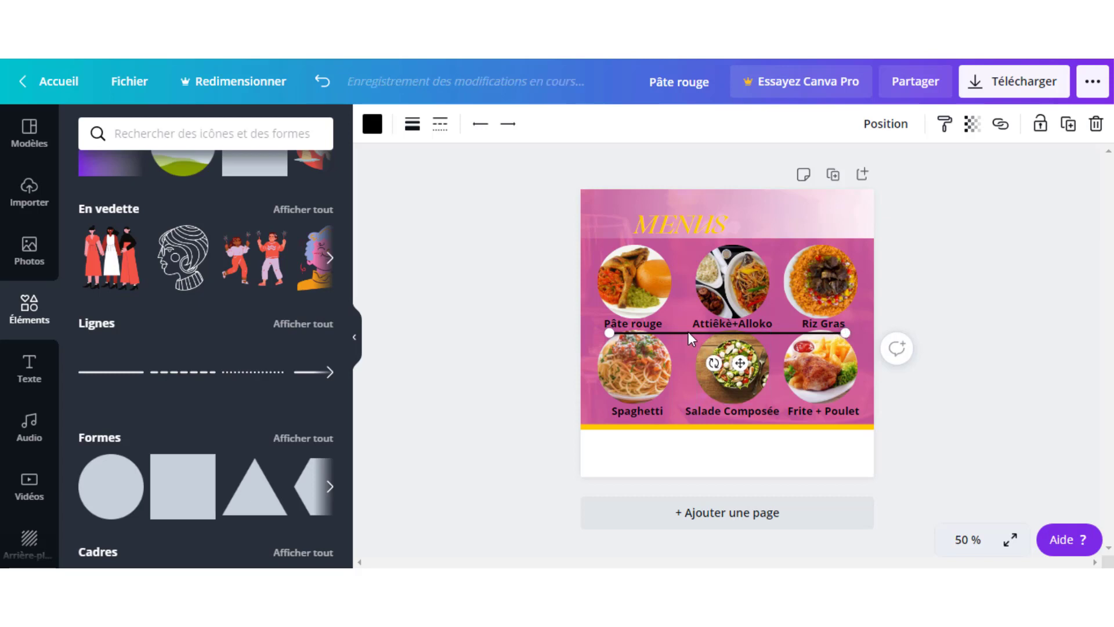
pyautogui.moveTo(688, 332); pyautogui.dragTo(651, 222)
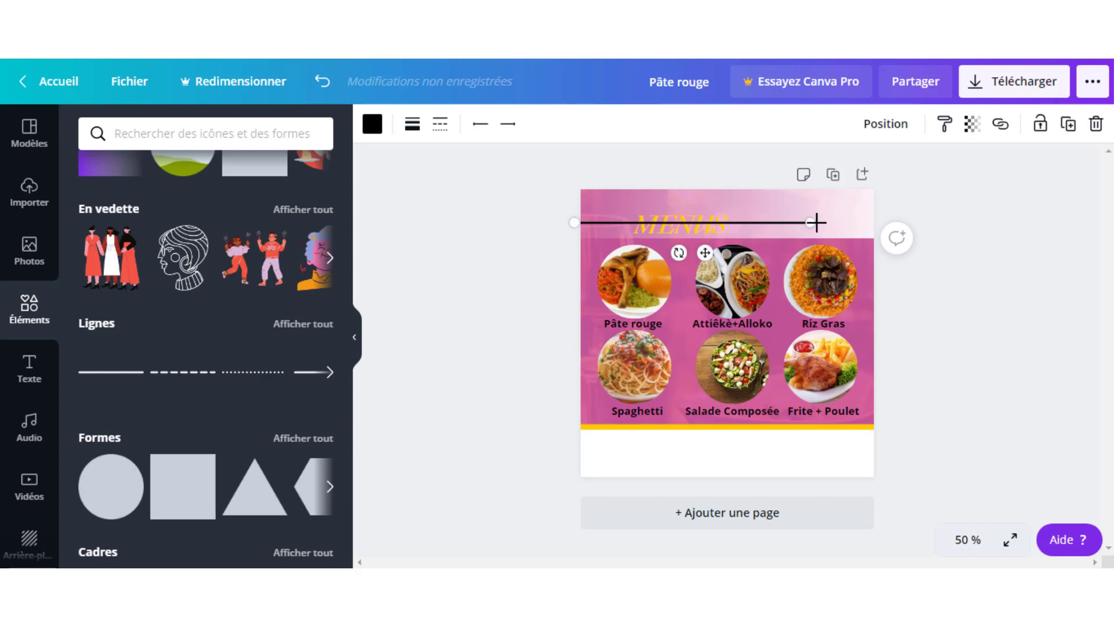
pyautogui.moveTo(816, 223); pyautogui.dragTo(635, 223)
pyautogui.click(970, 262)
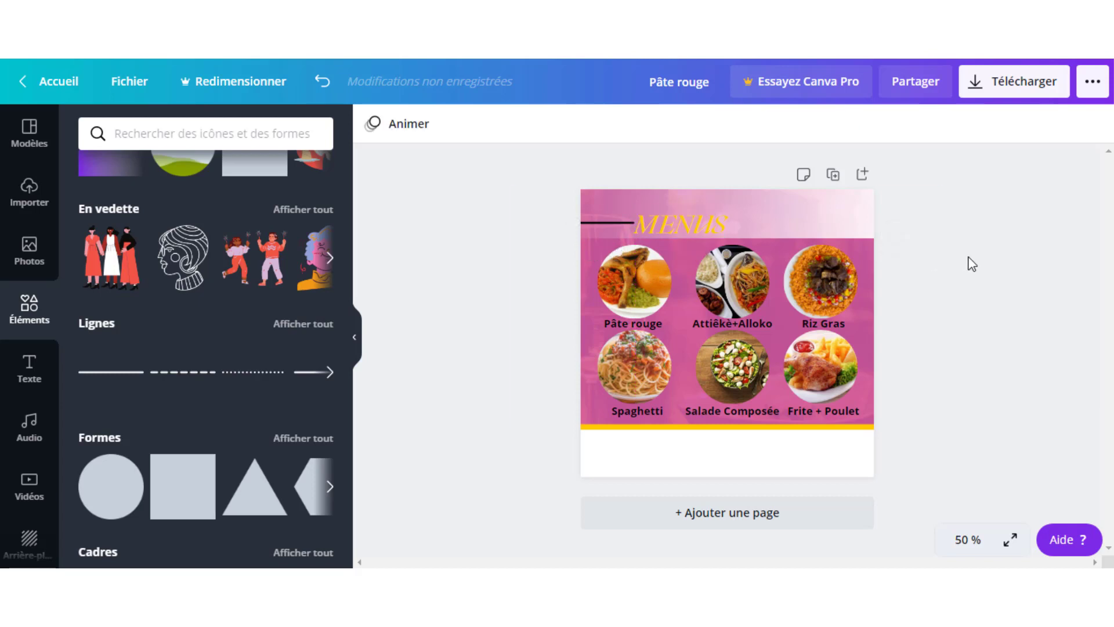
# - Give the short line a thickness of 8 and make it white
pyautogui.click(608, 224)
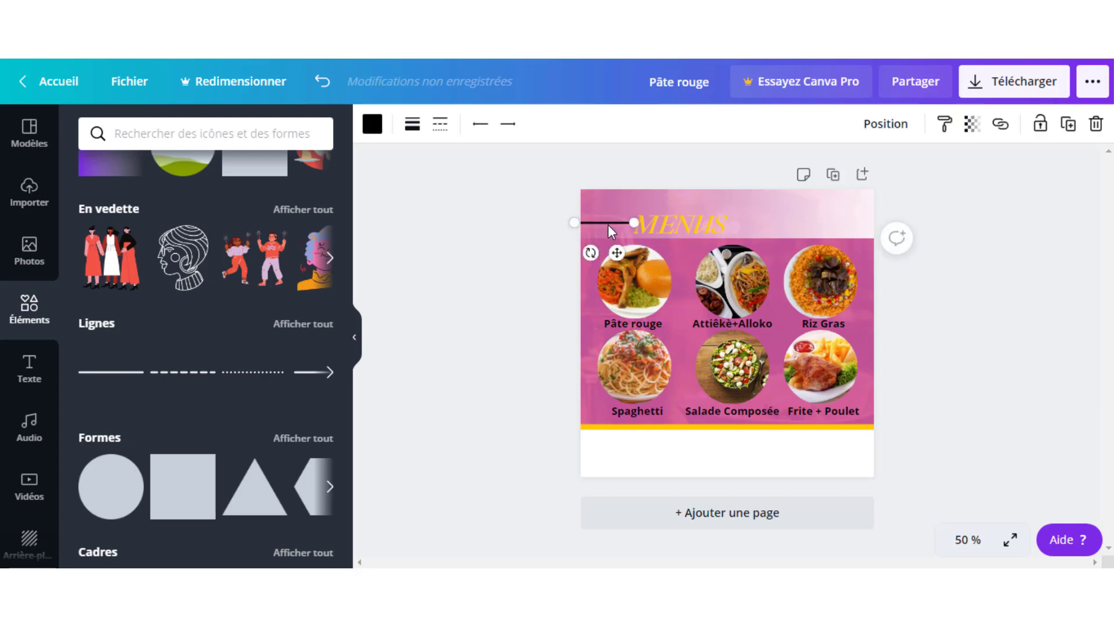
pyautogui.click(413, 129)
pyautogui.moveTo(546, 173); pyautogui.dragTo(554, 181)
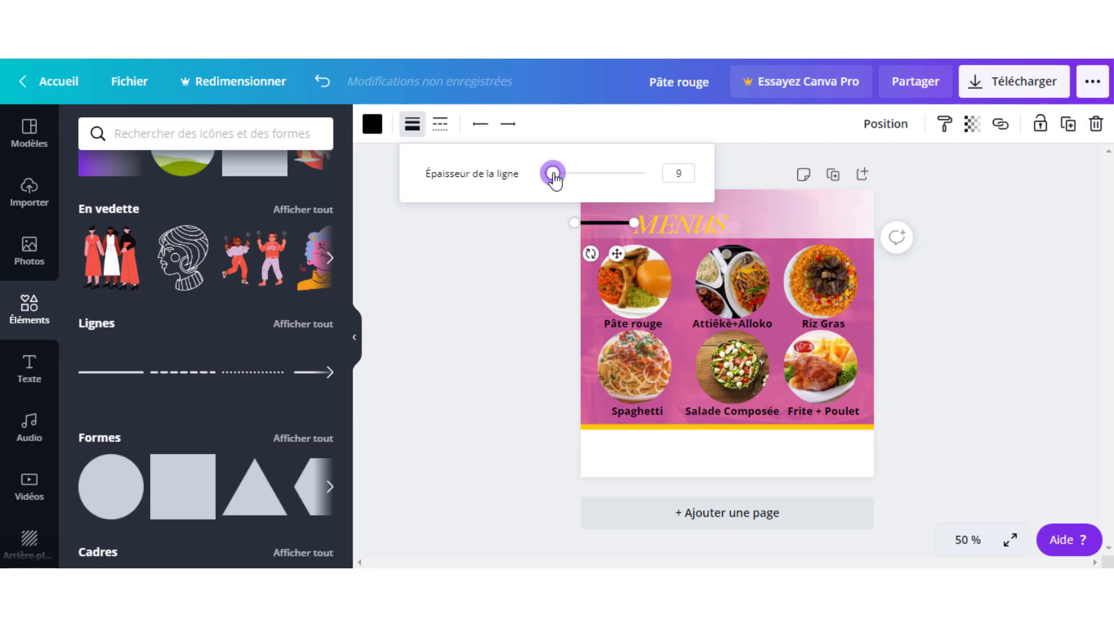
pyautogui.moveTo(556, 180); pyautogui.dragTo(554, 181)
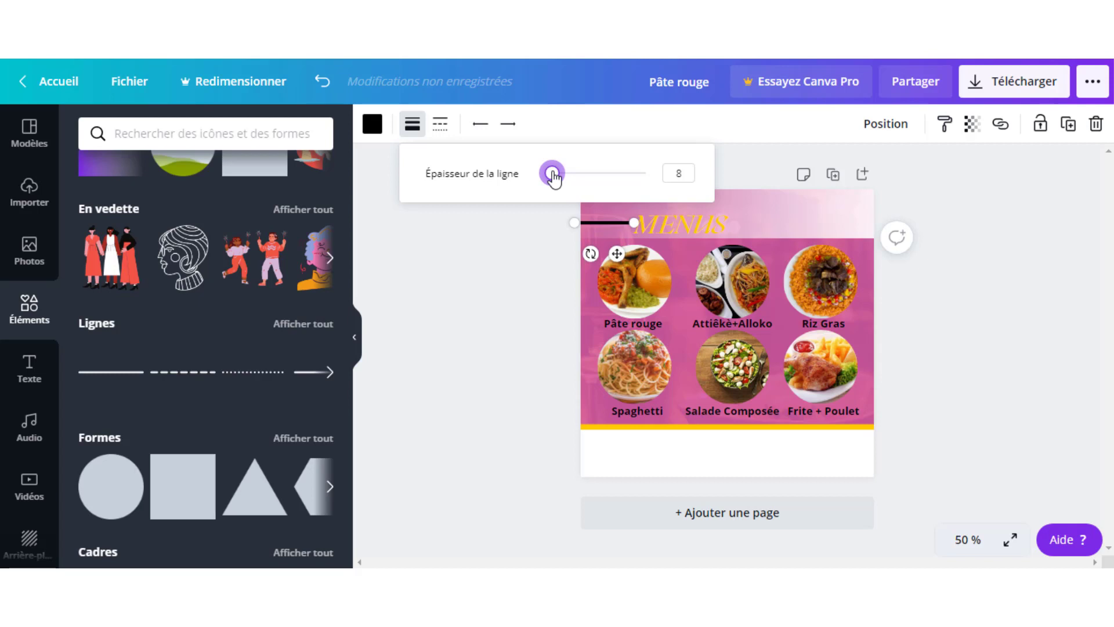
pyautogui.click(506, 311)
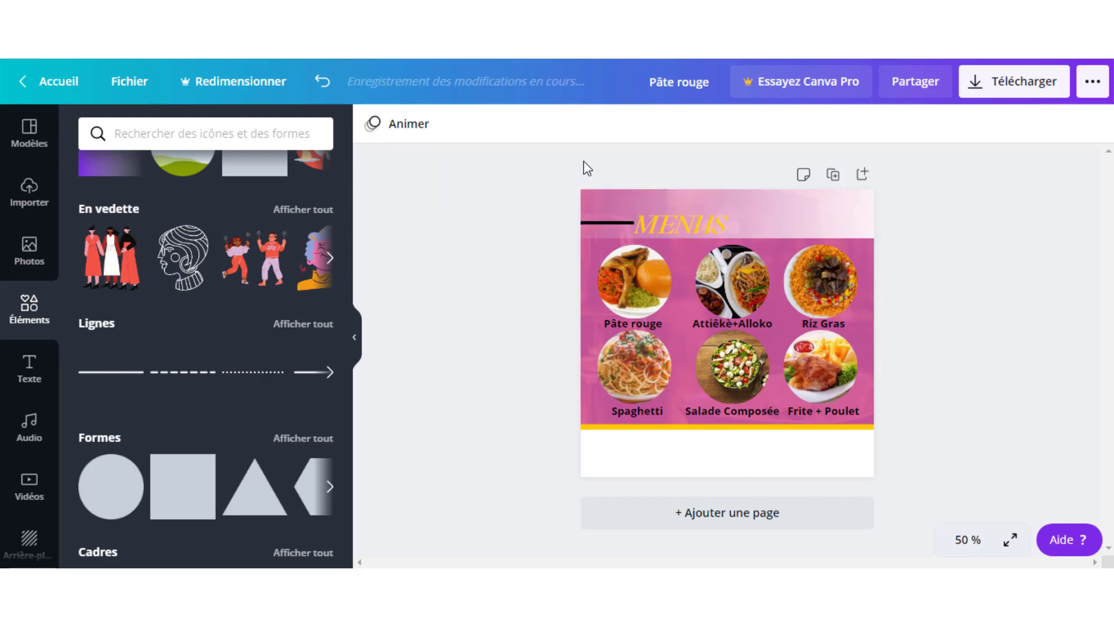
pyautogui.click(607, 225)
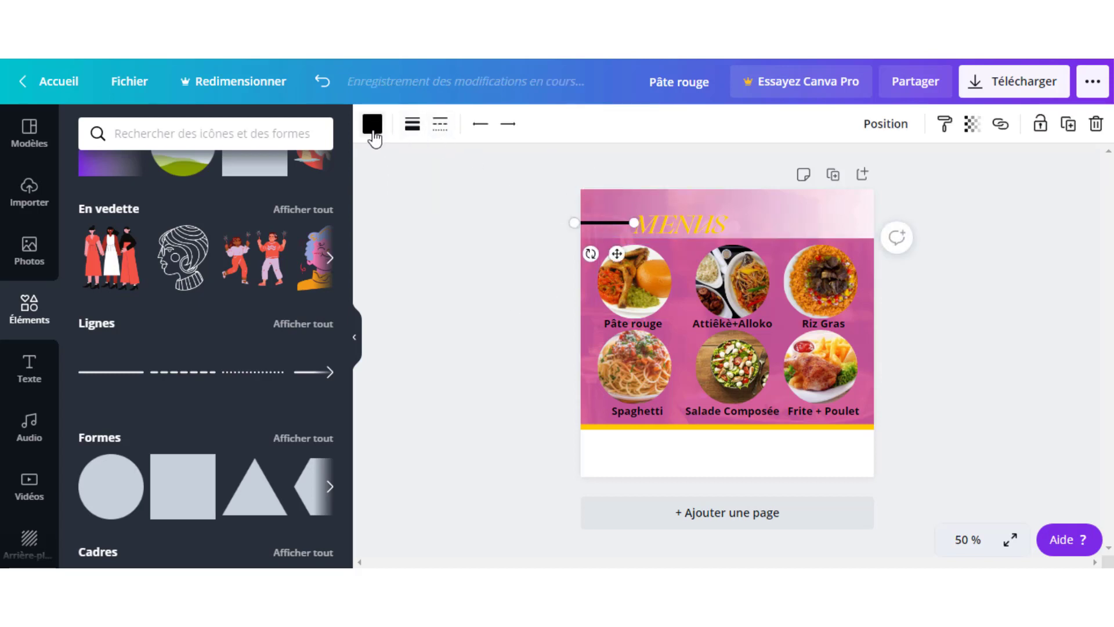
pyautogui.click(373, 132)
pyautogui.click(227, 284)
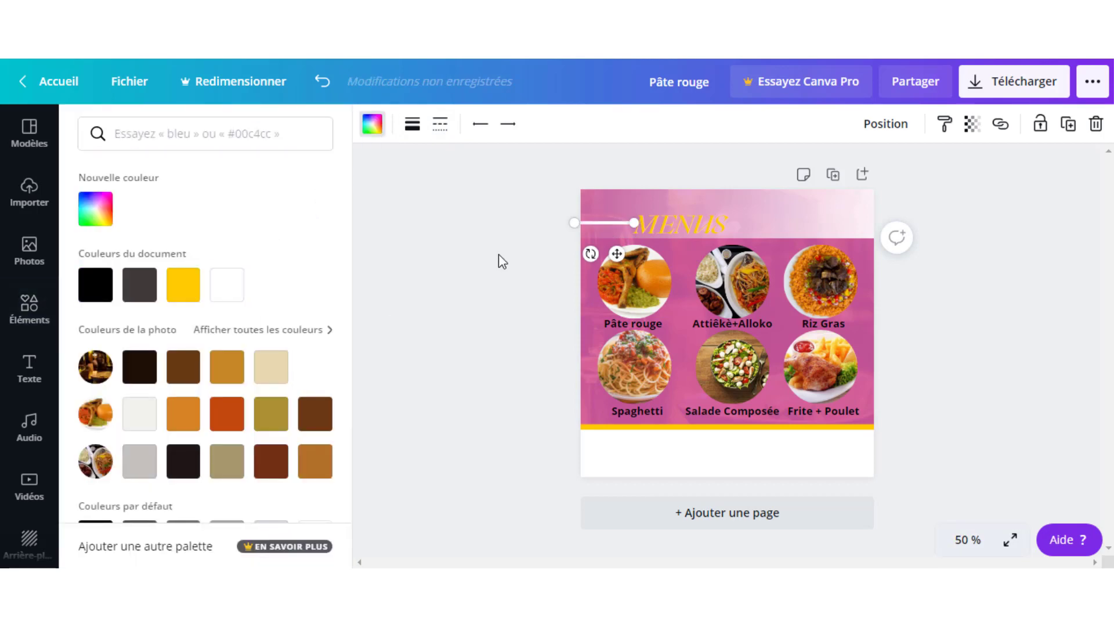
pyautogui.click(500, 259)
pyautogui.click(454, 259)
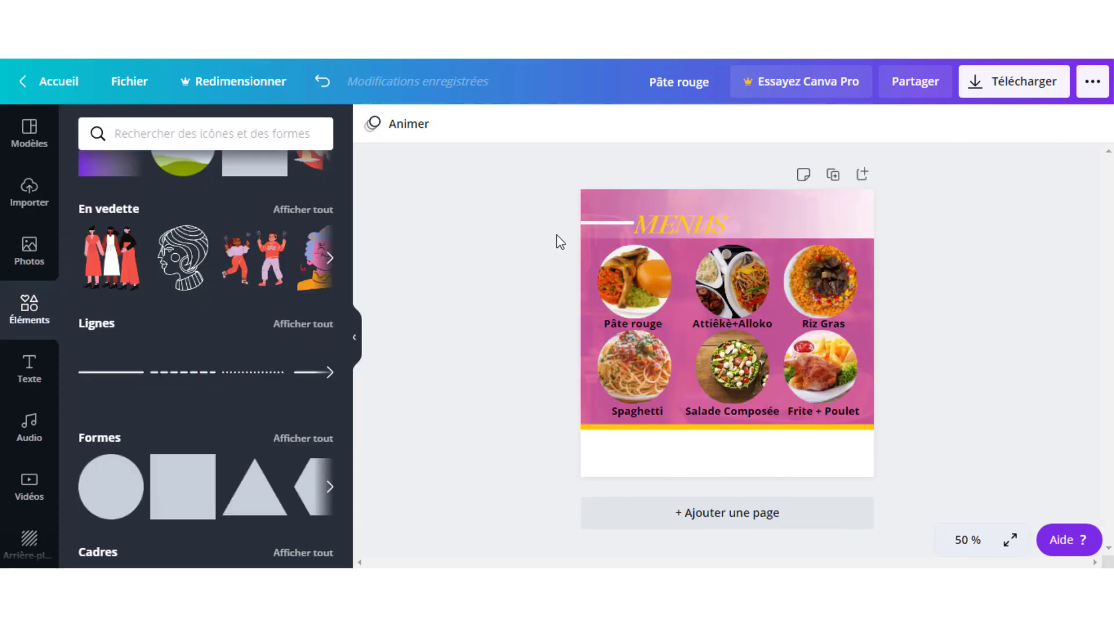
# - Add a subtitle text box reading 'NOS DELICIEUX'
pyautogui.click(23, 377)
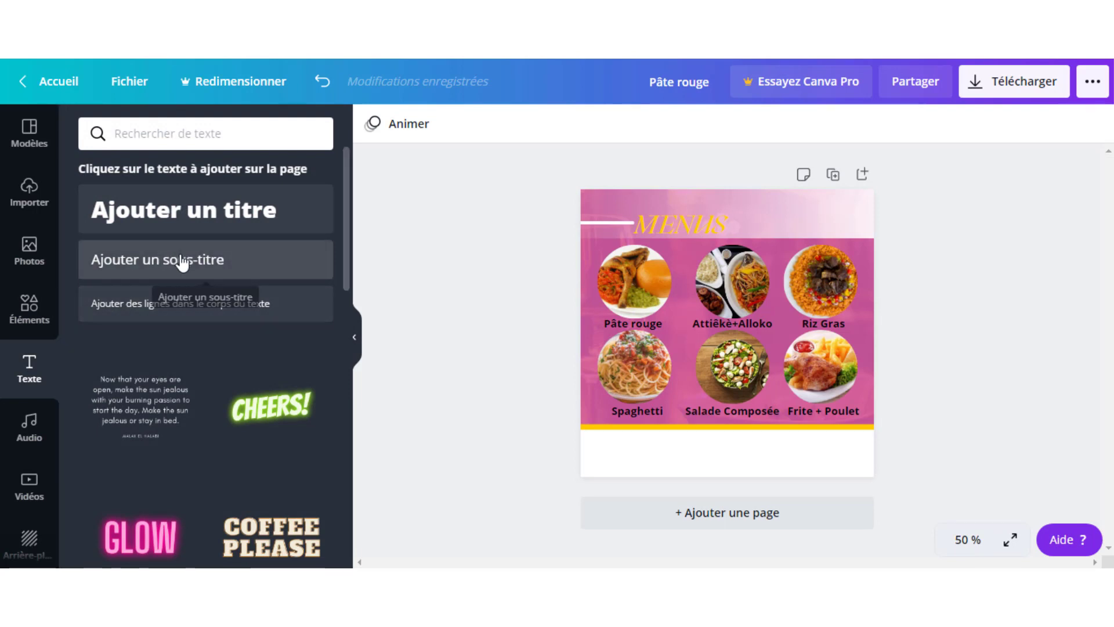
pyautogui.click(181, 261)
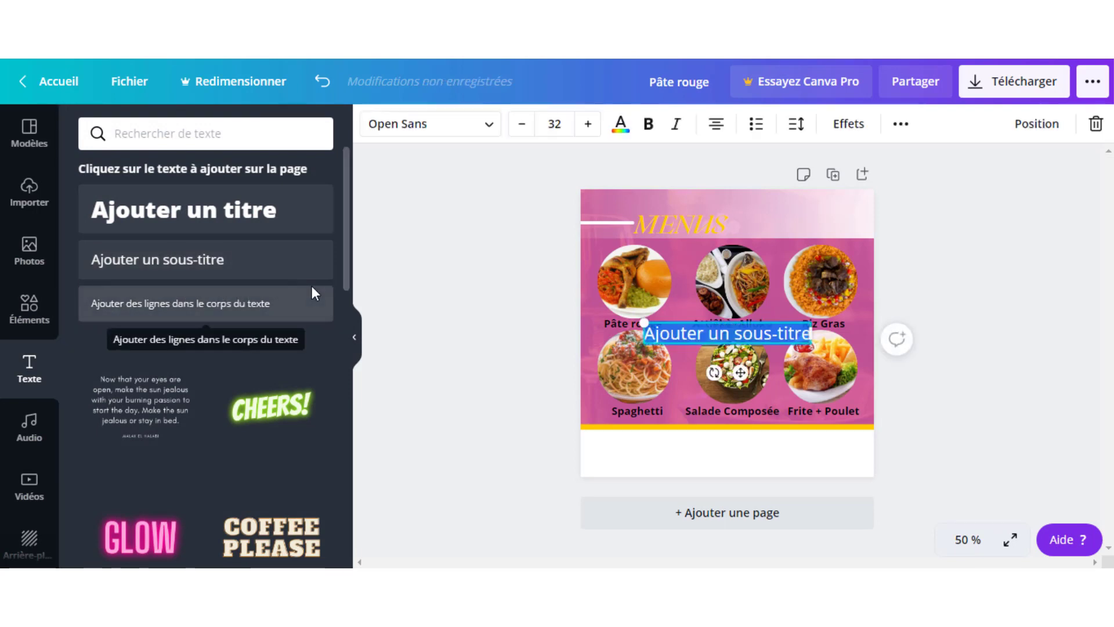
pyautogui.write('NOS D')
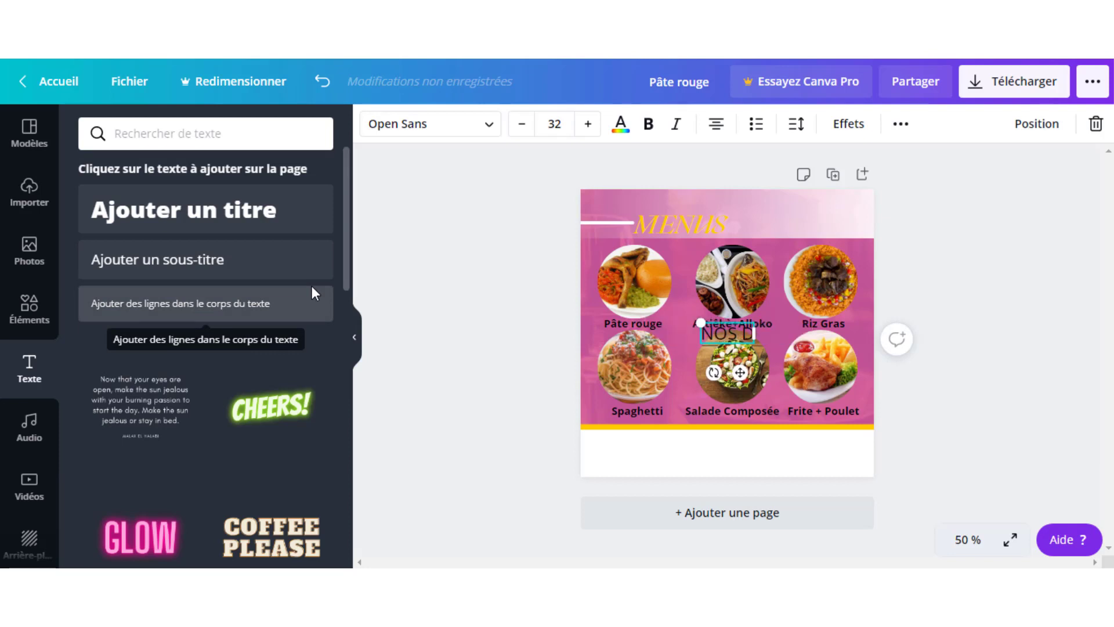
pyautogui.write('ELICIEUX')
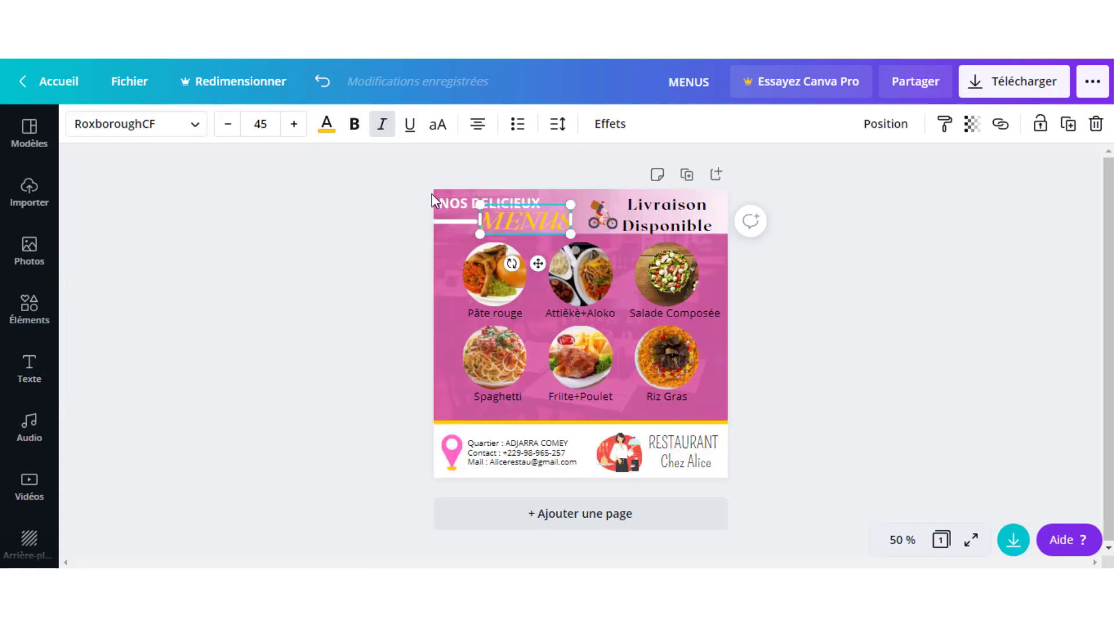
pyautogui.click(448, 215)
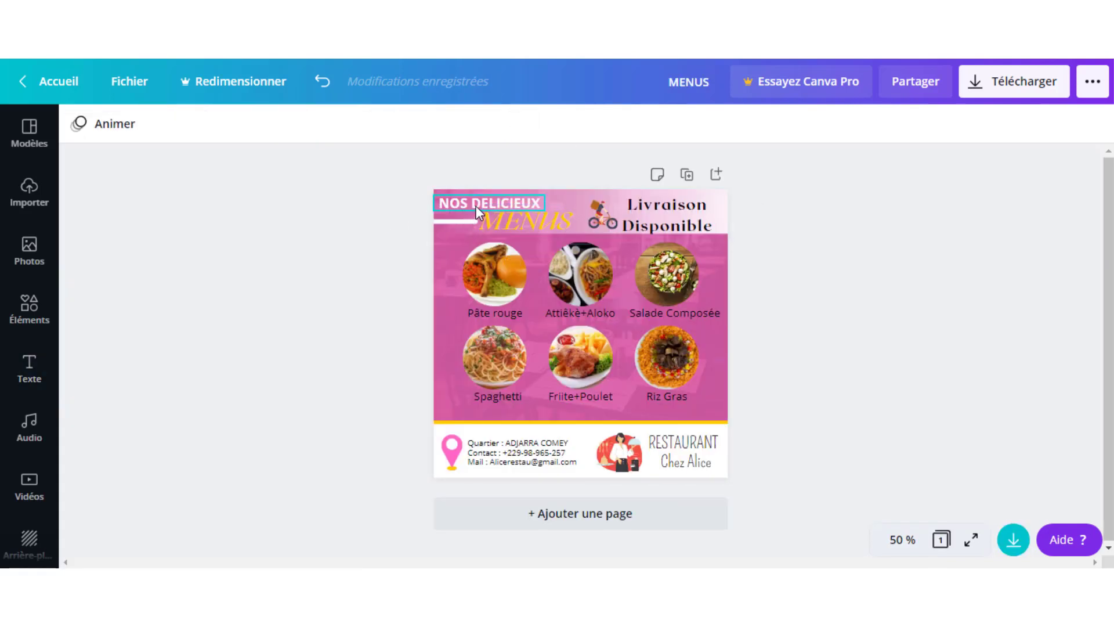
pyautogui.click(476, 206)
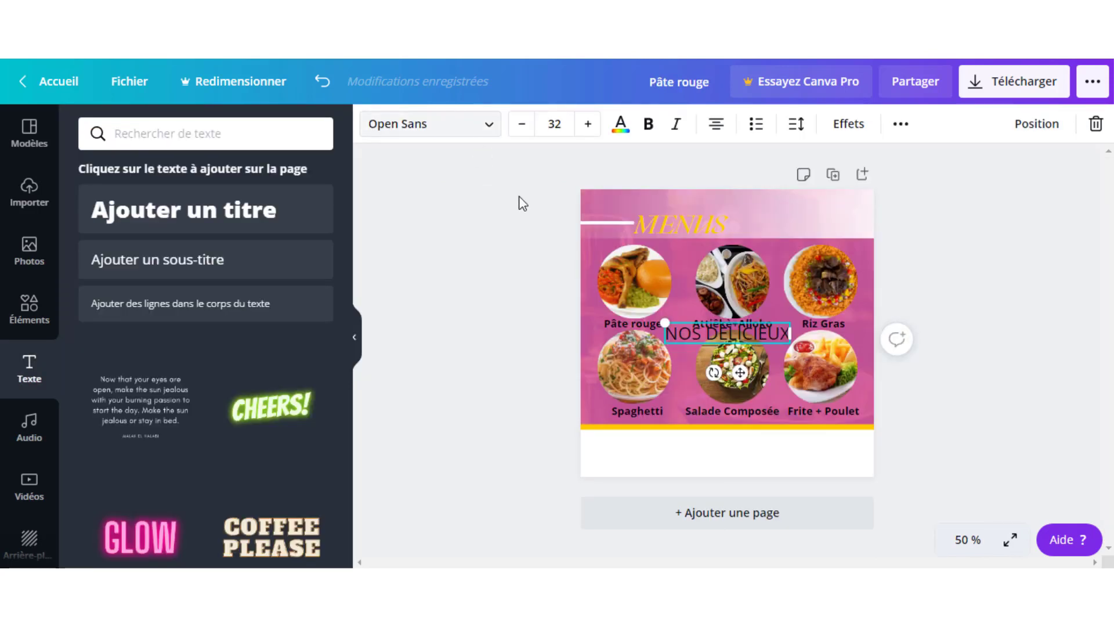
# - Reduce NOS DELICIEUX to size 24, make it bold and place it in the top-left corner
pyautogui.click(524, 124)
pyautogui.click(524, 124)
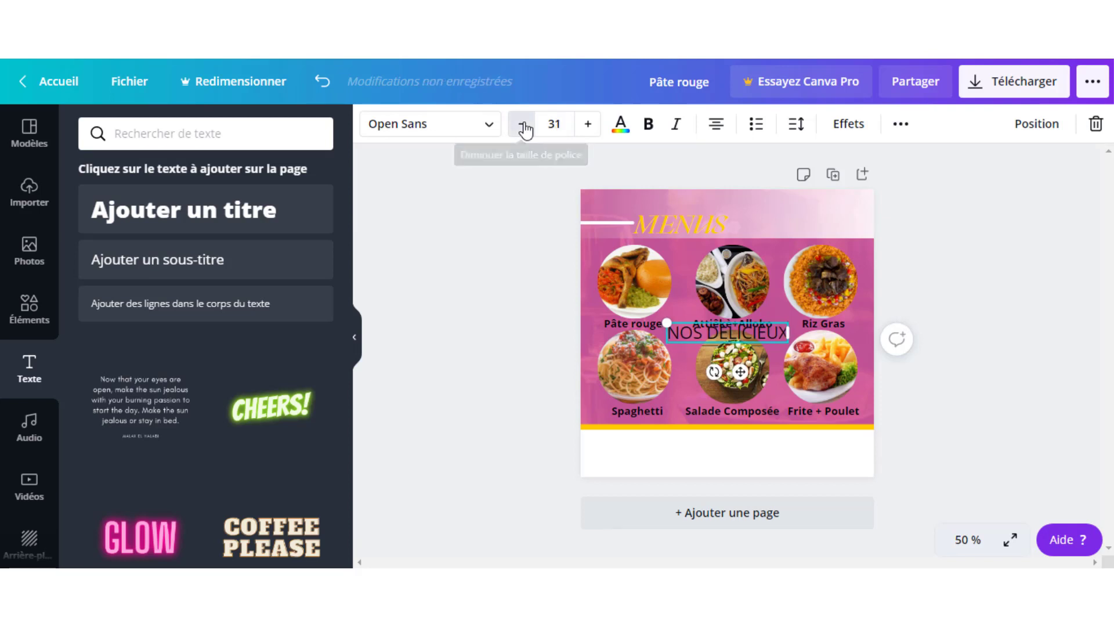
pyautogui.click(524, 124)
pyautogui.click(524, 124)
pyautogui.click(524, 124)
pyautogui.click(522, 124)
pyautogui.click(522, 124)
pyautogui.click(522, 124)
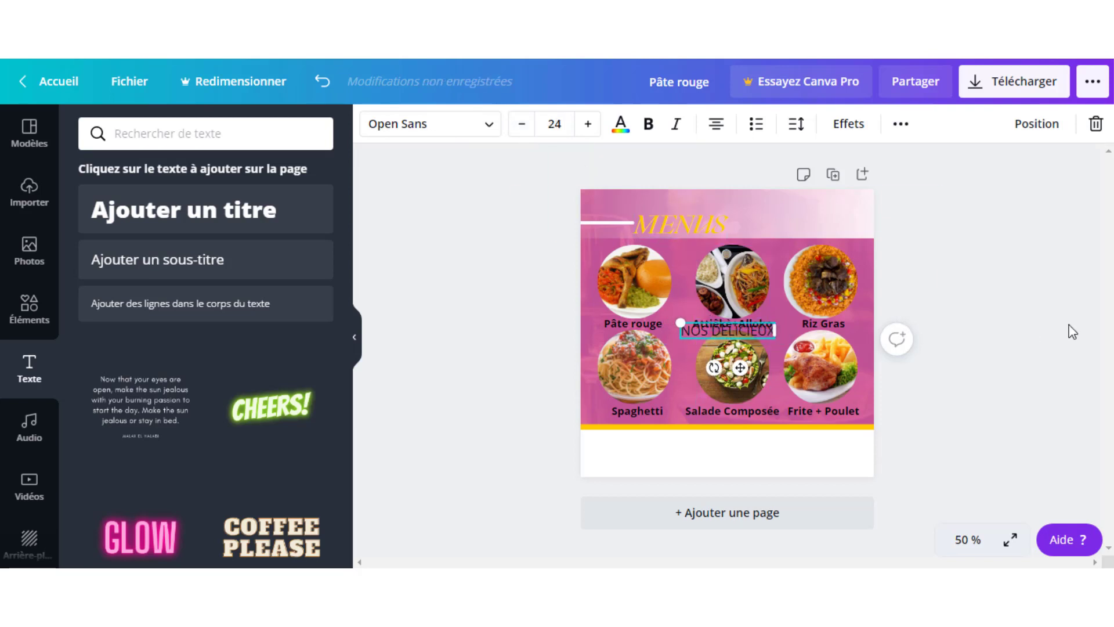
pyautogui.moveTo(727, 324); pyautogui.dragTo(608, 211)
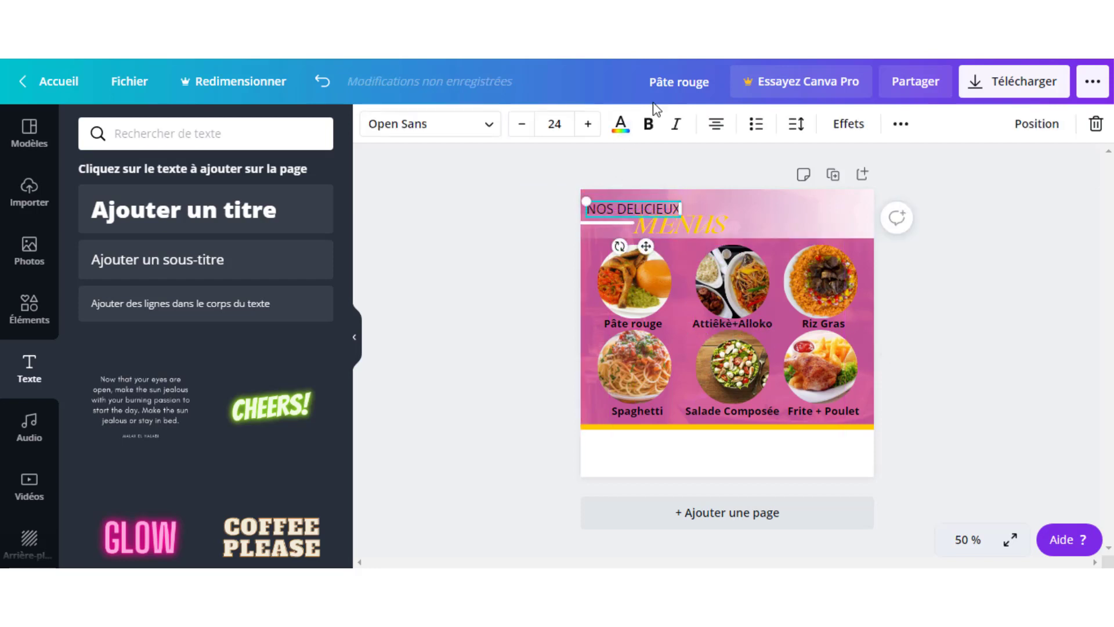
pyautogui.click(648, 124)
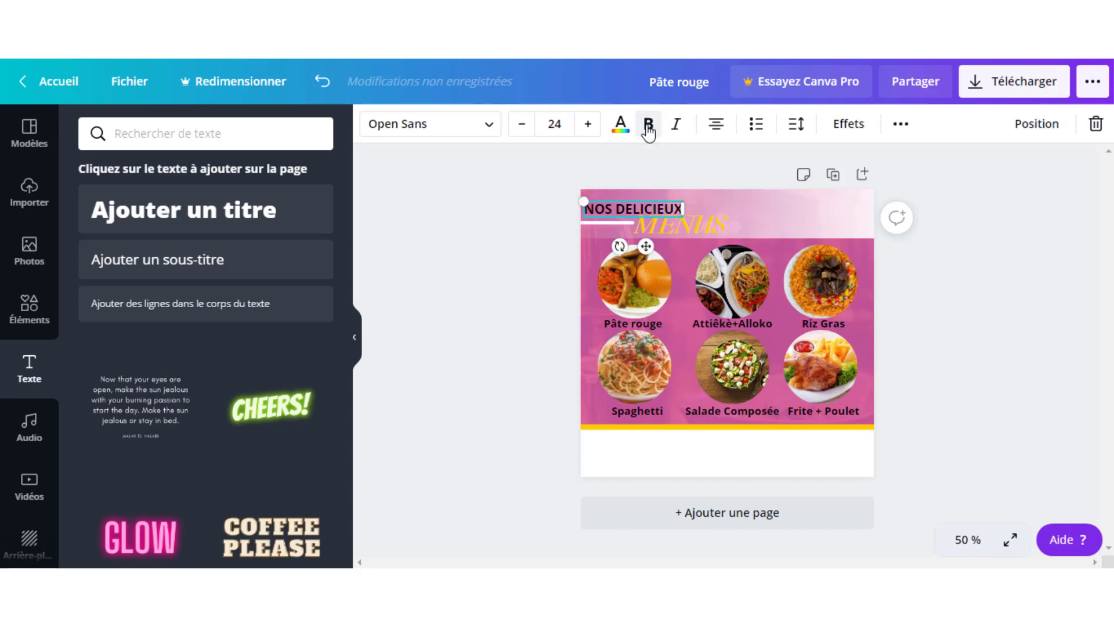
pyautogui.click(683, 173)
pyautogui.click(653, 205)
pyautogui.moveTo(652, 205)
pyautogui.mouseDown()
pyautogui.moveTo(671, 204)
pyautogui.moveTo(636, 205)
pyautogui.mouseUp()
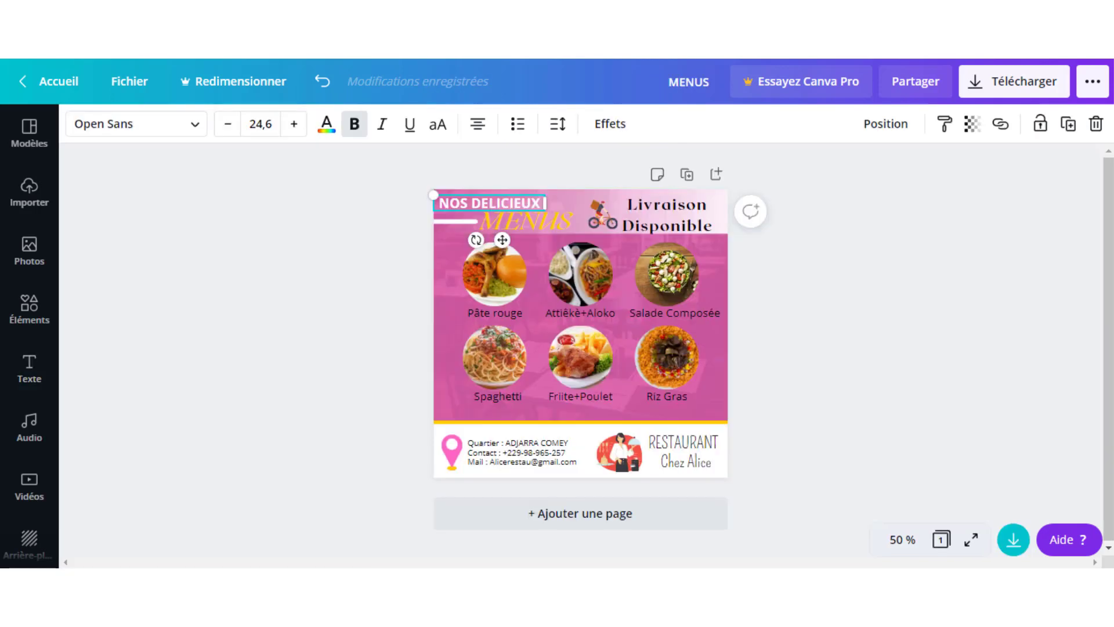
# - Nudge the NOS DELICIEUX text two steps down
pyautogui.click(812, 236)
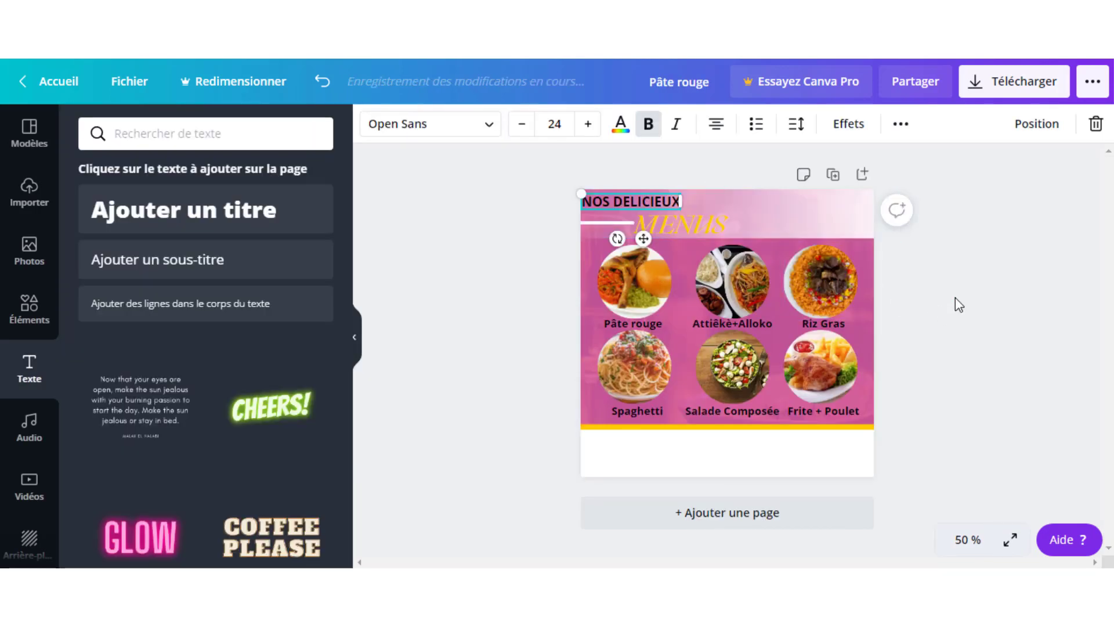
pyautogui.click(955, 297)
pyautogui.click(667, 203)
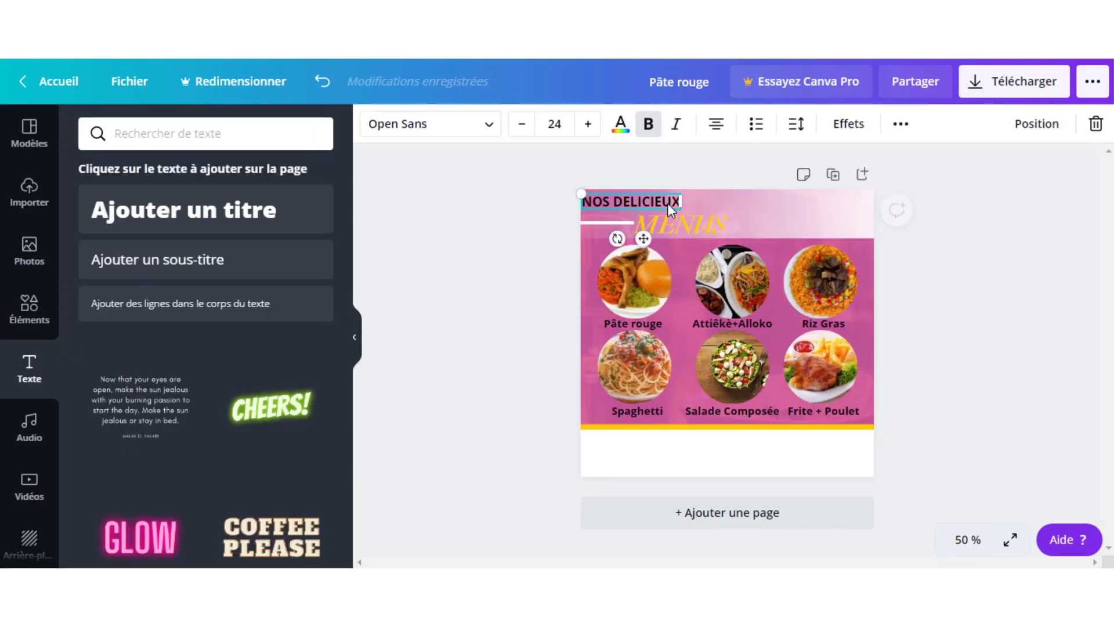
pyautogui.press('Down')
pyautogui.press('Down')
pyautogui.press('Down')
pyautogui.press('Down')
pyautogui.press('Down')
pyautogui.press('Down')
pyautogui.press('Down')
pyautogui.press('Down')
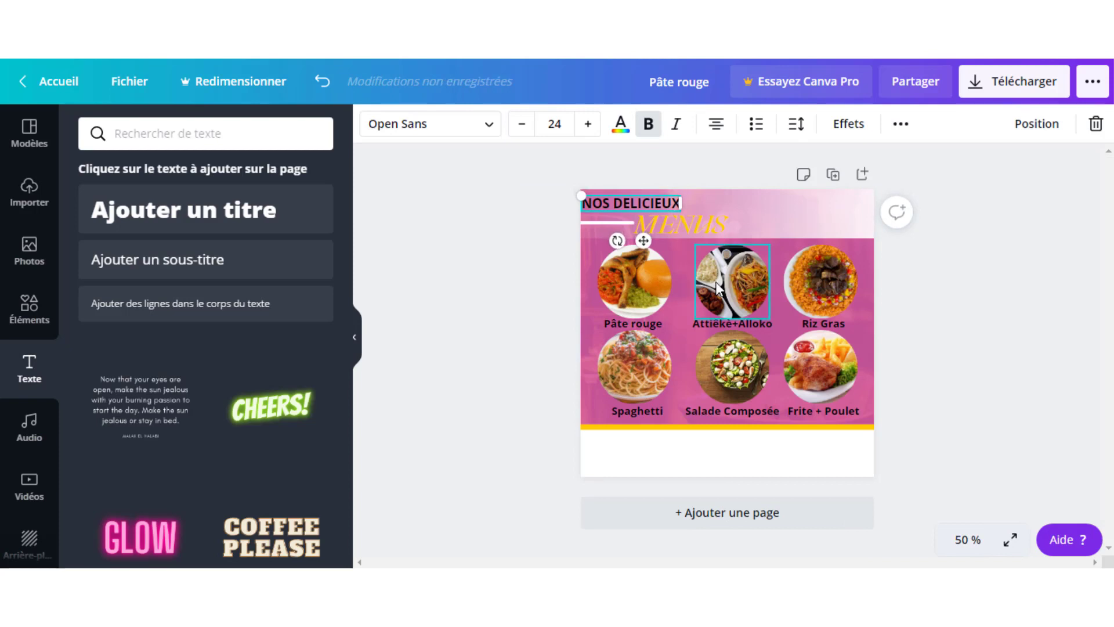
pyautogui.press('Down')
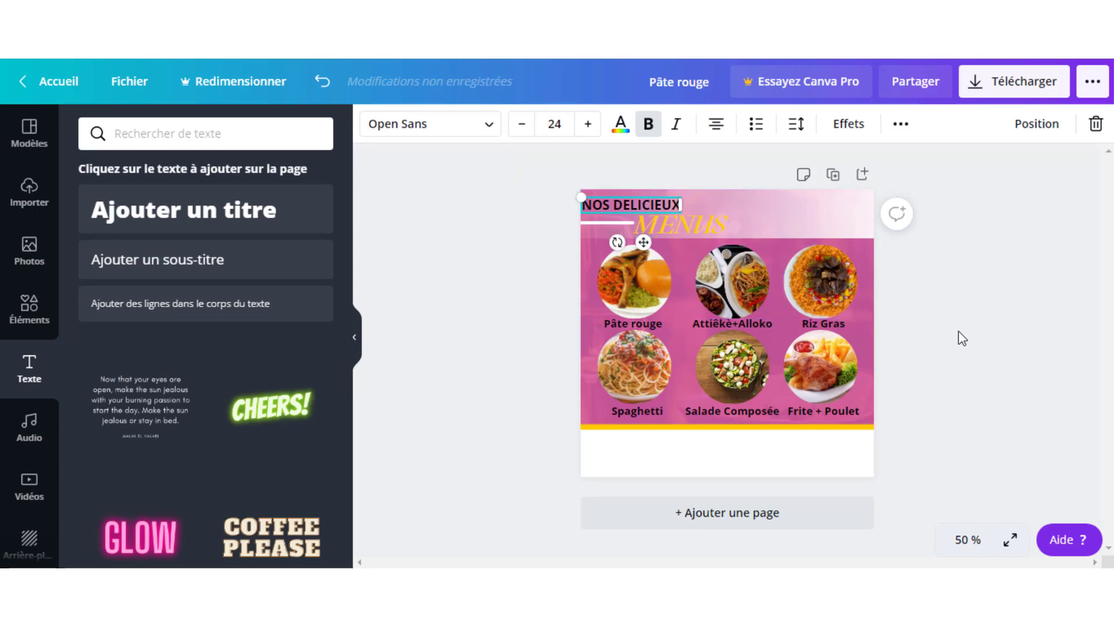
pyautogui.click(973, 276)
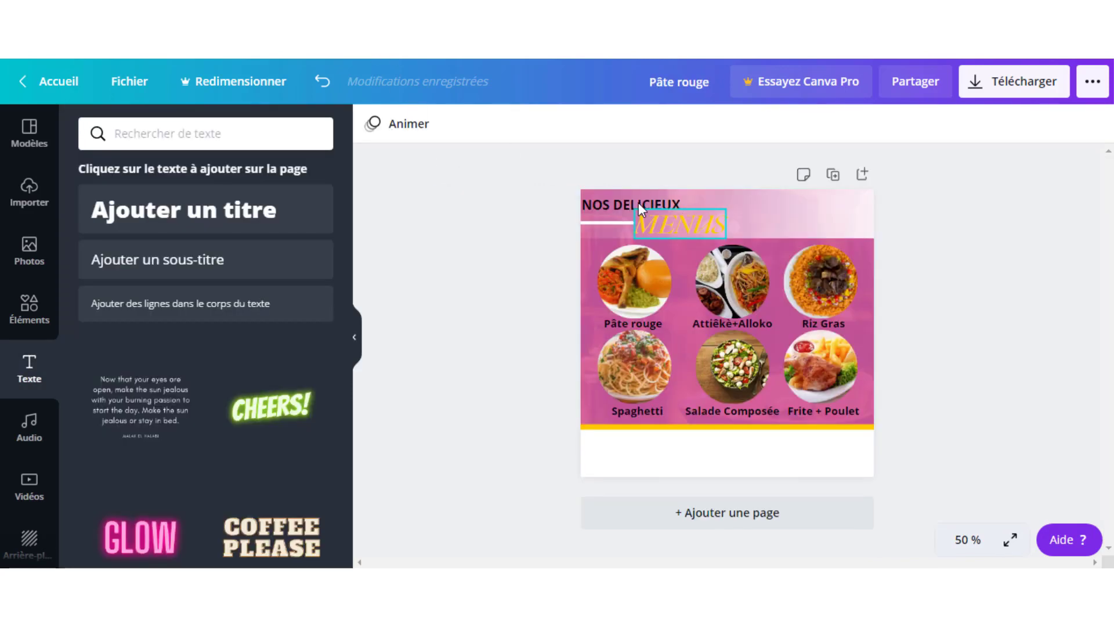
# - Change the NOS DELICIEUX text colour to white from the document colours
pyautogui.click(636, 202)
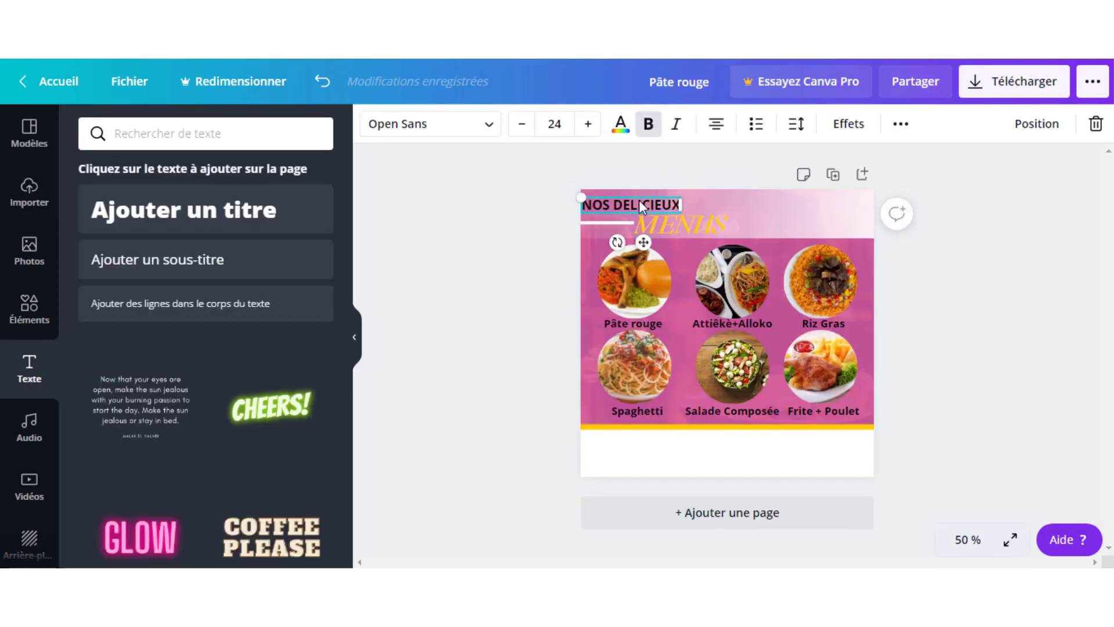
pyautogui.click(620, 128)
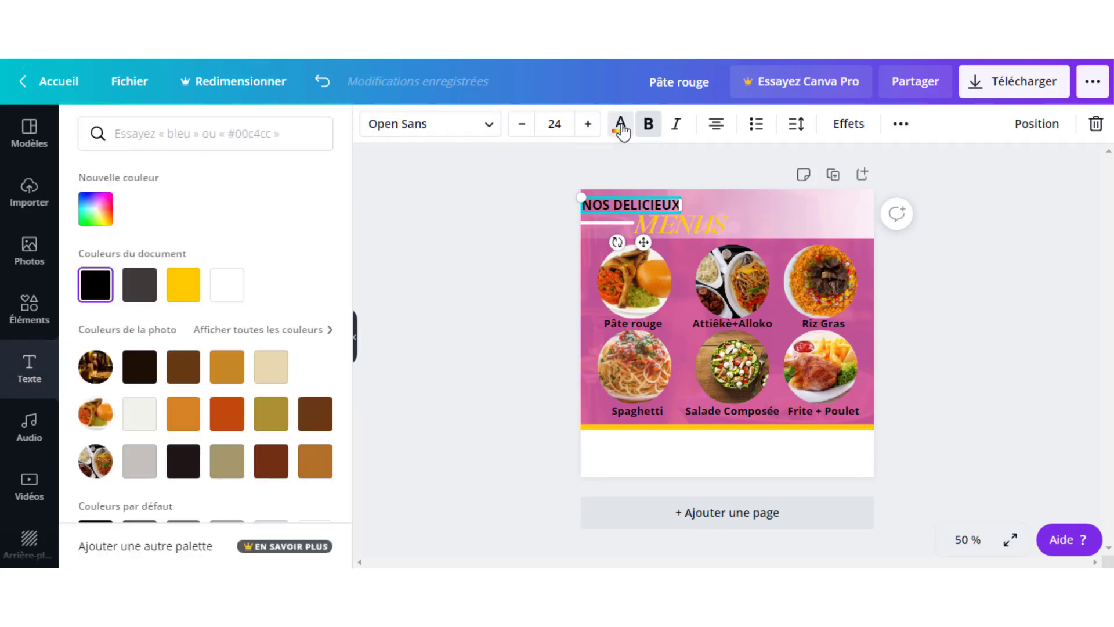
pyautogui.click(227, 284)
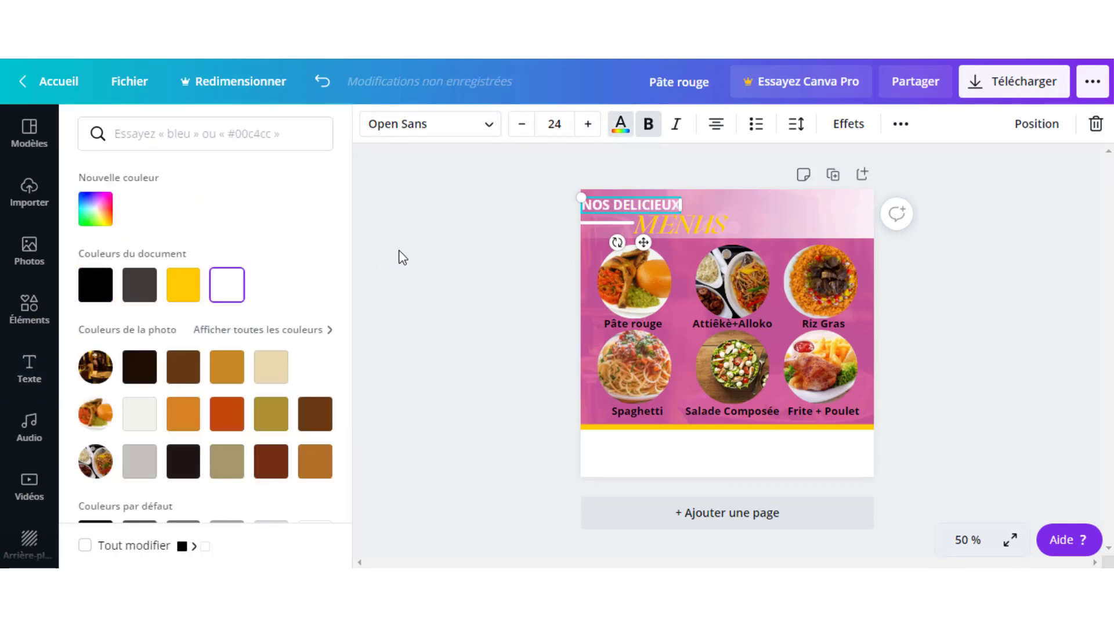
pyautogui.press('Escape')
pyautogui.click(981, 348)
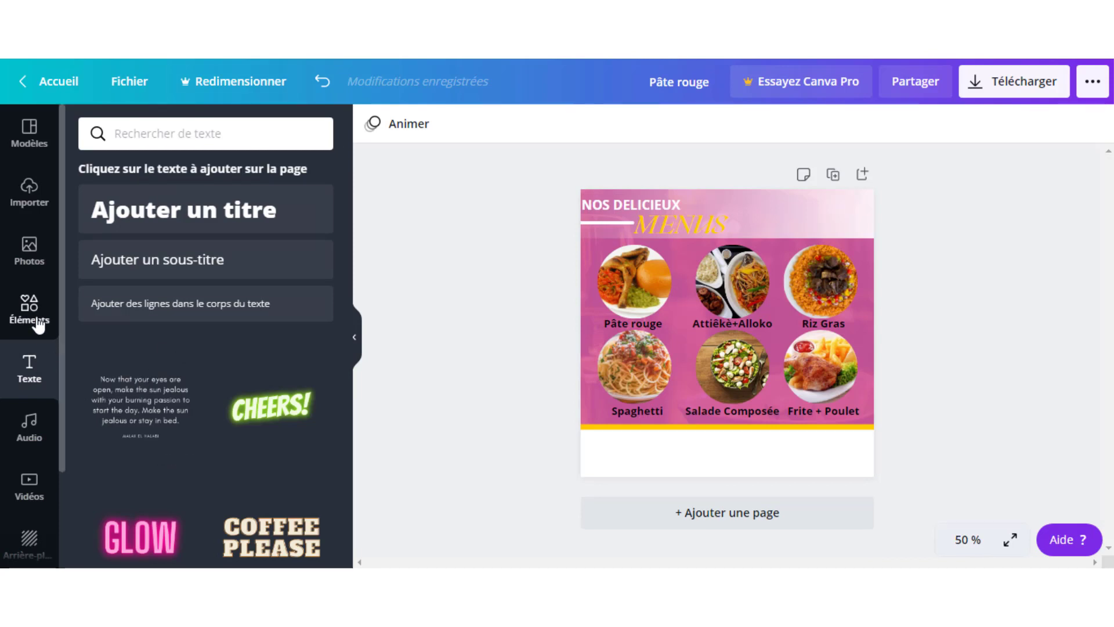
# - Open the graphic elements library and browse its categories
pyautogui.click(36, 322)
pyautogui.scroll(2, 155, 334)
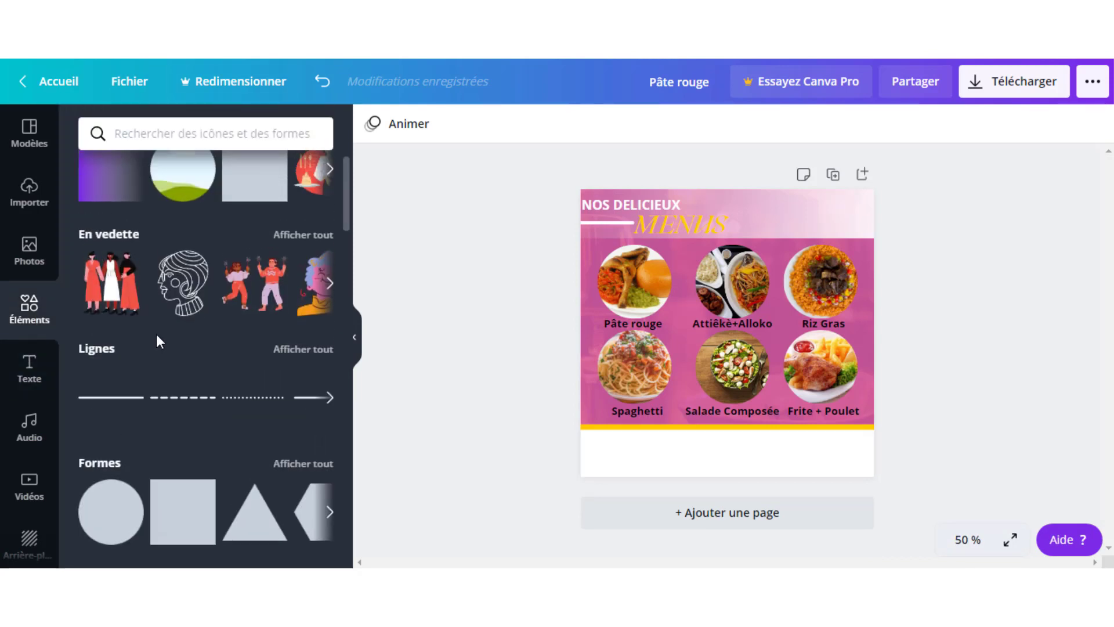
pyautogui.moveTo(155, 333)
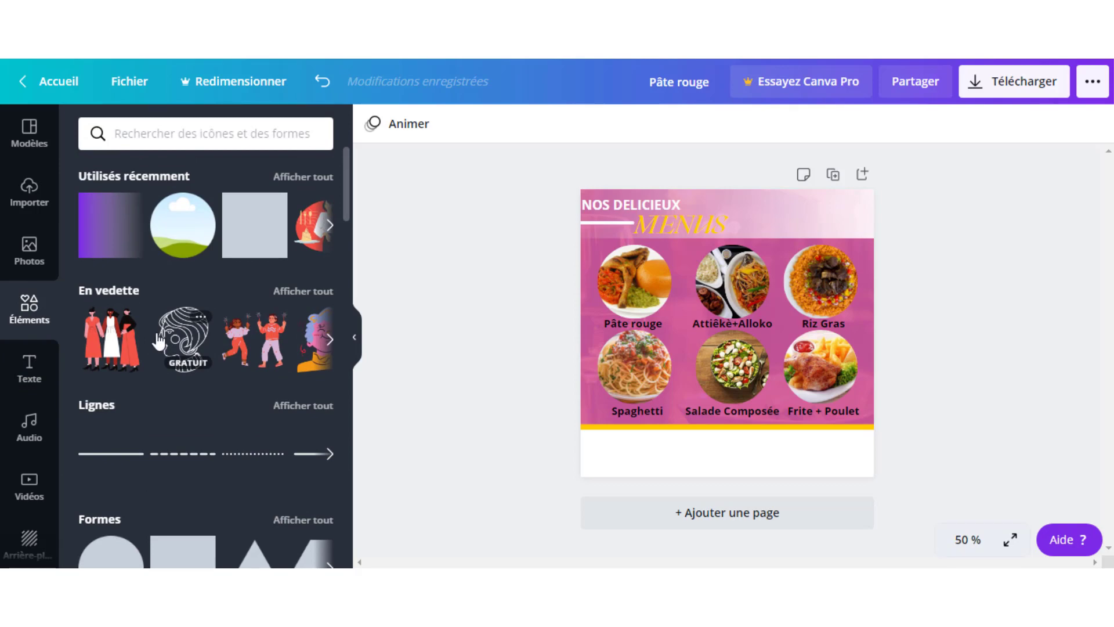
pyautogui.scroll(-10, 167, 353)
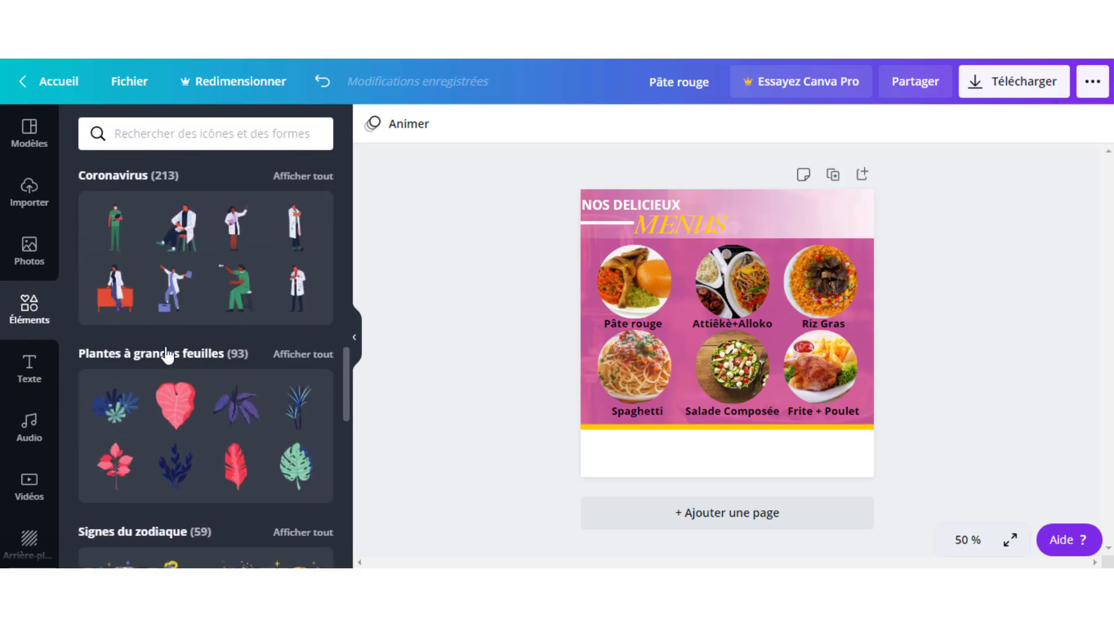
pyautogui.scroll(-10, 167, 352)
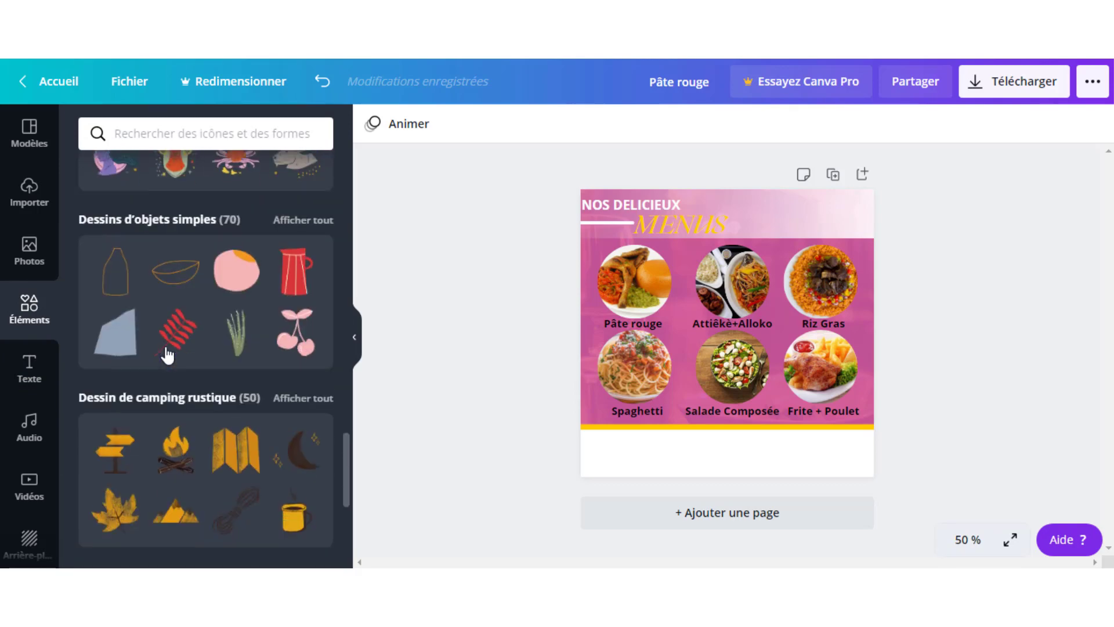
pyautogui.scroll(-5, 166, 347)
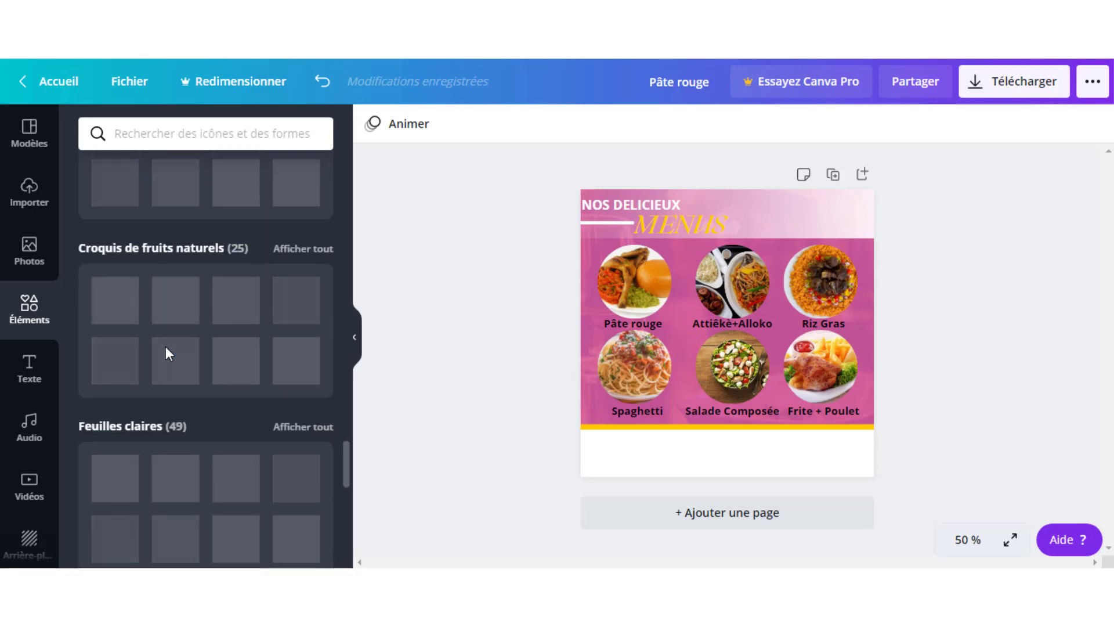
pyautogui.scroll(8, 166, 346)
pyautogui.scroll(15, 165, 347)
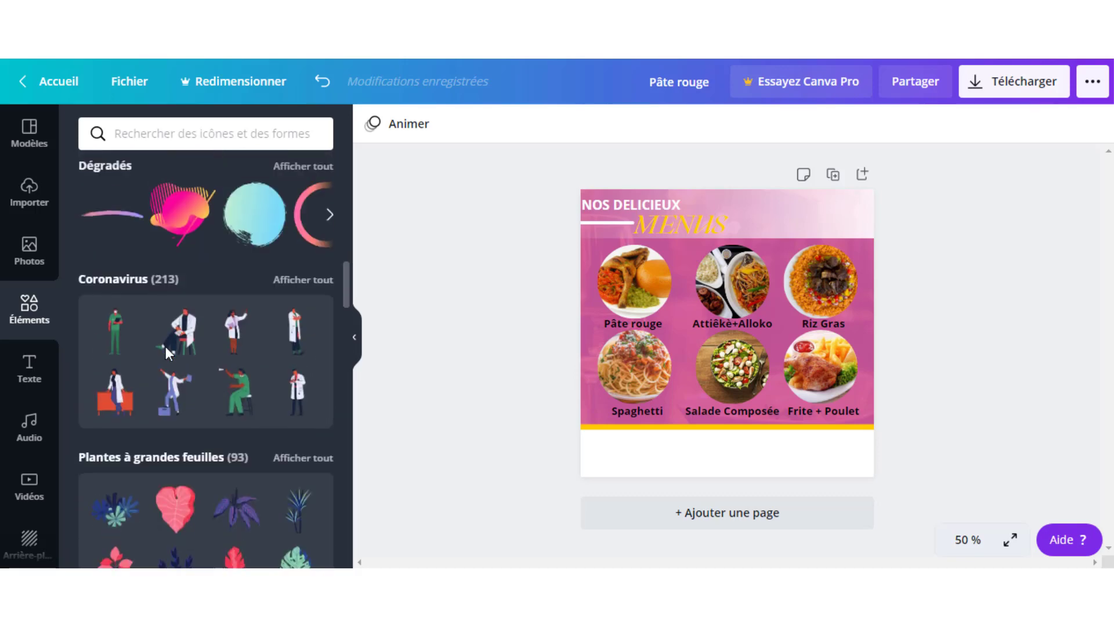
pyautogui.scroll(5, 165, 347)
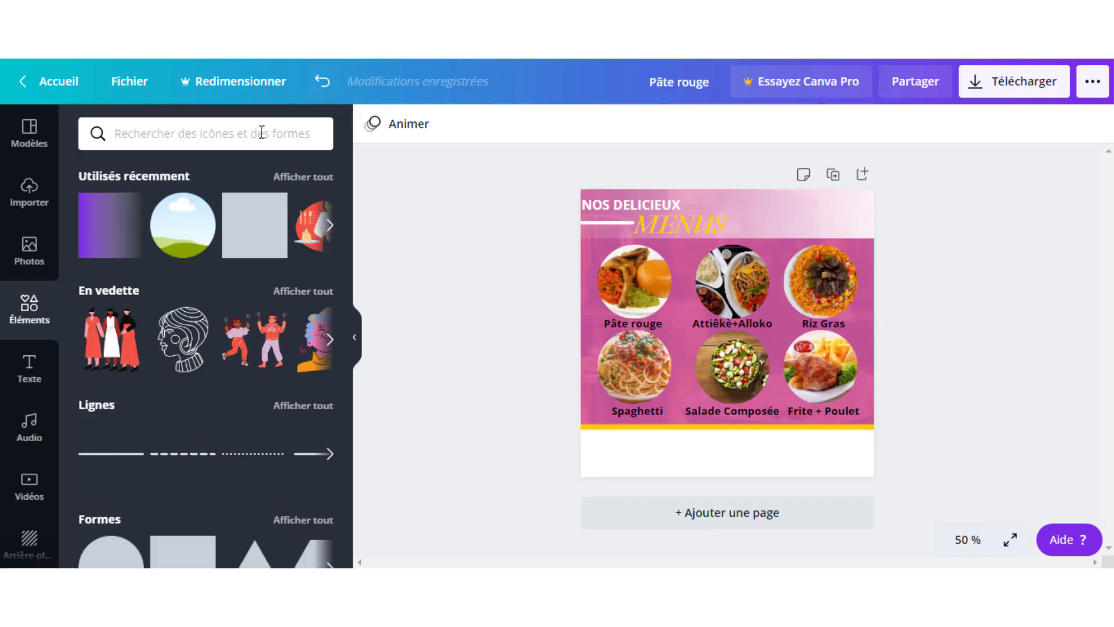
# - Search the elements for 'LIVRAISON' and scroll through the delivery illustrations
pyautogui.click(252, 136)
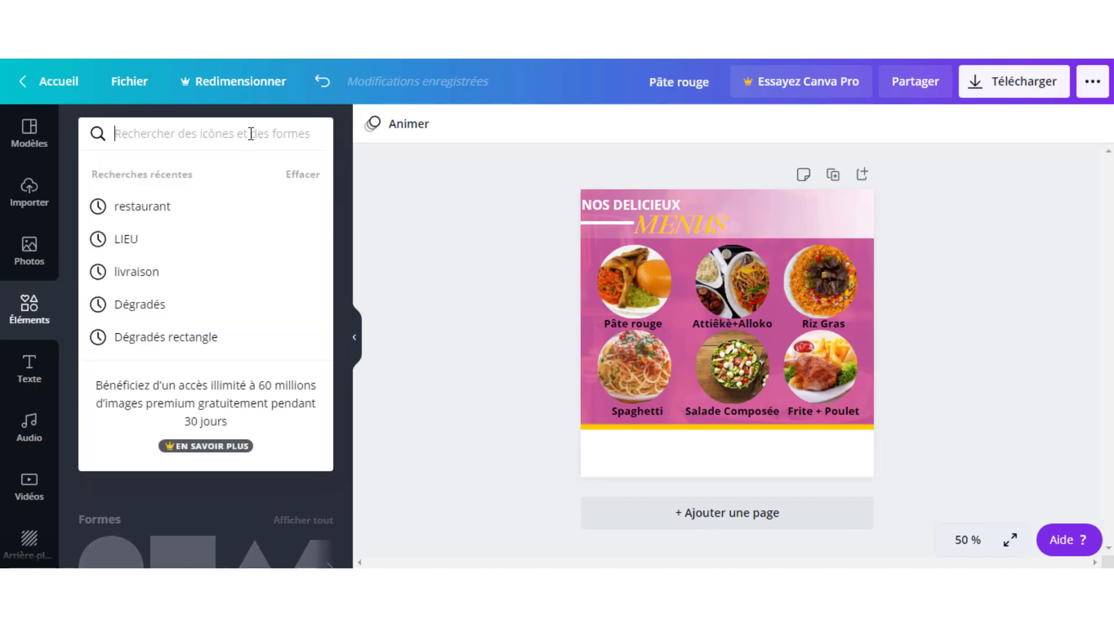
pyautogui.write('LIVRAI')
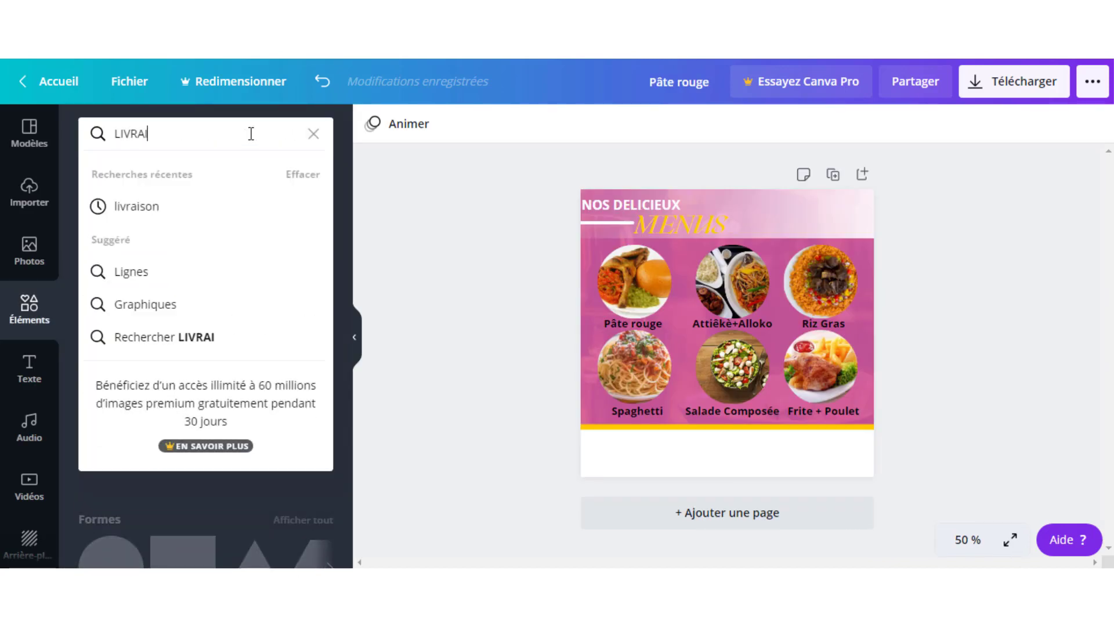
pyautogui.write('SON')
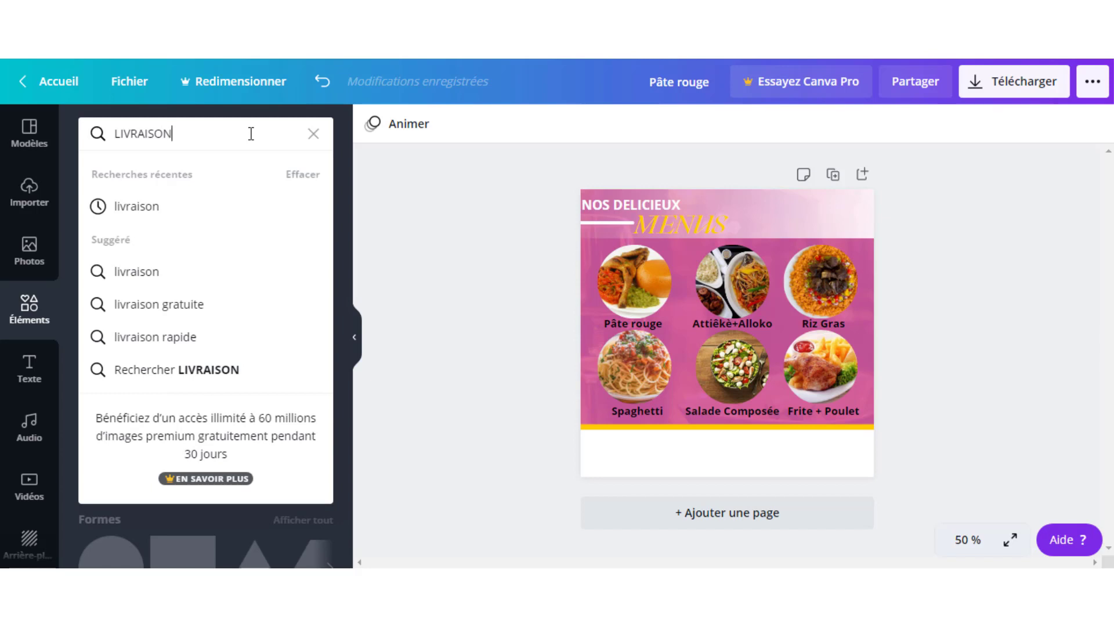
pyautogui.press('Return')
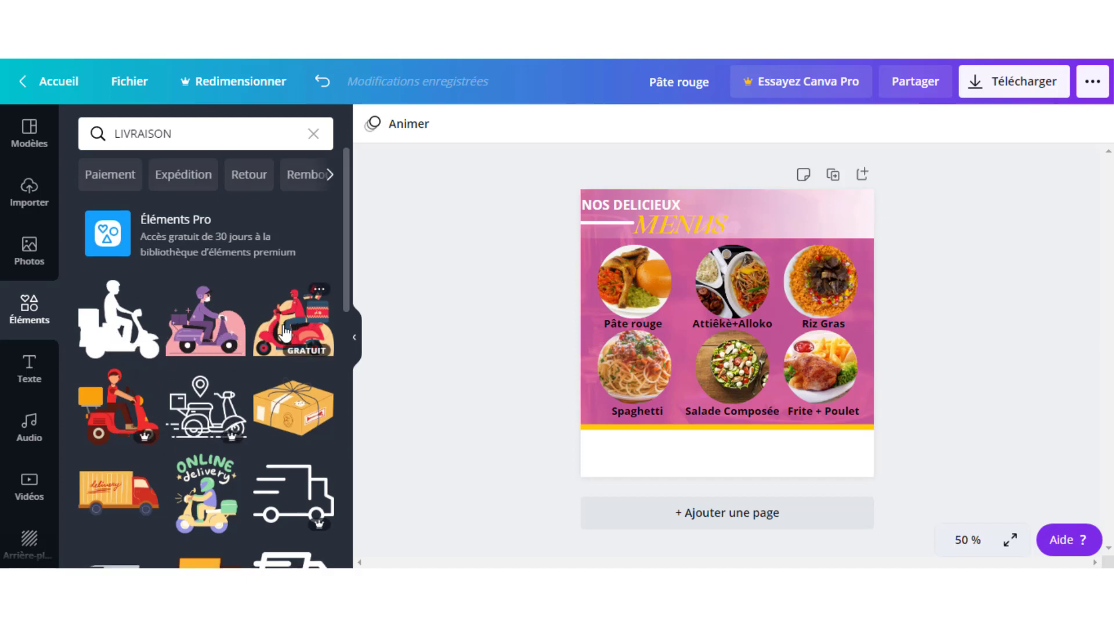
pyautogui.scroll(-4, 284, 332)
pyautogui.scroll(-1, 240, 358)
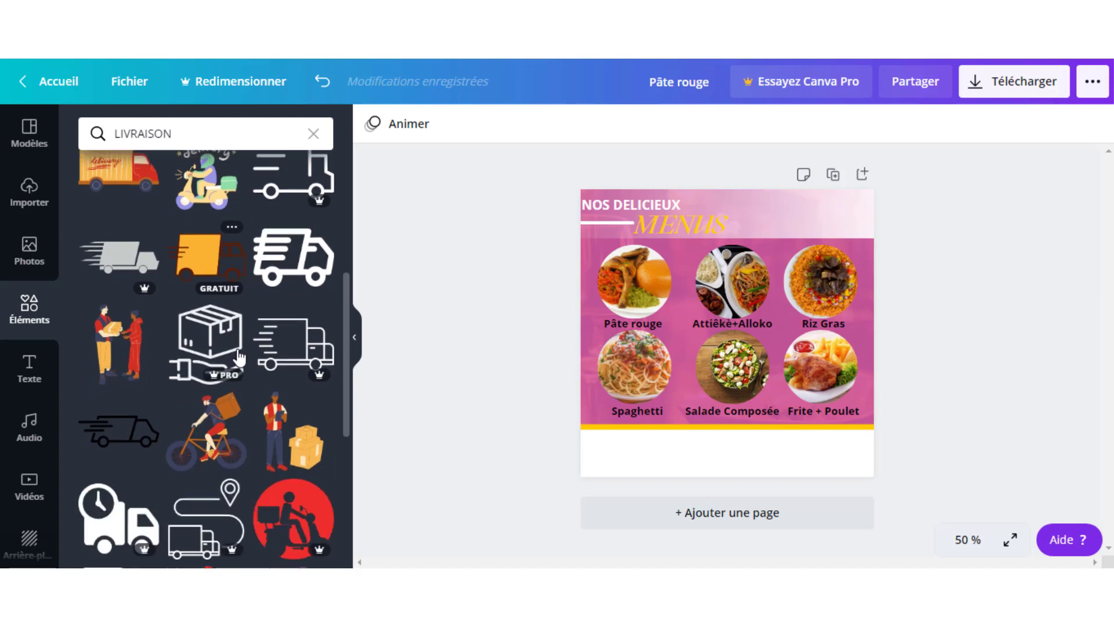
pyautogui.scroll(-1, 240, 358)
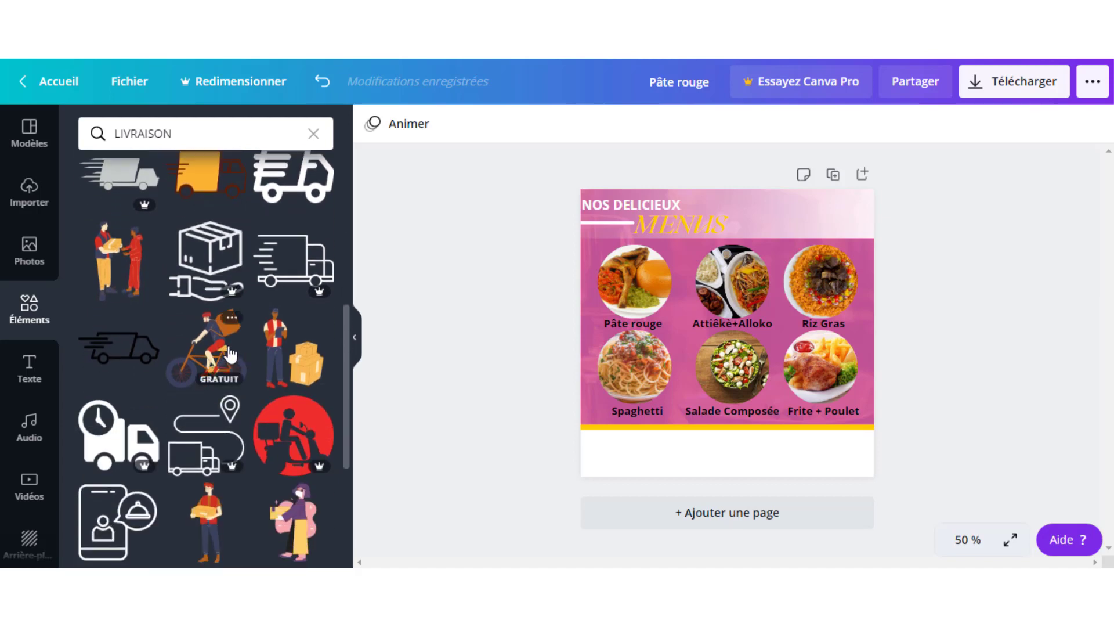
pyautogui.scroll(-6, 229, 354)
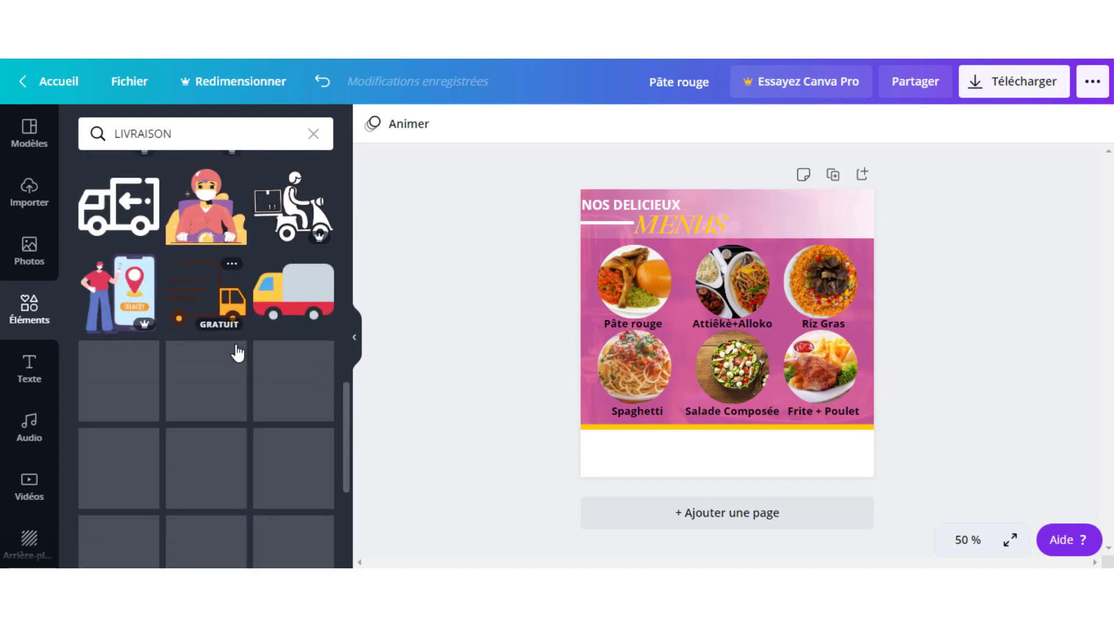
pyautogui.scroll(-2, 238, 352)
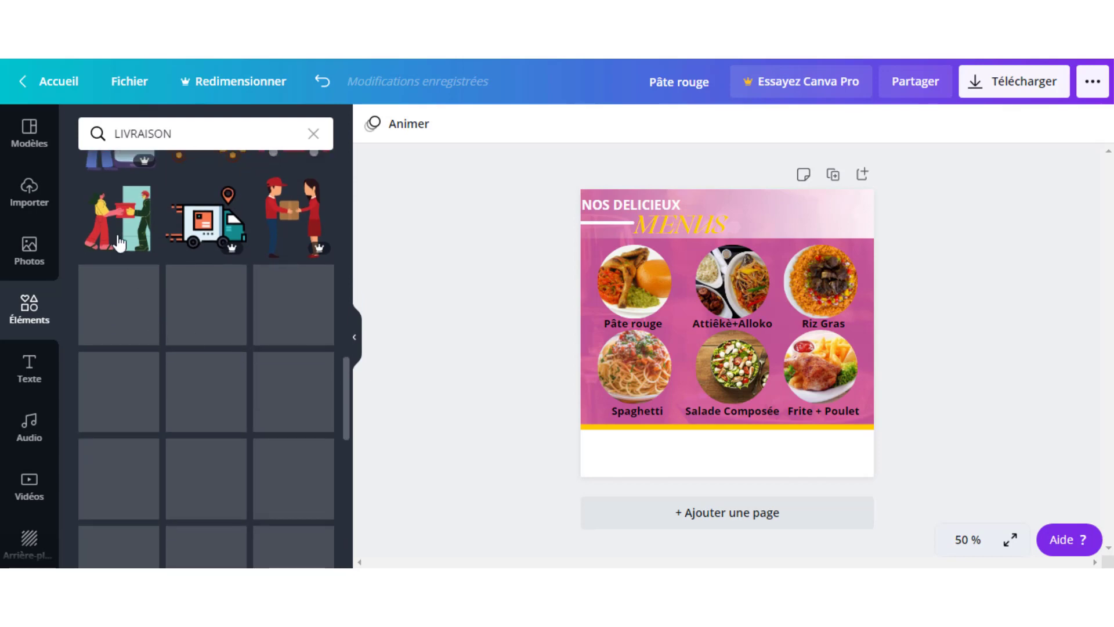
pyautogui.scroll(-2, 268, 377)
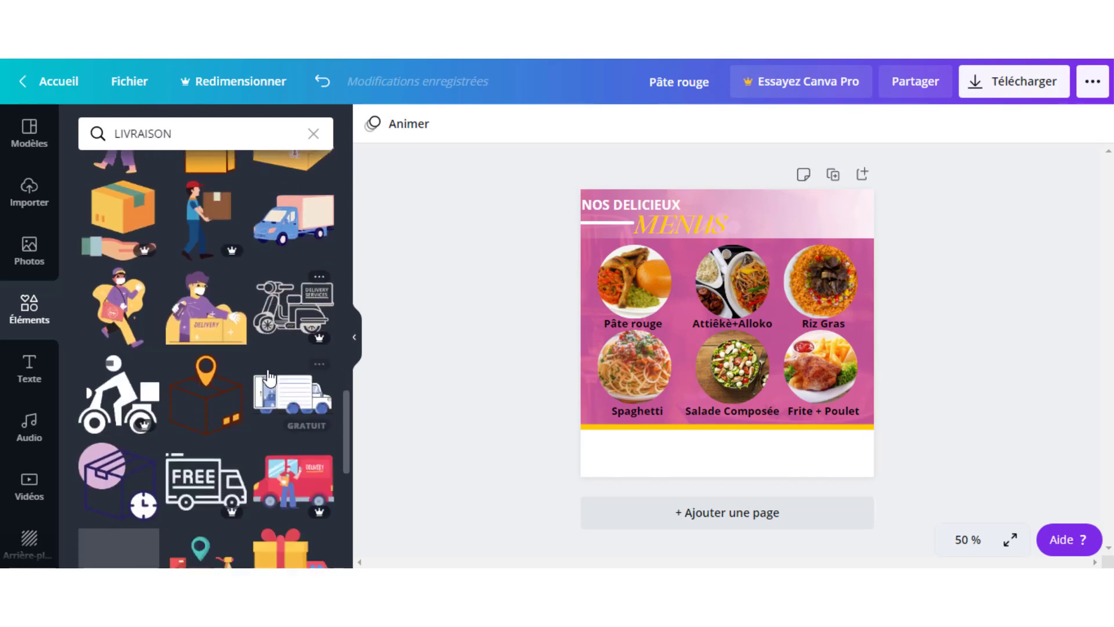
pyautogui.scroll(6, 267, 374)
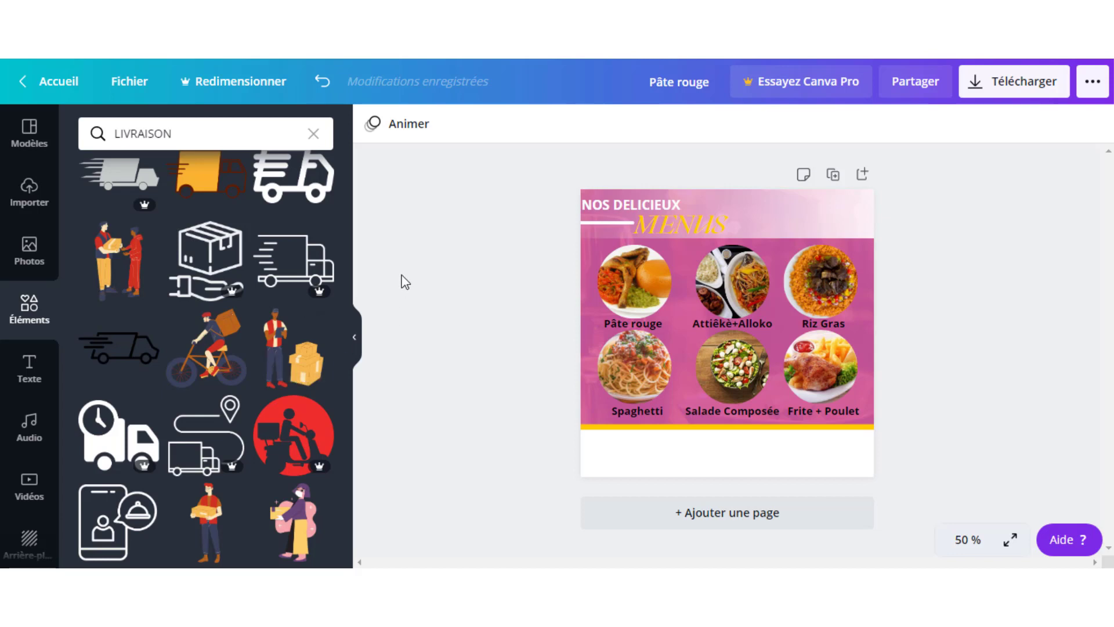
# - Add the cyclist delivery illustration as a small icon in the header right of MENUS
pyautogui.click(206, 356)
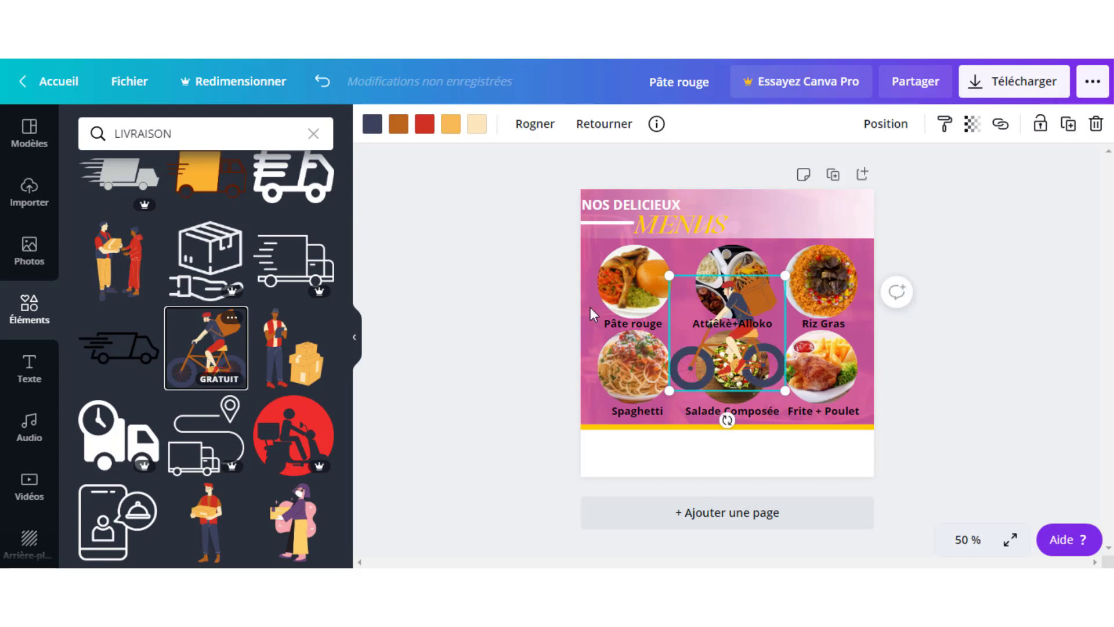
pyautogui.moveTo(752, 368); pyautogui.dragTo(706, 311)
pyautogui.moveTo(720, 269); pyautogui.dragTo(764, 228)
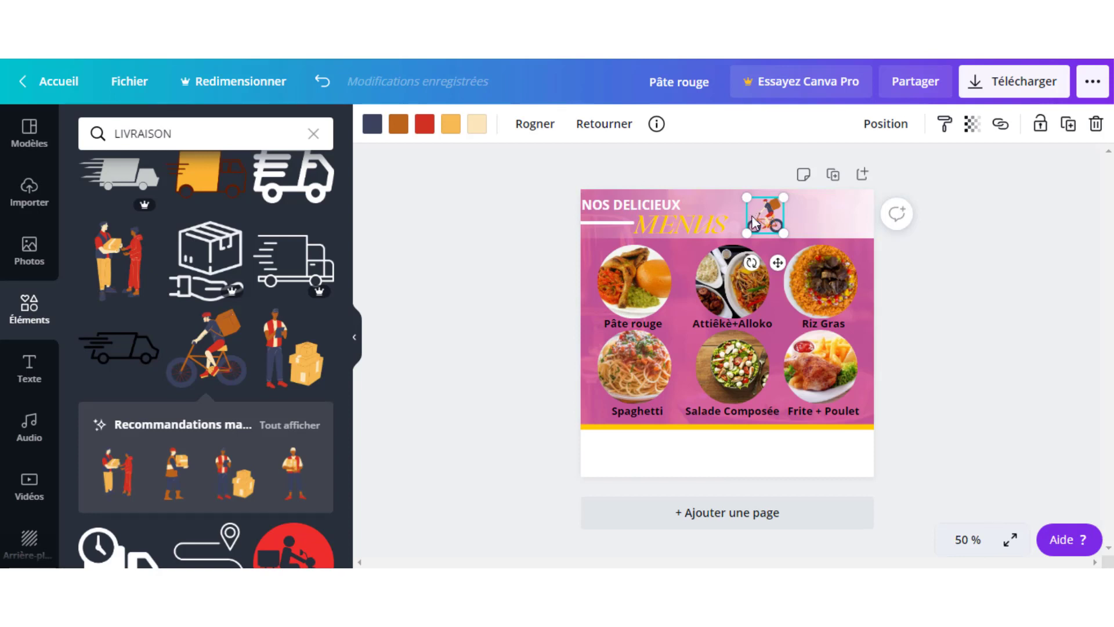
pyautogui.click(532, 287)
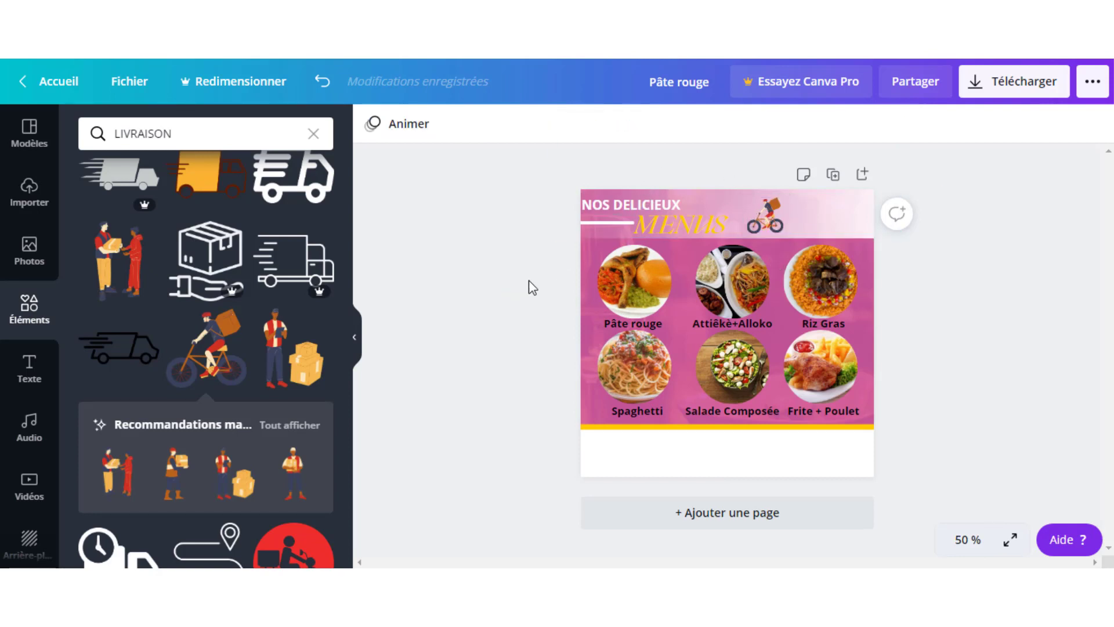
# - Flip the cyclist horizontally, shift it slightly left and check the reference heading
pyautogui.click(771, 217)
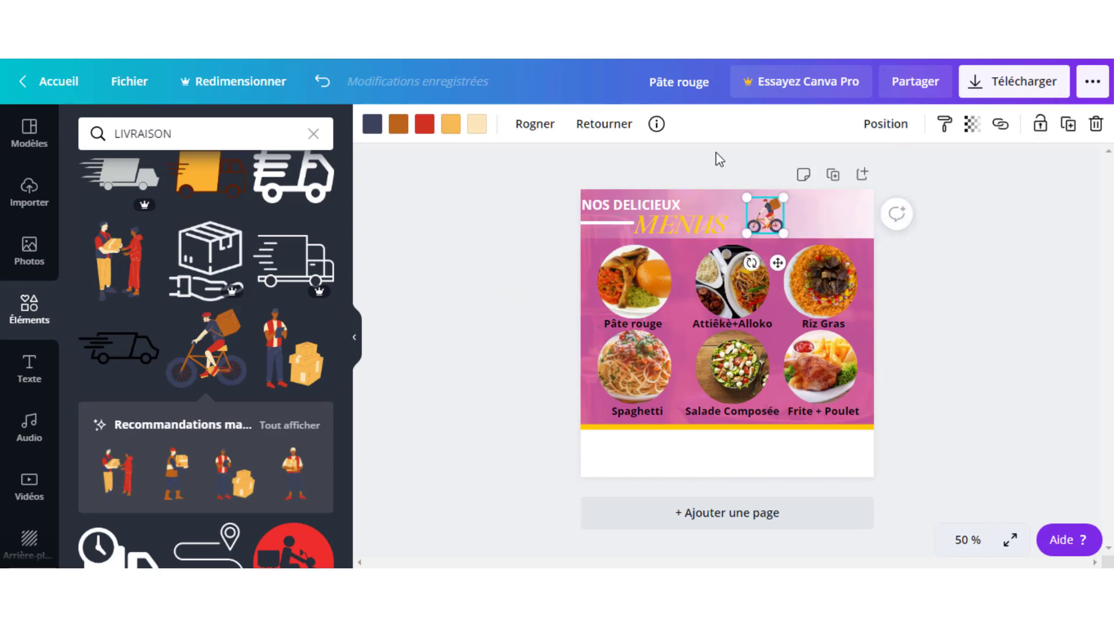
pyautogui.click(589, 125)
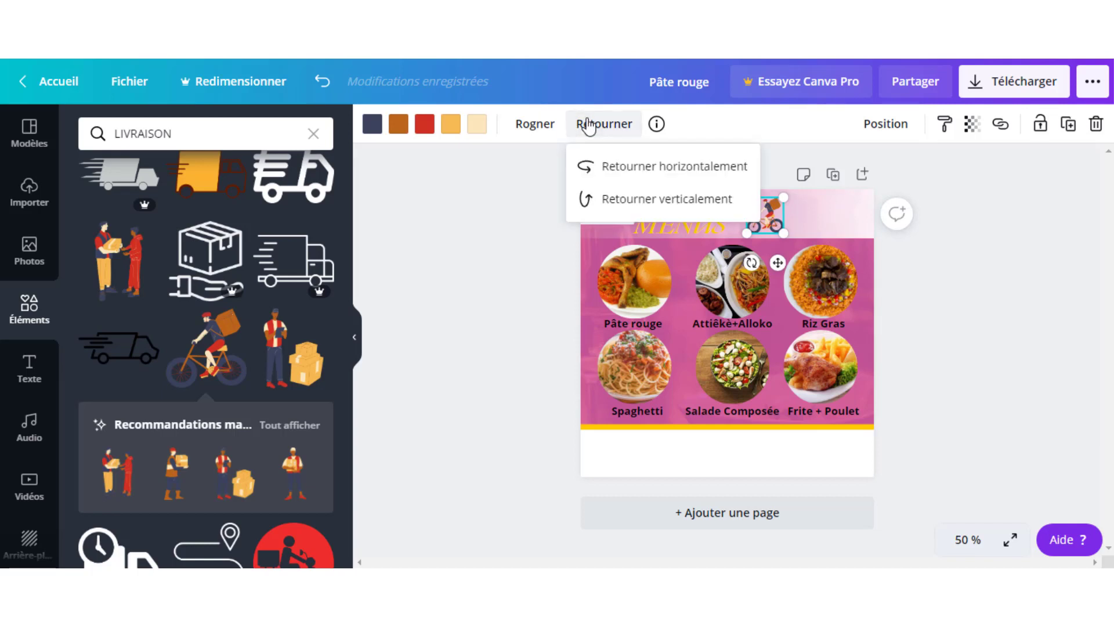
pyautogui.click(614, 168)
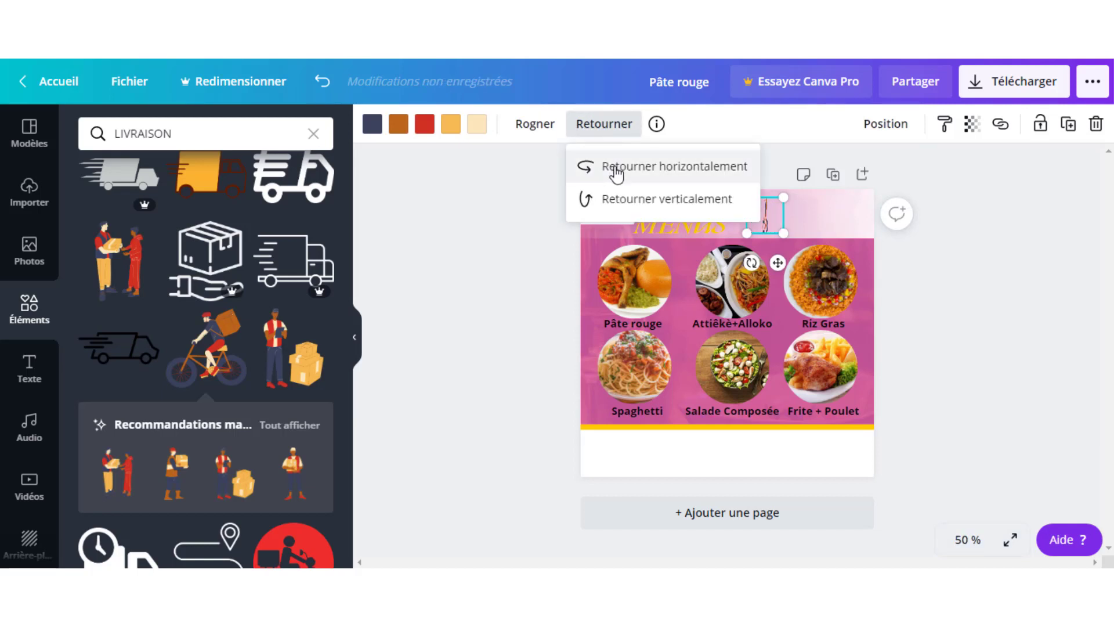
pyautogui.click(989, 297)
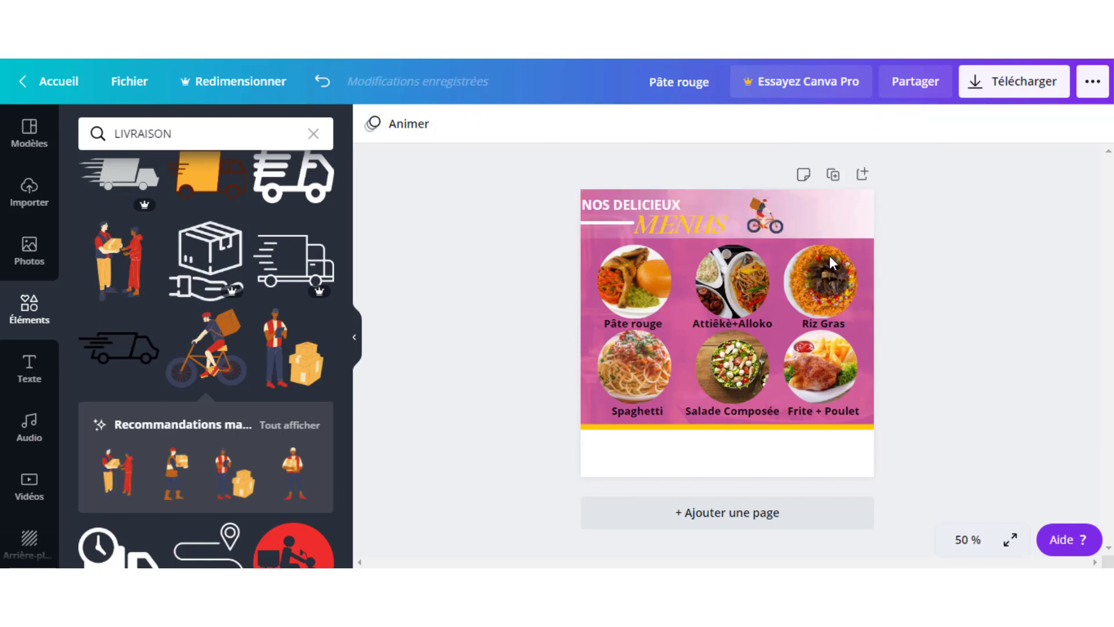
pyautogui.moveTo(779, 228); pyautogui.dragTo(767, 221)
pyautogui.click(955, 303)
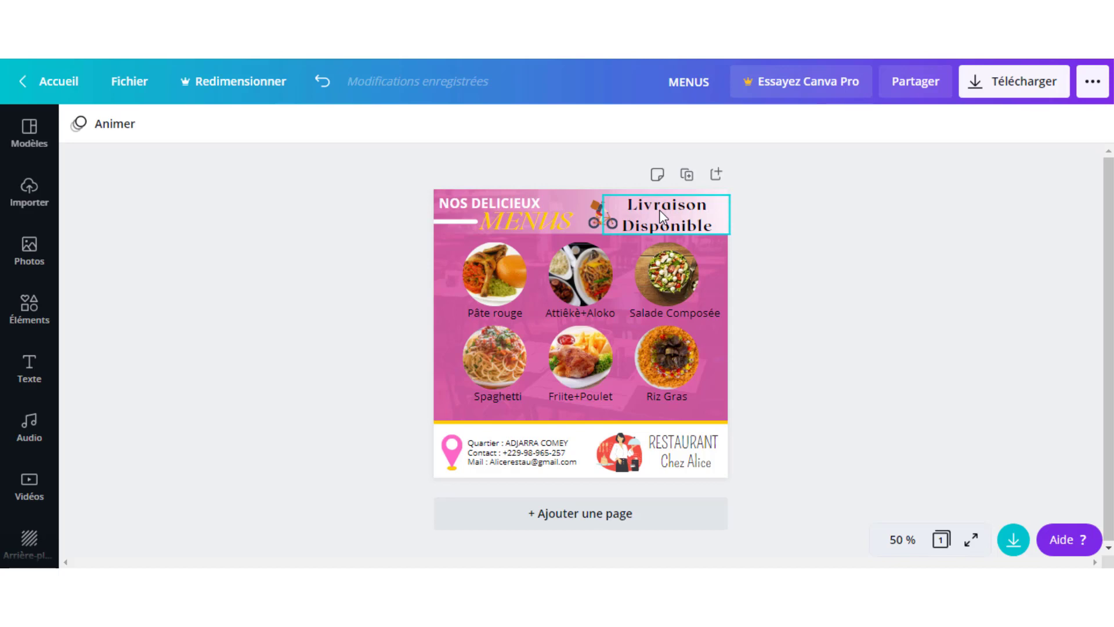
pyautogui.click(601, 219)
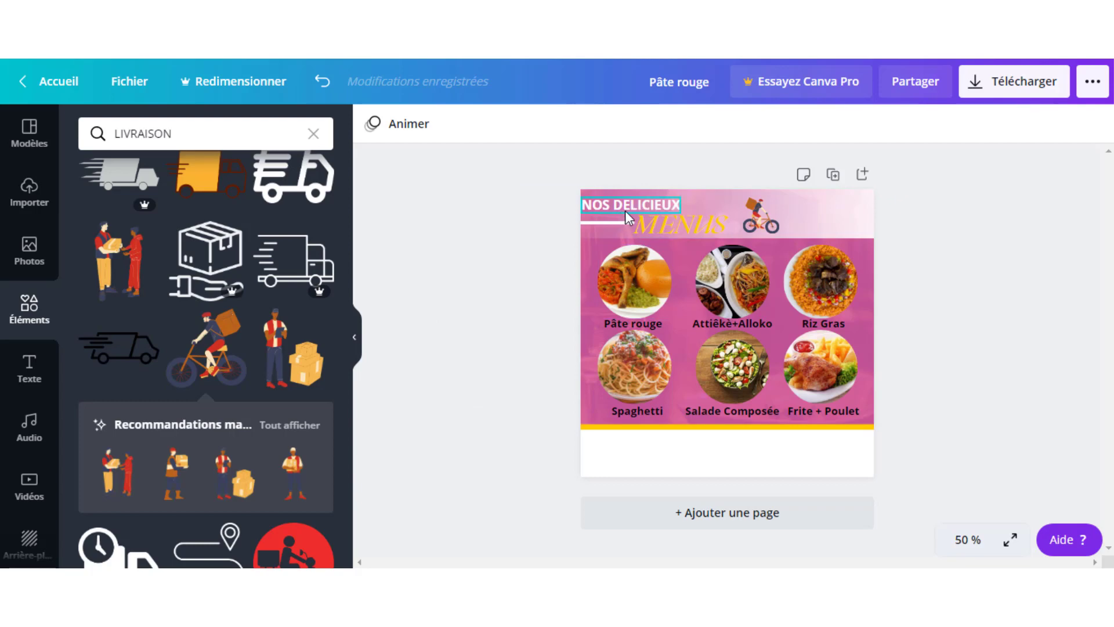
# - Add a subtitle reading 'LIVRAIISON DISPONIBLE' and shrink it into the header's top-right
pyautogui.click(29, 369)
pyautogui.click(244, 265)
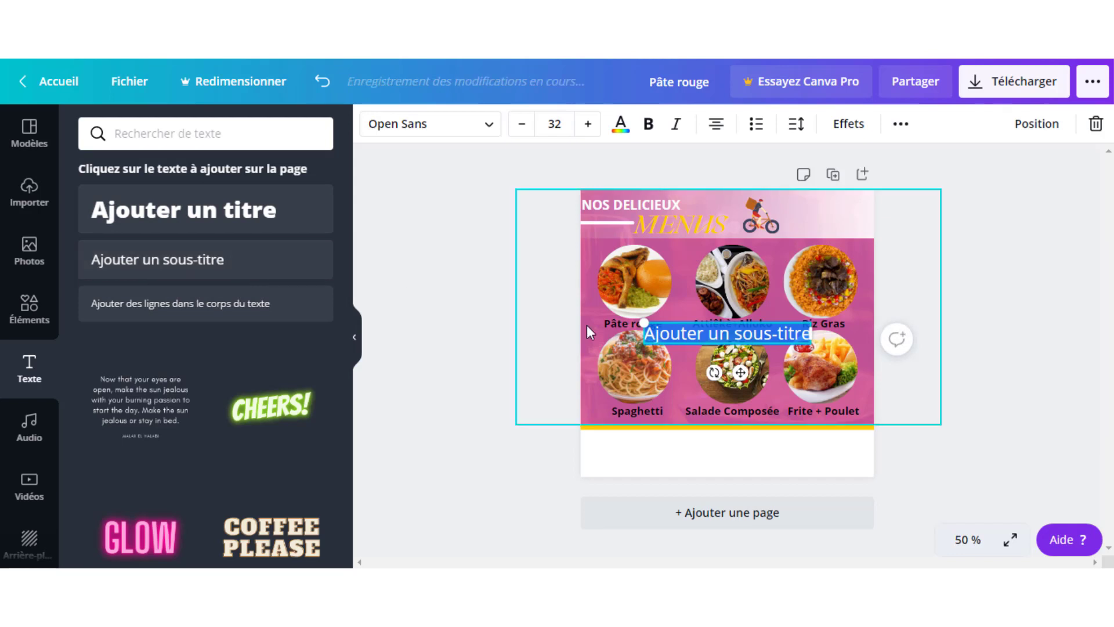
pyautogui.write('LIVRAII')
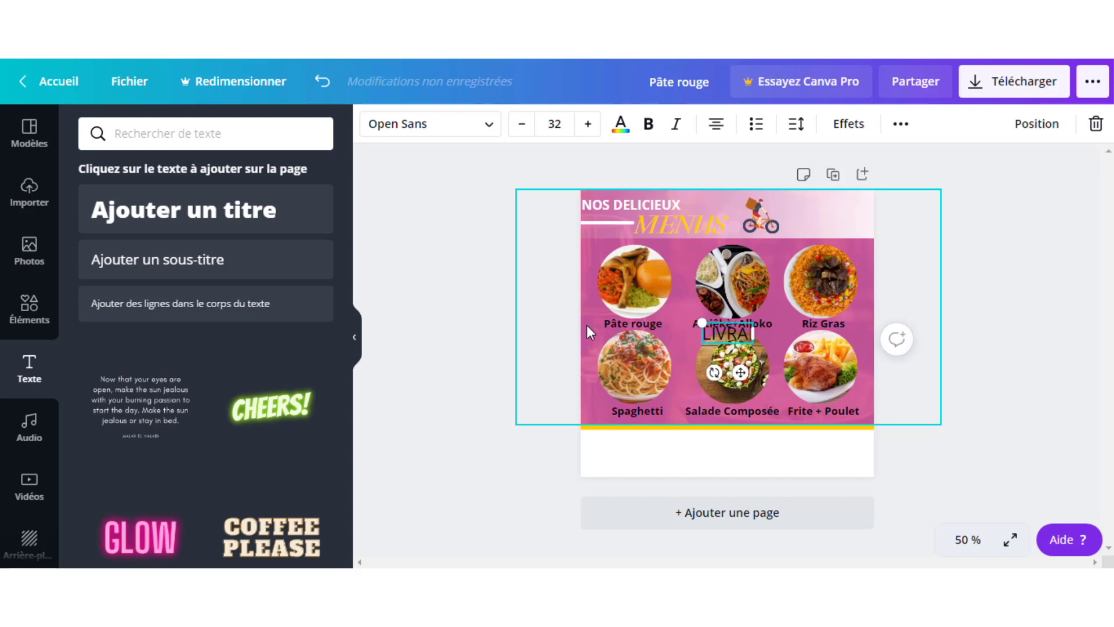
pyautogui.write('SON DISPO')
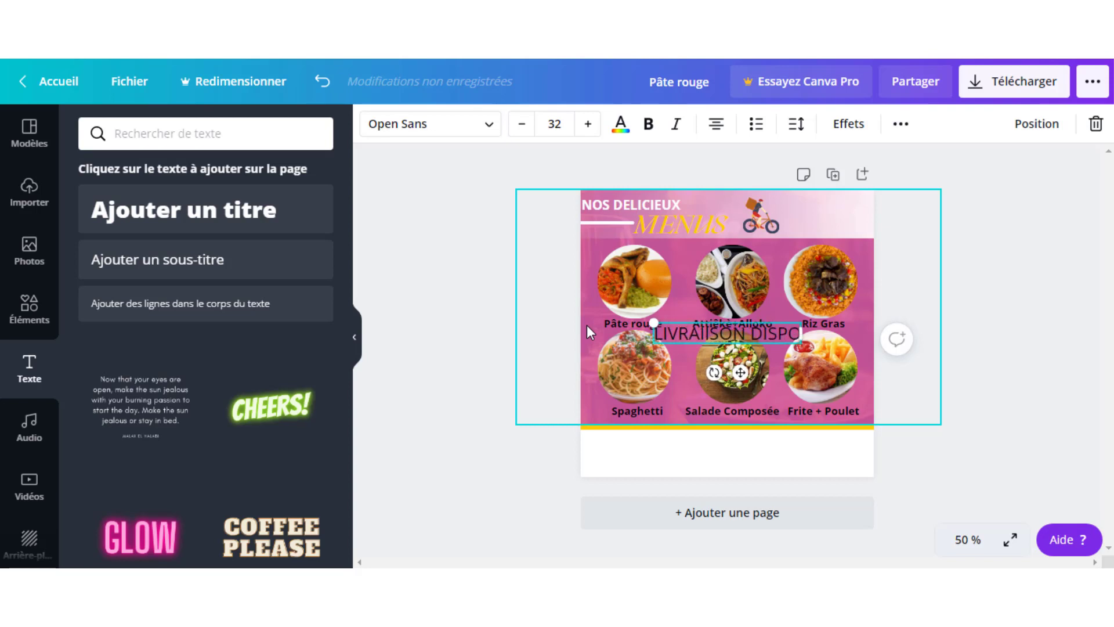
pyautogui.write('NIBLE')
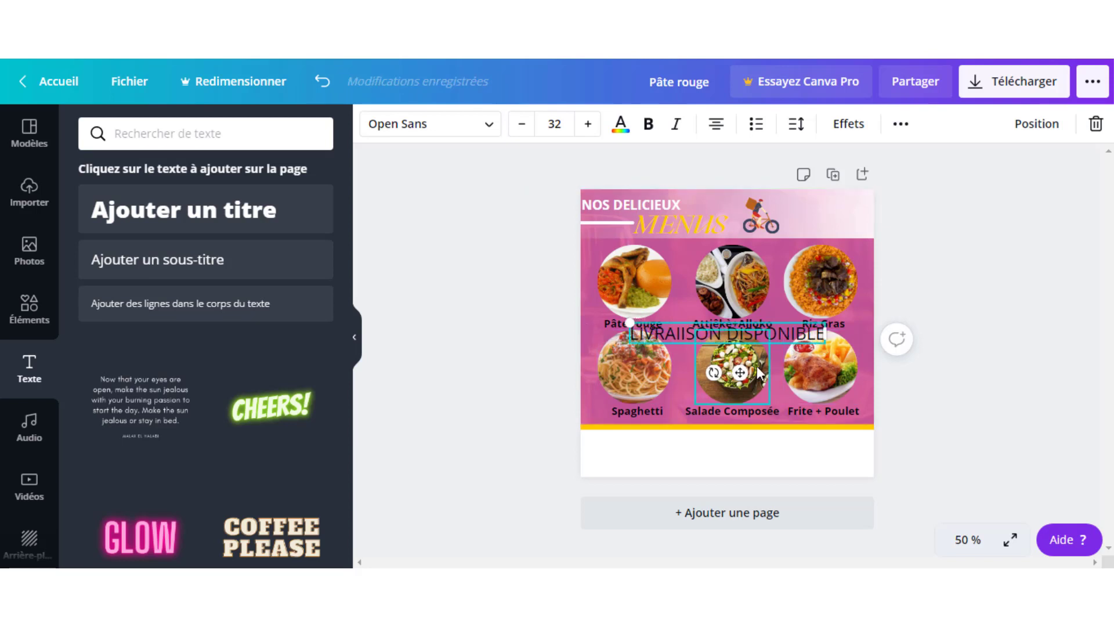
pyautogui.moveTo(740, 371); pyautogui.dragTo(858, 250)
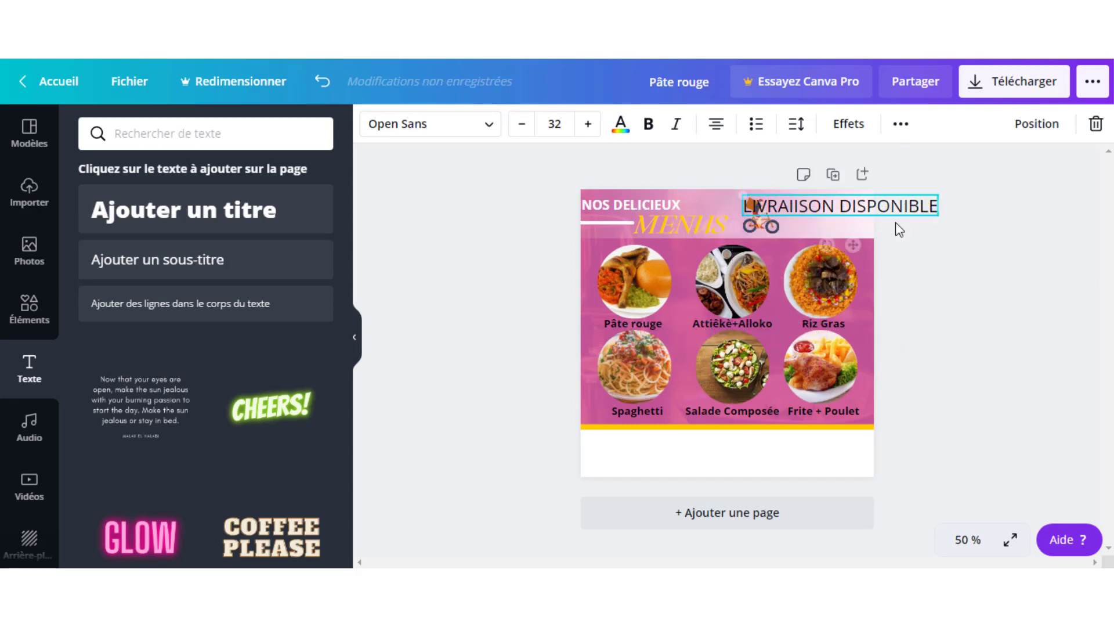
pyautogui.moveTo(940, 198); pyautogui.dragTo(848, 211)
pyautogui.click(841, 218)
pyautogui.click(824, 214)
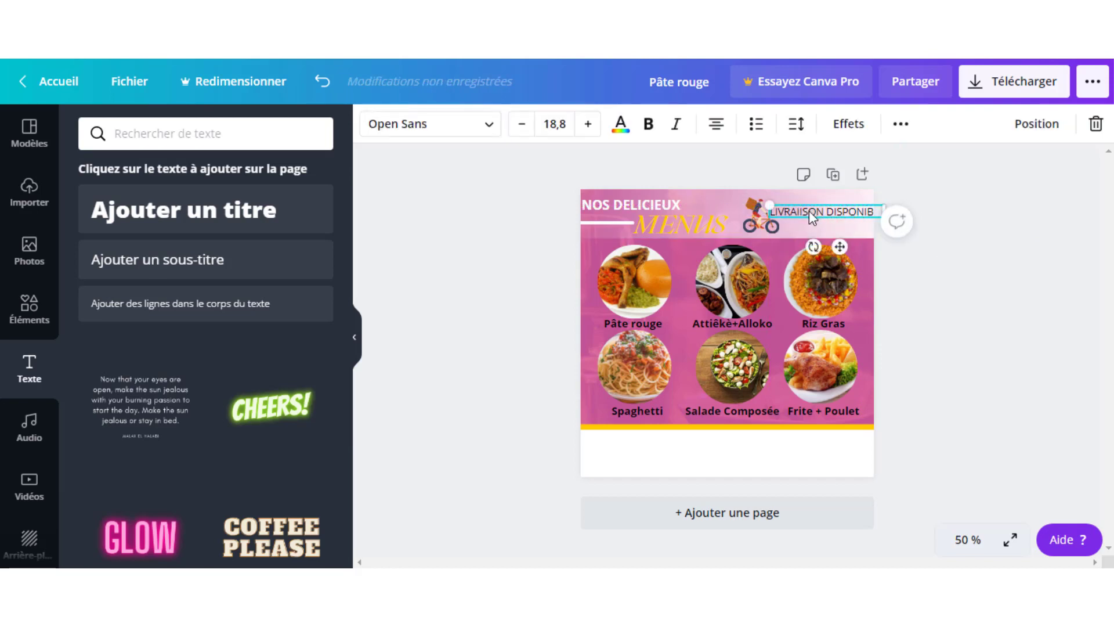
# - Correct the typo to 'LIVRAISON' and resize the text to wrap onto two lines at size 23.1
pyautogui.doubleClick(807, 215)
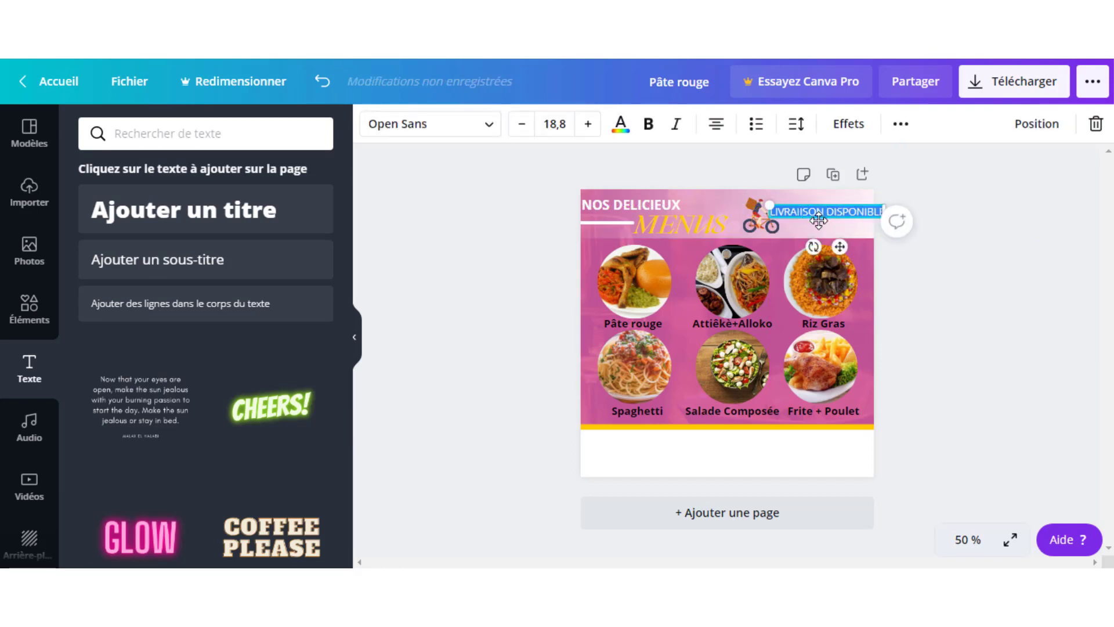
pyautogui.click(805, 214)
pyautogui.press('BackSpace')
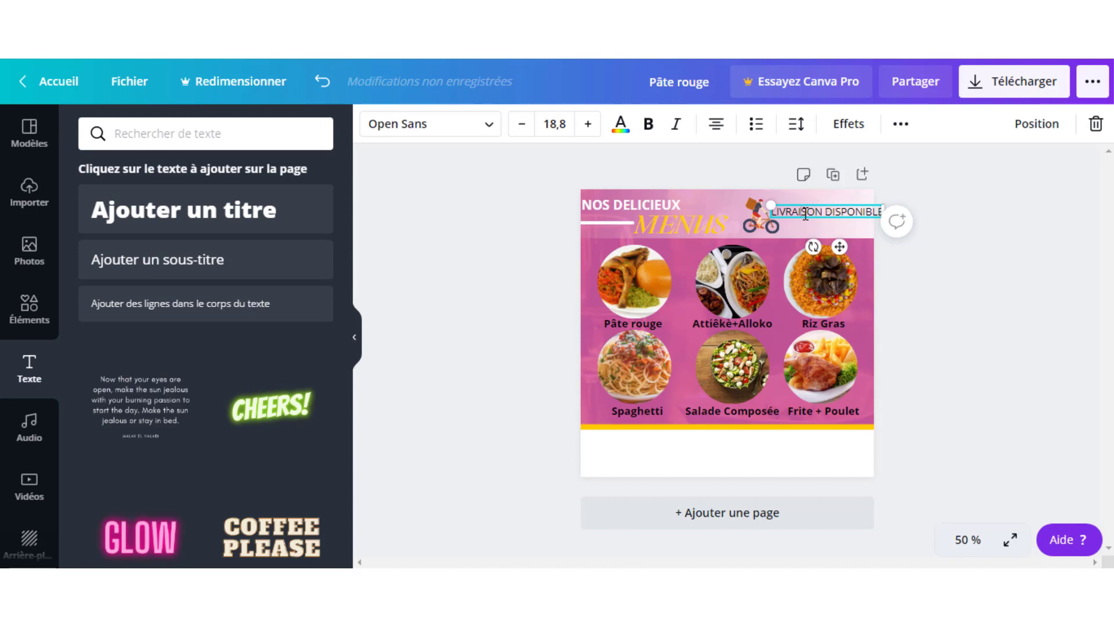
pyautogui.click(949, 187)
pyautogui.click(852, 213)
pyautogui.moveTo(883, 213); pyautogui.dragTo(907, 191)
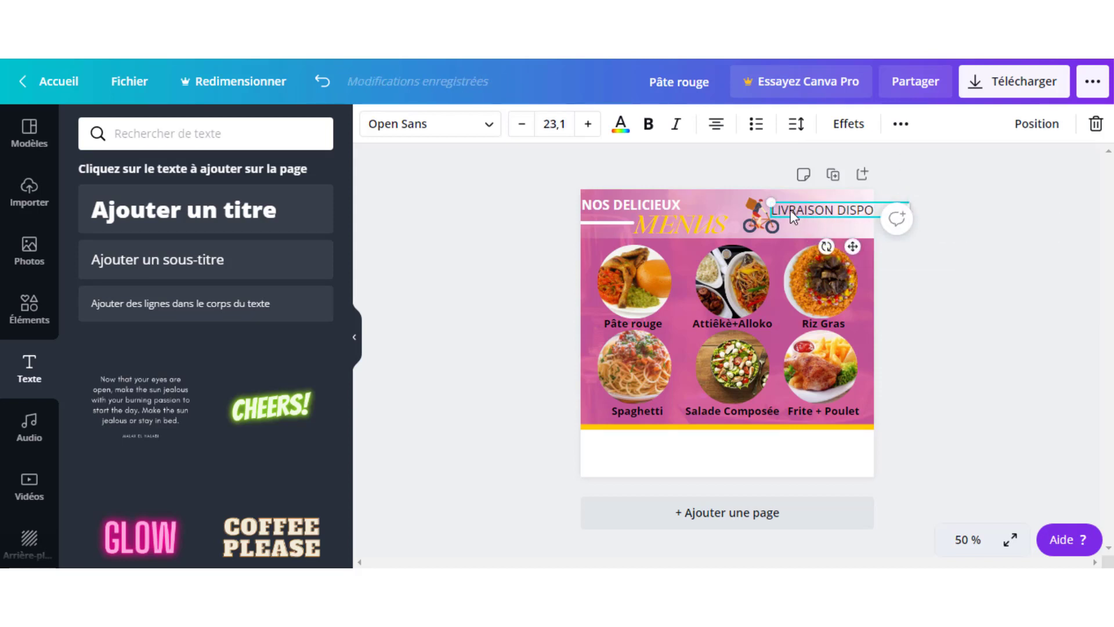
pyautogui.moveTo(816, 210); pyautogui.dragTo(788, 209)
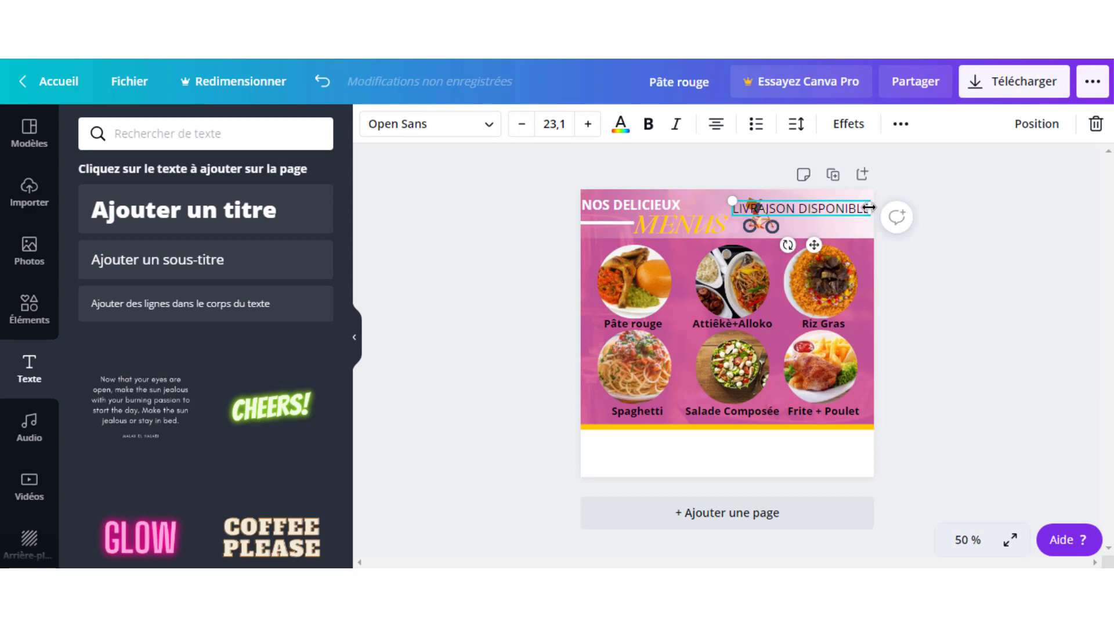
pyautogui.moveTo(869, 207); pyautogui.dragTo(839, 223)
pyautogui.click(937, 191)
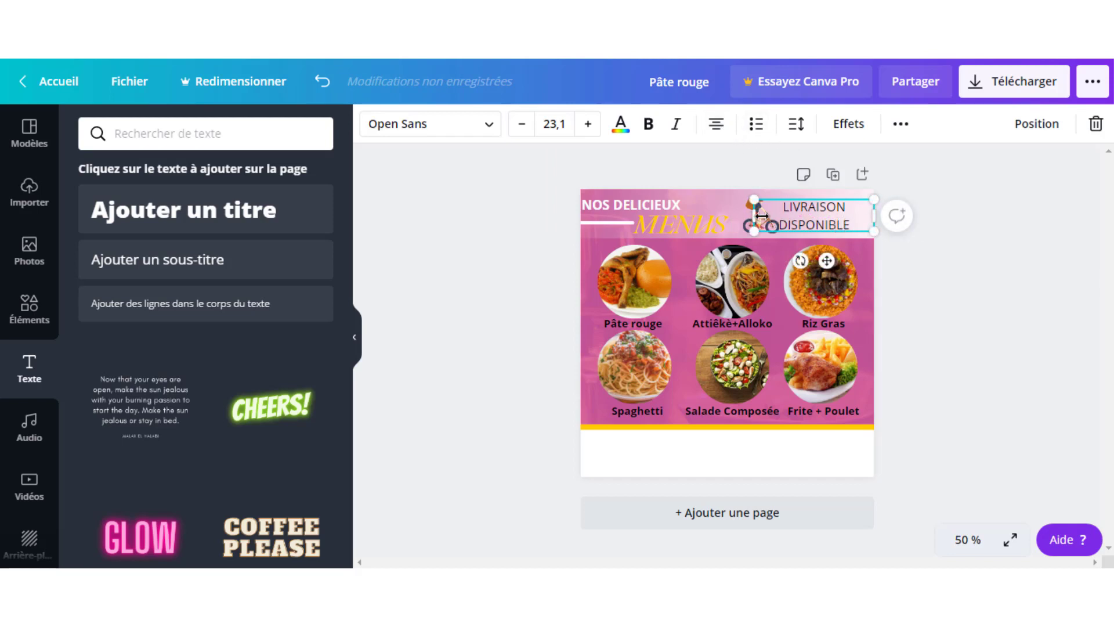
# - Narrow the delivery text box and widen its letter spacing
pyautogui.moveTo(755, 218); pyautogui.dragTo(773, 223)
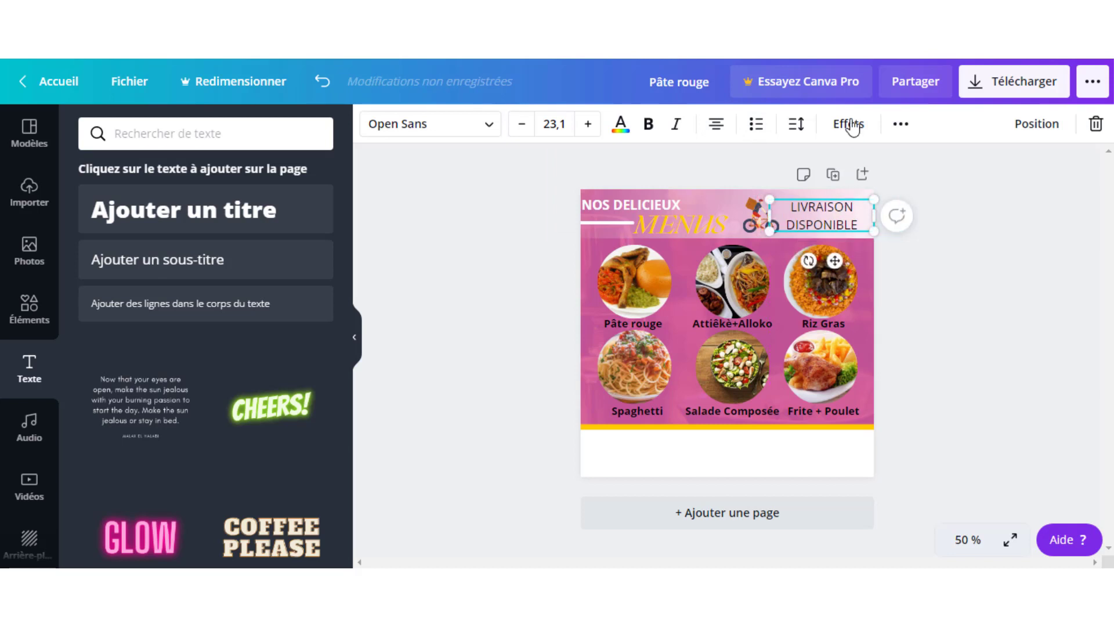
pyautogui.click(796, 123)
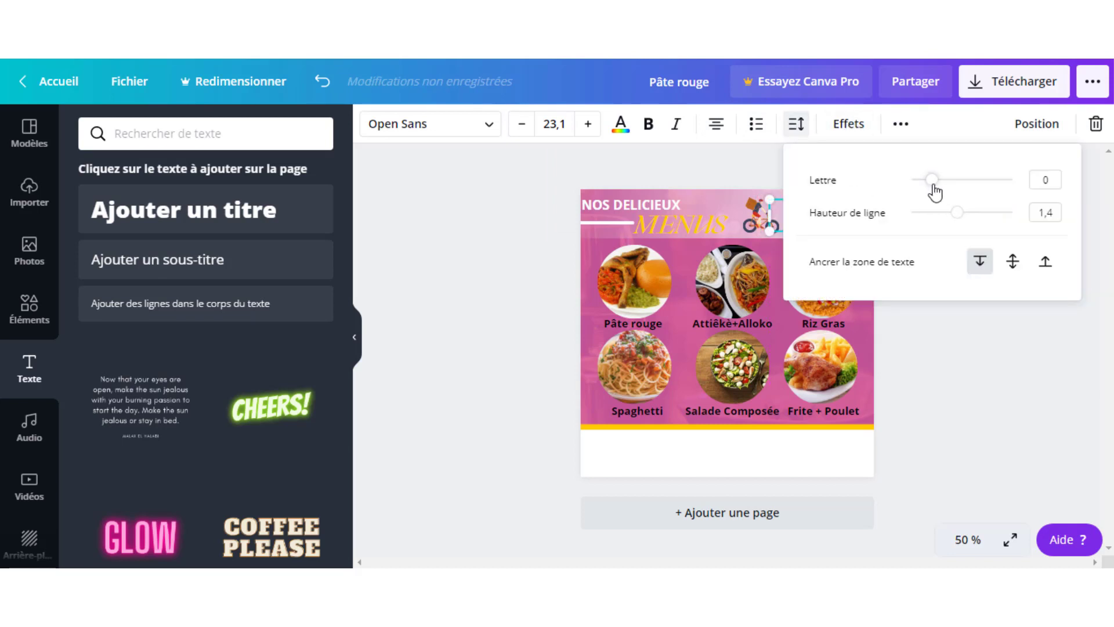
pyautogui.moveTo(931, 182); pyautogui.dragTo(942, 193)
pyautogui.click(513, 203)
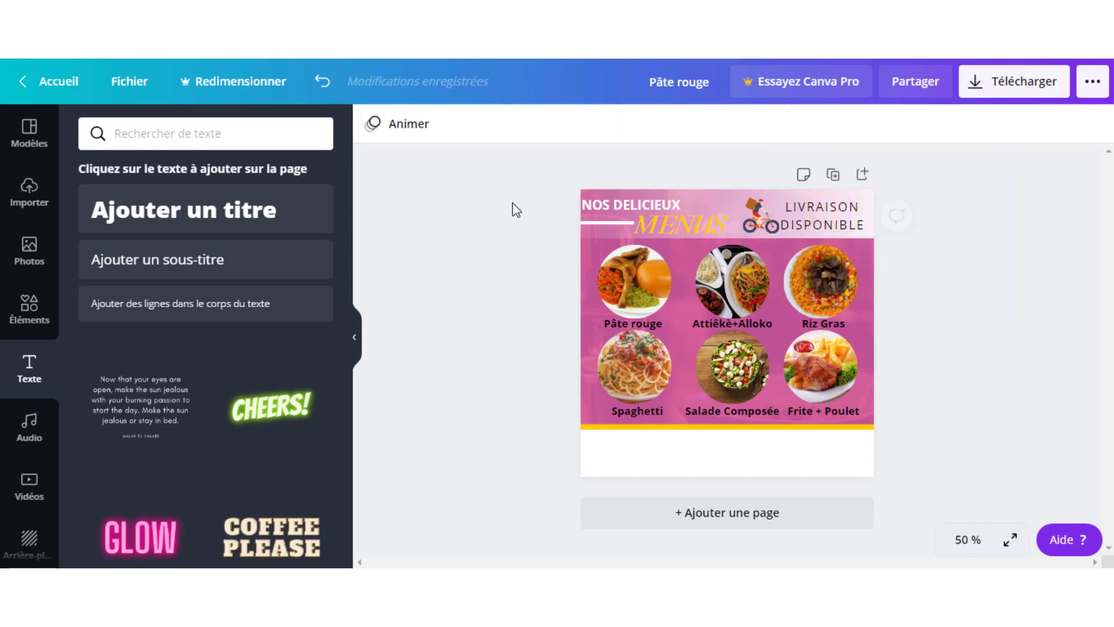
# - Make LIVRAISON DISPONIBLE bold, shrink it to size 20.9 and nudge it into place
pyautogui.click(830, 211)
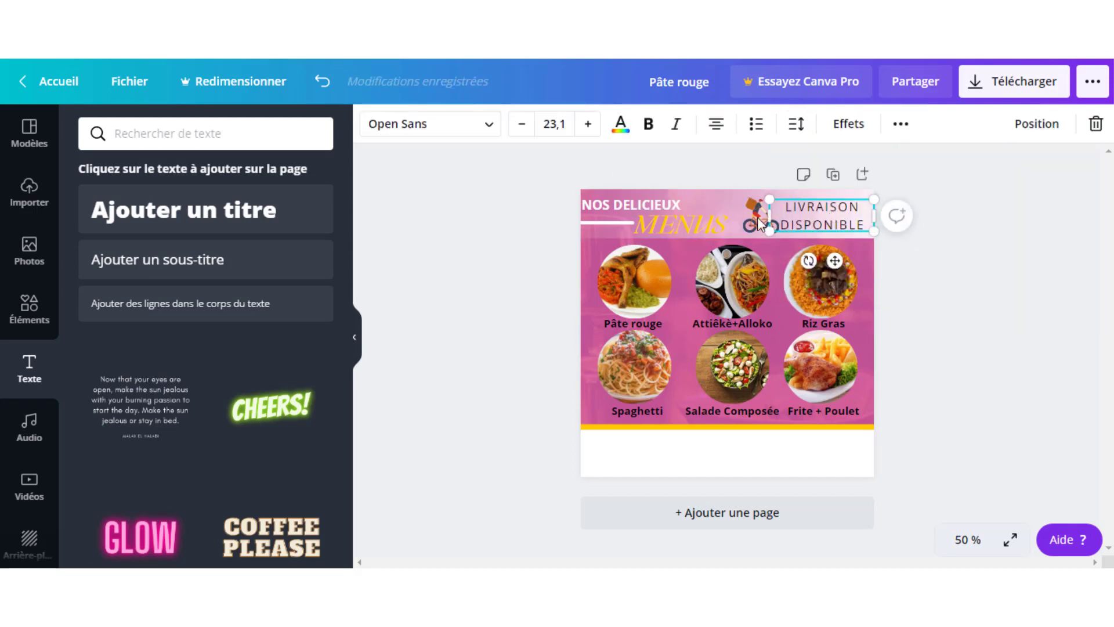
pyautogui.click(648, 123)
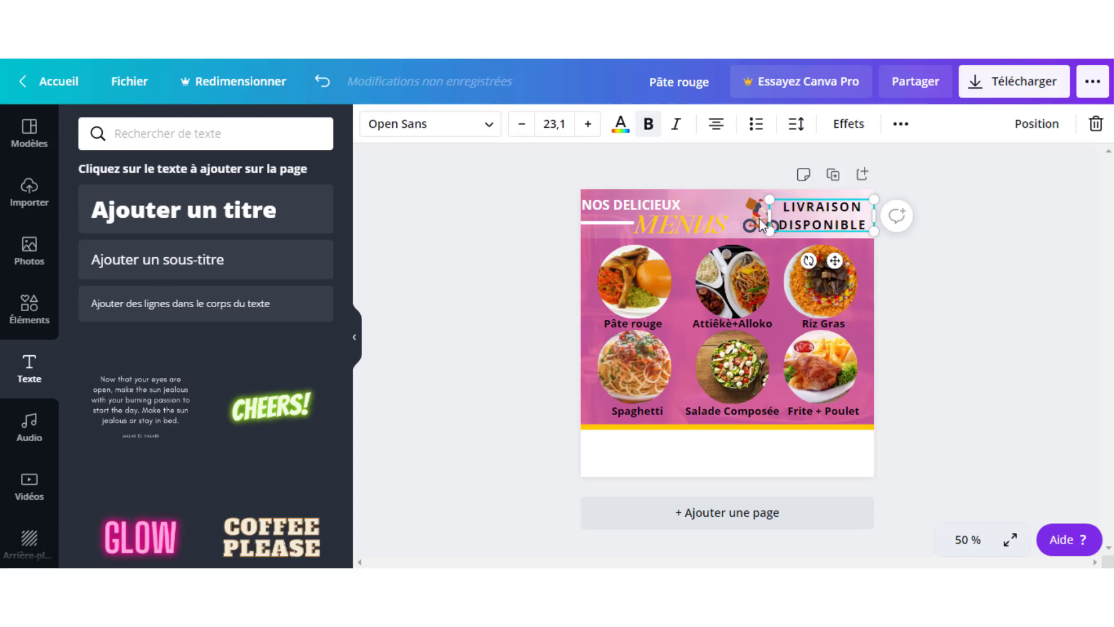
pyautogui.click(966, 306)
pyautogui.click(821, 223)
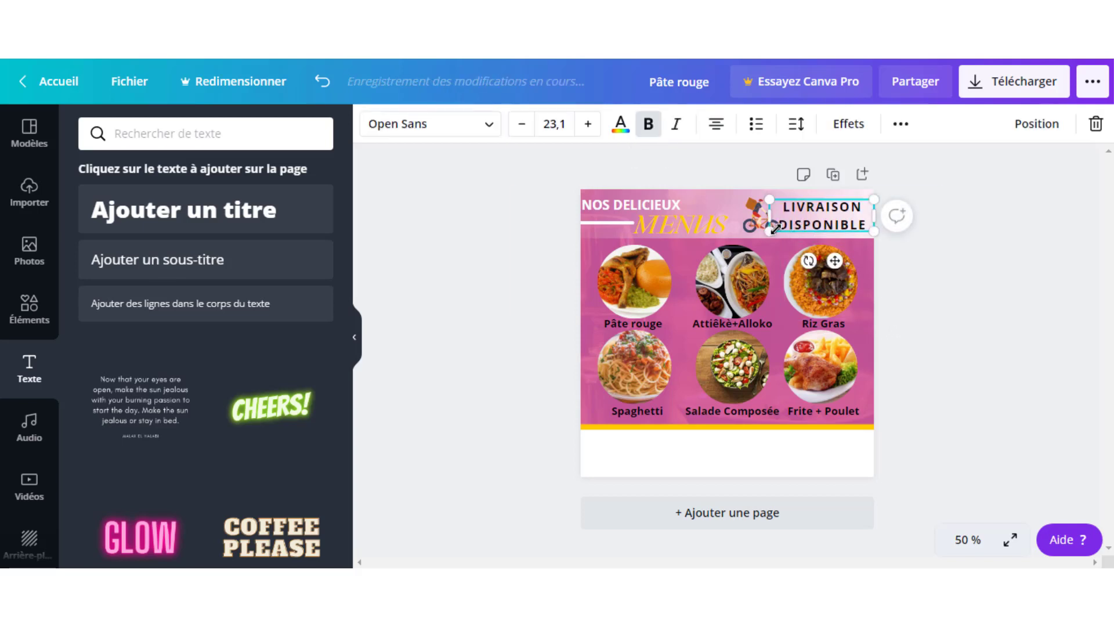
pyautogui.moveTo(770, 232); pyautogui.dragTo(814, 213)
pyautogui.click(959, 271)
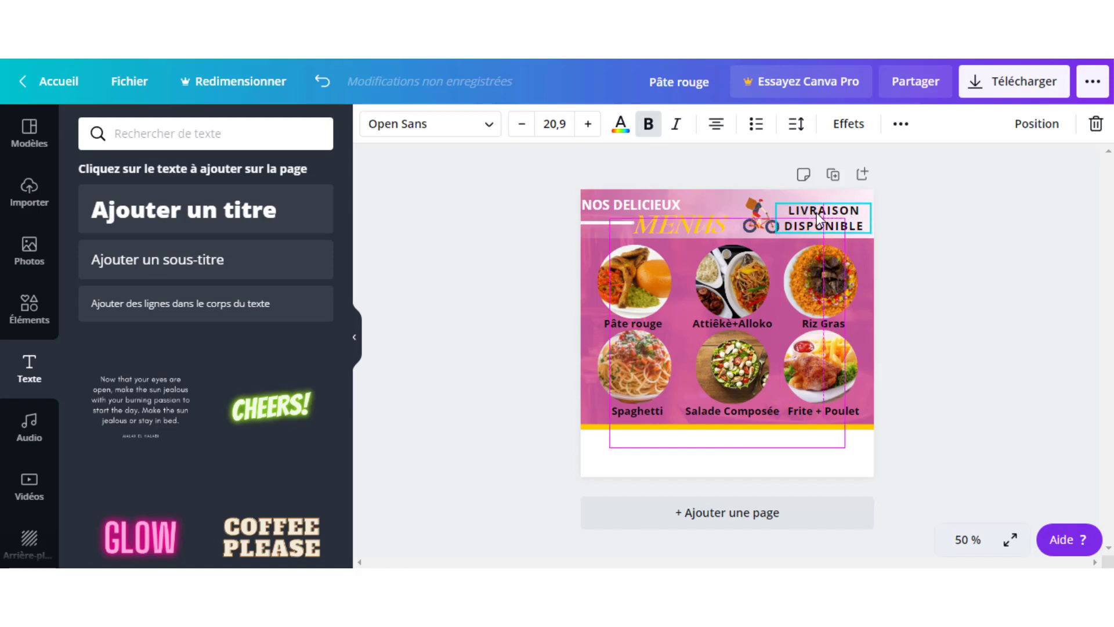
pyautogui.click(979, 236)
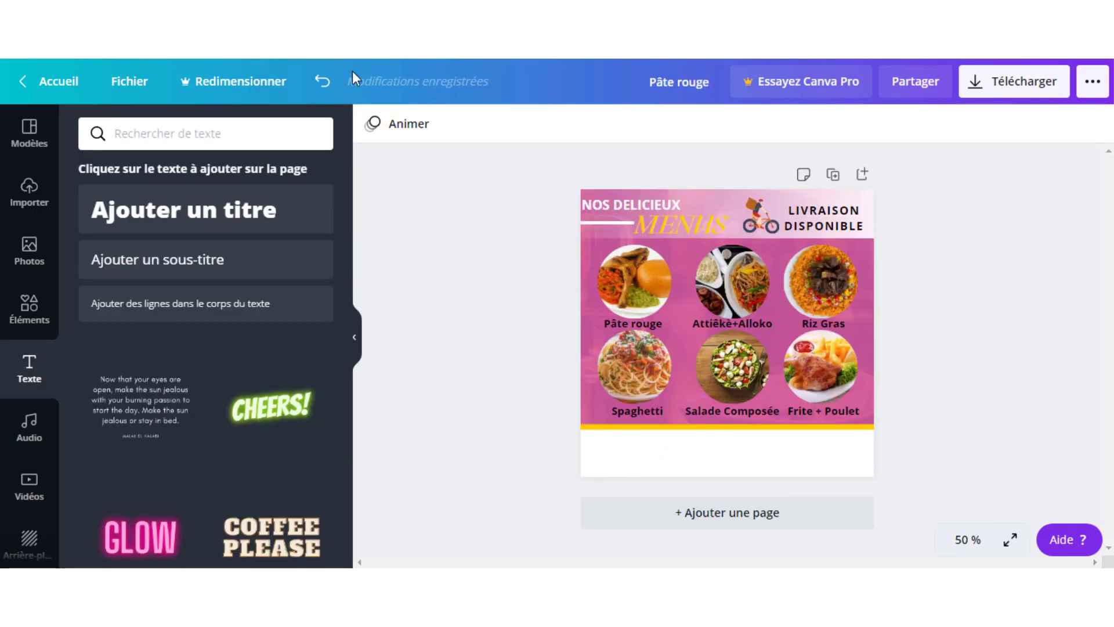
# - Set the LIVRAISON DISPONIBLE text in the RoxboroughCF font
pyautogui.click(807, 219)
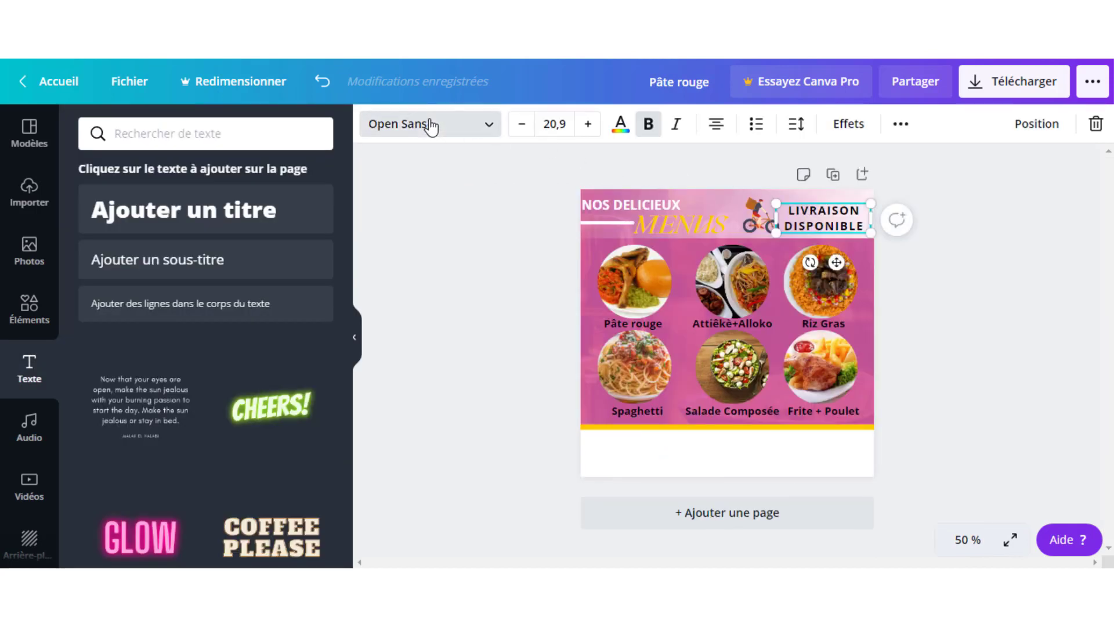
pyautogui.click(427, 124)
pyautogui.click(139, 272)
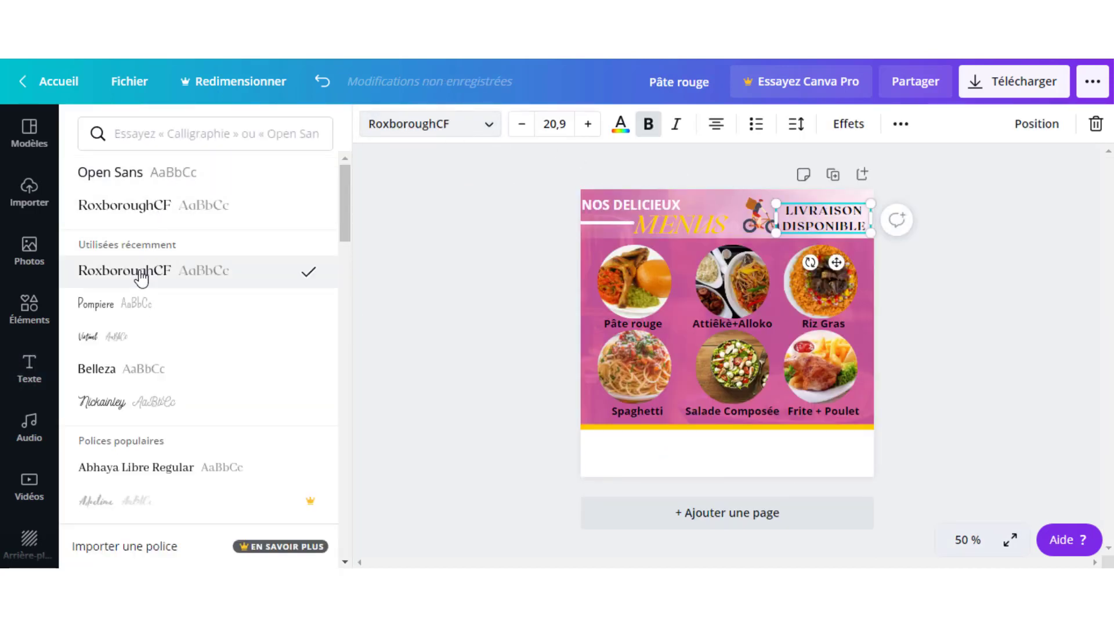
pyautogui.press('Escape')
pyautogui.click(955, 287)
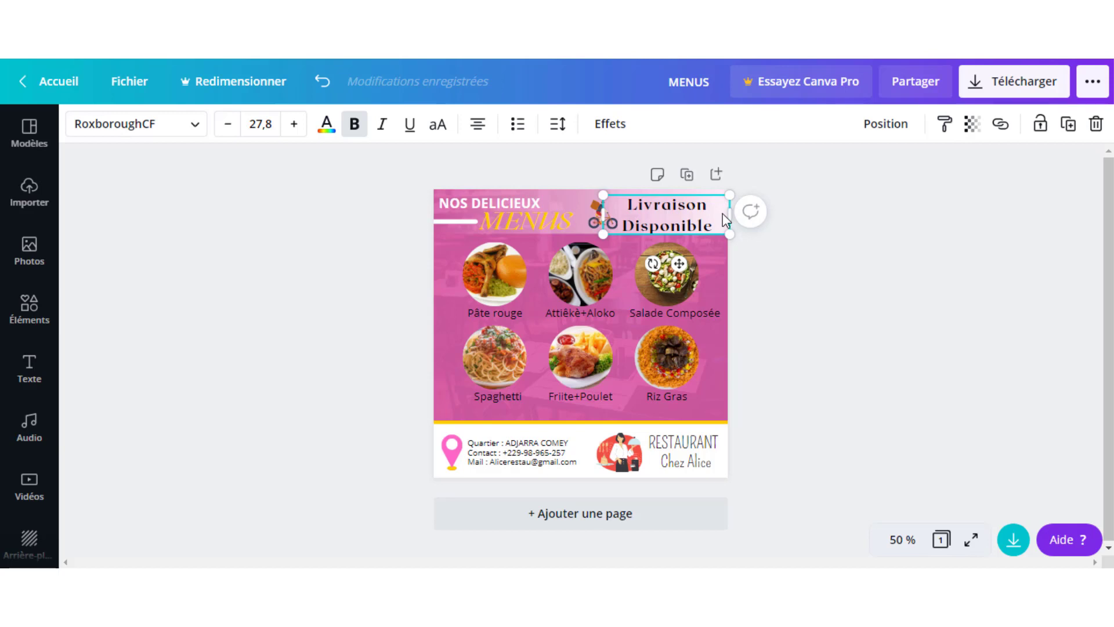
# - Shift the header banner image slightly to the left
pyautogui.click(793, 232)
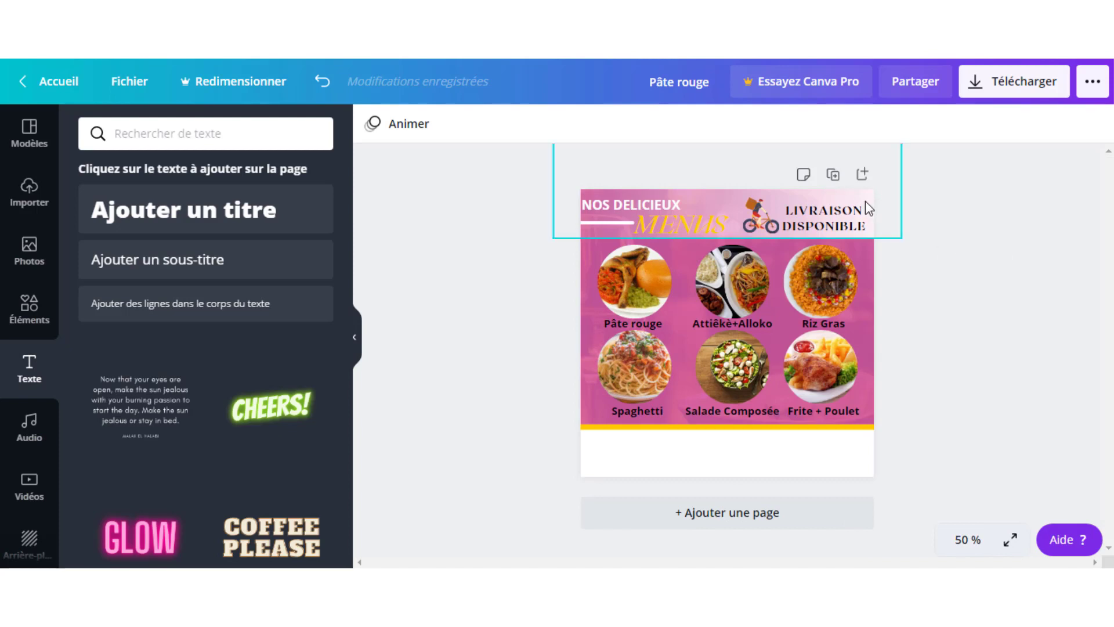
pyautogui.click(865, 201)
pyautogui.moveTo(762, 175); pyautogui.dragTo(745, 169)
pyautogui.click(1029, 307)
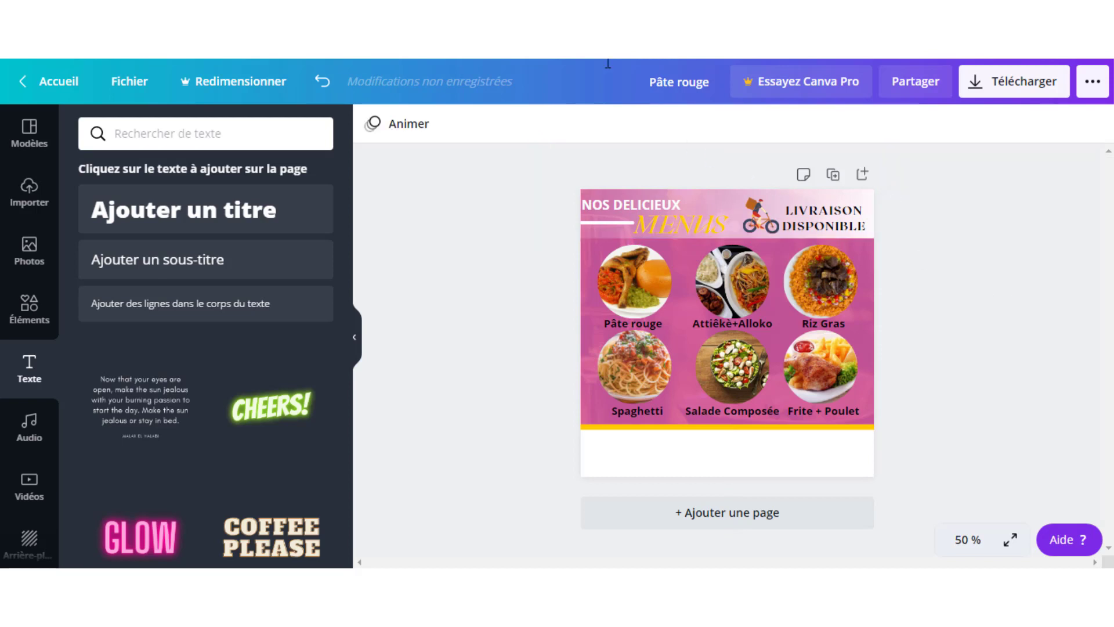
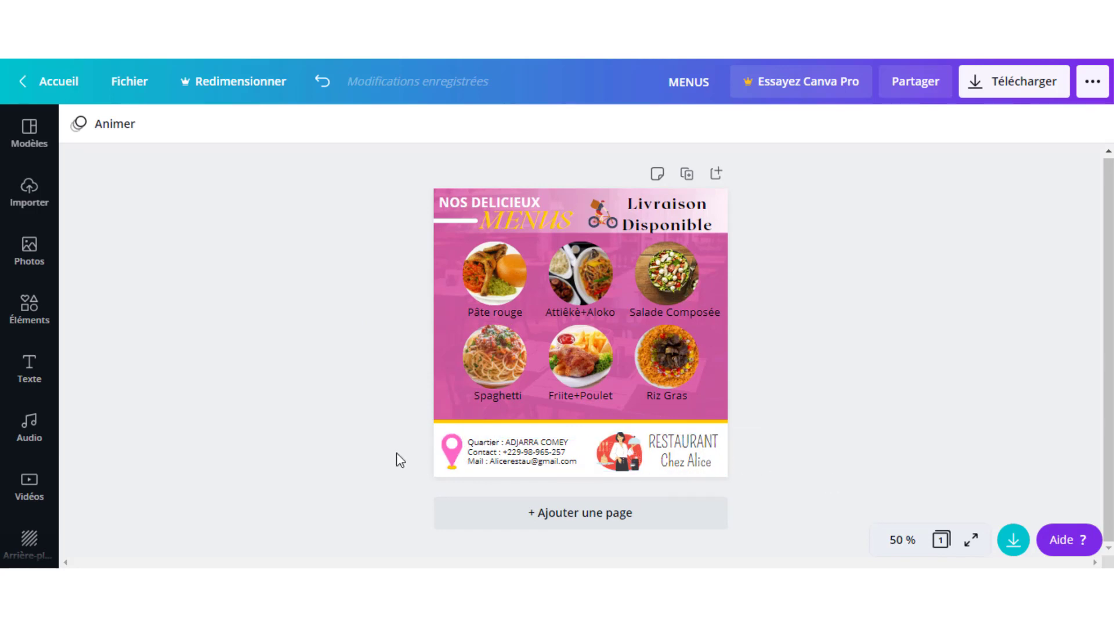
# - Replace the LIVRAISON elements search with LIEU to browse location pin graphics
pyautogui.click(458, 457)
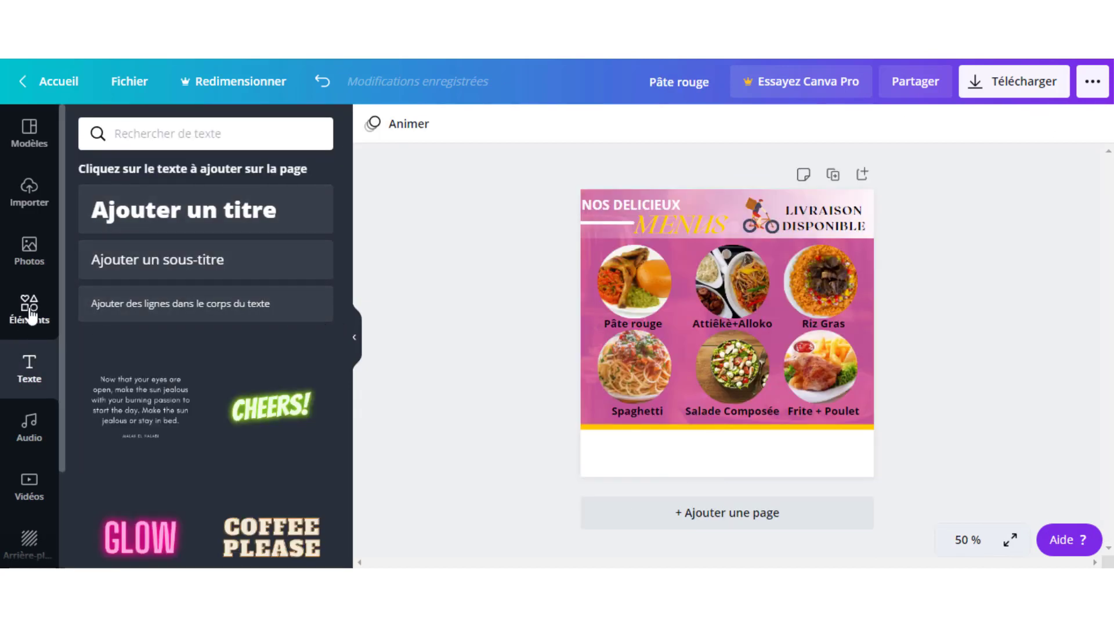
pyautogui.click(30, 314)
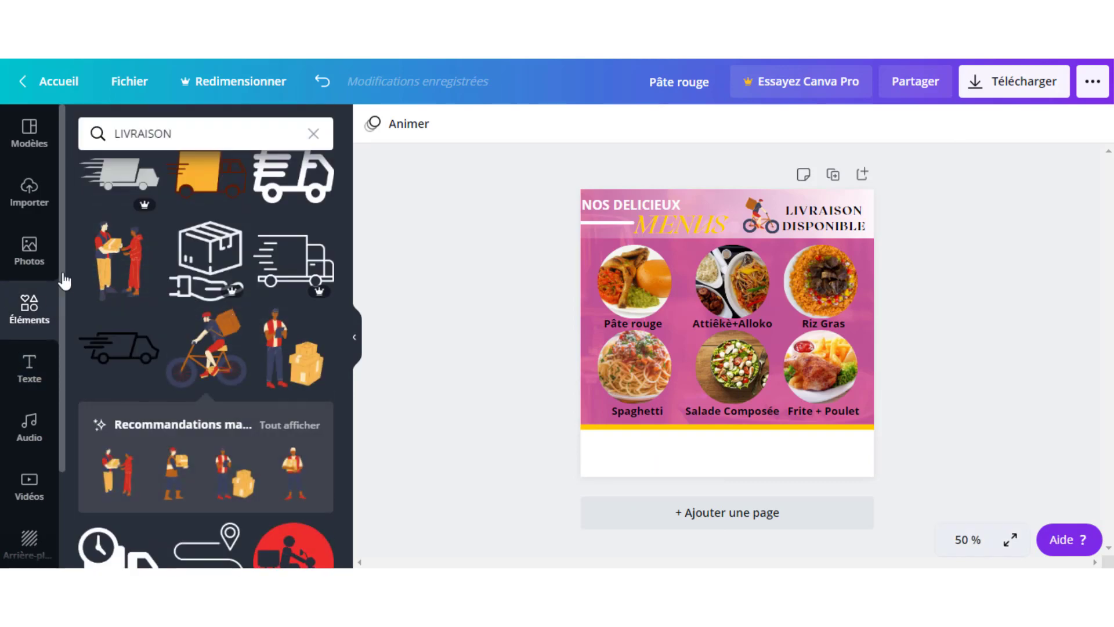
pyautogui.click(312, 132)
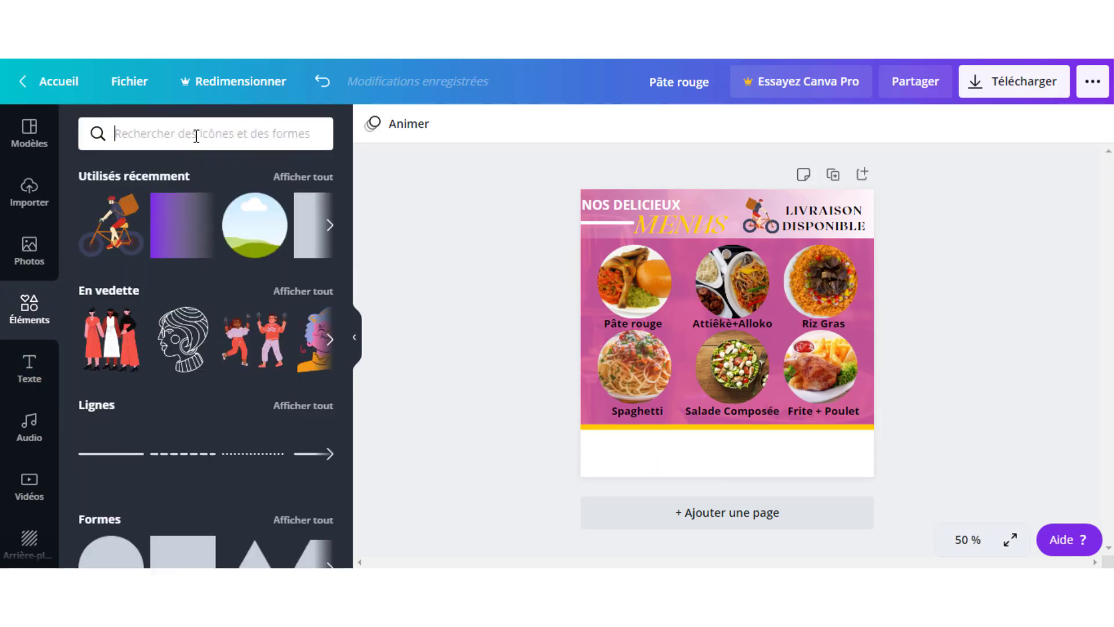
pyautogui.write('LIEU')
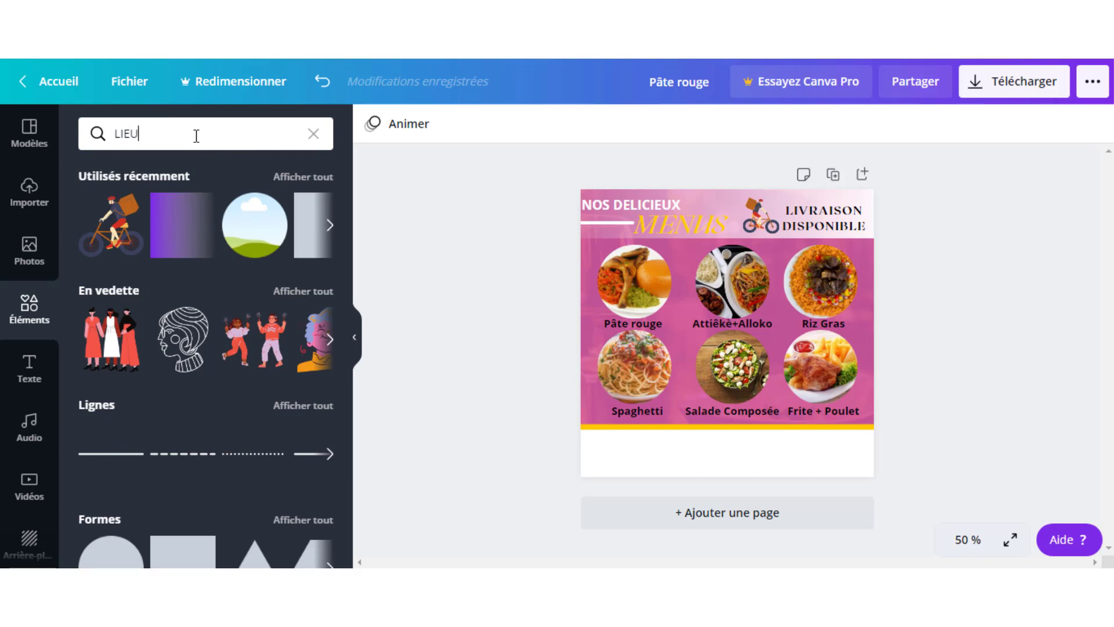
pyautogui.press('Return')
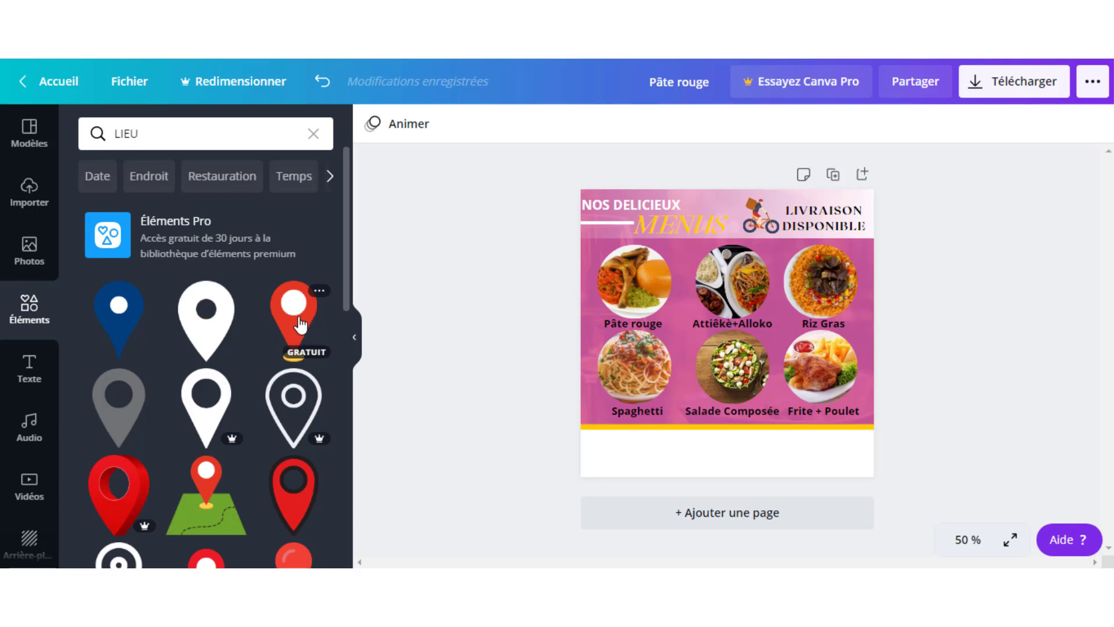
pyautogui.scroll(-5, 210, 426)
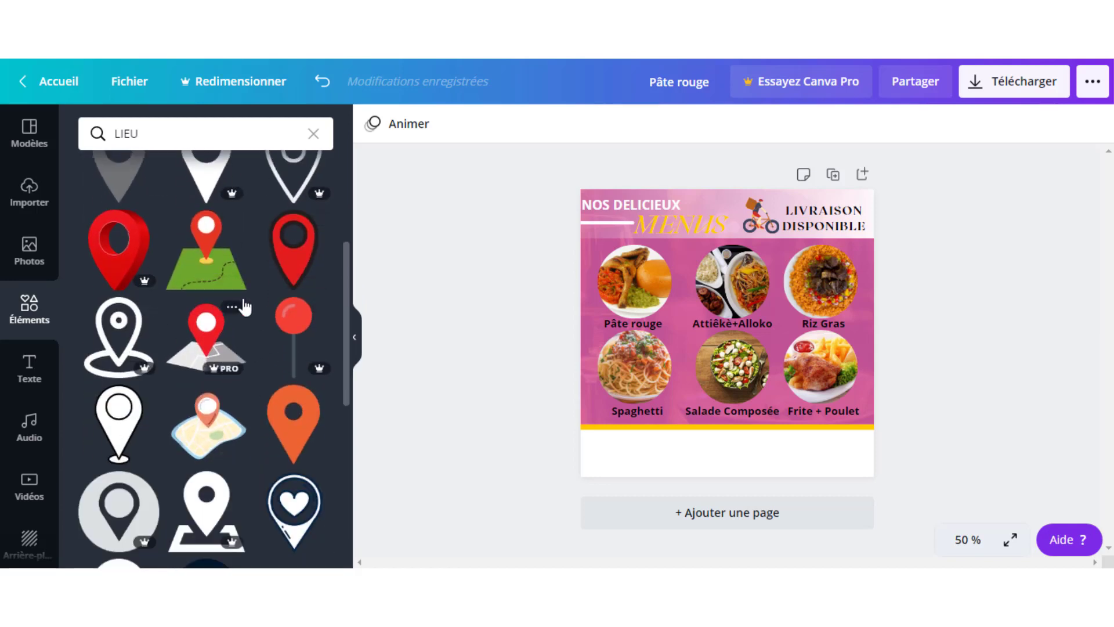
pyautogui.scroll(6, 249, 325)
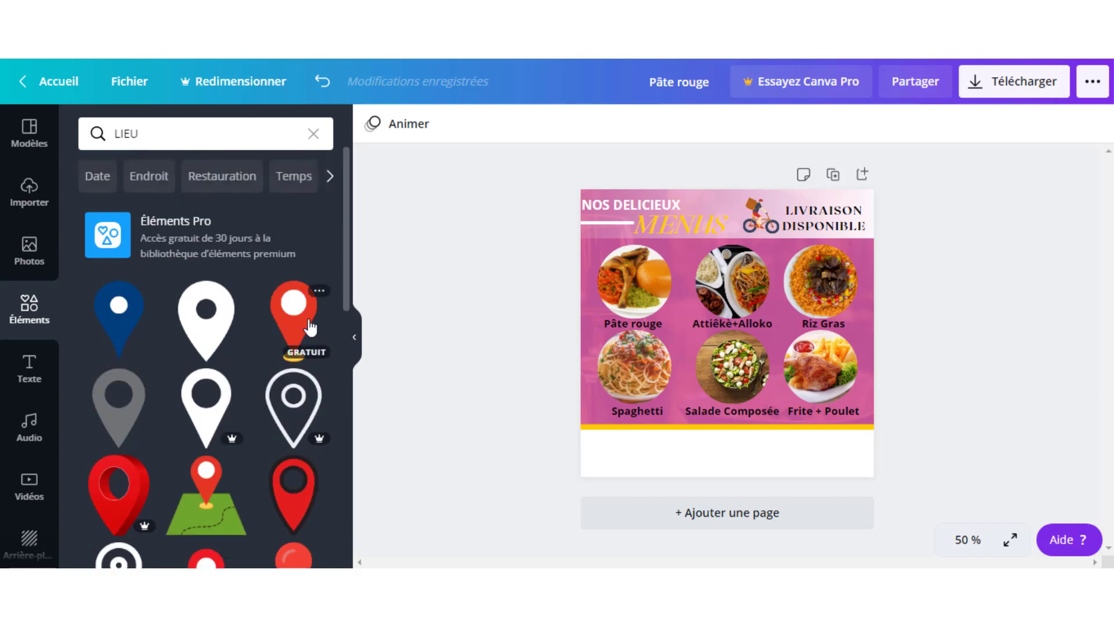
# - Add the free red location pin, shrink it and place it at the footer's left
pyautogui.click(290, 327)
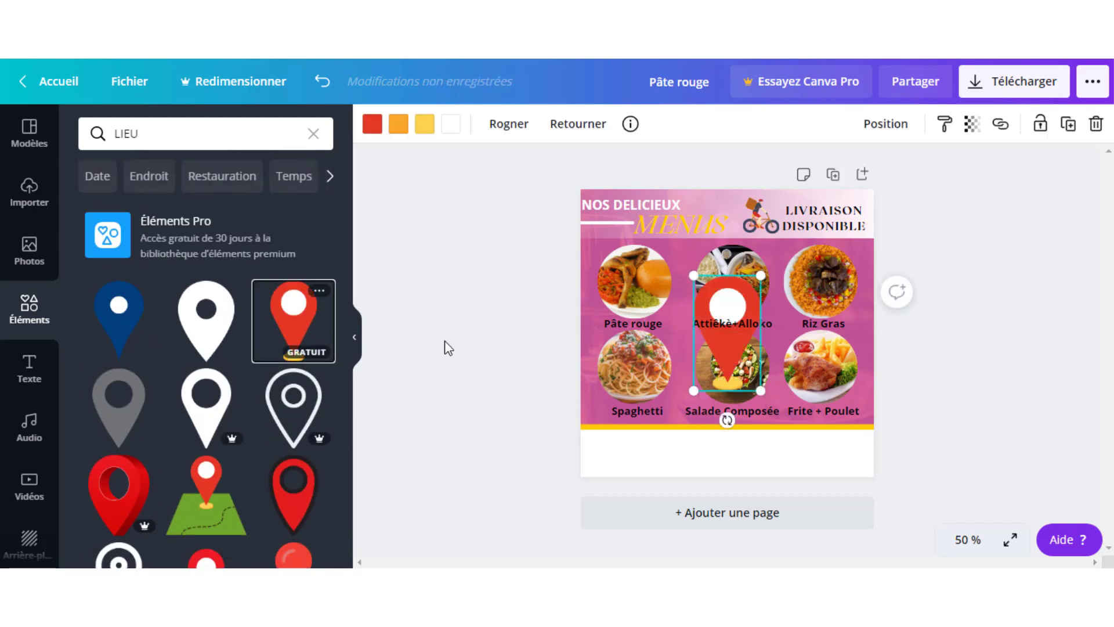
pyautogui.moveTo(760, 275); pyautogui.dragTo(601, 459)
pyautogui.click(652, 490)
pyautogui.click(1017, 338)
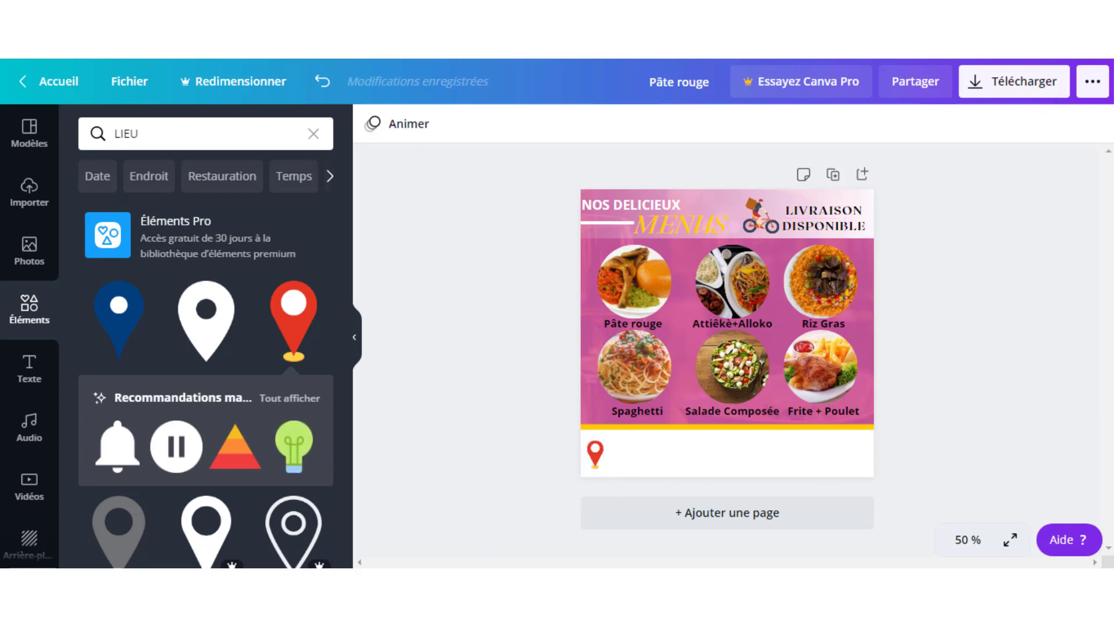
# - Unlock the menu image above the footer, then reselect the red pin
pyautogui.click(597, 457)
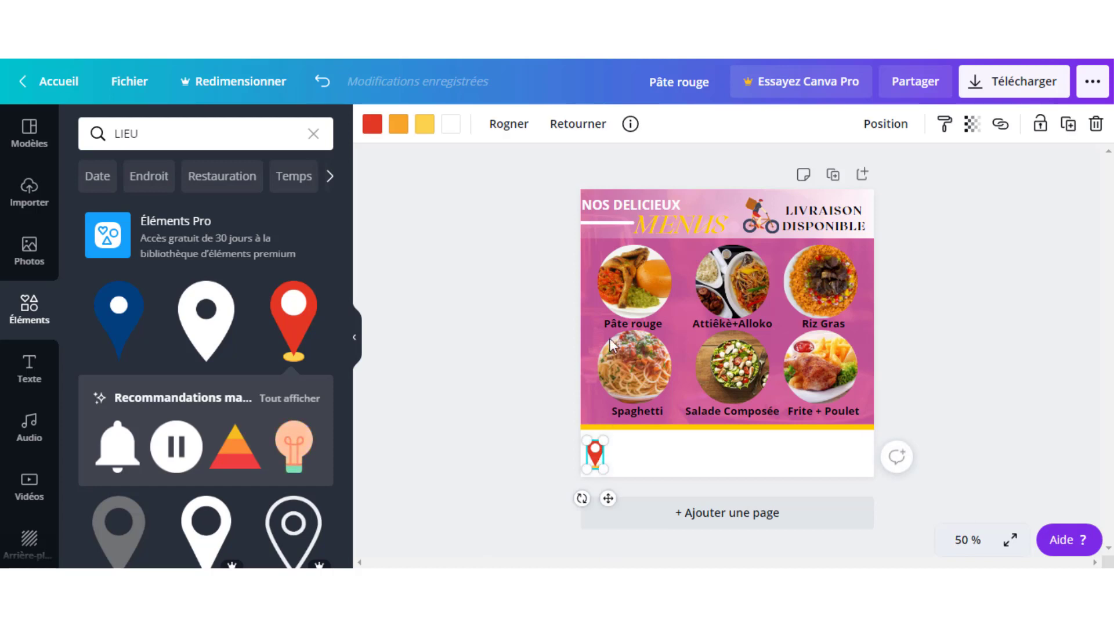
pyautogui.click(593, 295)
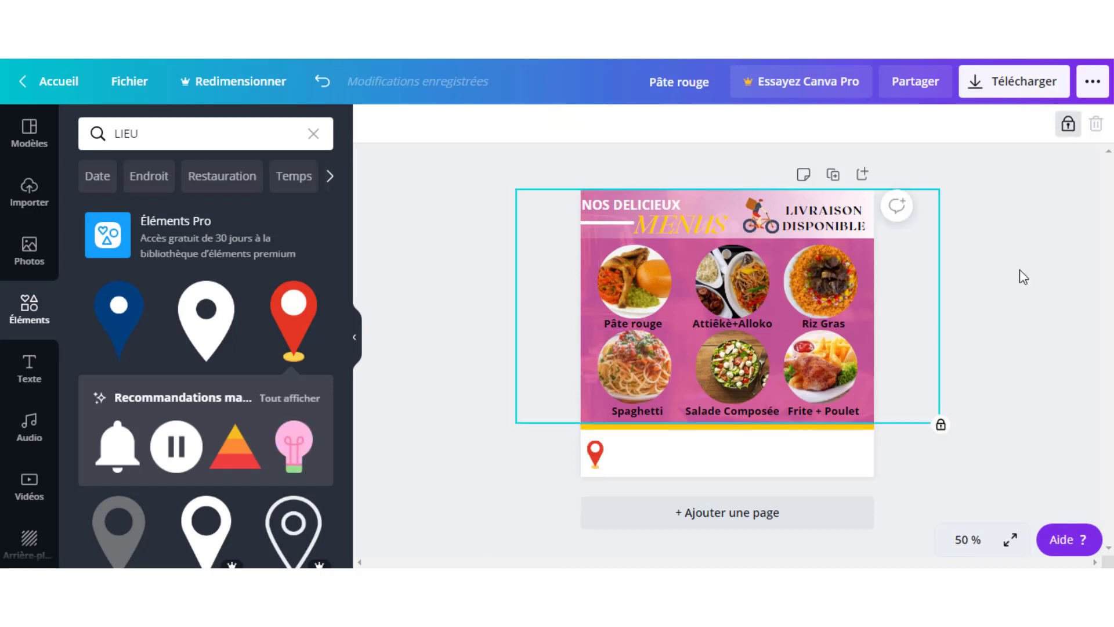
pyautogui.click(1068, 132)
pyautogui.click(1028, 300)
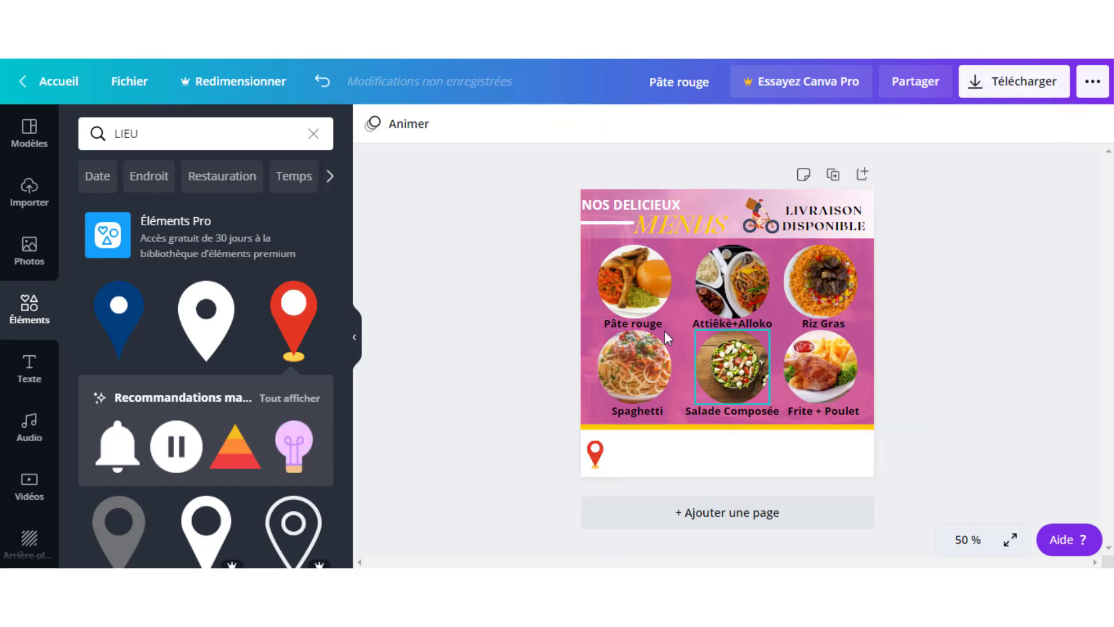
pyautogui.click(585, 335)
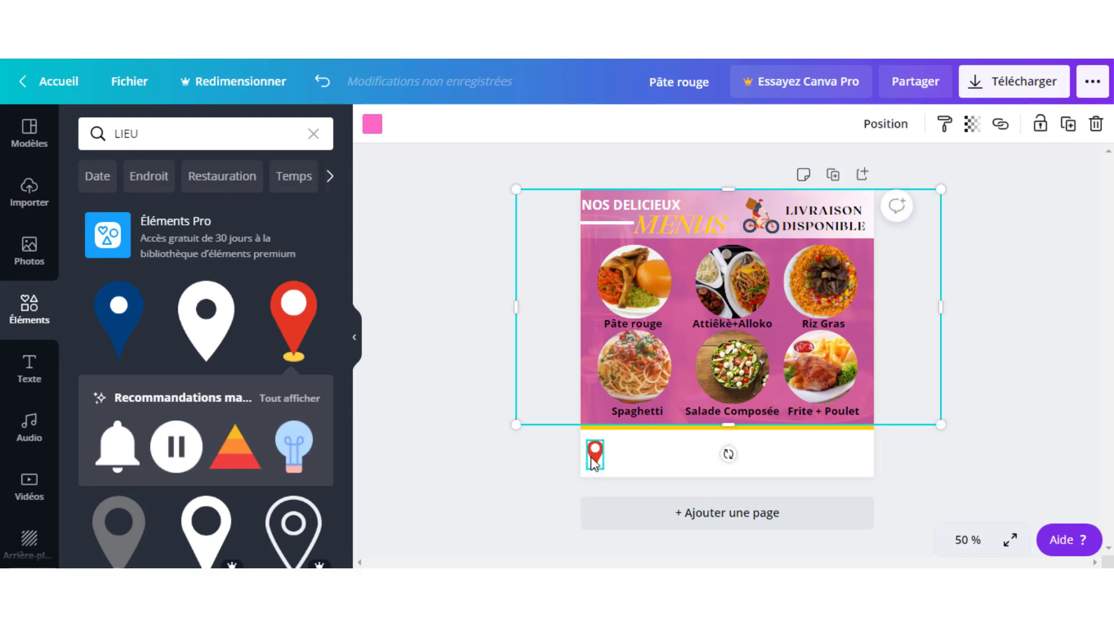
pyautogui.click(595, 454)
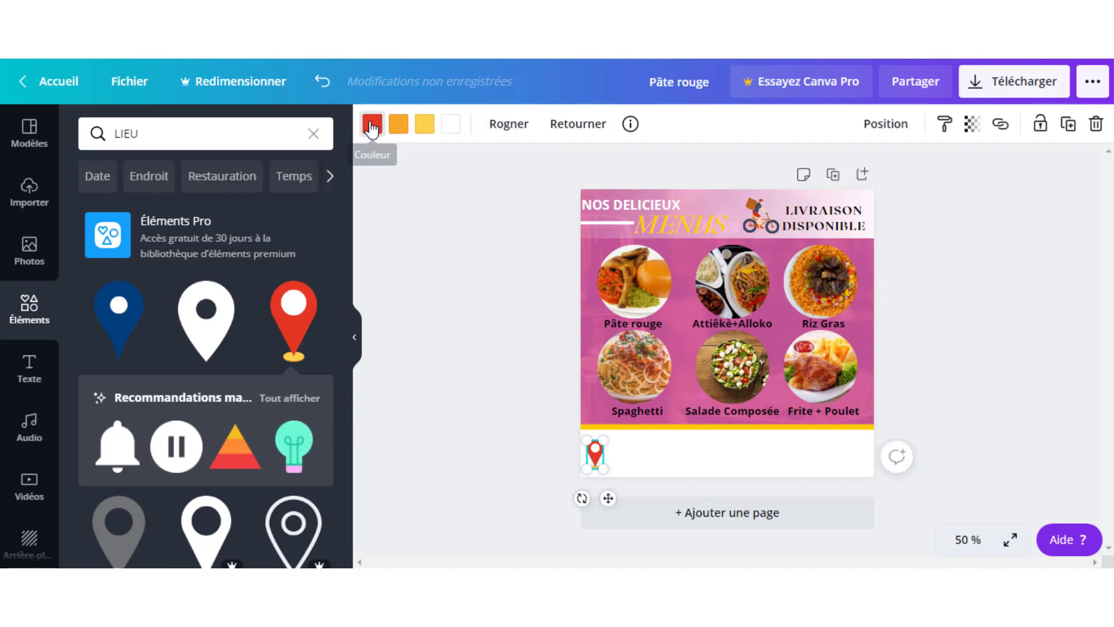
# - Recolour the pin's red part pink and its base bright yellow #ffcc00
pyautogui.click(371, 124)
pyautogui.click(279, 348)
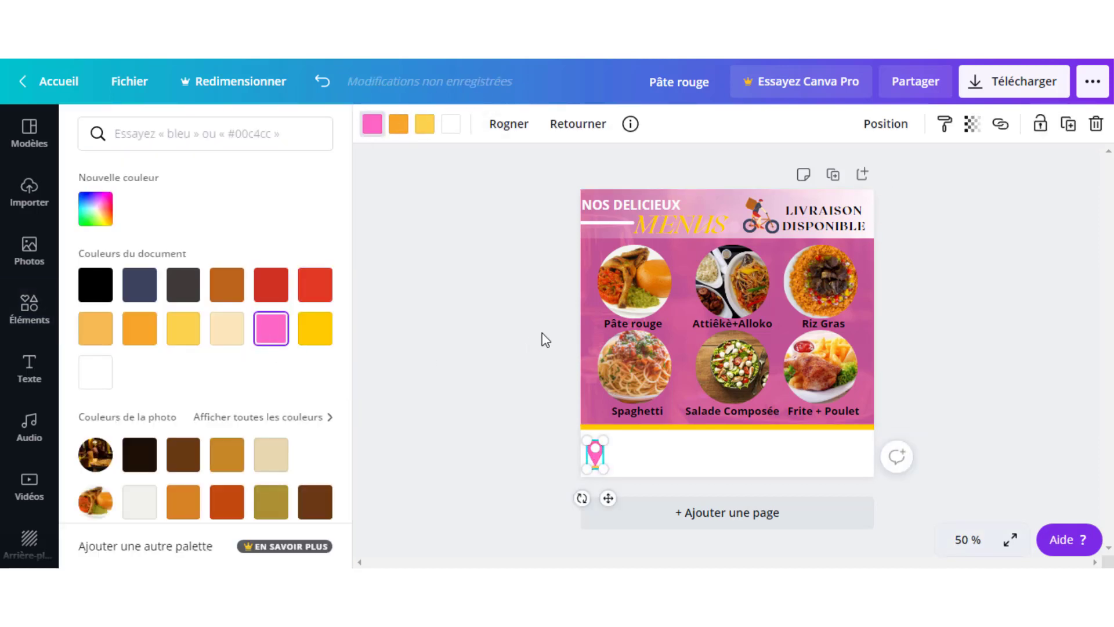
pyautogui.click(544, 360)
pyautogui.click(1032, 316)
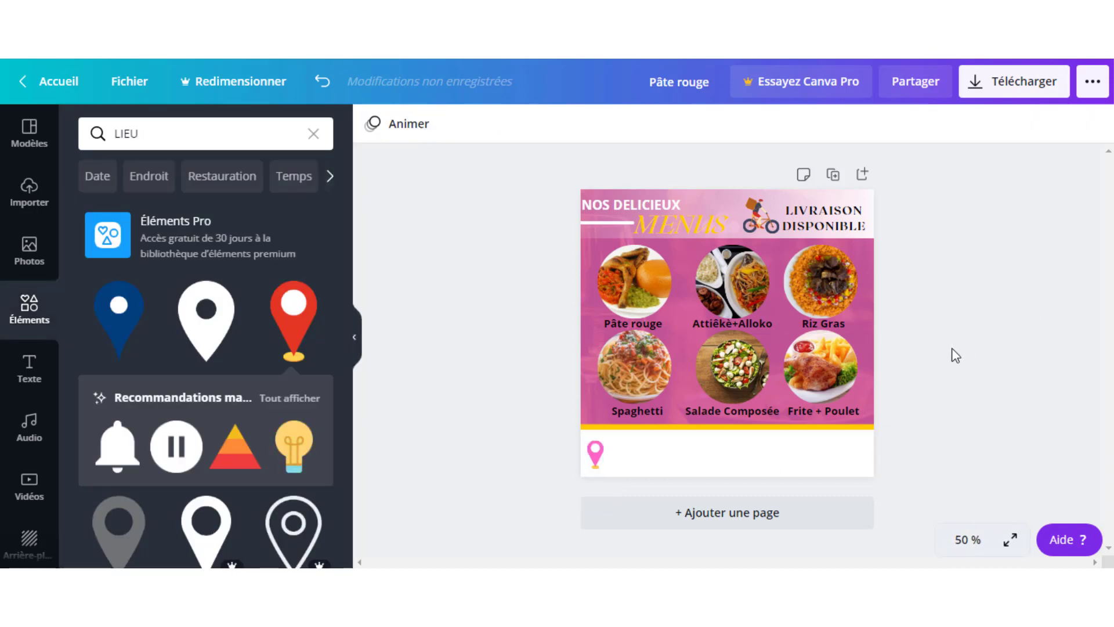
pyautogui.click(599, 452)
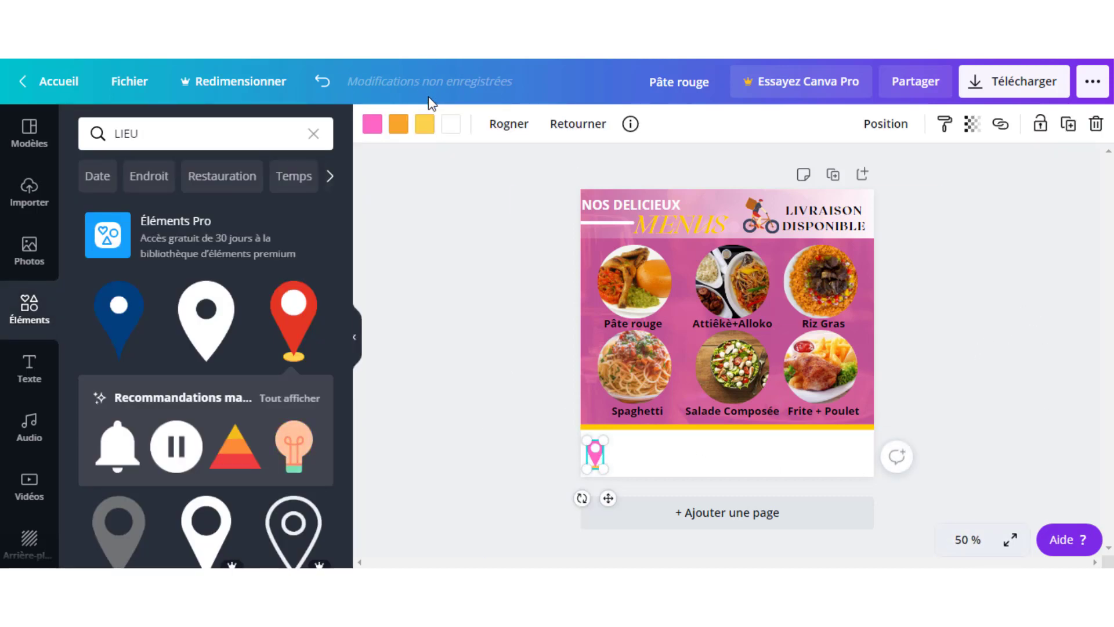
pyautogui.click(423, 125)
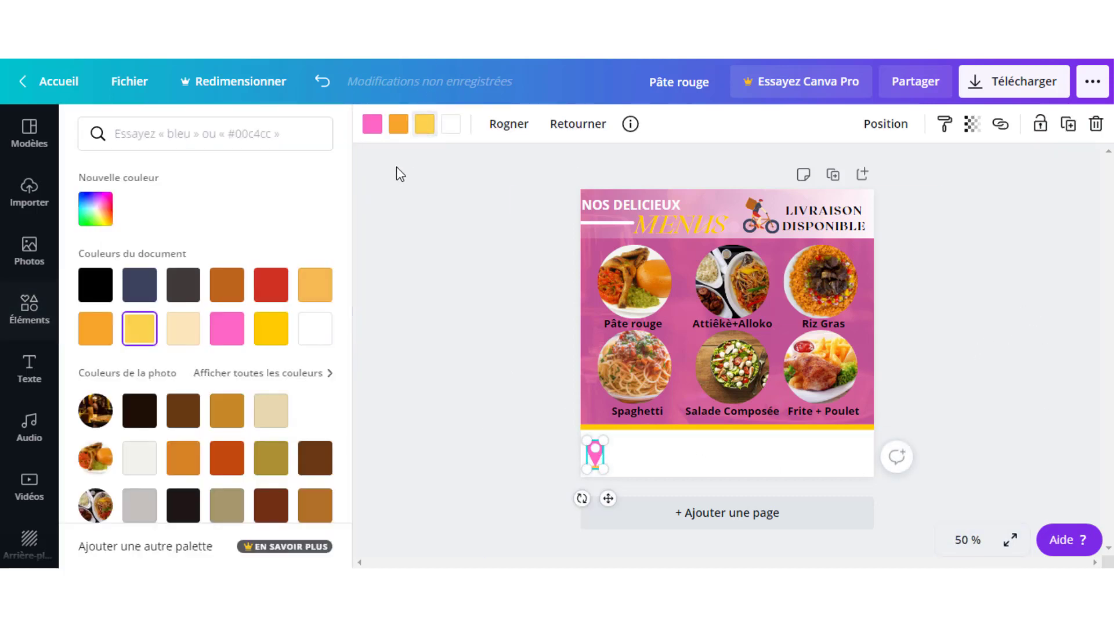
pyautogui.click(277, 328)
pyautogui.click(485, 279)
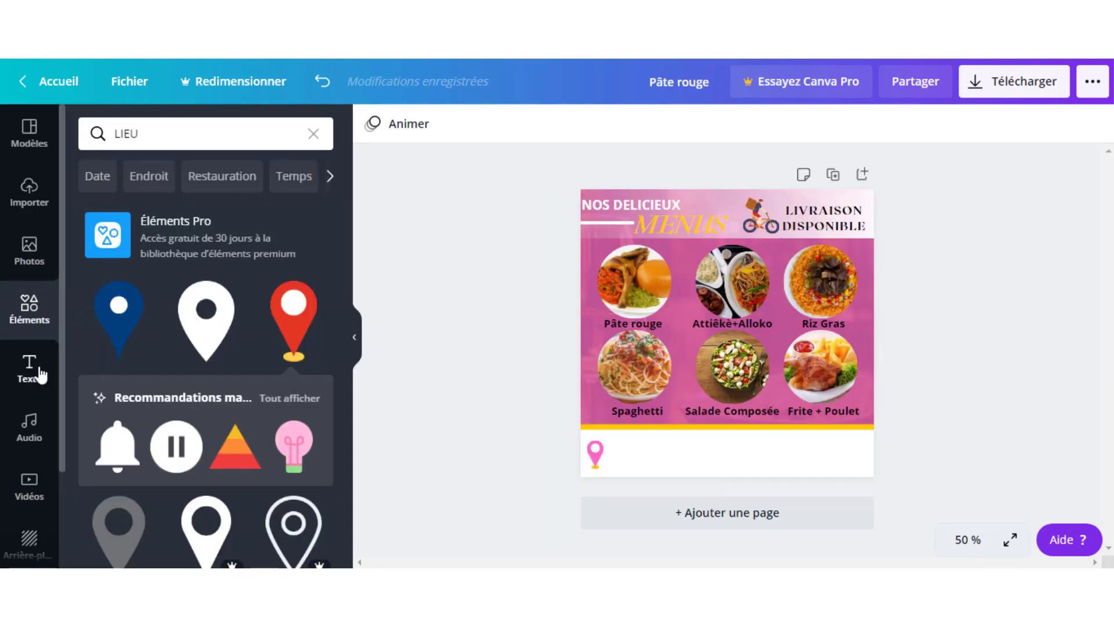
# - Add a subtitle text box beside the pin reading 'Quartier : yopougon'
pyautogui.click(39, 372)
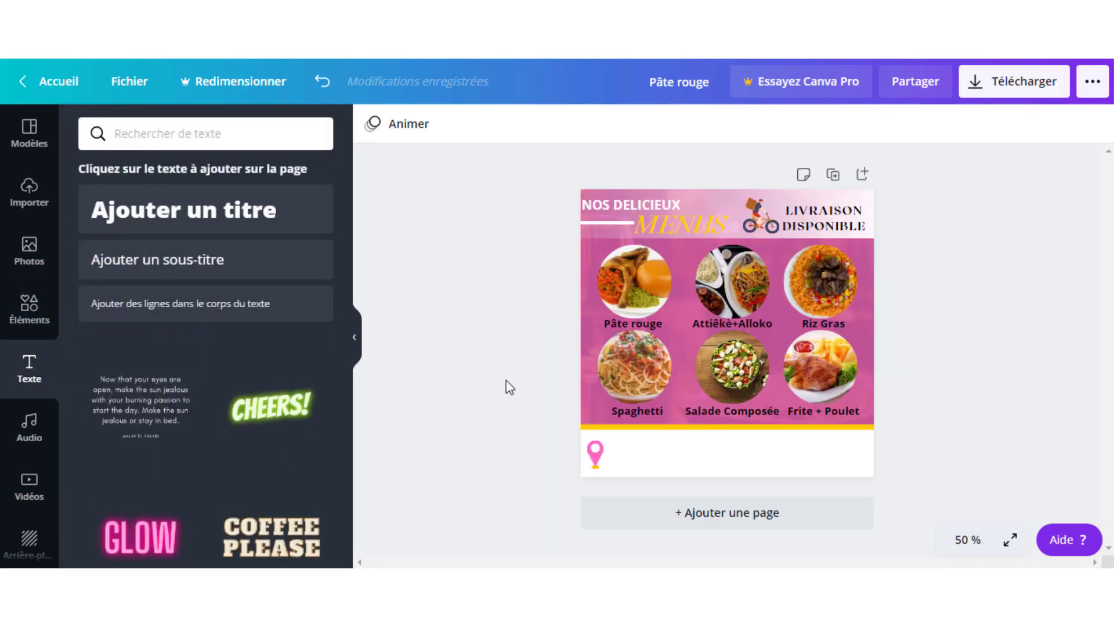
pyautogui.click(164, 262)
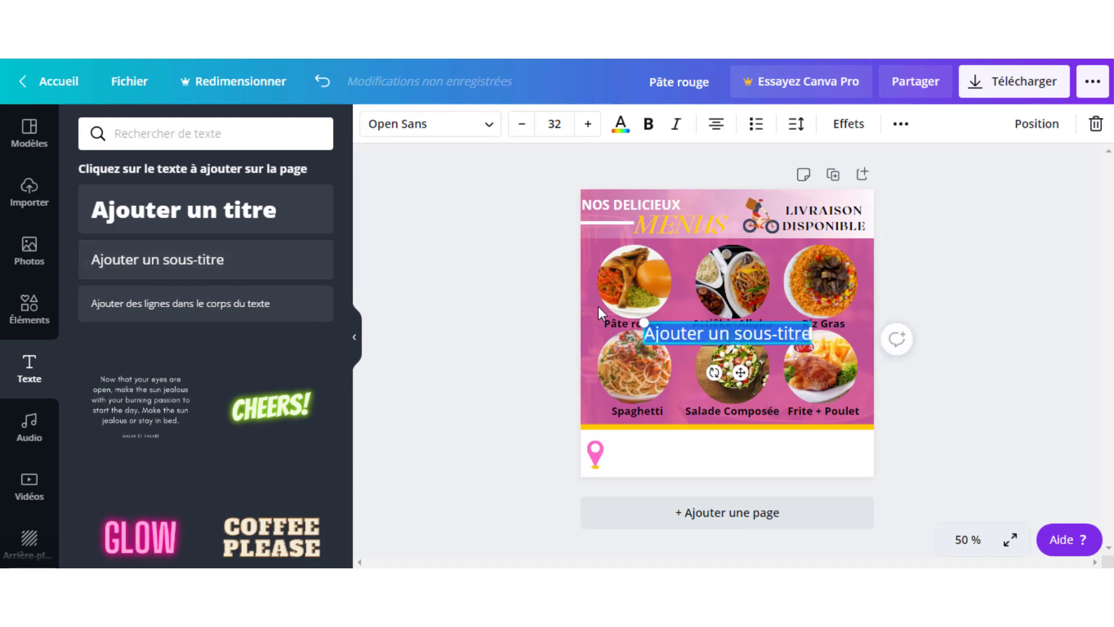
pyautogui.moveTo(741, 373); pyautogui.dragTo(702, 450)
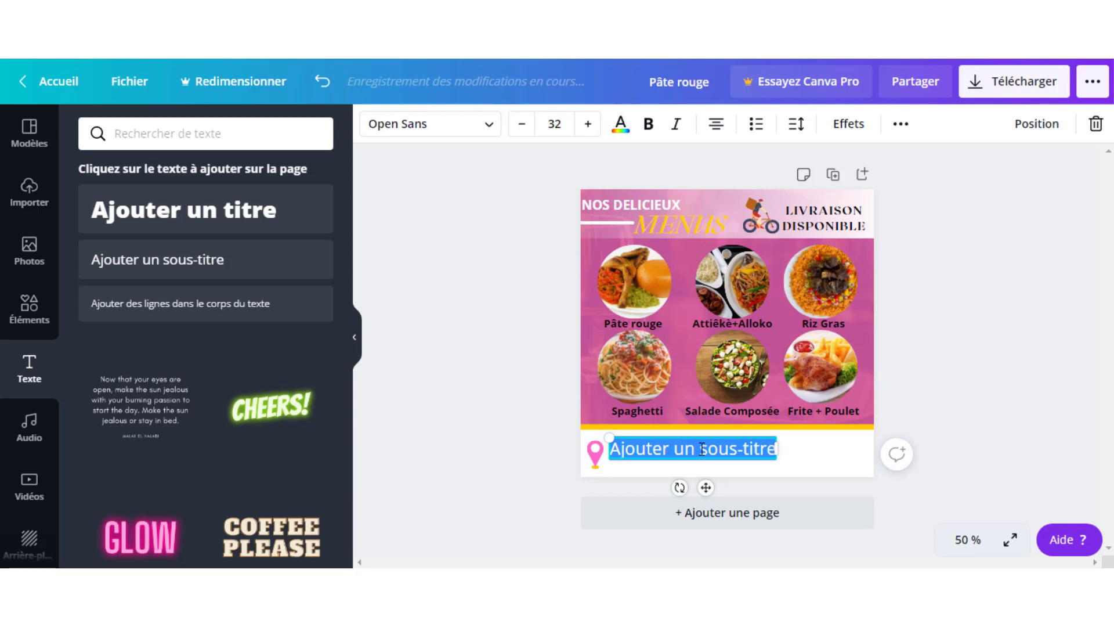
pyautogui.write('Qu')
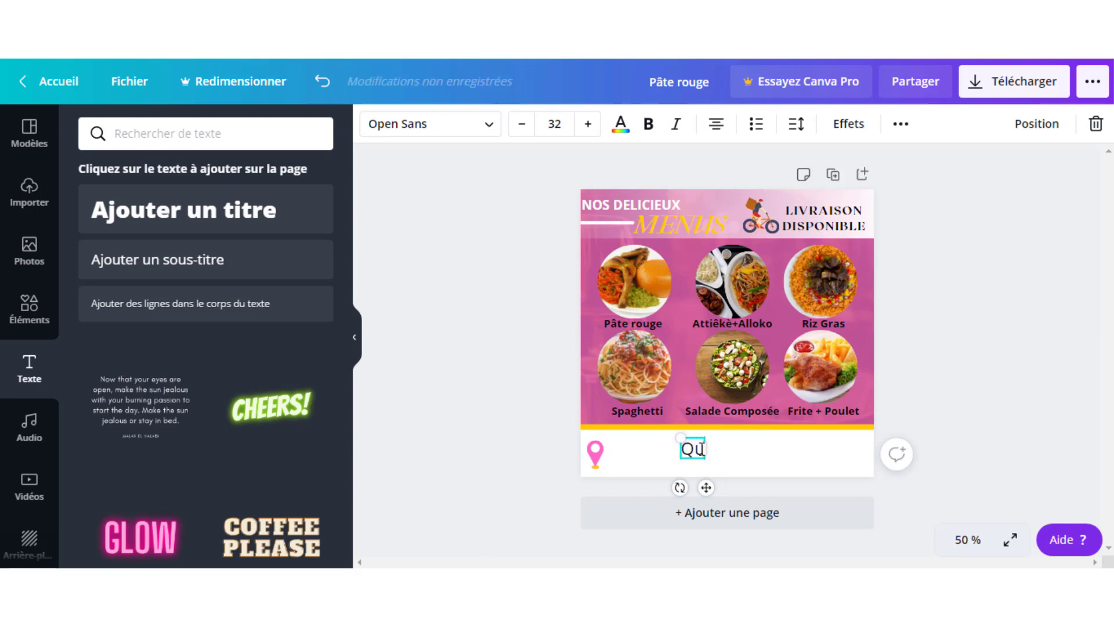
pyautogui.write('artier')
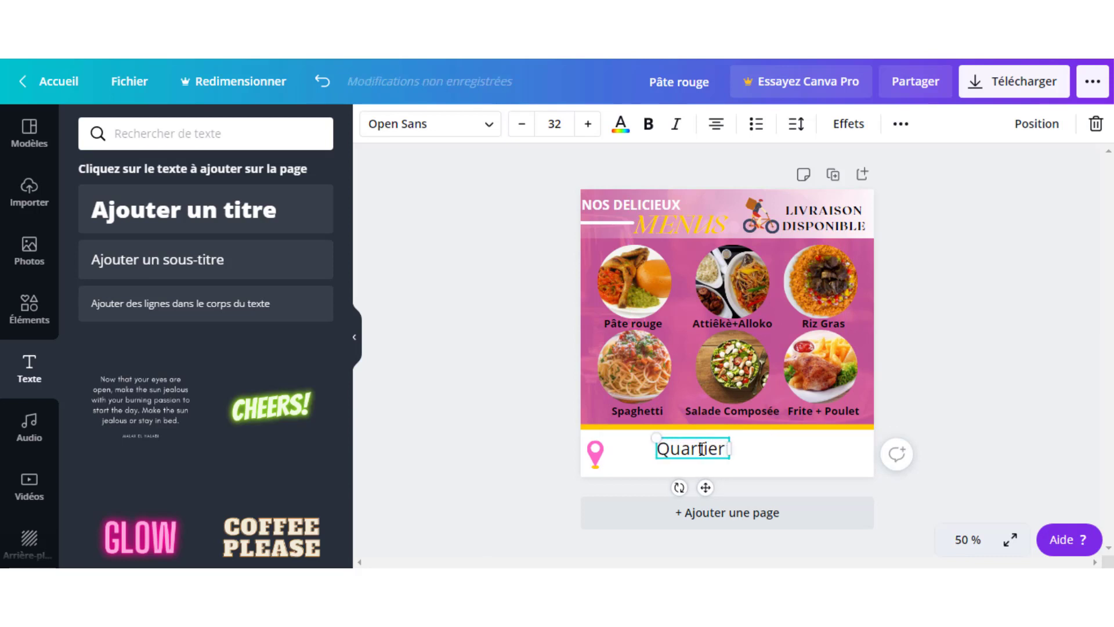
pyautogui.write(' :')
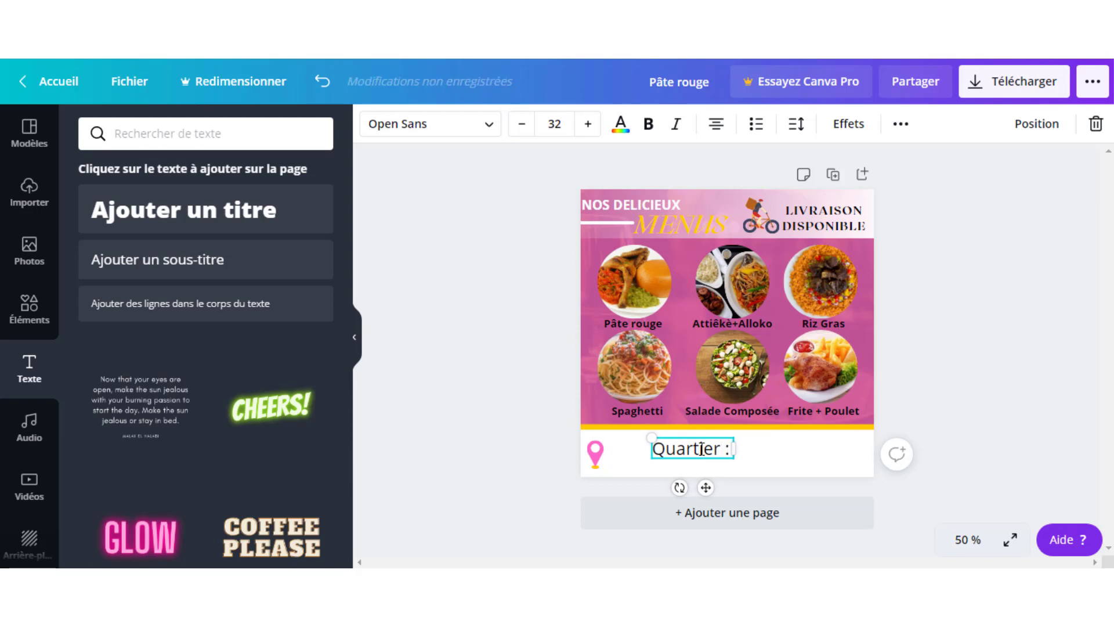
pyautogui.write(' yopougon')
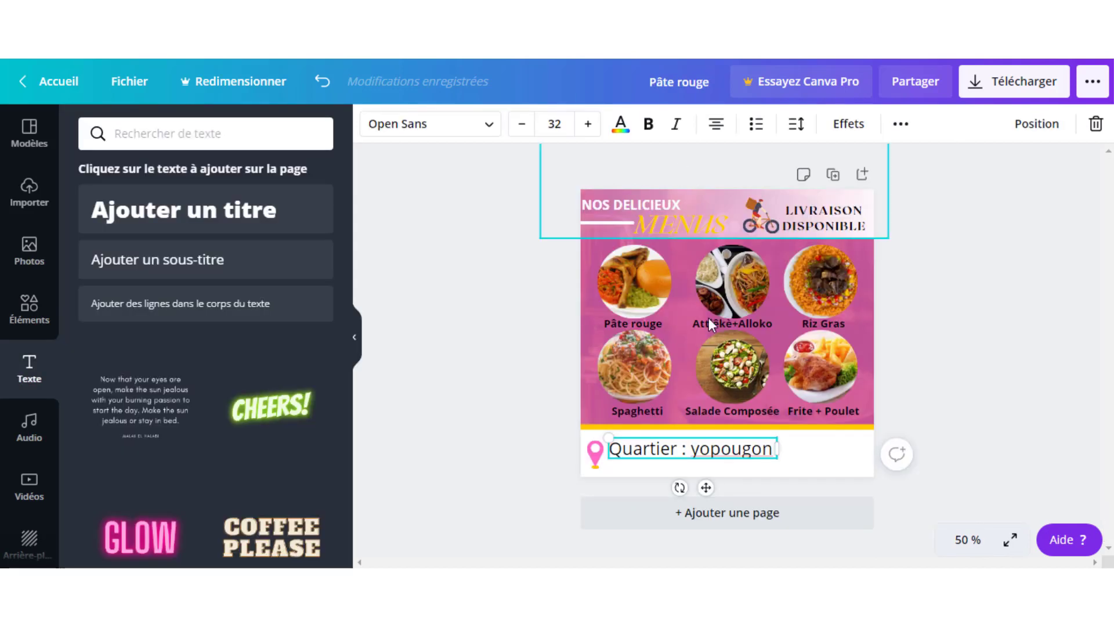
# - Add a contact line with the phone number and a Mail line with the restaurant's e-mail address
pyautogui.press('Return')
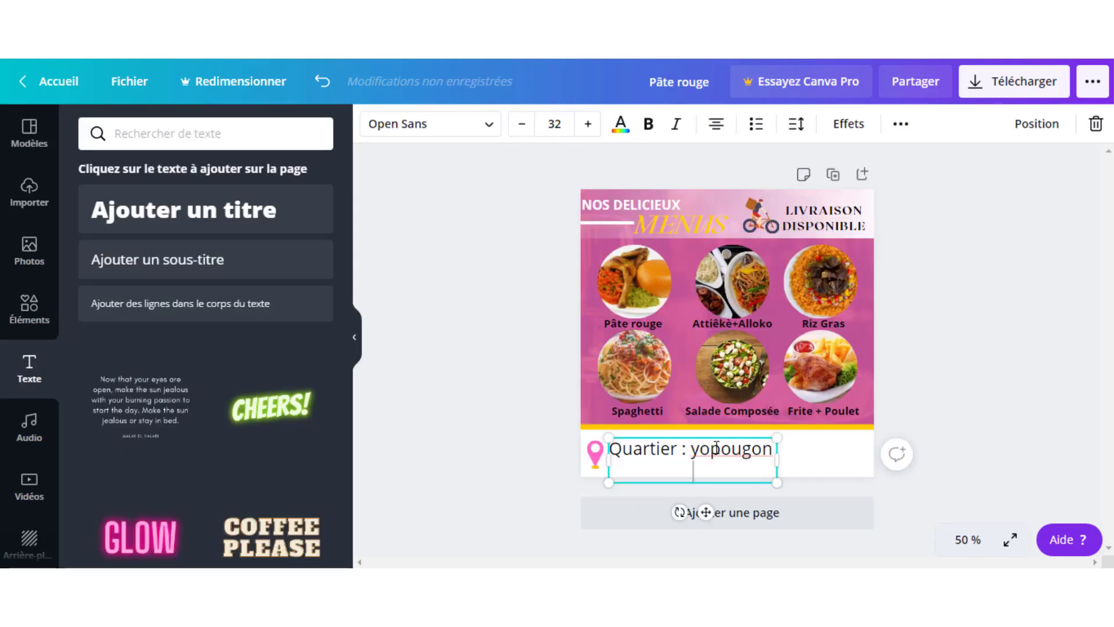
pyautogui.write('cont')
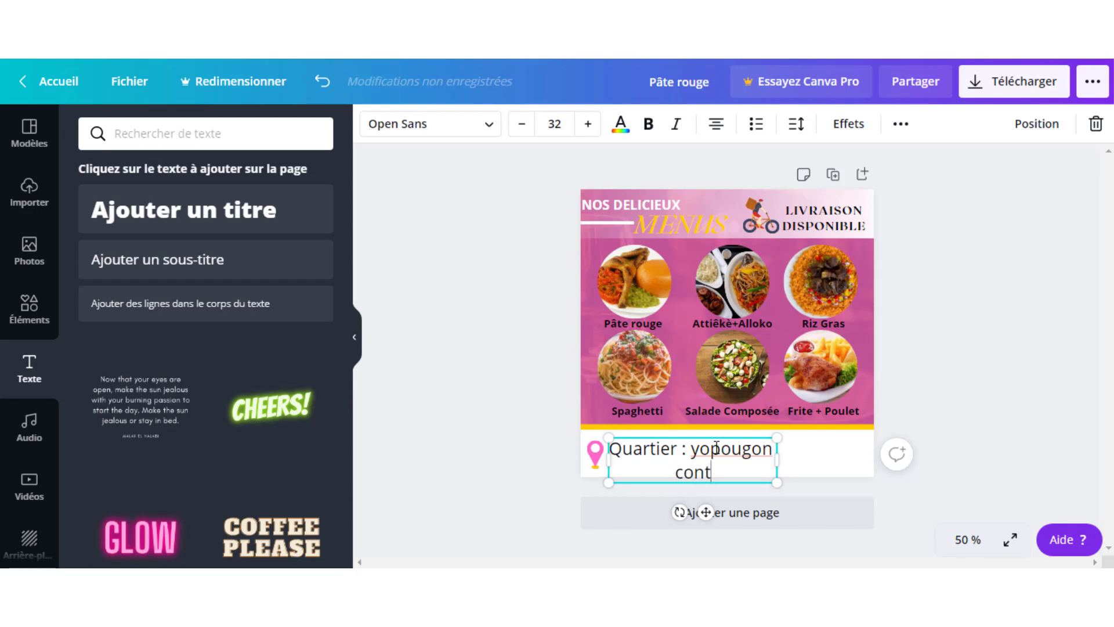
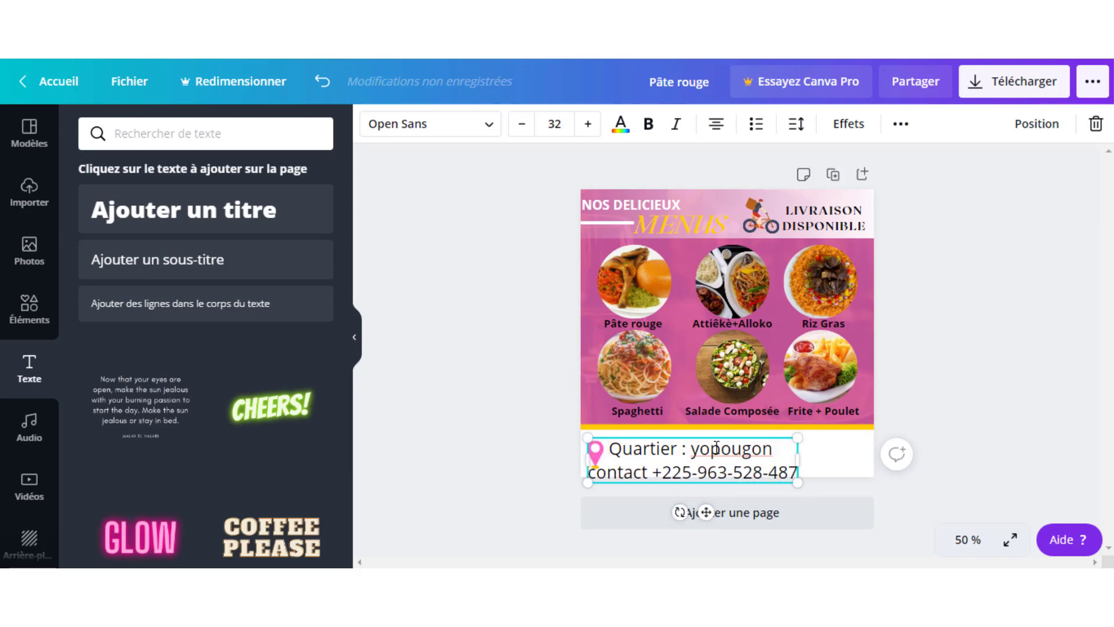
pyautogui.press('Return')
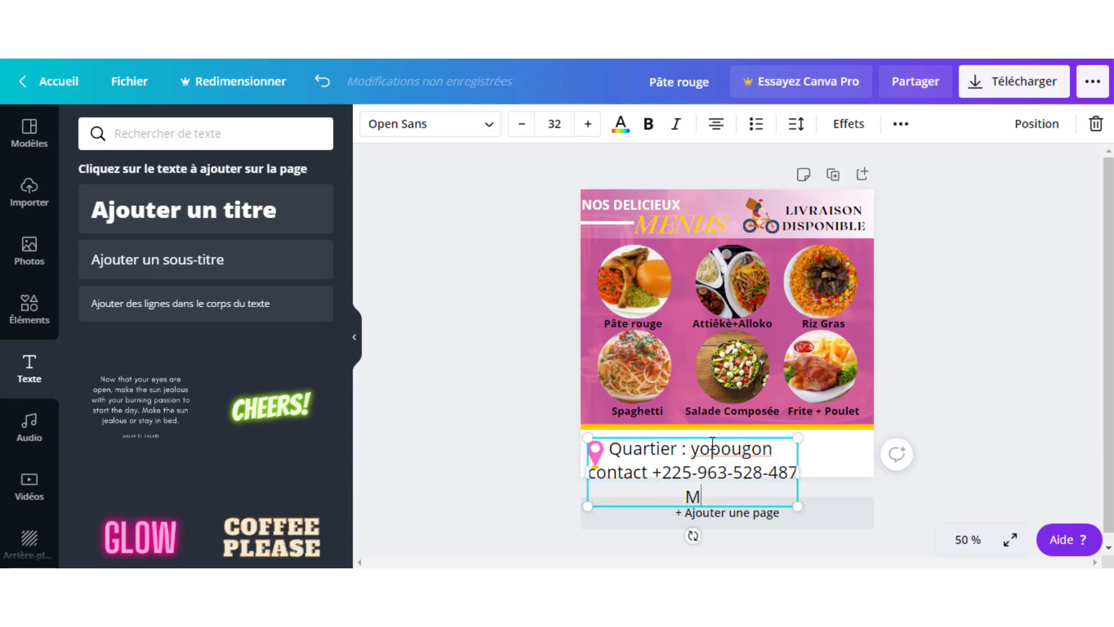
pyautogui.write('Mail')
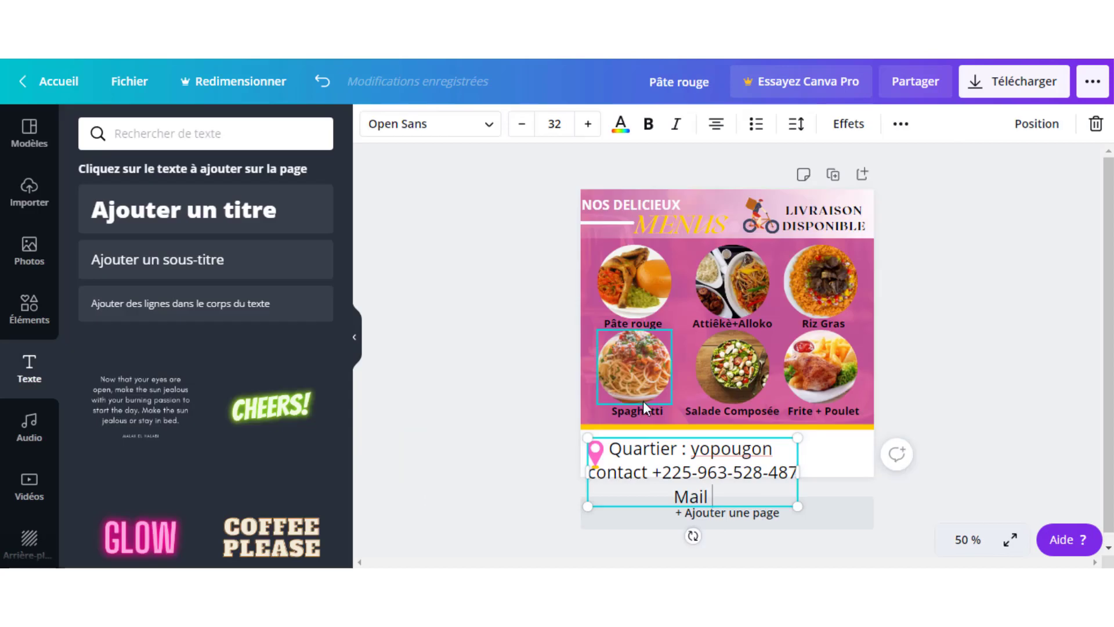
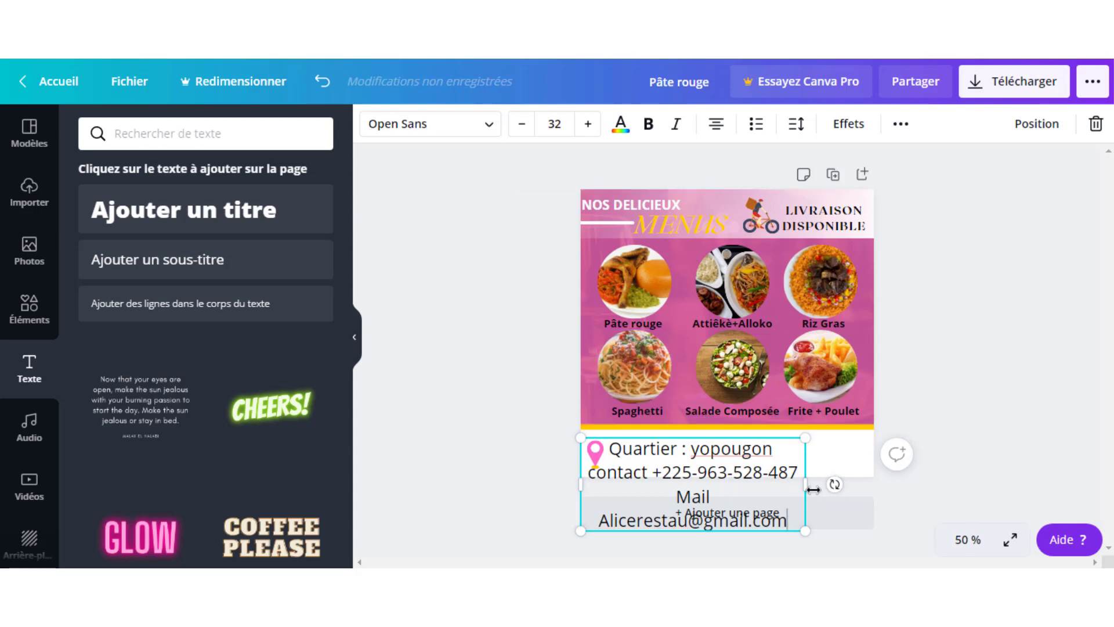
# - Shrink the contact text to fit the footer and left-align its lines
pyautogui.moveTo(844, 494); pyautogui.dragTo(728, 459)
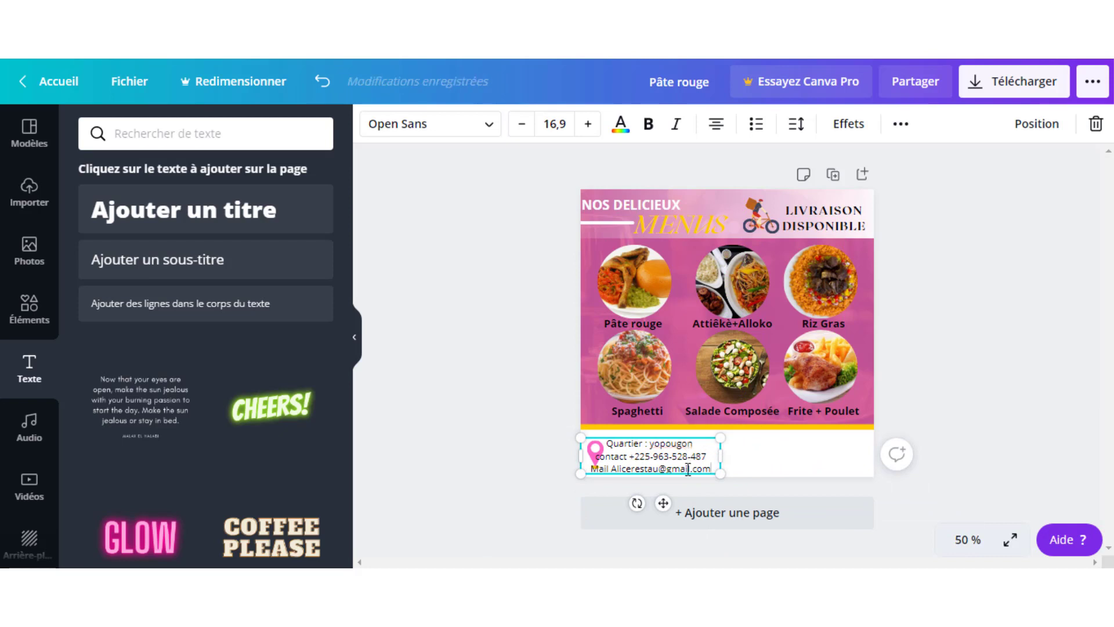
pyautogui.moveTo(666, 503); pyautogui.dragTo(686, 501)
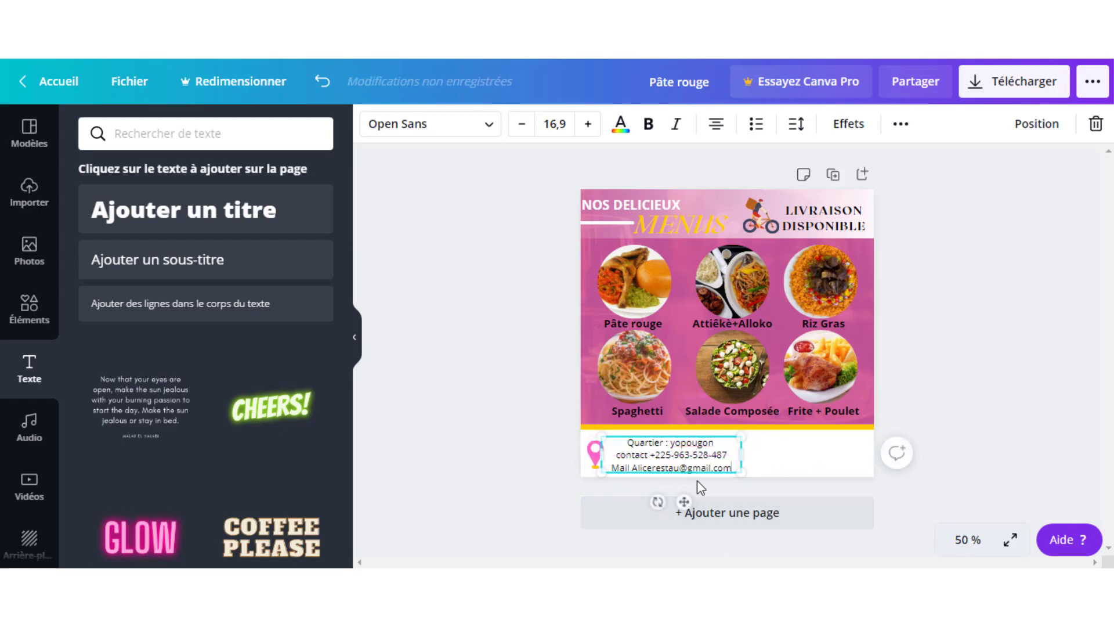
pyautogui.click(715, 129)
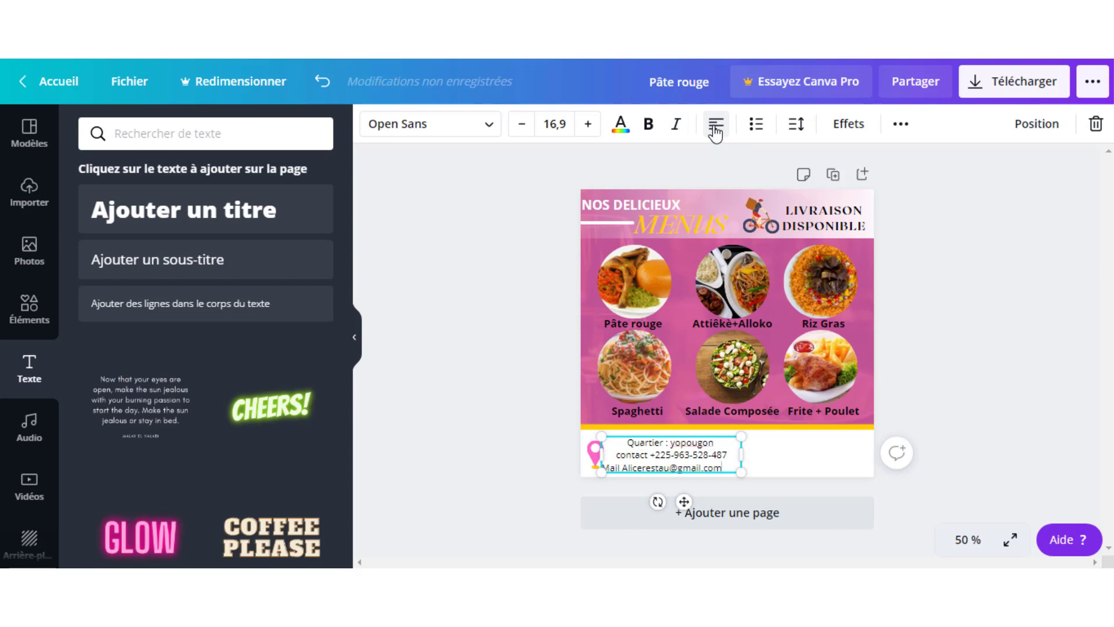
pyautogui.click(920, 280)
pyautogui.click(645, 463)
pyautogui.click(717, 129)
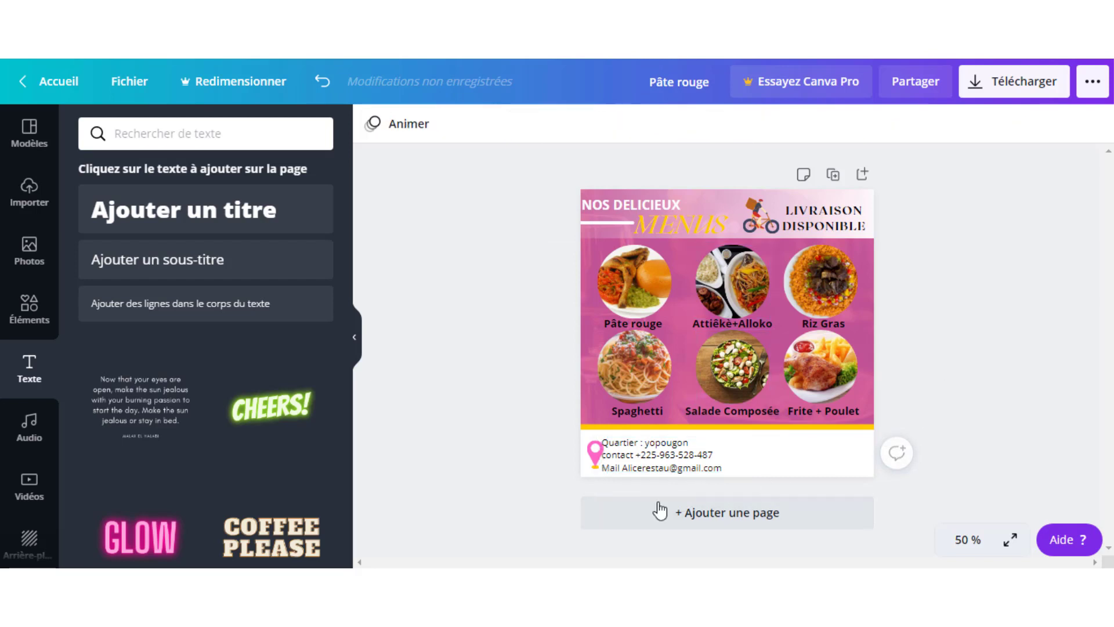
# - Move and narrow the text box beside the pin, and retype the district as YOPOUGON
pyautogui.moveTo(642, 456); pyautogui.dragTo(653, 456)
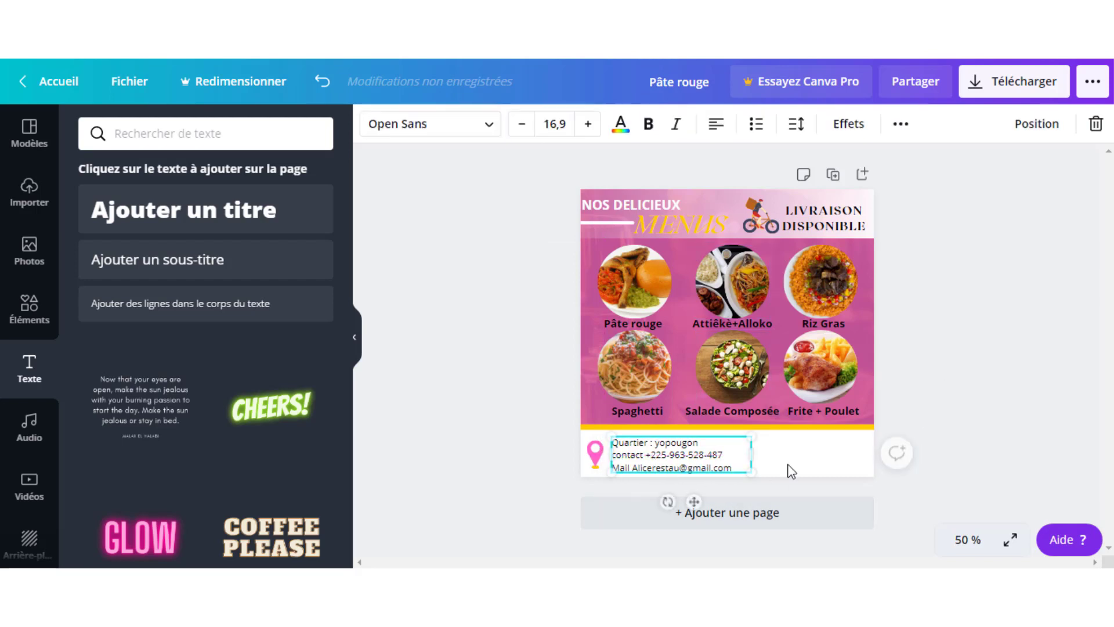
pyautogui.moveTo(750, 460); pyautogui.dragTo(737, 460)
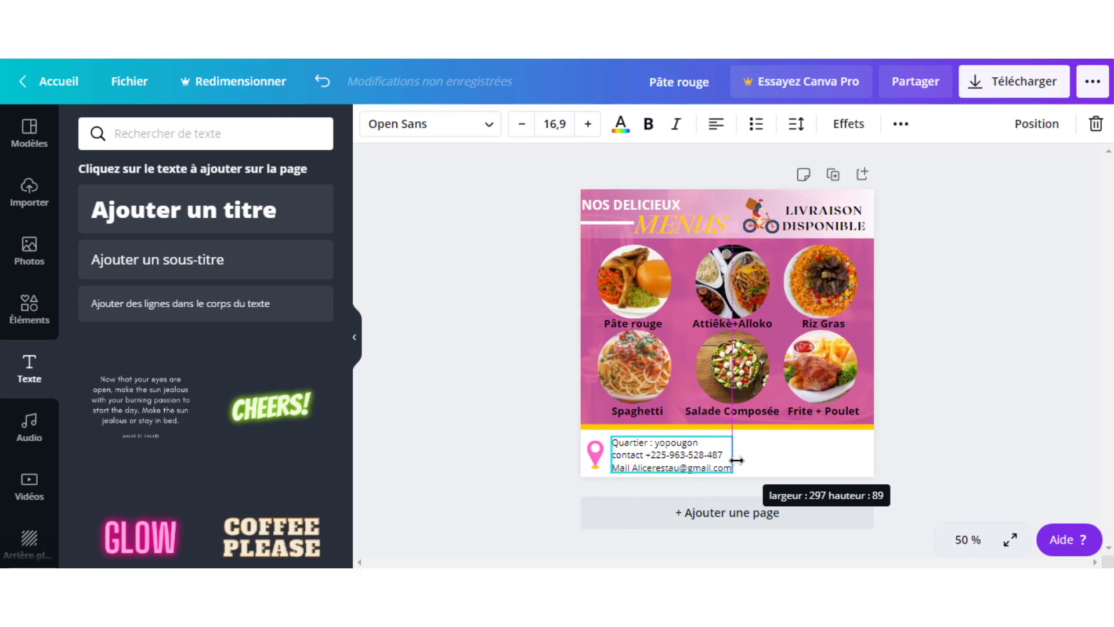
pyautogui.click(931, 375)
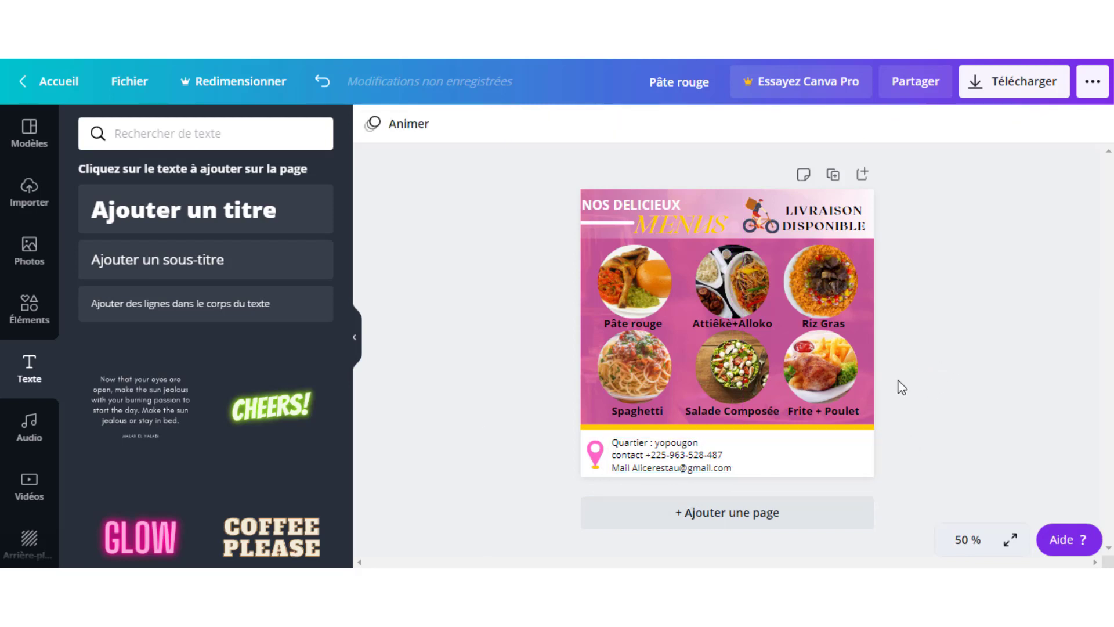
pyautogui.click(707, 455)
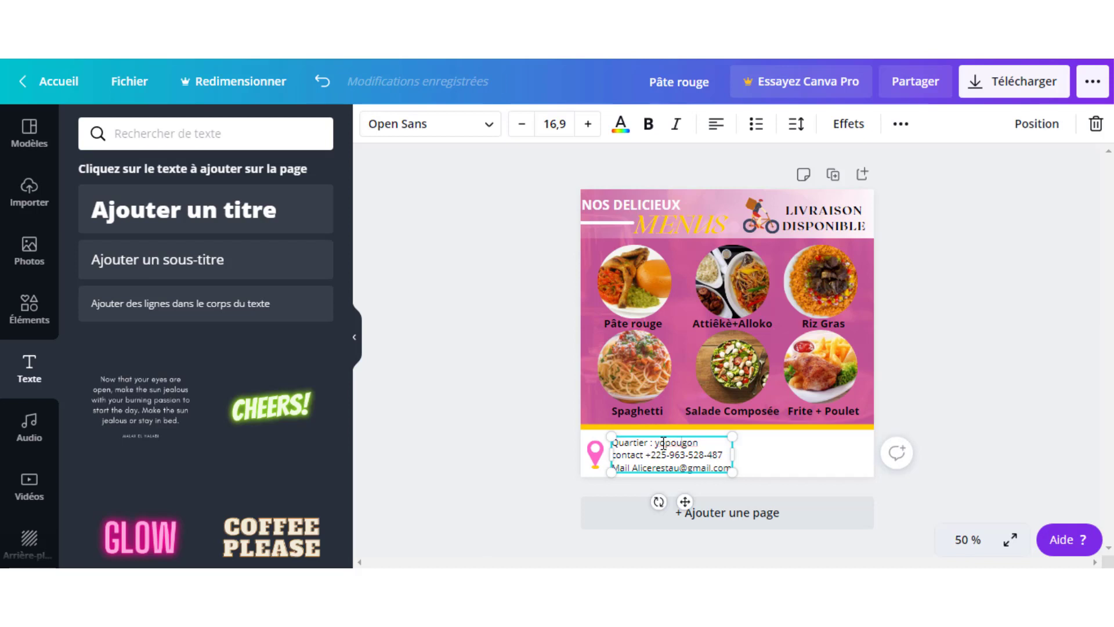
pyautogui.press('BackSpace')
pyautogui.press('BackSpace')
pyautogui.press('BackSpace')
pyautogui.write('YOPOUGON')
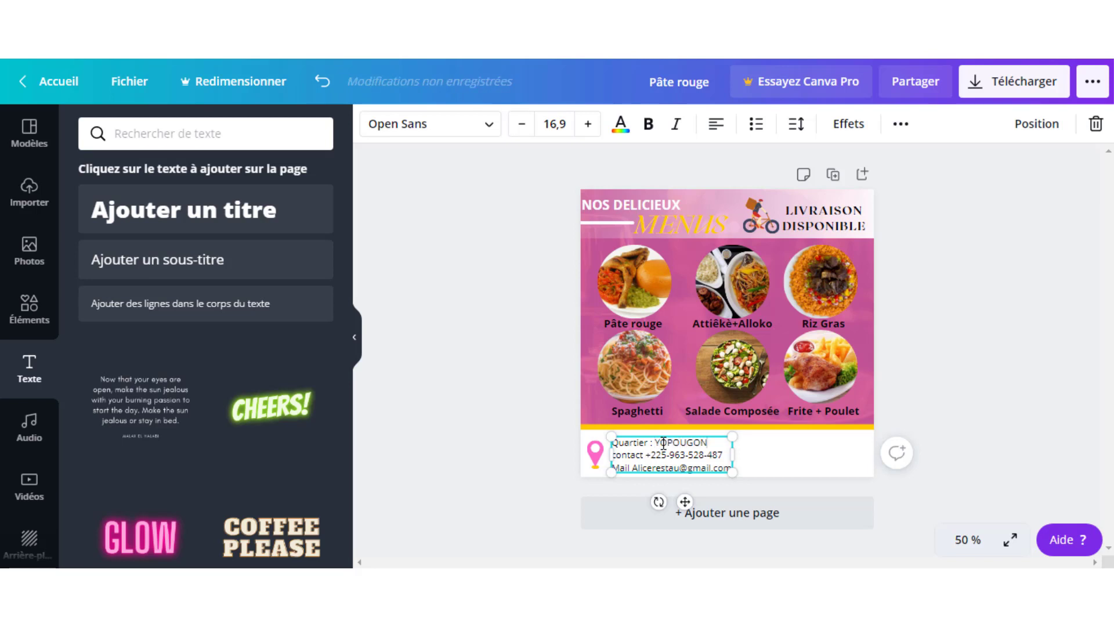
# - Deselect the finished contact text and return to the elements library
pyautogui.click(910, 273)
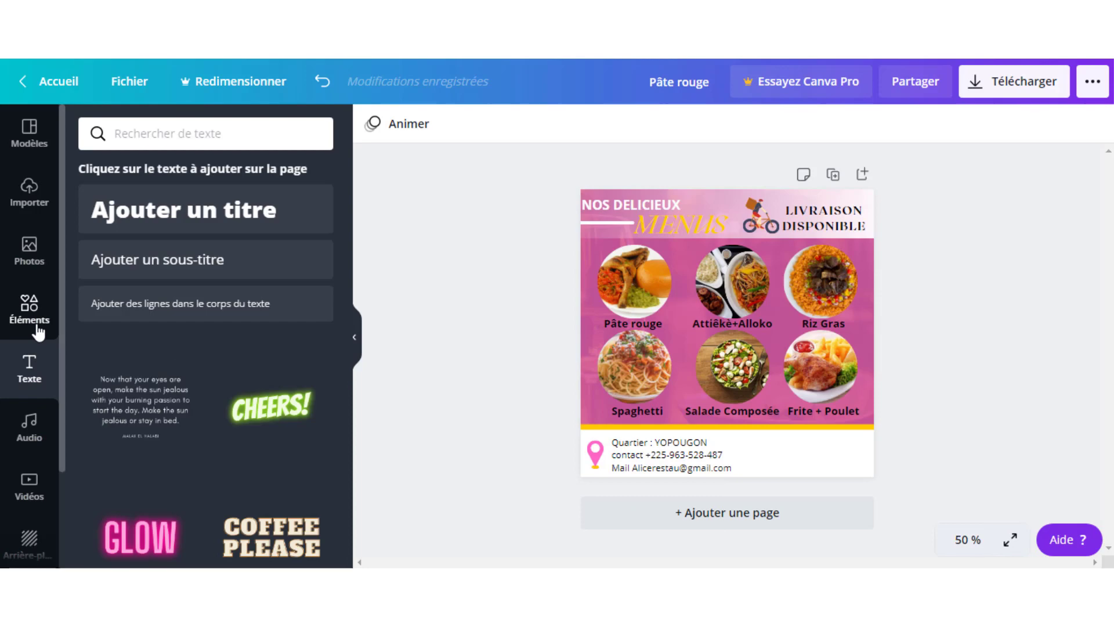
pyautogui.click(33, 318)
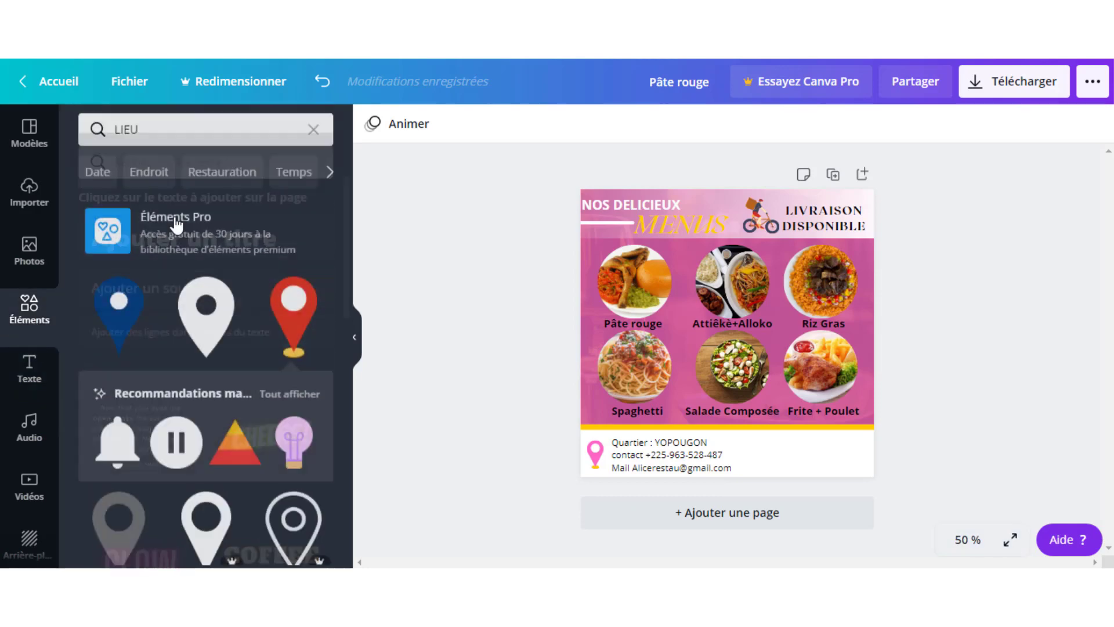
# - Search the elements for RESTAURANT and browse the illustration results
pyautogui.click(314, 129)
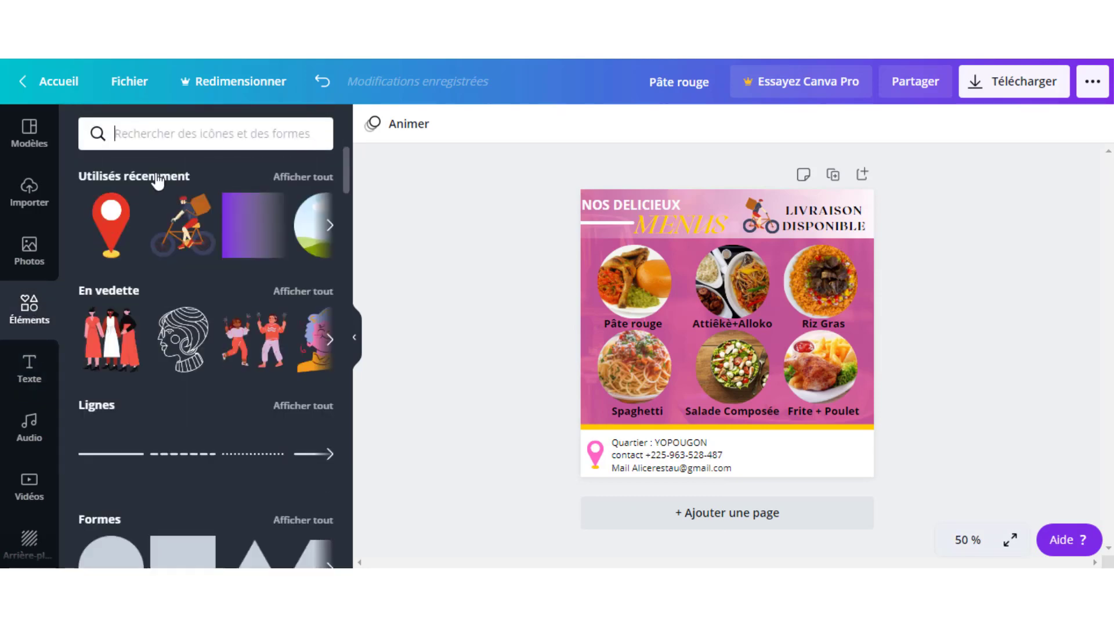
pyautogui.write('RESTAURANT')
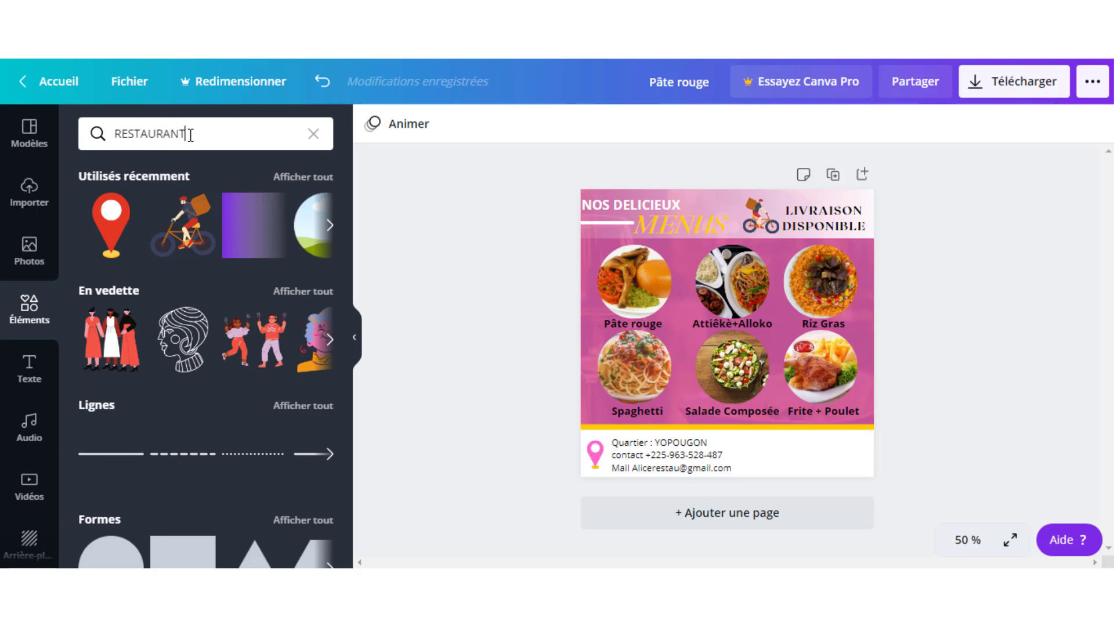
pyautogui.press('Return')
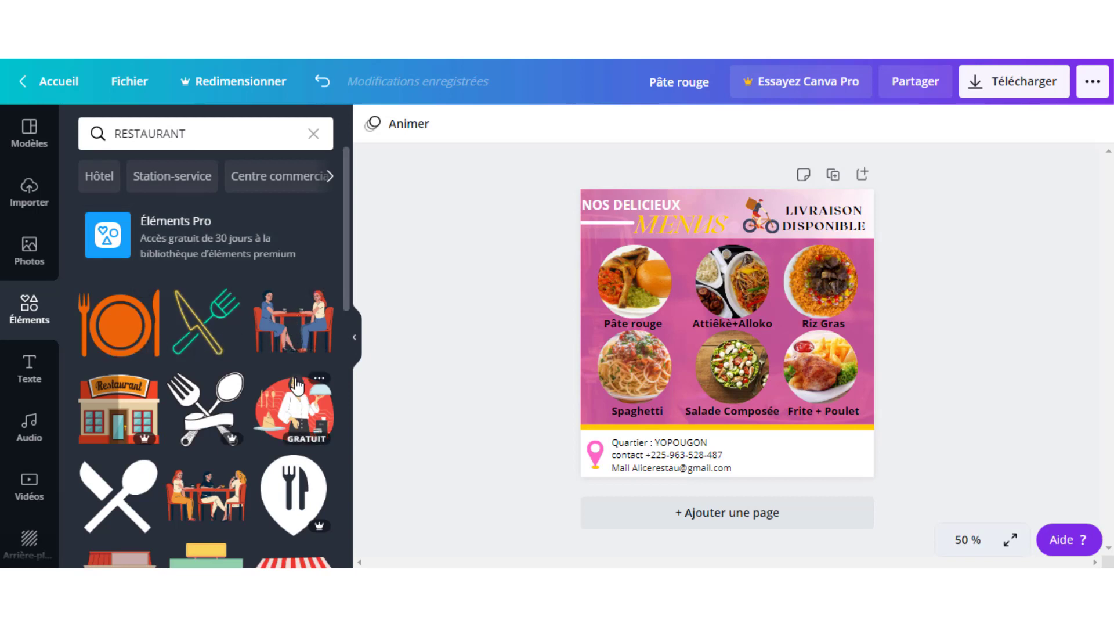
pyautogui.scroll(-1, 297, 388)
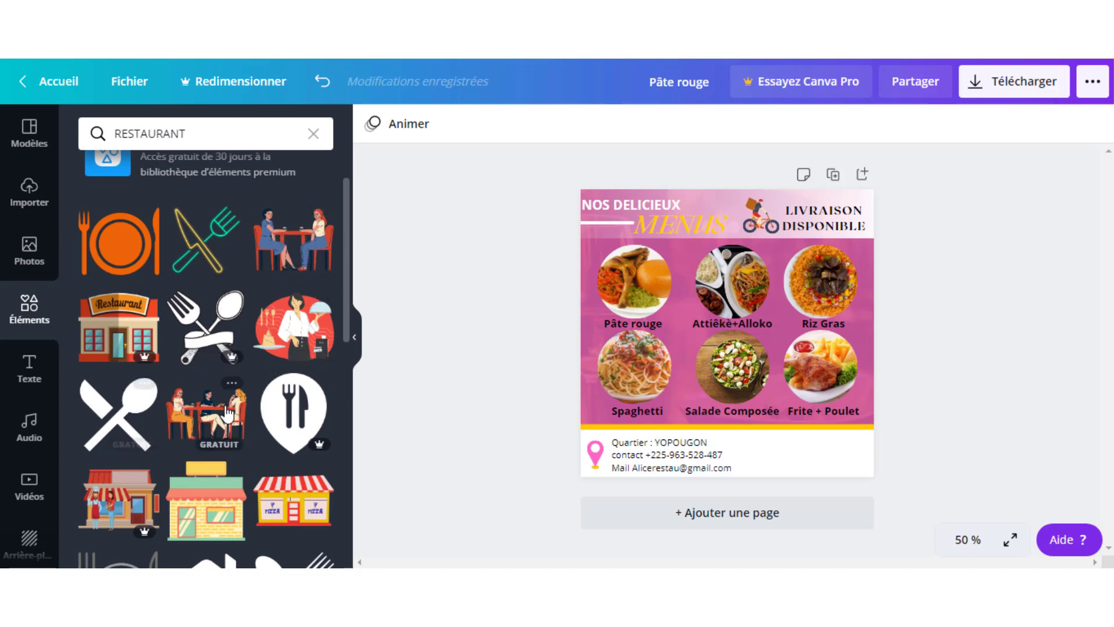
pyautogui.scroll(-5, 177, 360)
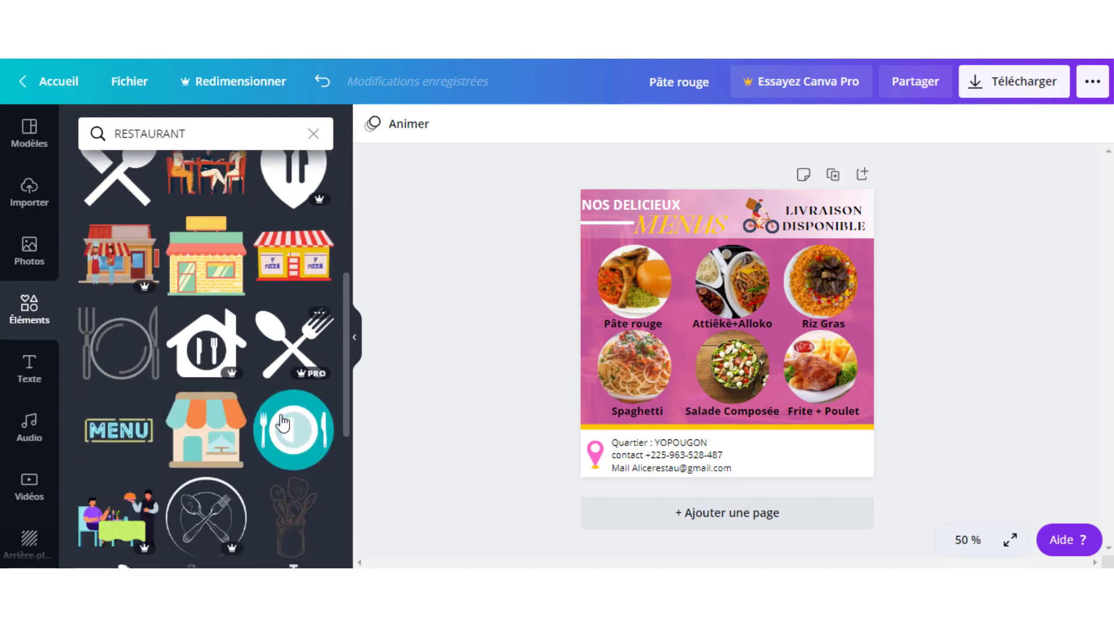
pyautogui.scroll(5, 238, 461)
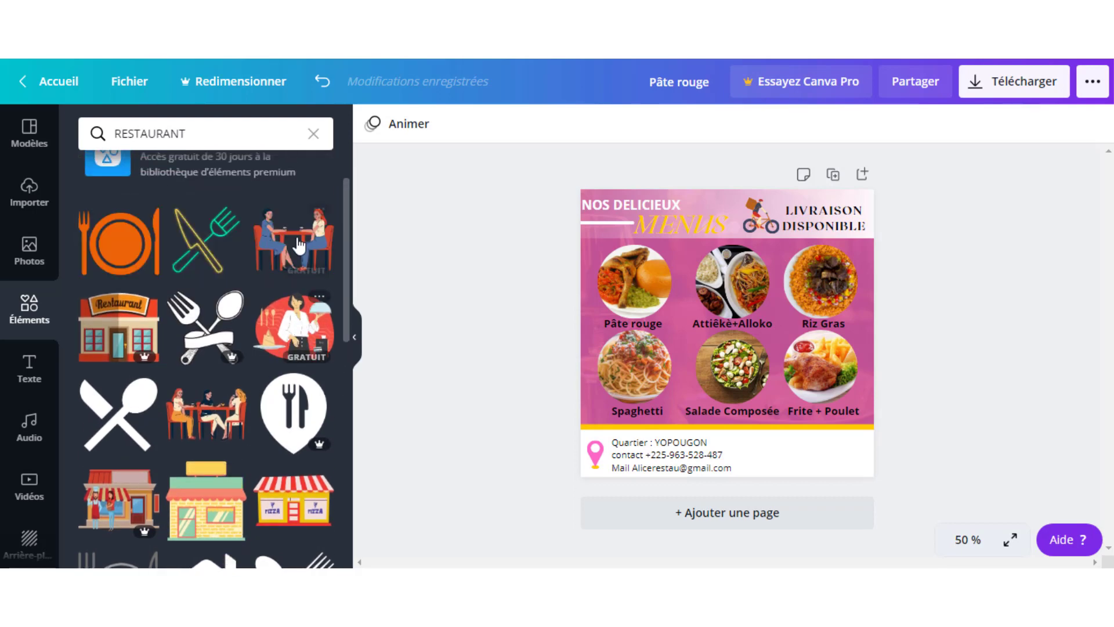
pyautogui.scroll(-5, 299, 244)
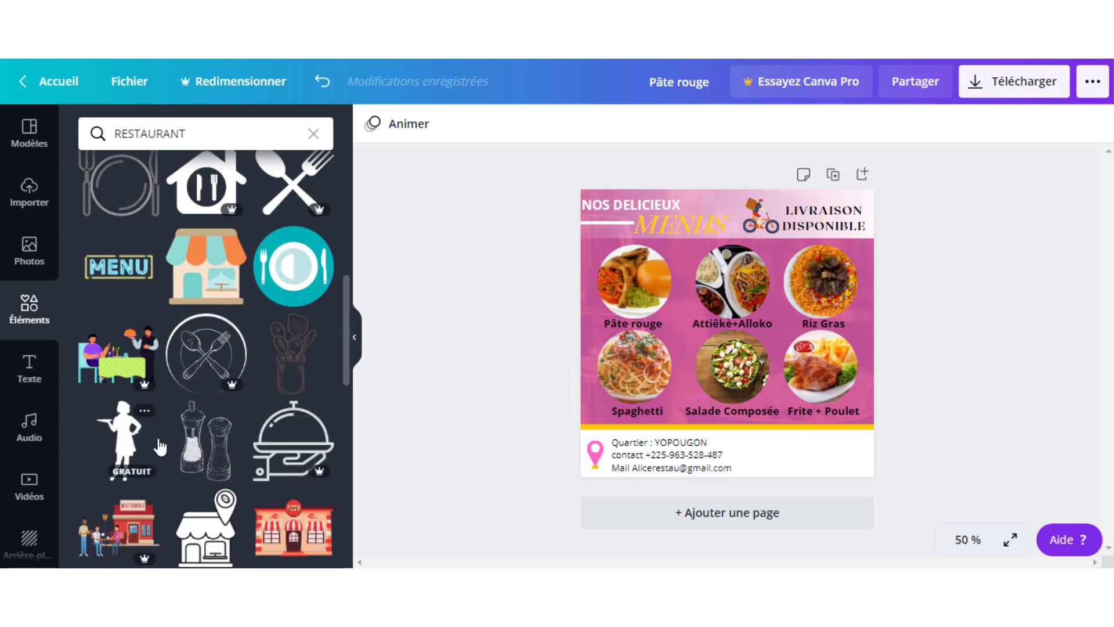
pyautogui.scroll(-5, 124, 446)
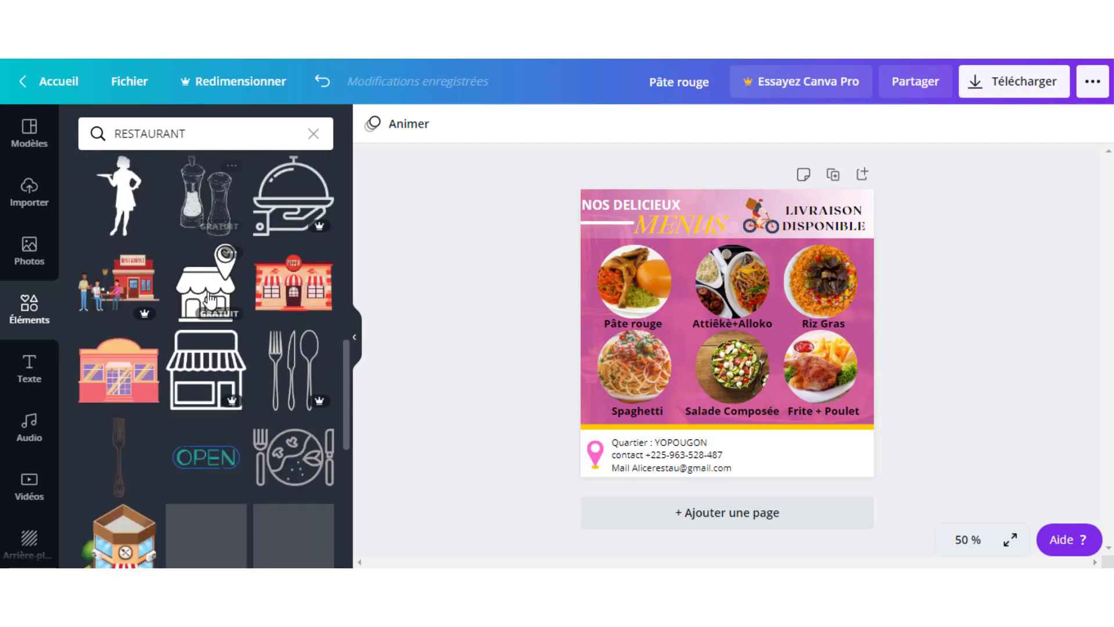
pyautogui.scroll(-4, 209, 395)
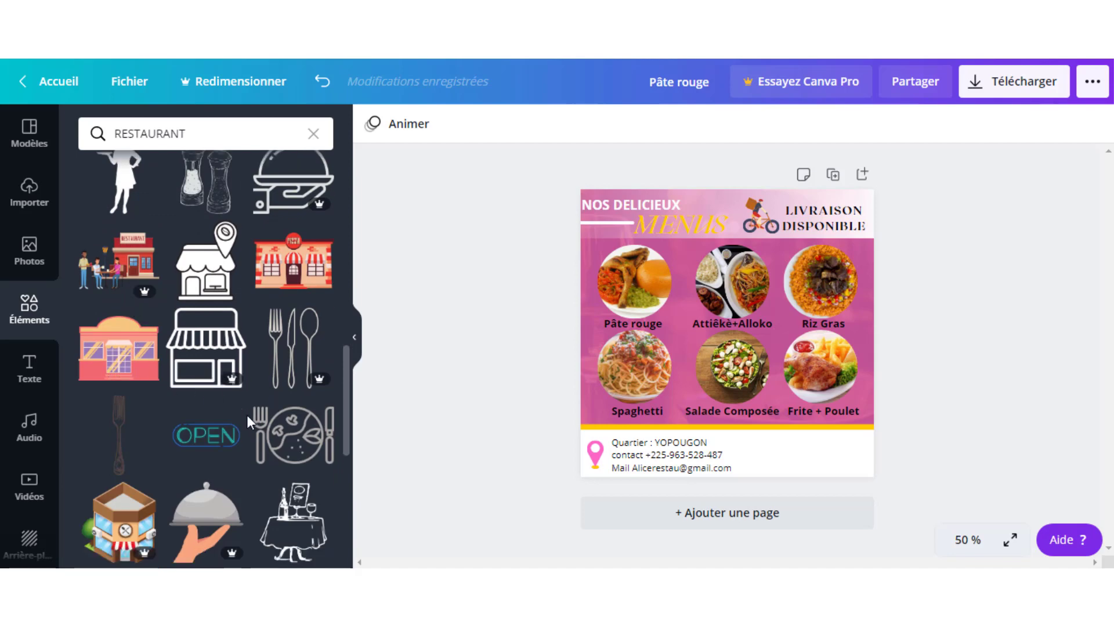
pyautogui.scroll(10, 274, 444)
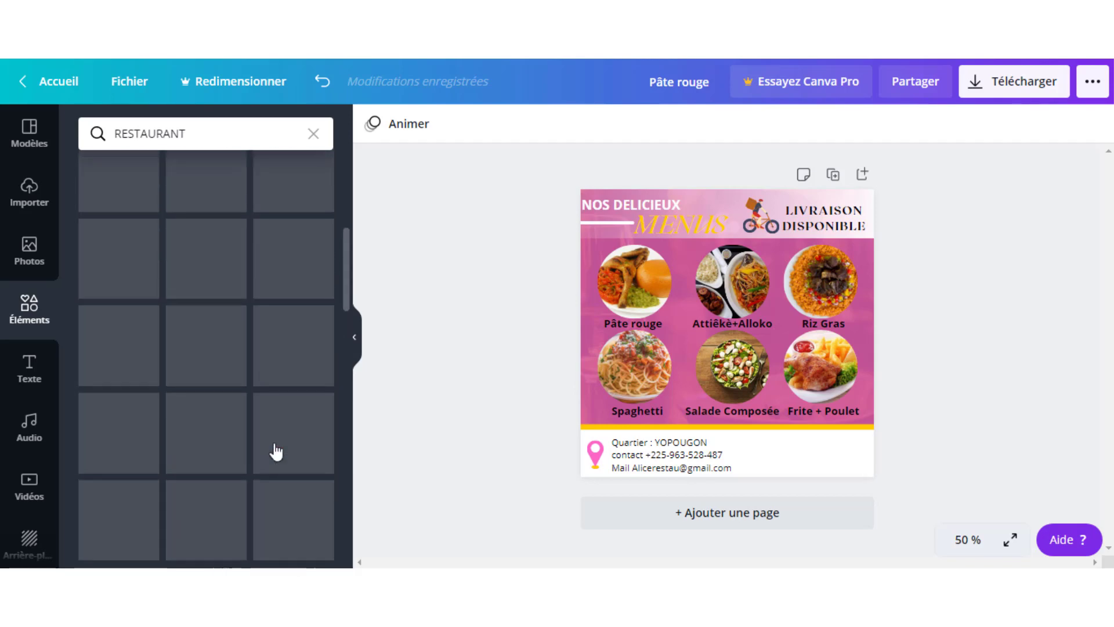
pyautogui.scroll(-2, 280, 427)
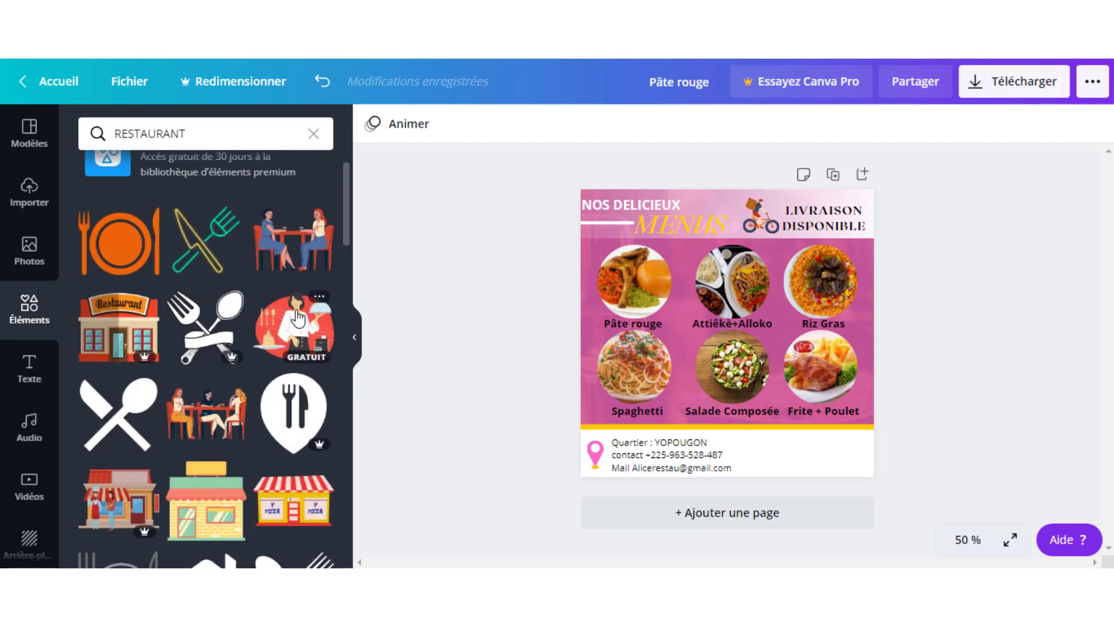
# - Add the waitress illustration, shrink it and place it right of the contact text
pyautogui.click(295, 333)
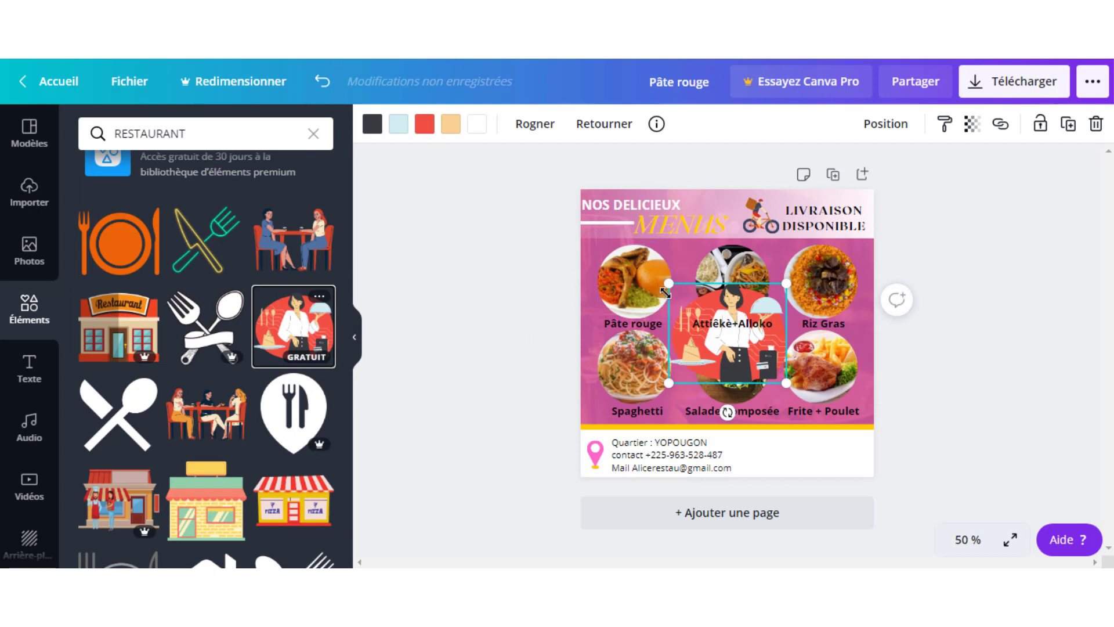
pyautogui.moveTo(670, 289); pyautogui.dragTo(737, 341)
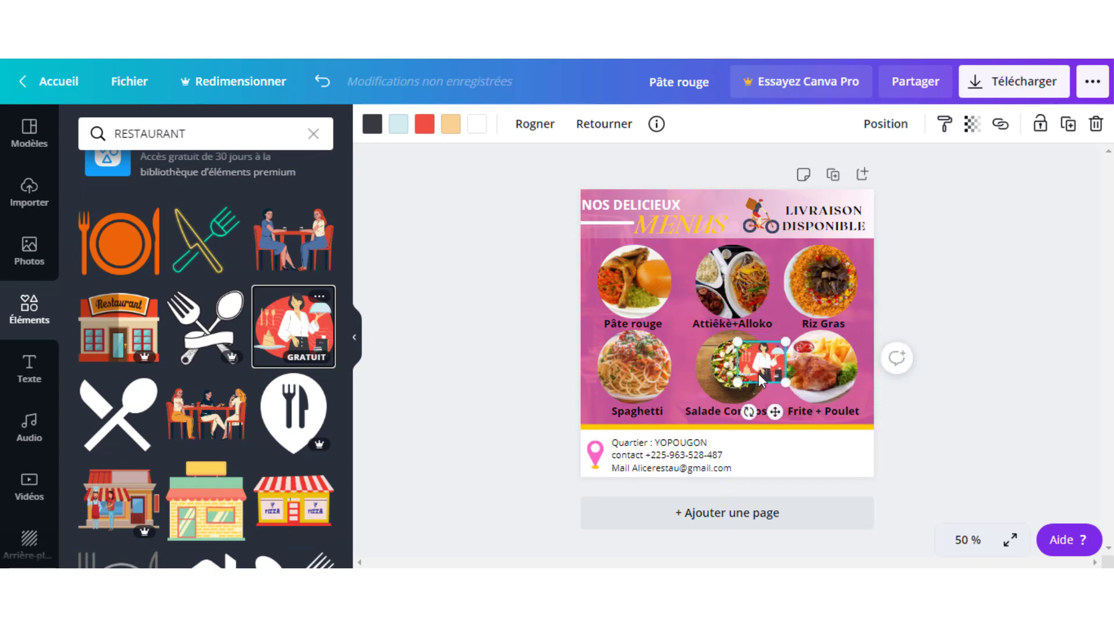
pyautogui.moveTo(777, 413); pyautogui.dragTo(790, 515)
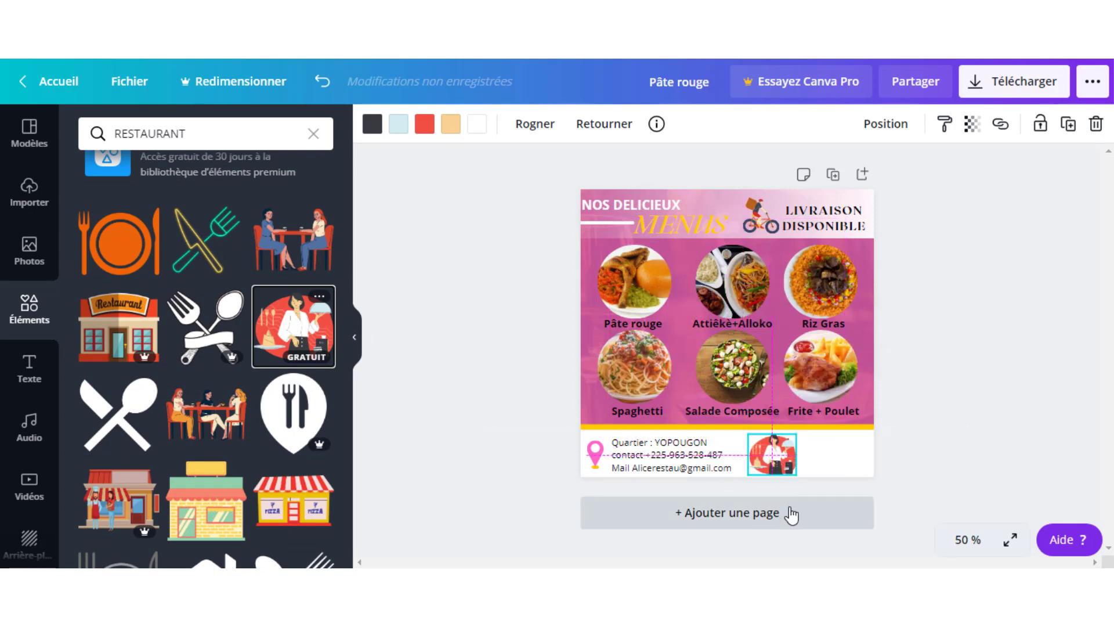
pyautogui.click(921, 372)
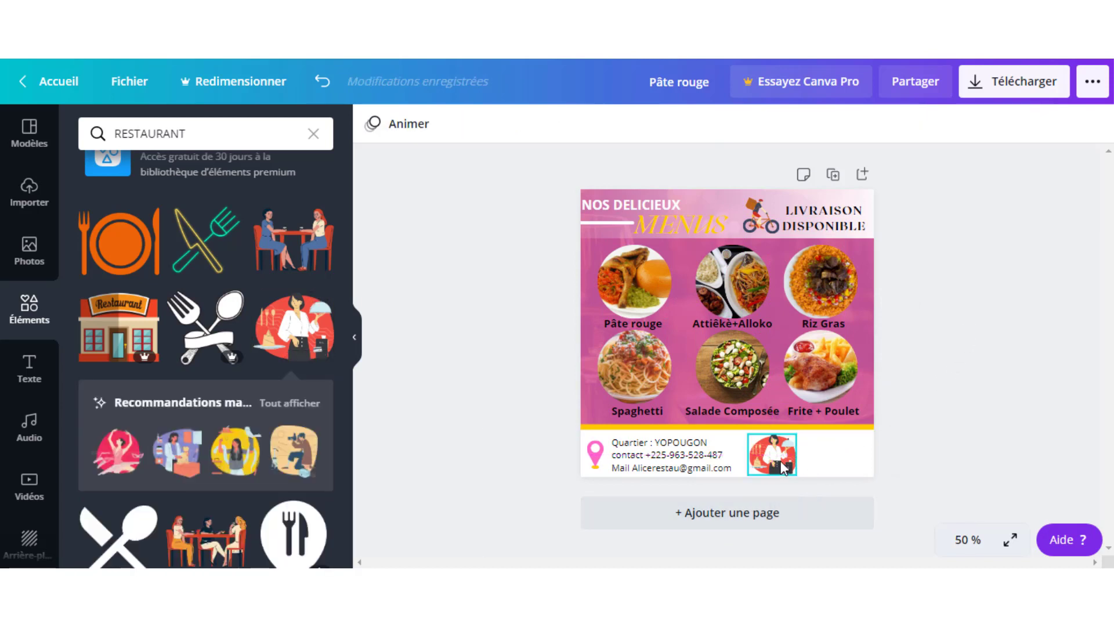
# - Duplicate the contact text to the footer's right and retype it as RESTAURANT CHEZ ALICE
pyautogui.click(672, 465)
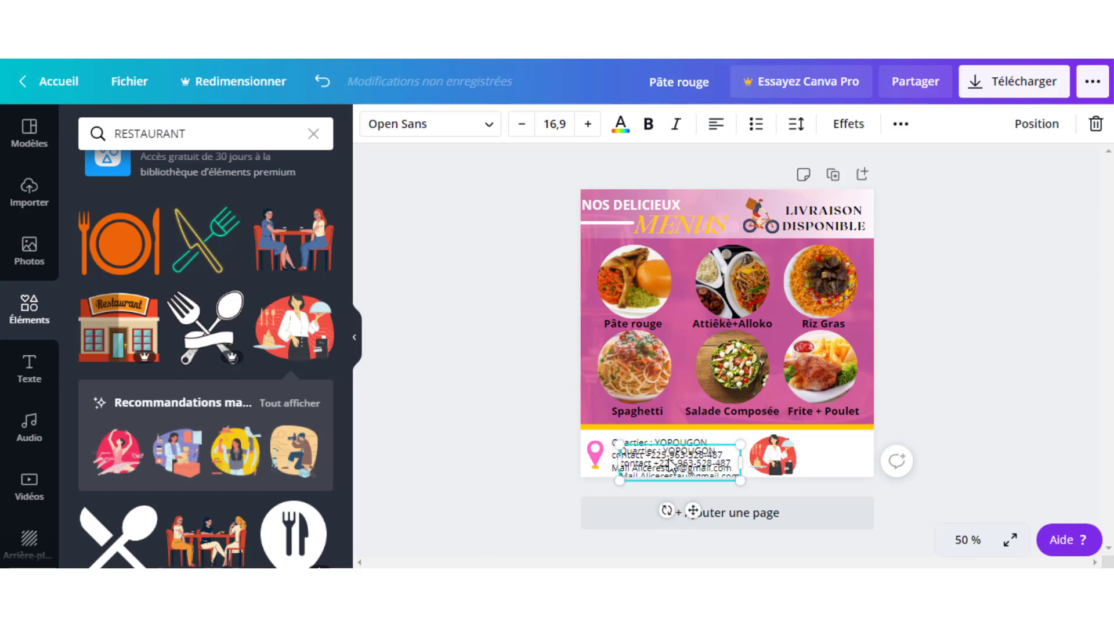
pyautogui.moveTo(668, 458); pyautogui.dragTo(848, 451)
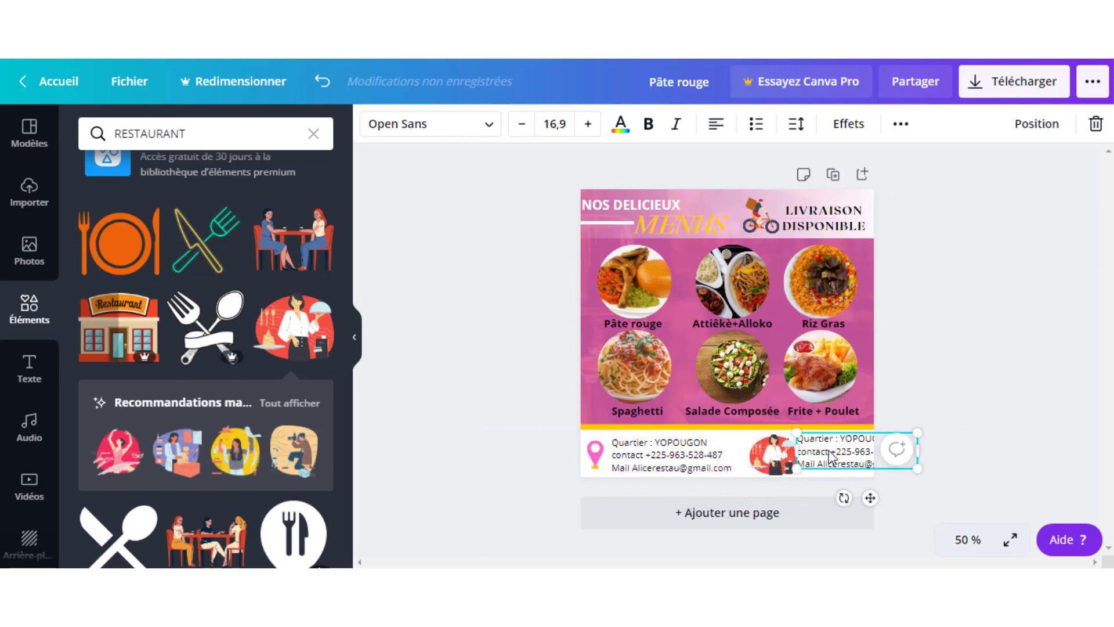
pyautogui.doubleClick(831, 451)
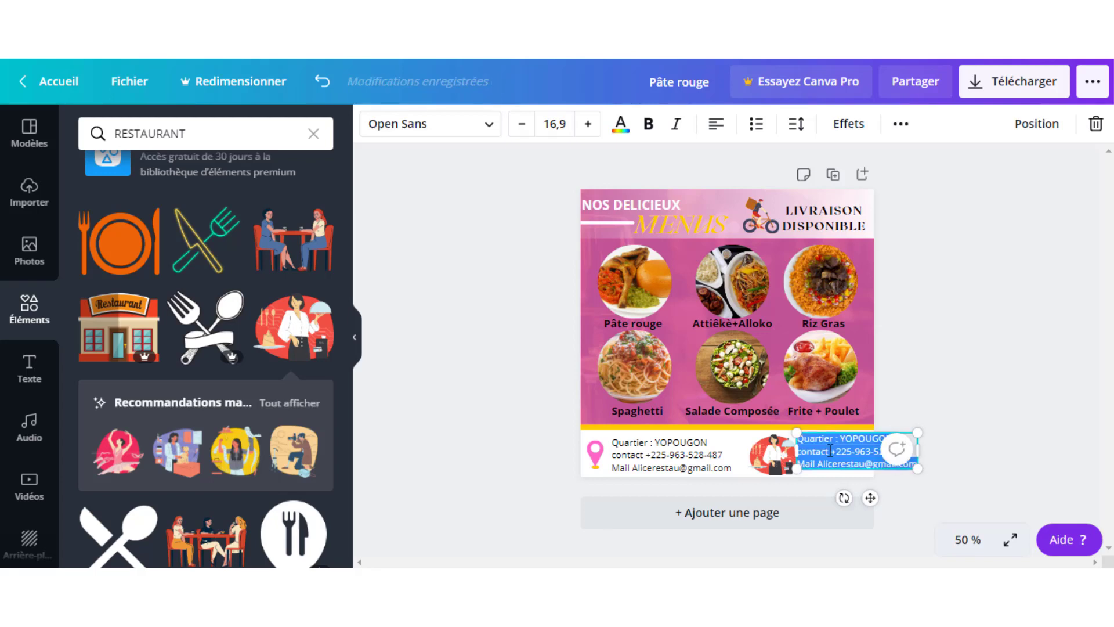
pyautogui.write('RESTAUR')
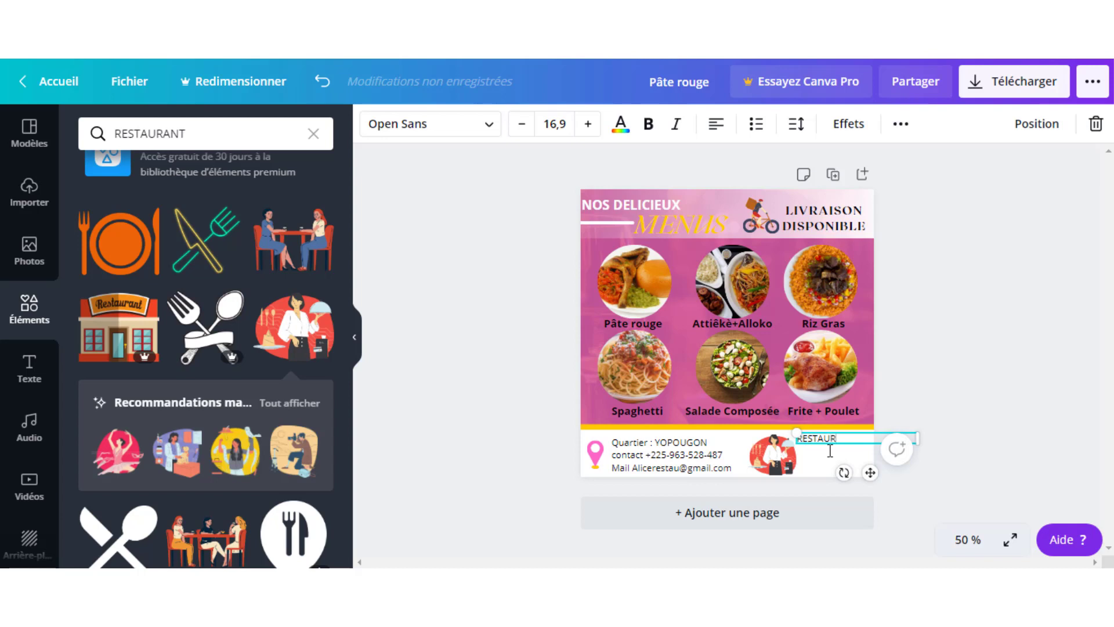
pyautogui.write('ANT CHE')
pyautogui.click(922, 377)
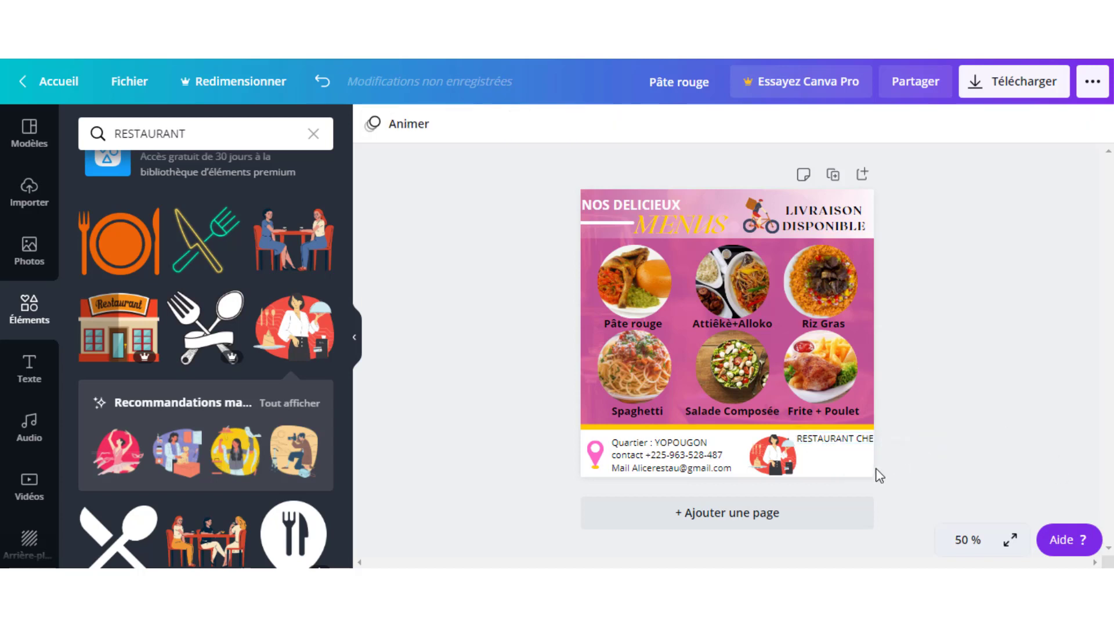
# - Enlarge the restaurant name text so it stands out from the contact lines
pyautogui.click(843, 449)
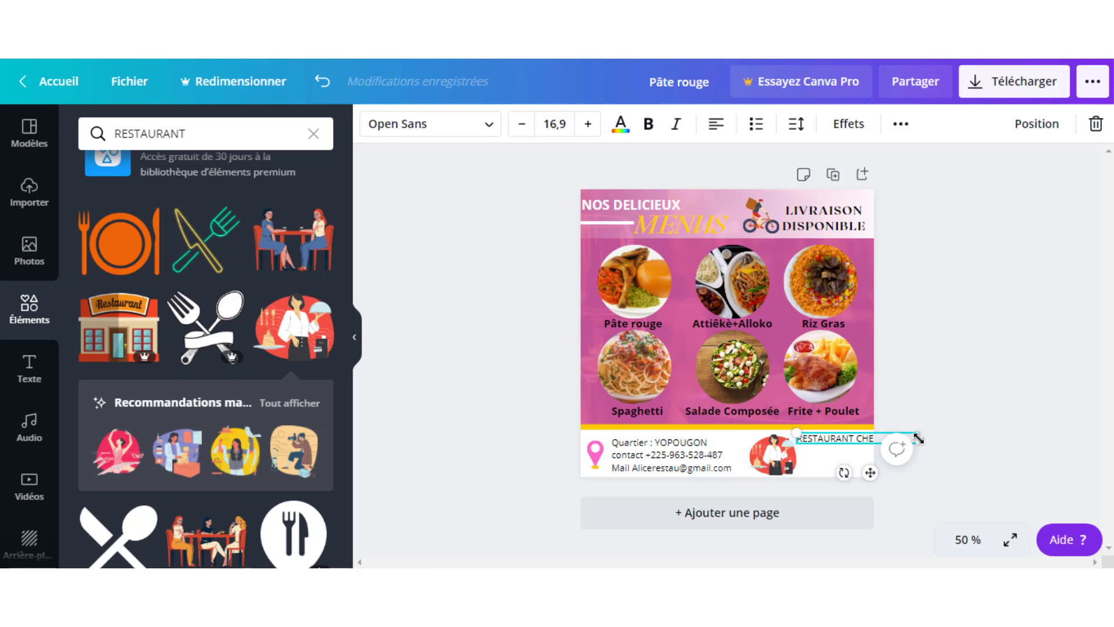
pyautogui.moveTo(923, 449); pyautogui.dragTo(871, 456)
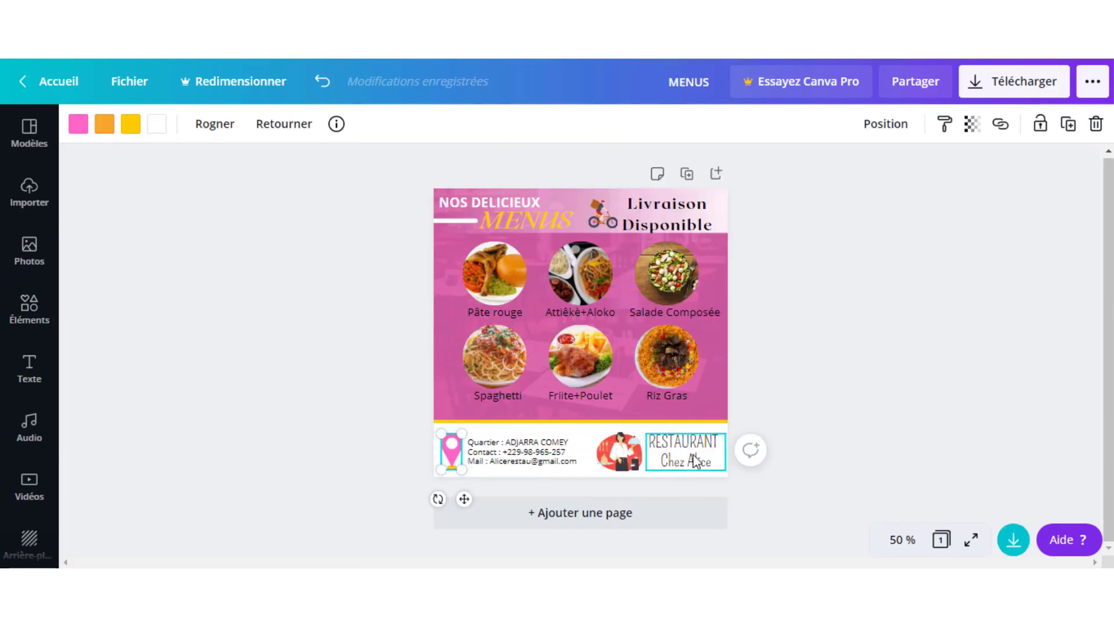
pyautogui.click(693, 454)
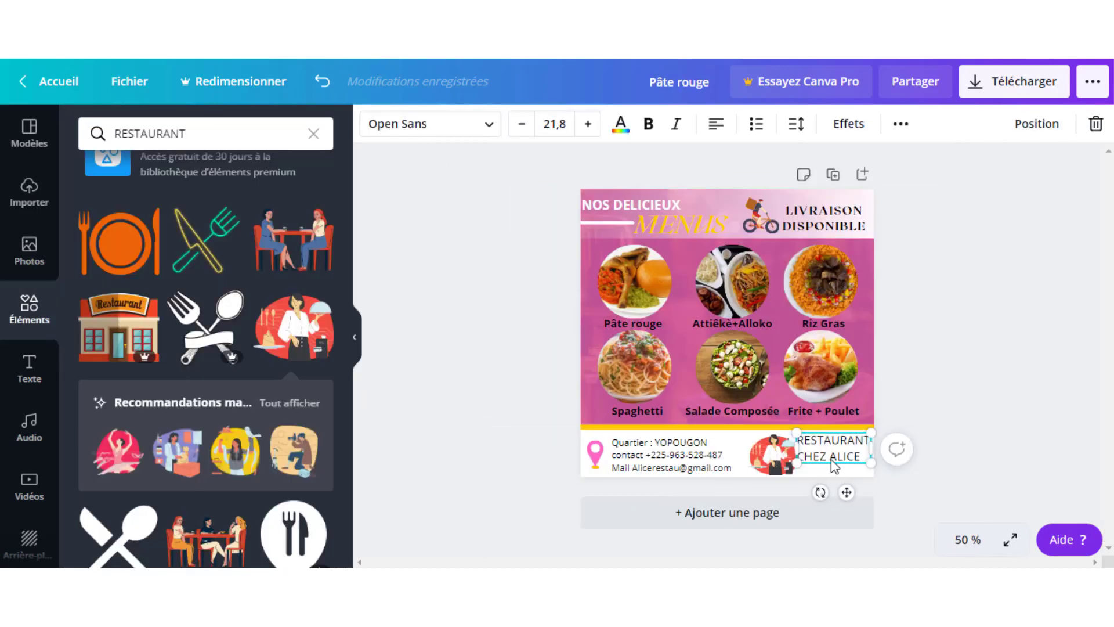
pyautogui.click(770, 454)
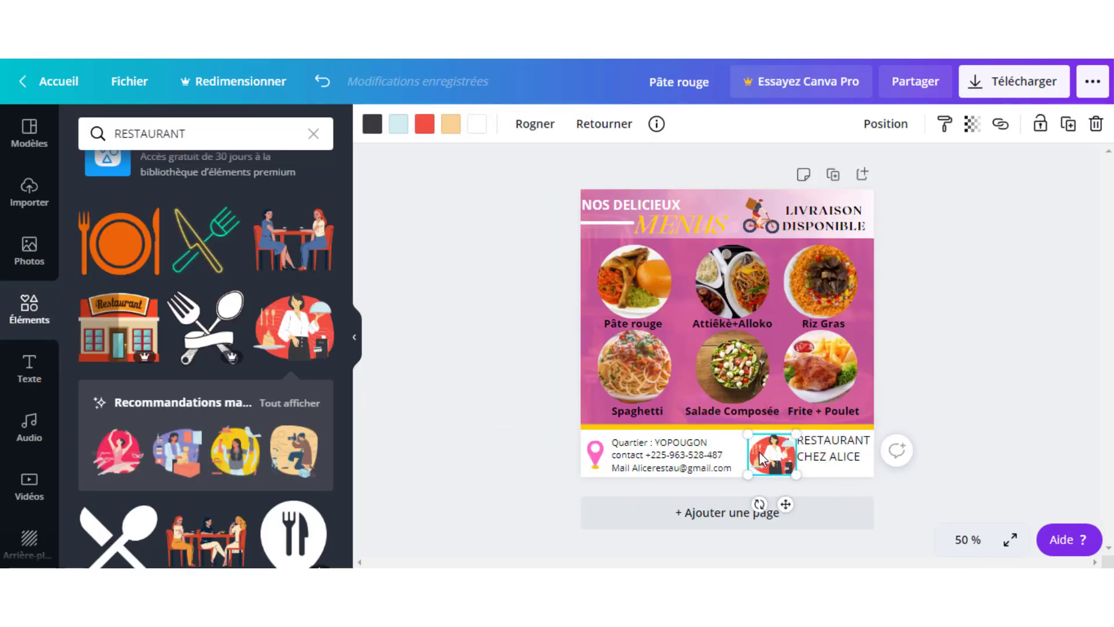
# - Nudge the waitress left and set the name in Pompiere, centred on two lines
pyautogui.moveTo(762, 453); pyautogui.dragTo(754, 451)
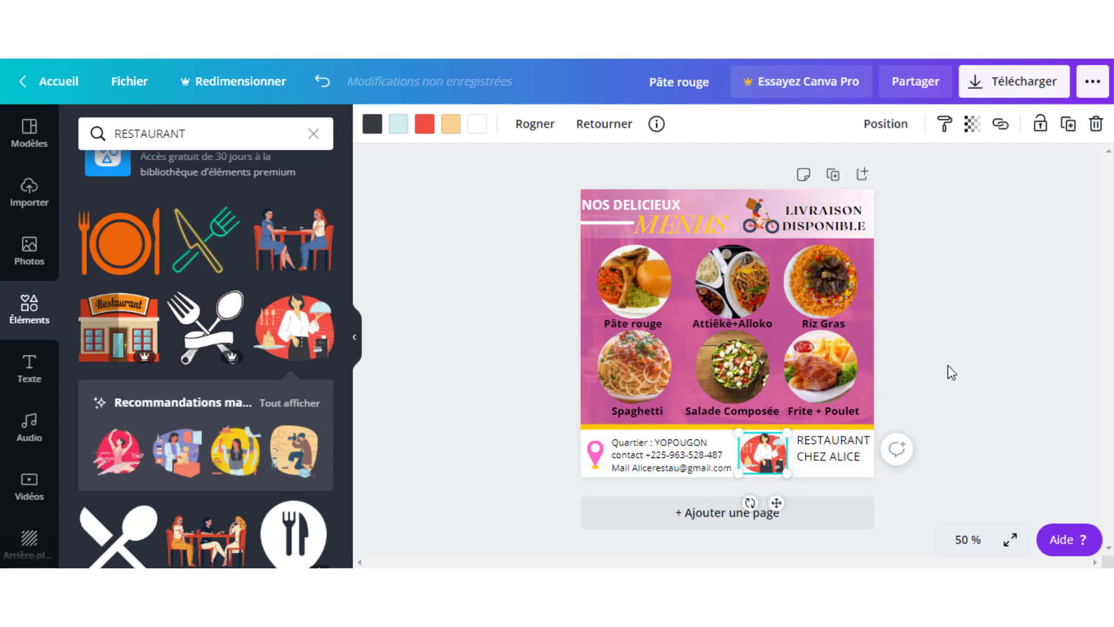
pyautogui.click(823, 462)
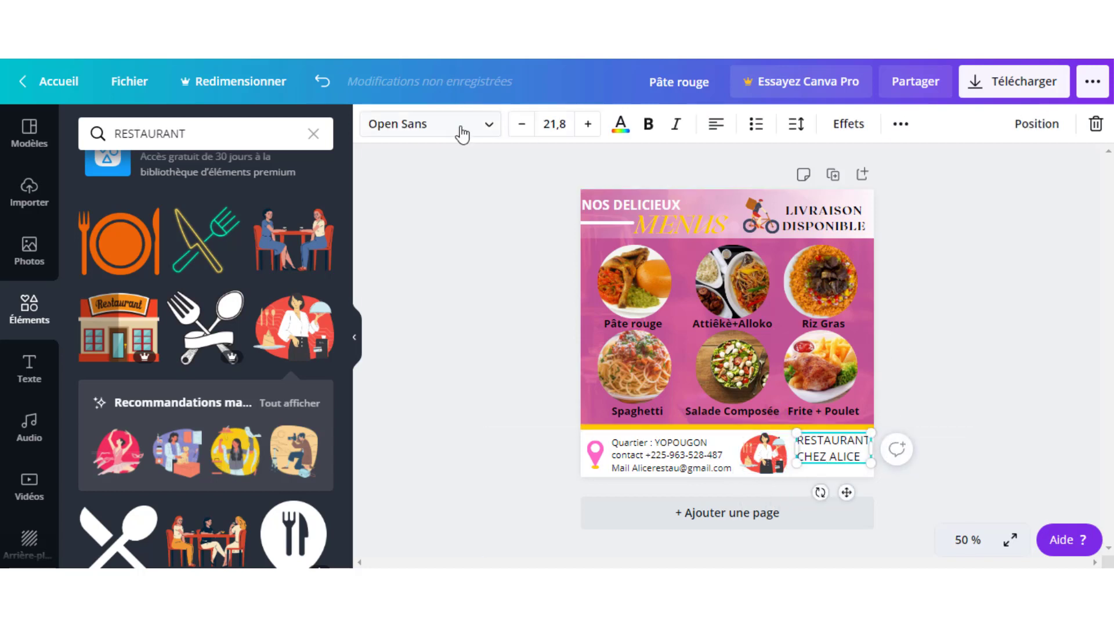
pyautogui.click(463, 135)
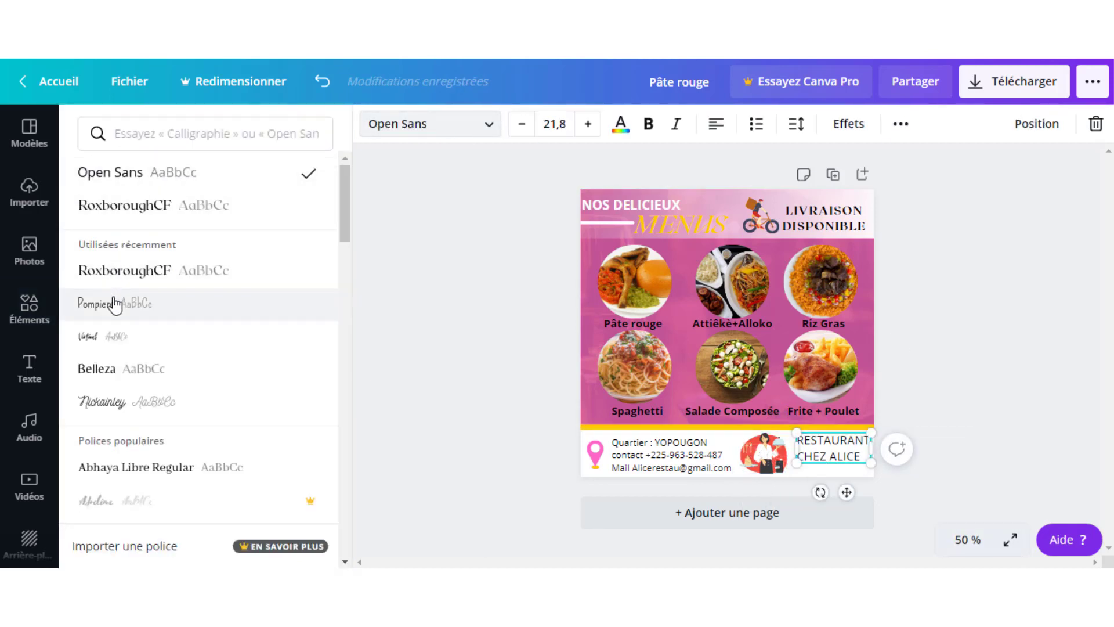
pyautogui.click(116, 304)
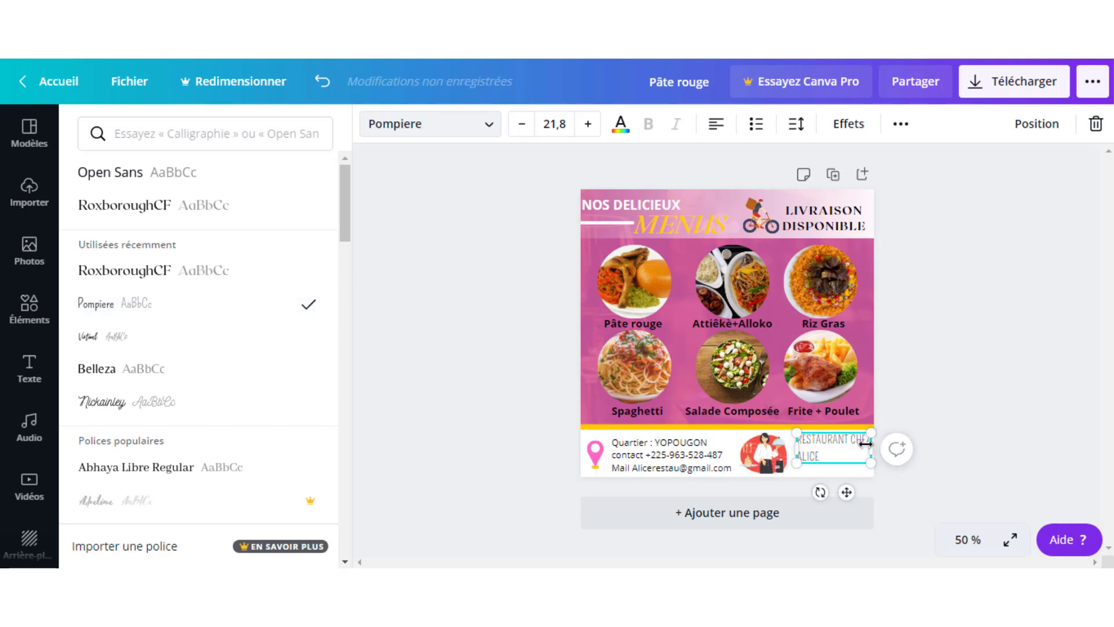
pyautogui.moveTo(866, 443); pyautogui.dragTo(860, 444)
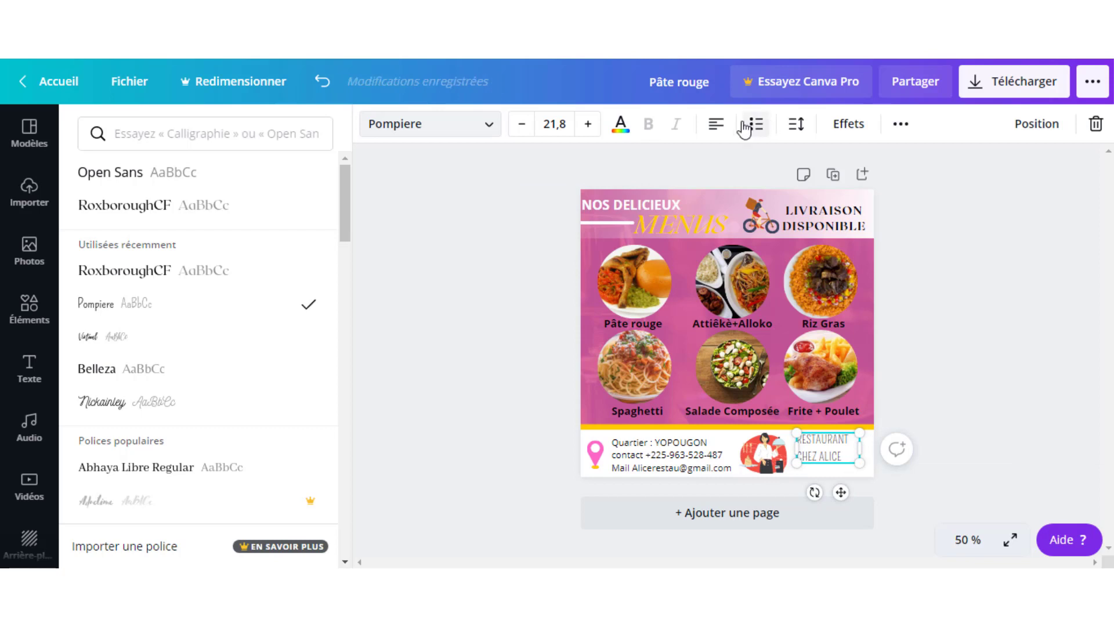
pyautogui.click(716, 124)
pyautogui.click(913, 416)
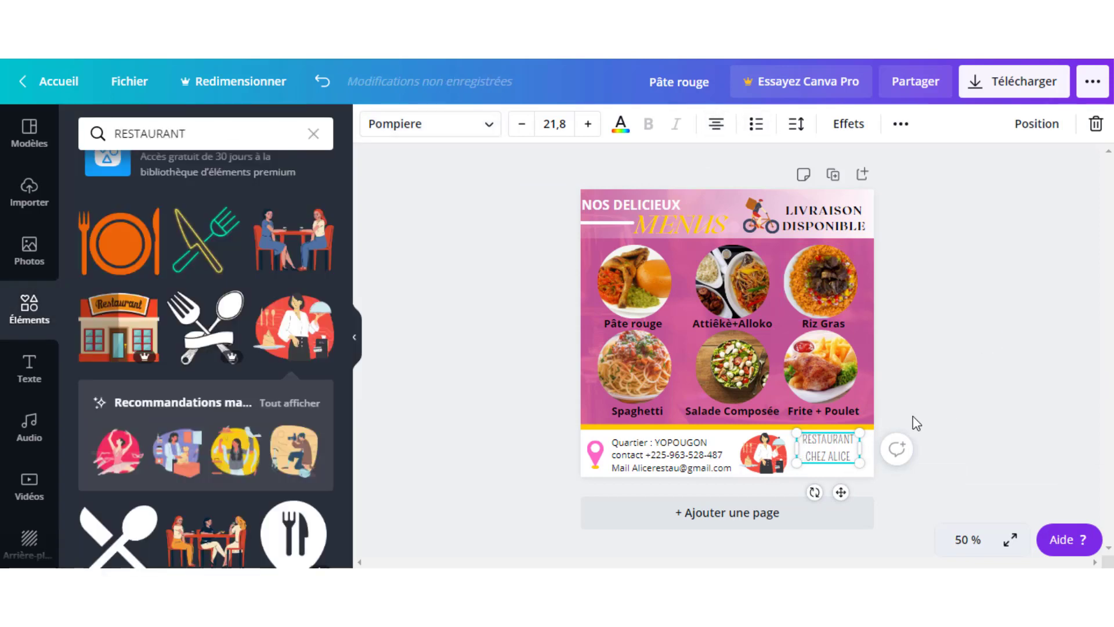
# - Enlarge the RESTAURANT CHEZ ALICE text in the footer
pyautogui.click(932, 347)
pyautogui.click(837, 436)
pyautogui.moveTo(857, 468); pyautogui.dragTo(873, 482)
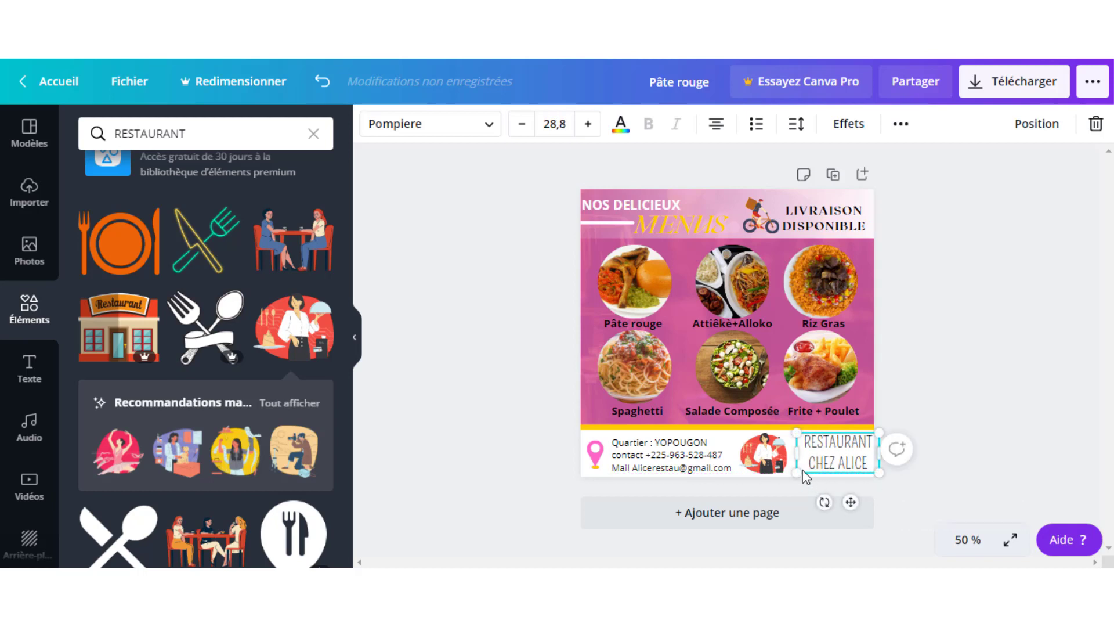
pyautogui.moveTo(793, 471); pyautogui.dragTo(841, 468)
pyautogui.click(990, 366)
pyautogui.click(846, 468)
# - Widen the name's letter spacing and shrink it to fit beside the waitress
pyautogui.click(799, 125)
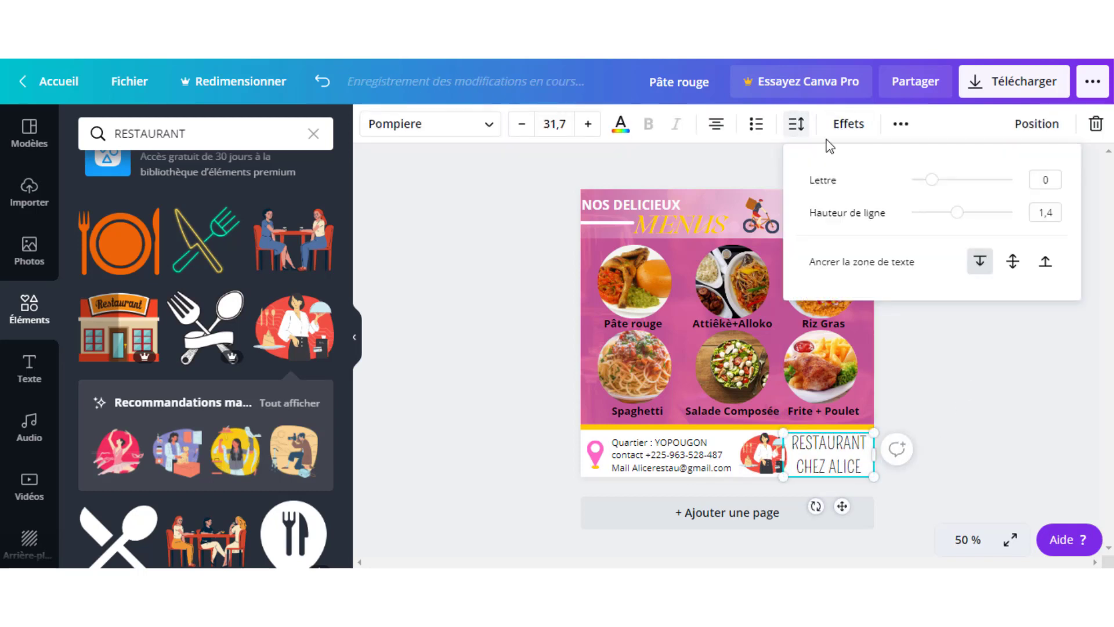
pyautogui.moveTo(932, 180); pyautogui.dragTo(937, 186)
pyautogui.click(965, 406)
pyautogui.click(847, 469)
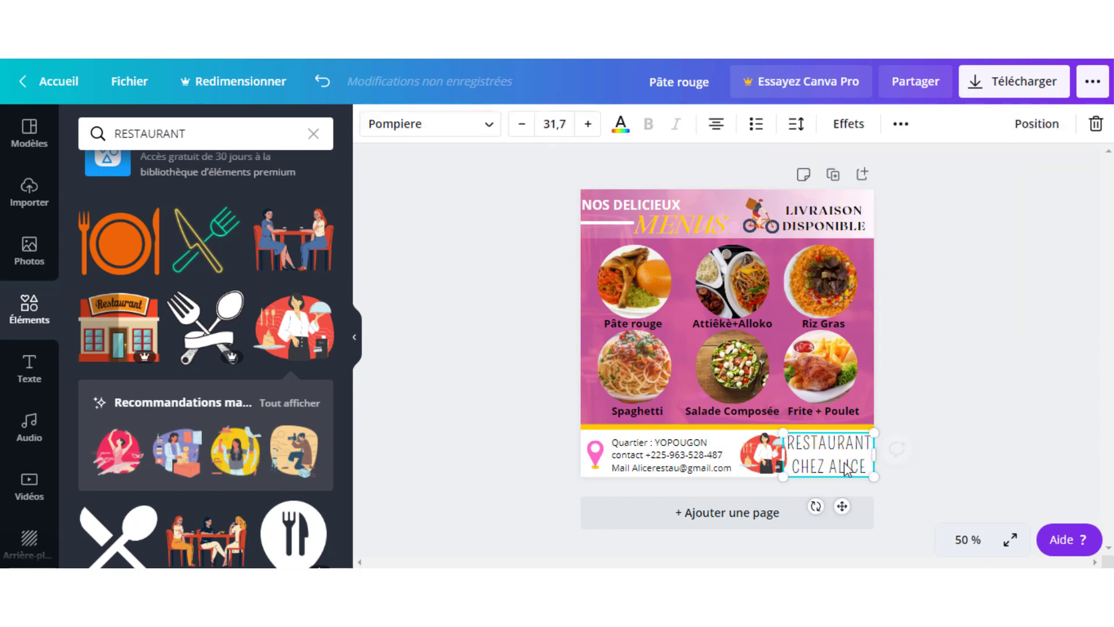
pyautogui.moveTo(864, 468); pyautogui.dragTo(825, 451)
pyautogui.click(1000, 336)
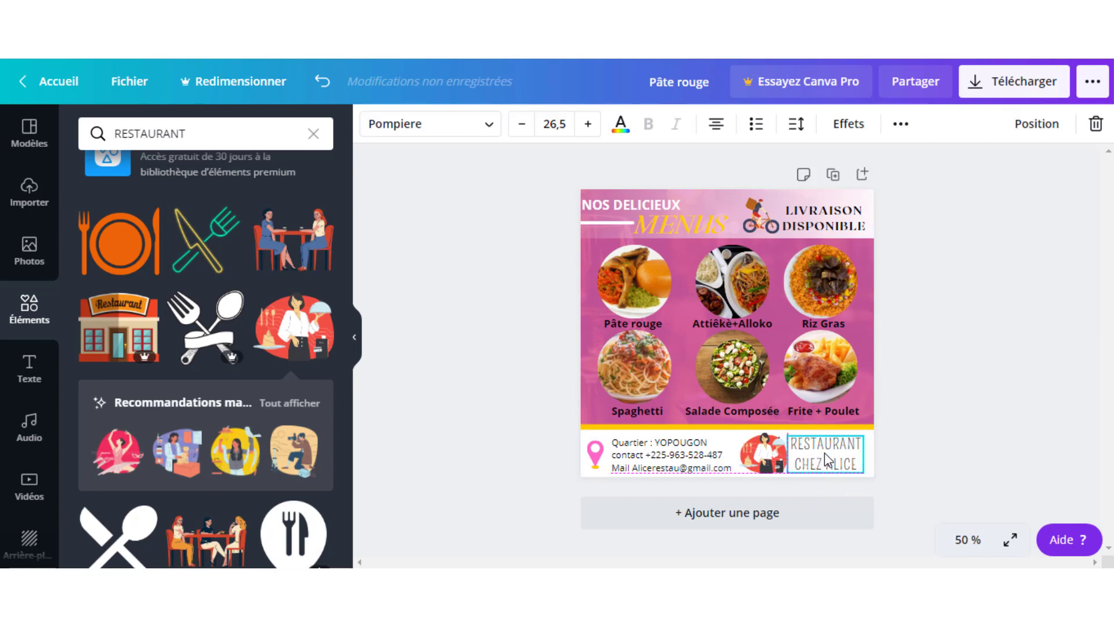
pyautogui.click(883, 405)
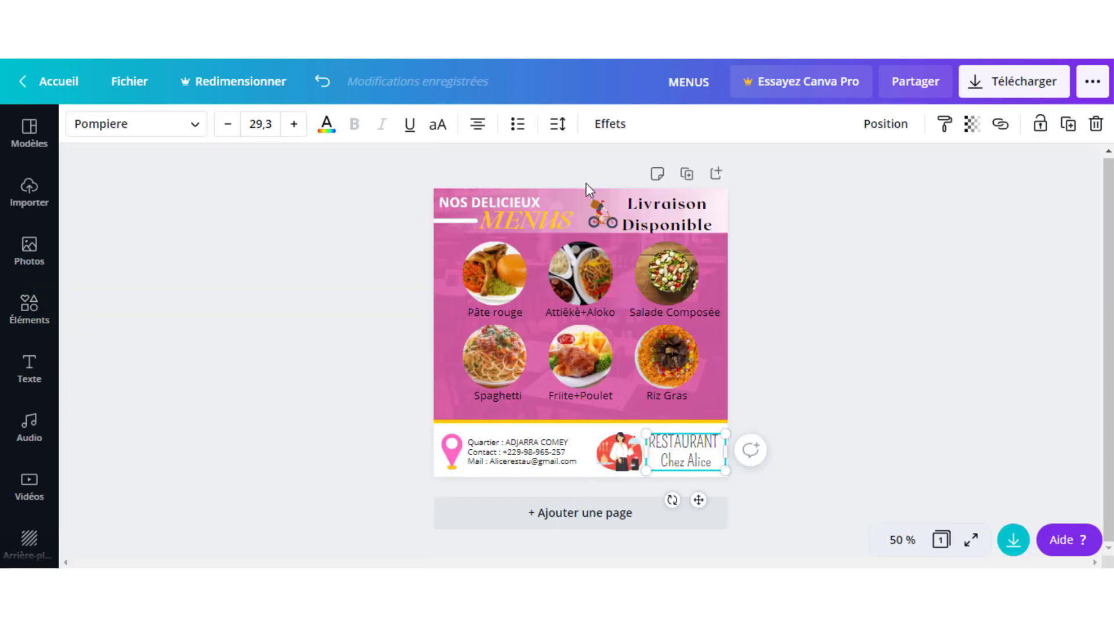
pyautogui.click(807, 264)
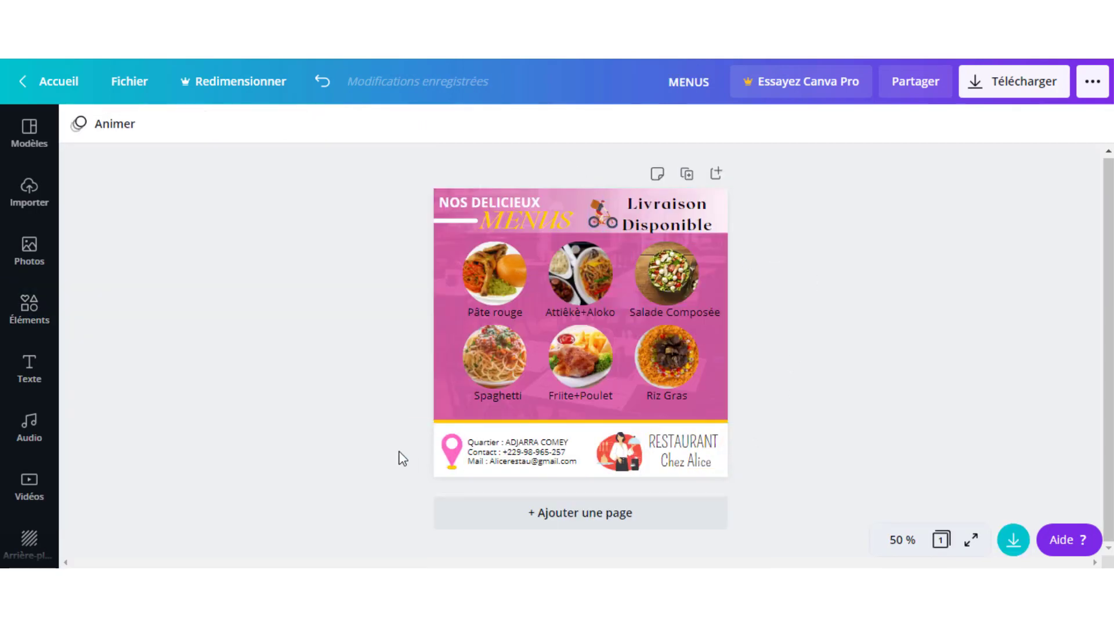